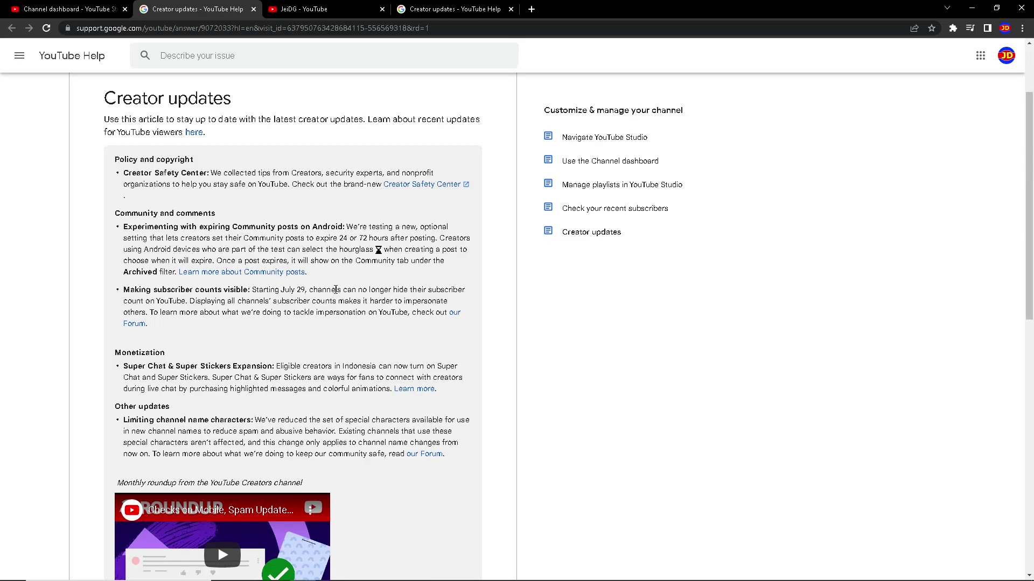
# Return to the channel dashboard and upload super laser beam heart breaker.mp4 as a new video
pyautogui.click(53, 6)
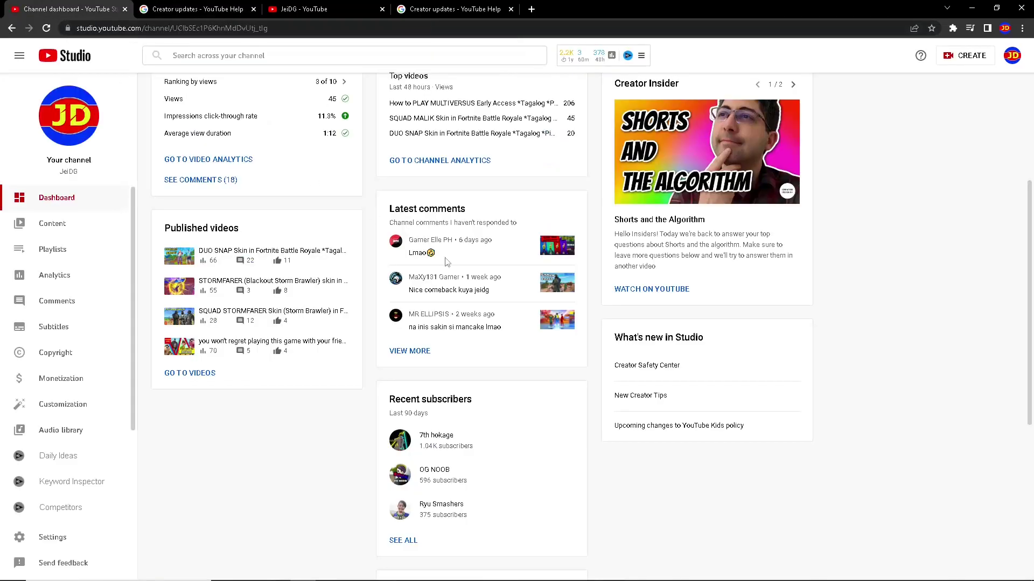
pyautogui.scroll(-1, 579, 433)
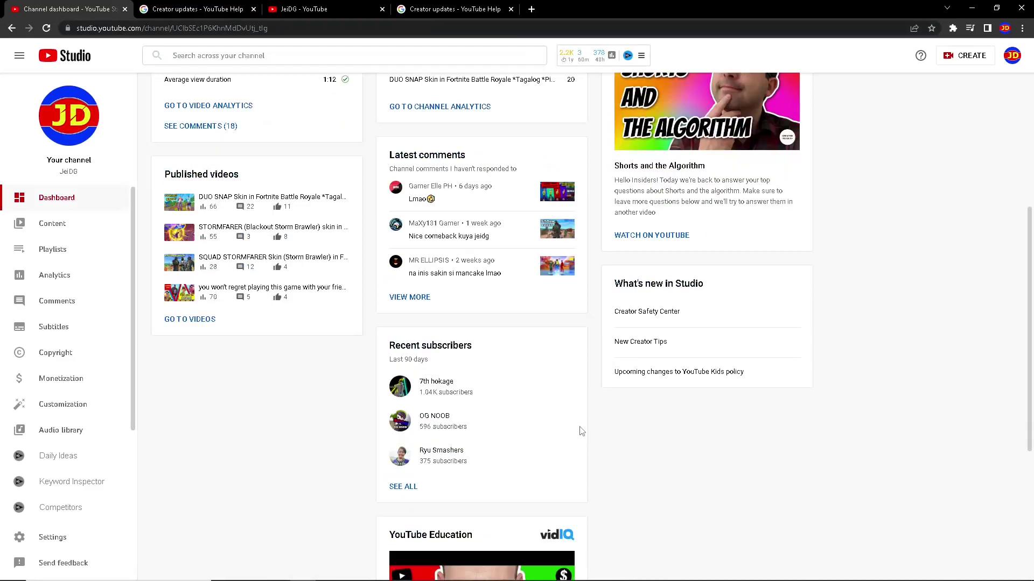
pyautogui.scroll(-1, 600, 427)
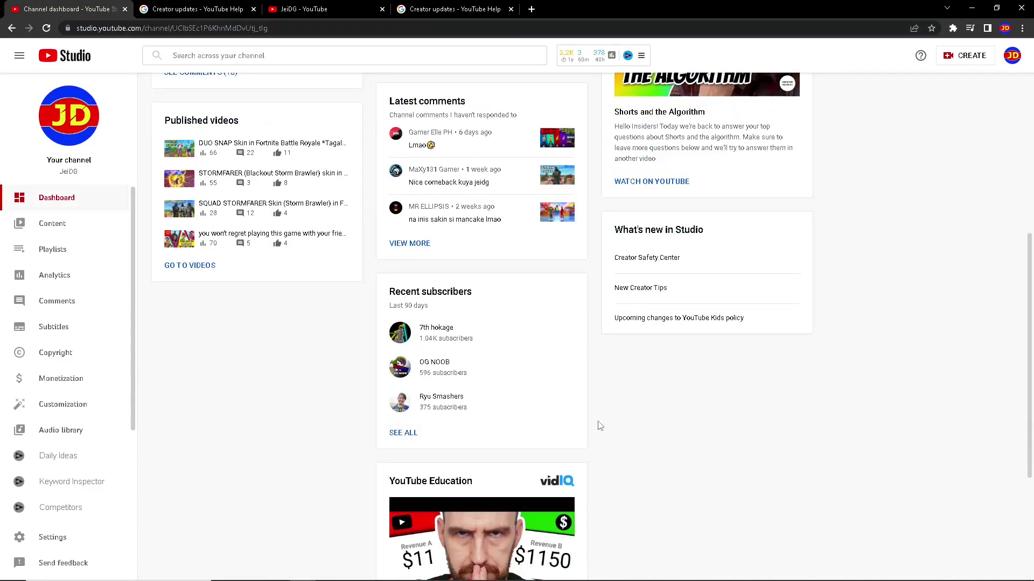
pyautogui.scroll(6, 601, 429)
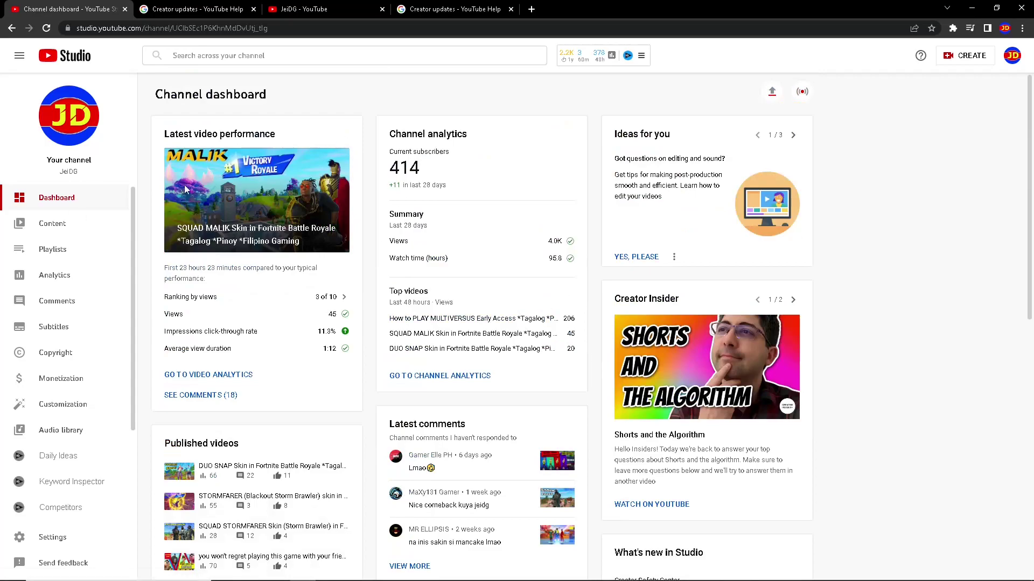
pyautogui.click(970, 61)
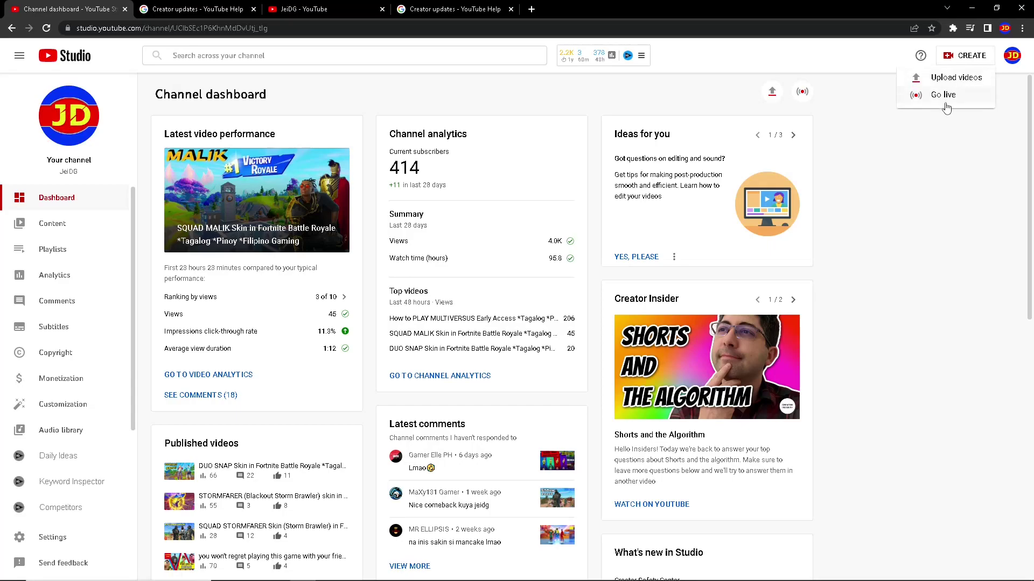
pyautogui.click(956, 78)
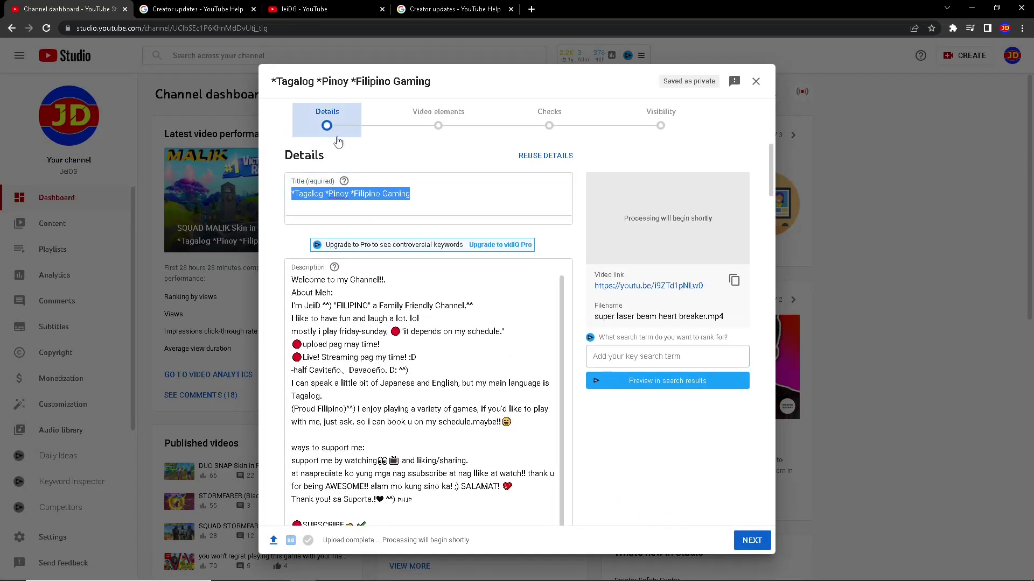
# Examine the new video's title and its description down to the hashtags on the last line
pyautogui.click(313, 195)
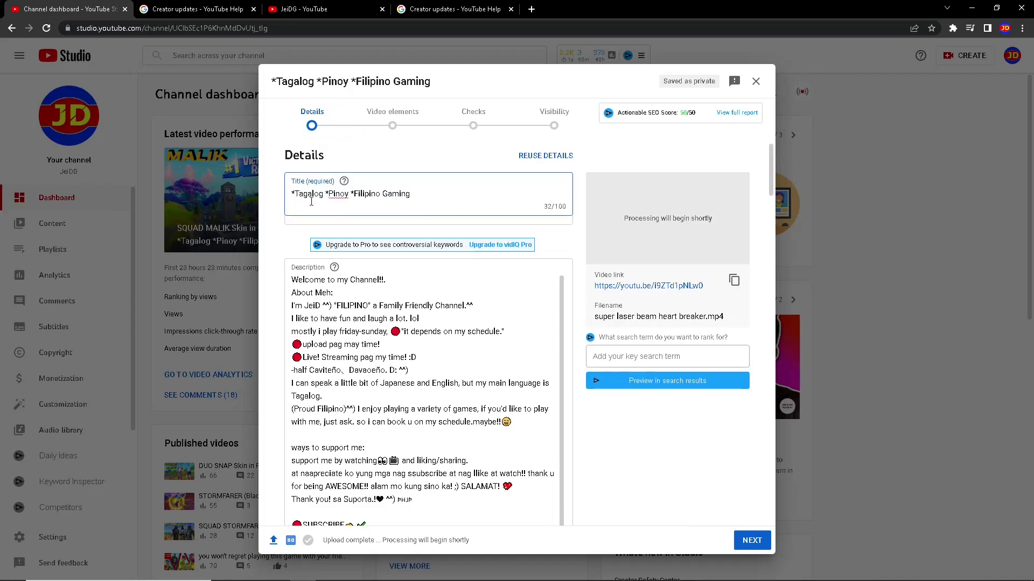
pyautogui.scroll(-1, 520, 329)
pyautogui.scroll(1, 520, 329)
pyautogui.scroll(-15, 520, 329)
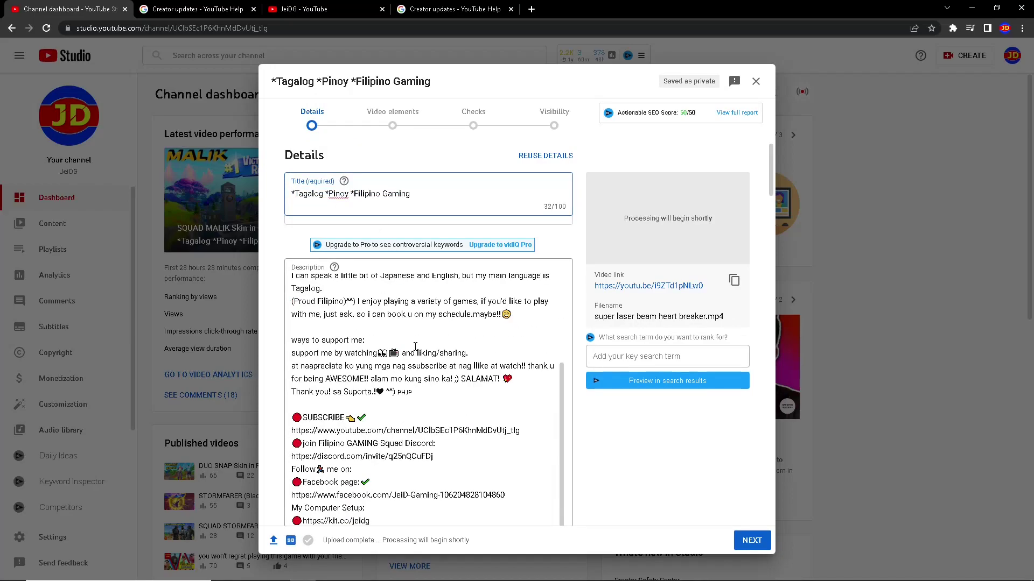
pyautogui.click(354, 303)
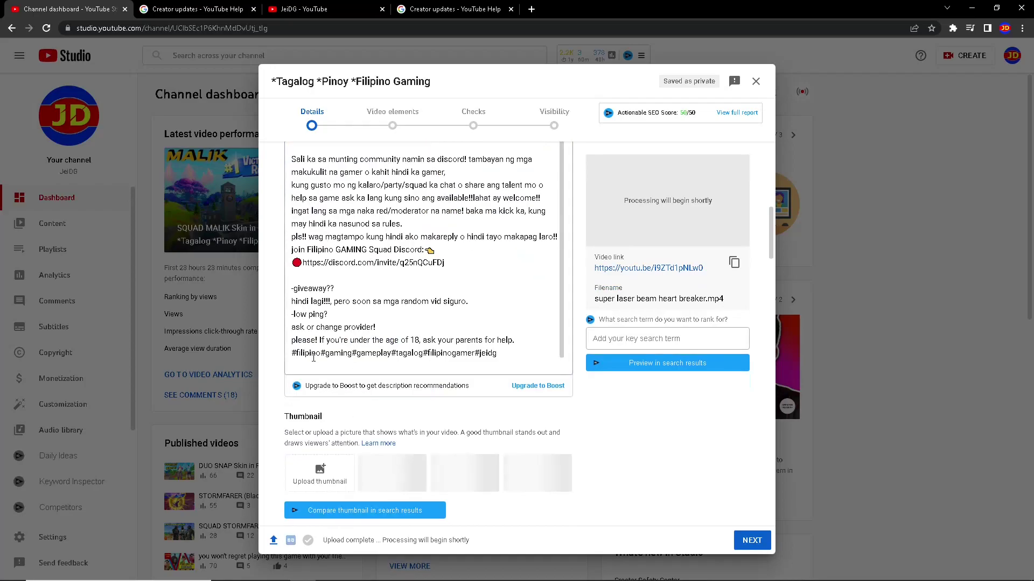
pyautogui.hotkey('ctrl', 'a')
pyautogui.click(414, 353)
pyautogui.moveTo(475, 355); pyautogui.dragTo(316, 355)
pyautogui.click(335, 357)
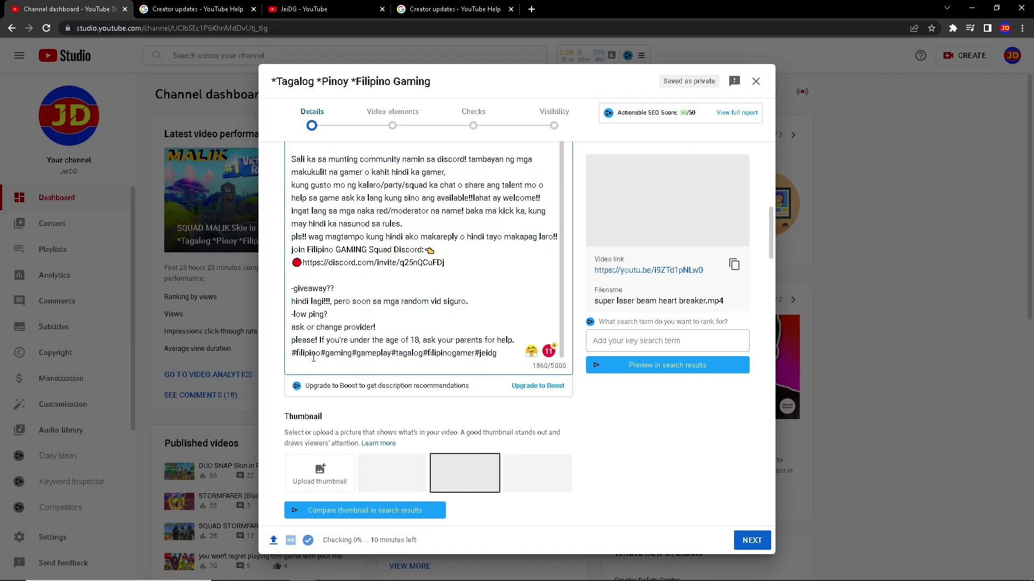
pyautogui.moveTo(322, 354); pyautogui.dragTo(351, 356)
pyautogui.click(355, 359)
pyautogui.click(383, 365)
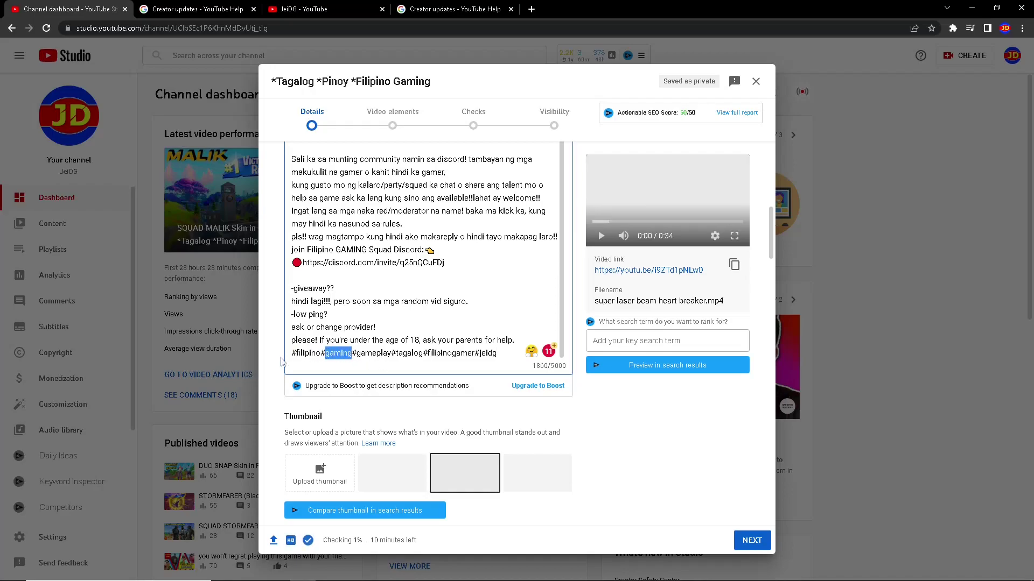
pyautogui.click(478, 353)
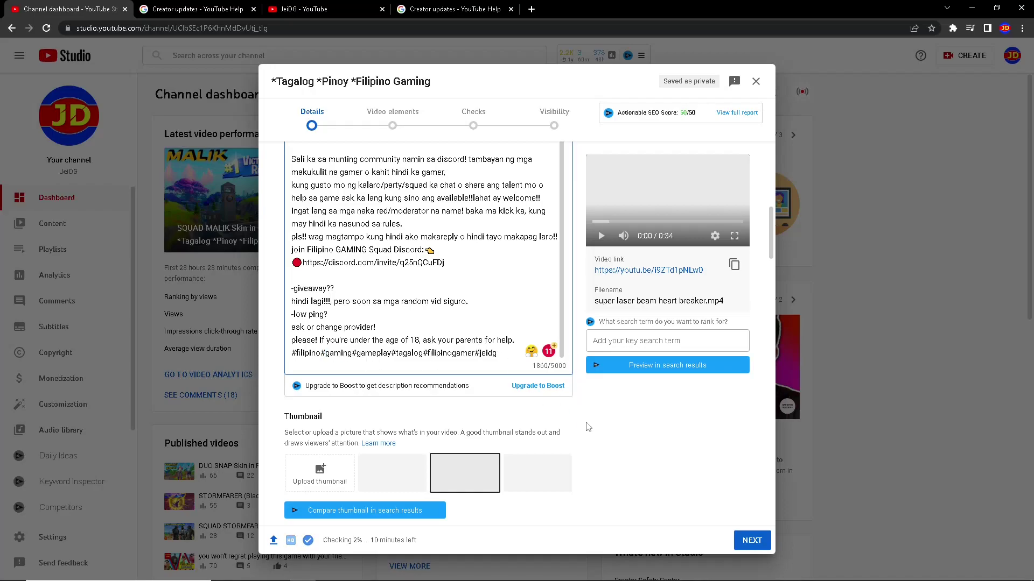
# Insert #fortnite at the start of the hashtag line ending the video description
pyautogui.scroll(-2, 571, 396)
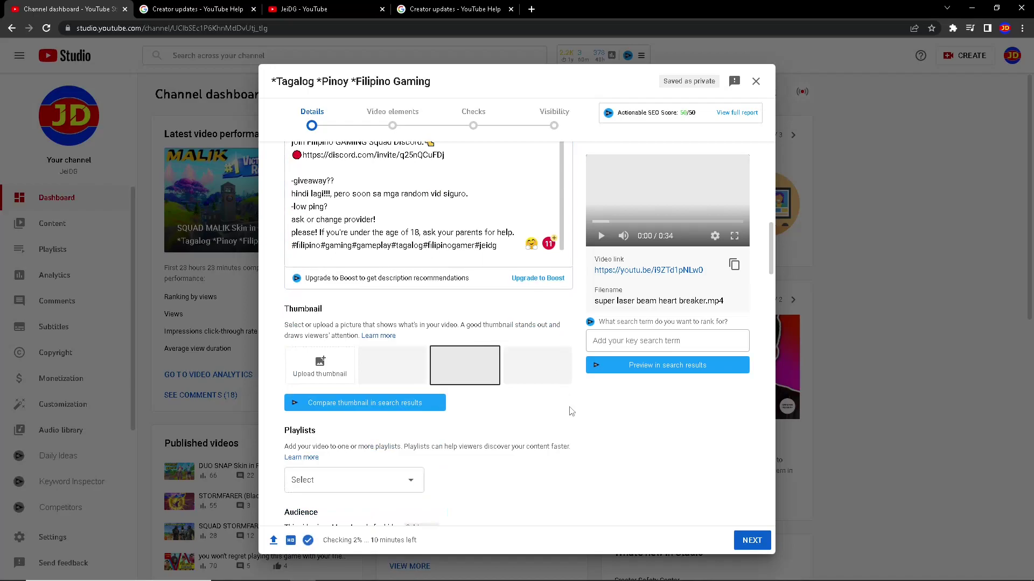
pyautogui.scroll(-2, 575, 411)
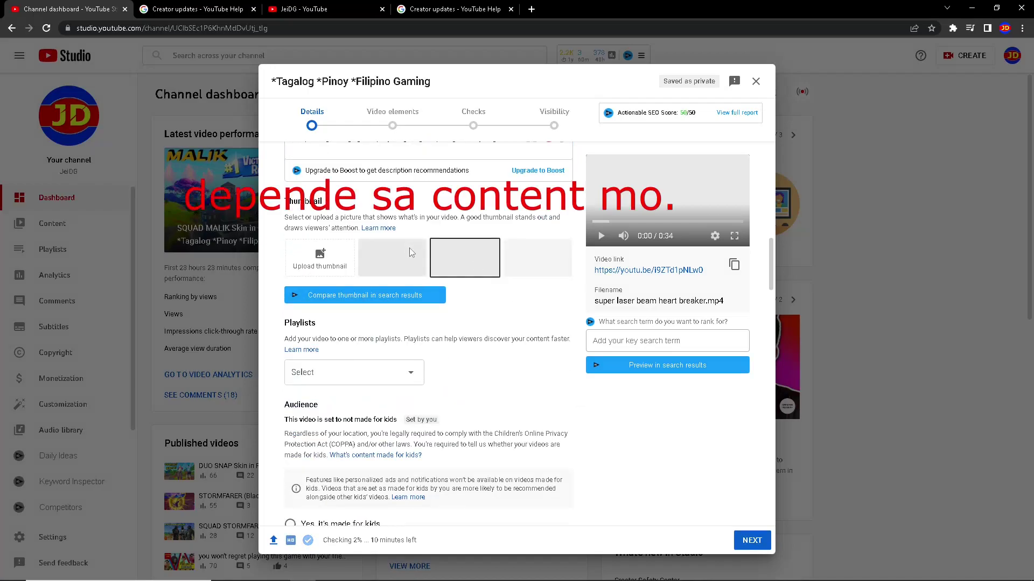
pyautogui.scroll(2, 409, 248)
pyautogui.click(293, 246)
pyautogui.write('#fort')
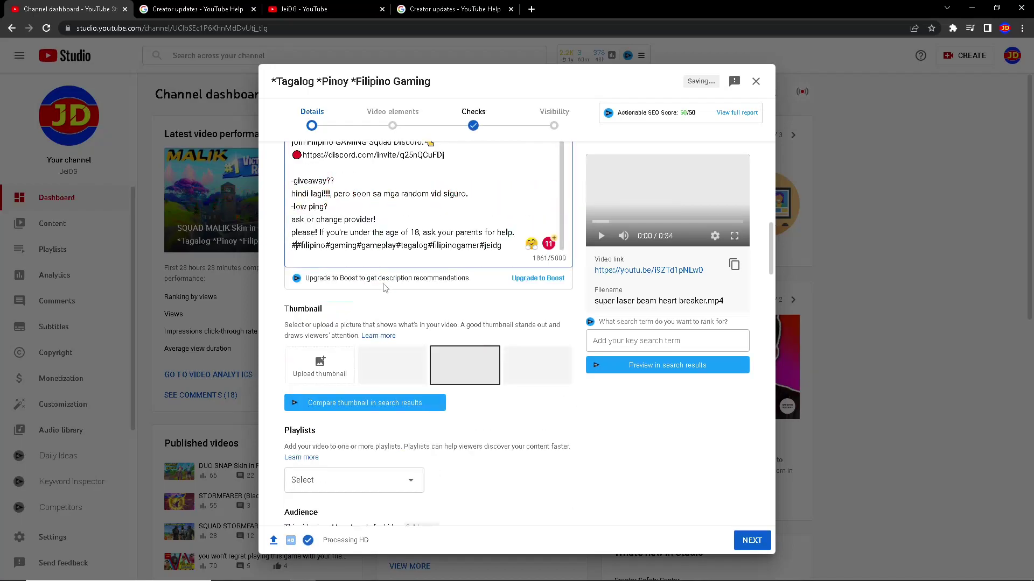
pyautogui.write('nite')
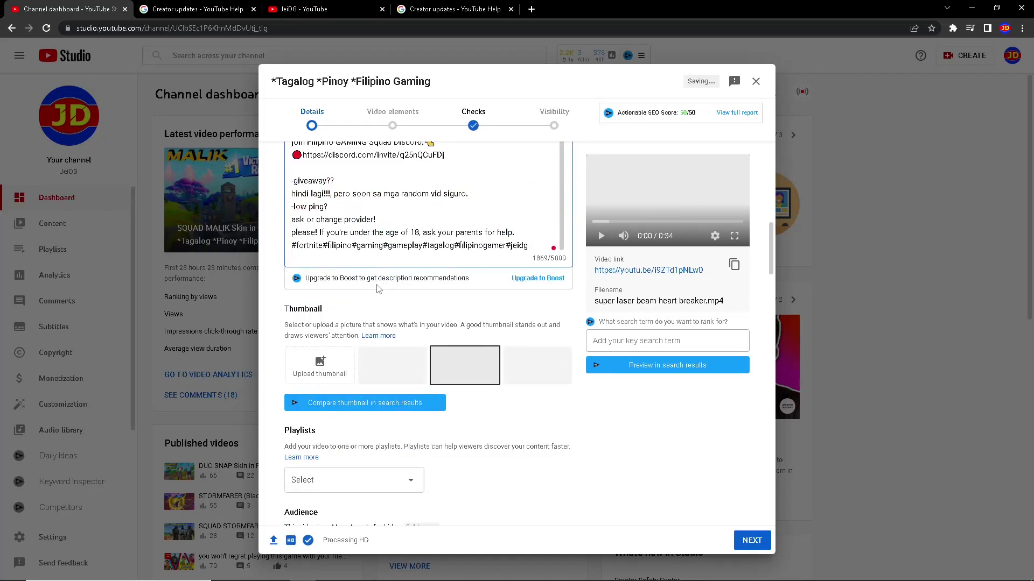
# Choose the middle auto-generated thumbnail and open the list of playlists for the video
pyautogui.scroll(-1, 592, 452)
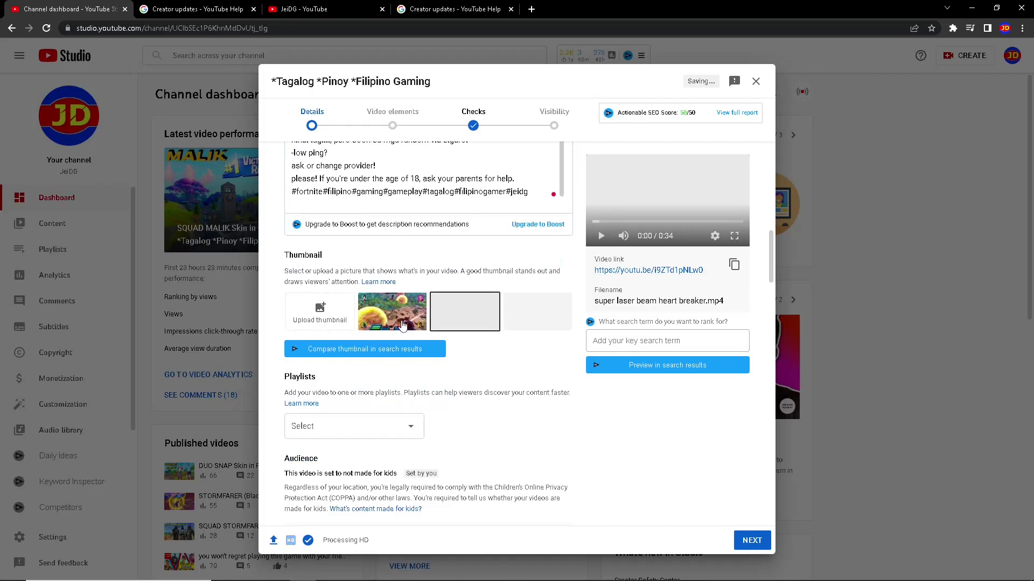
pyautogui.click(422, 324)
pyautogui.click(437, 326)
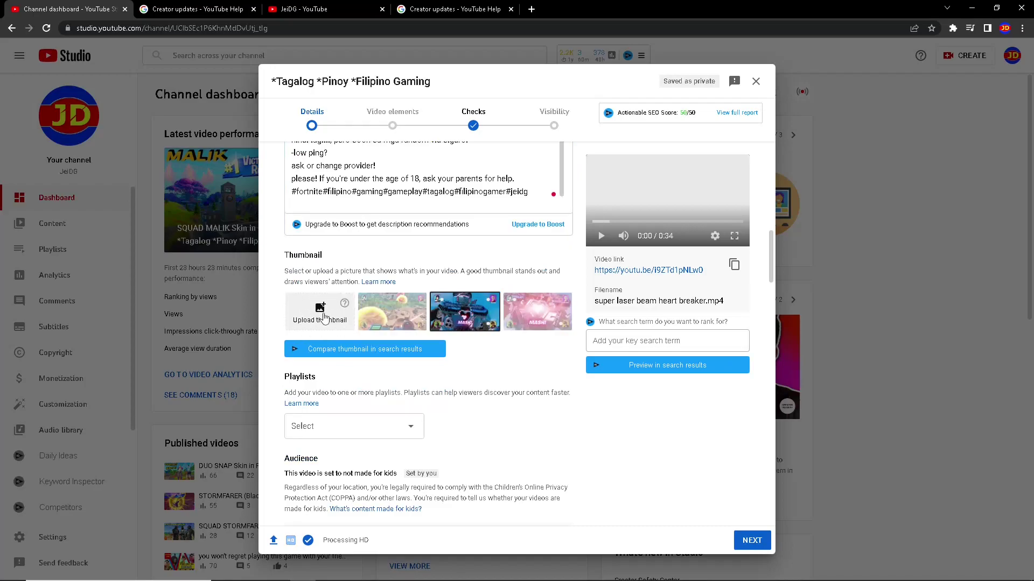
pyautogui.scroll(-3, 328, 324)
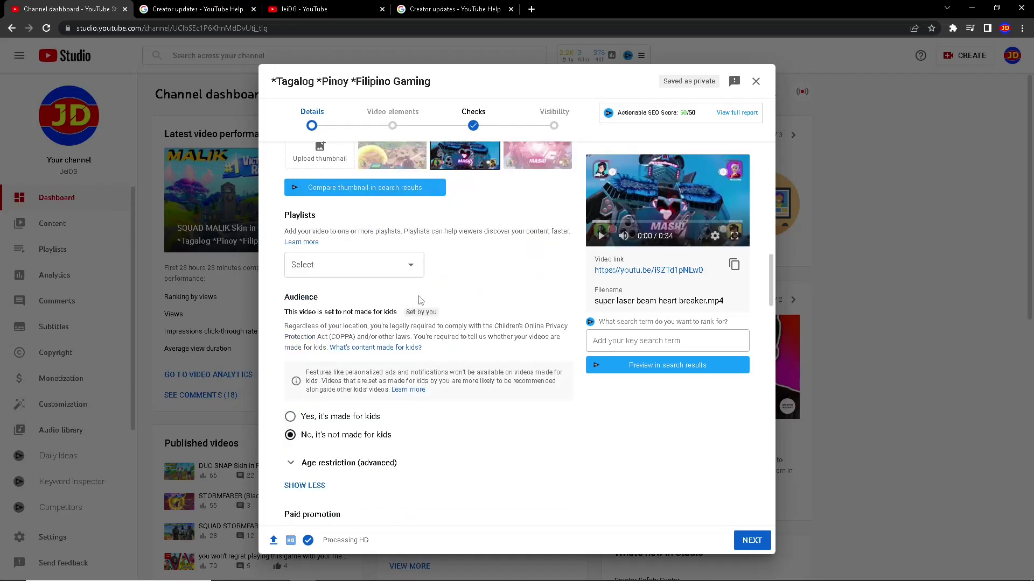
pyautogui.click(310, 265)
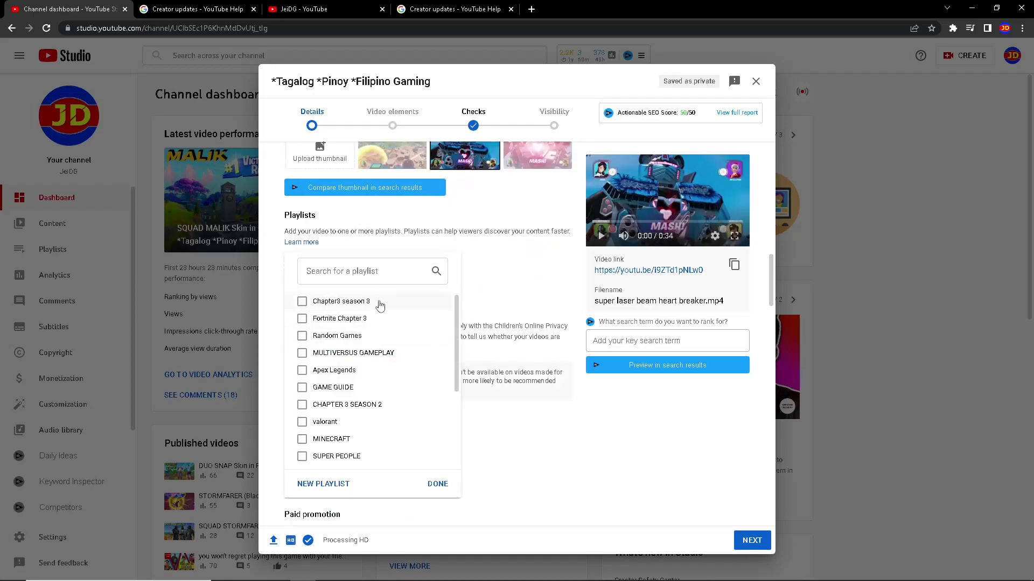
pyautogui.click(328, 483)
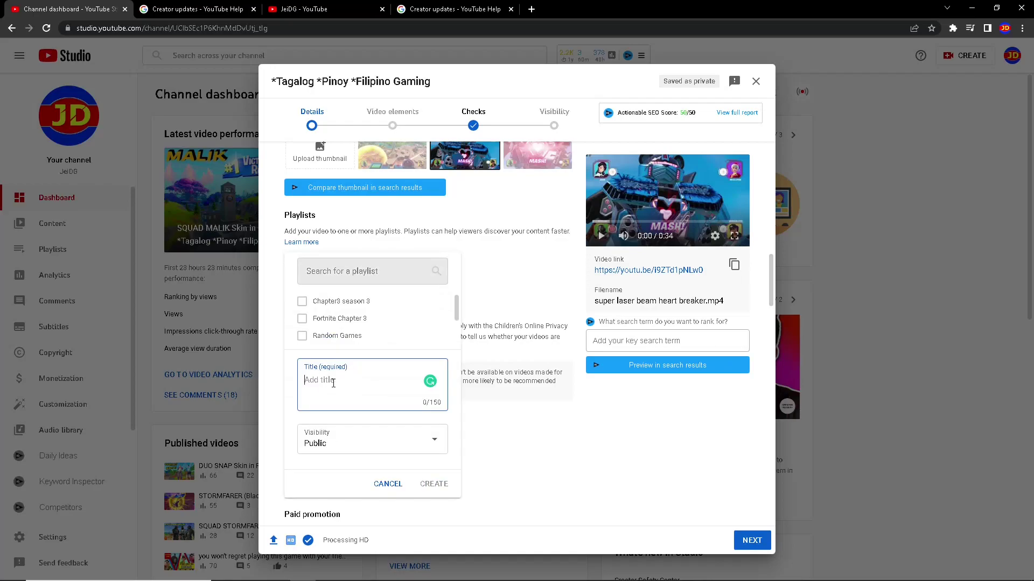
pyautogui.write('FORTNITE')
pyautogui.click(433, 443)
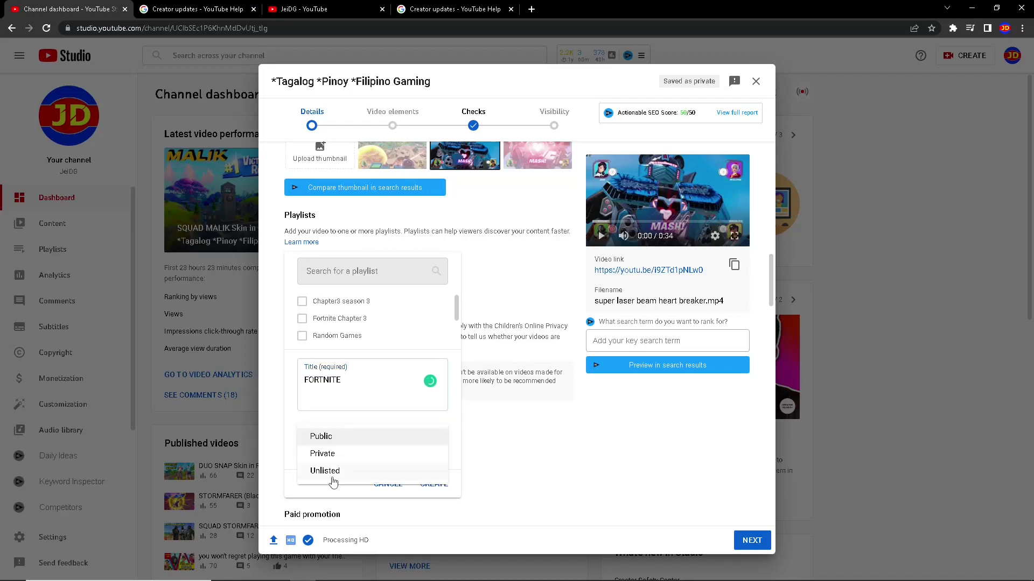
pyautogui.click(436, 432)
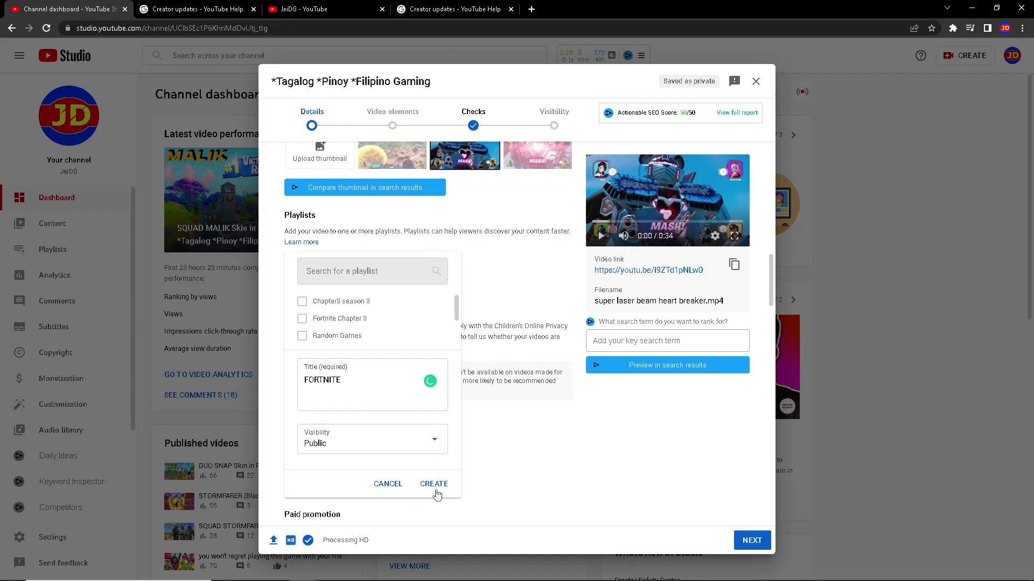
pyautogui.click(389, 484)
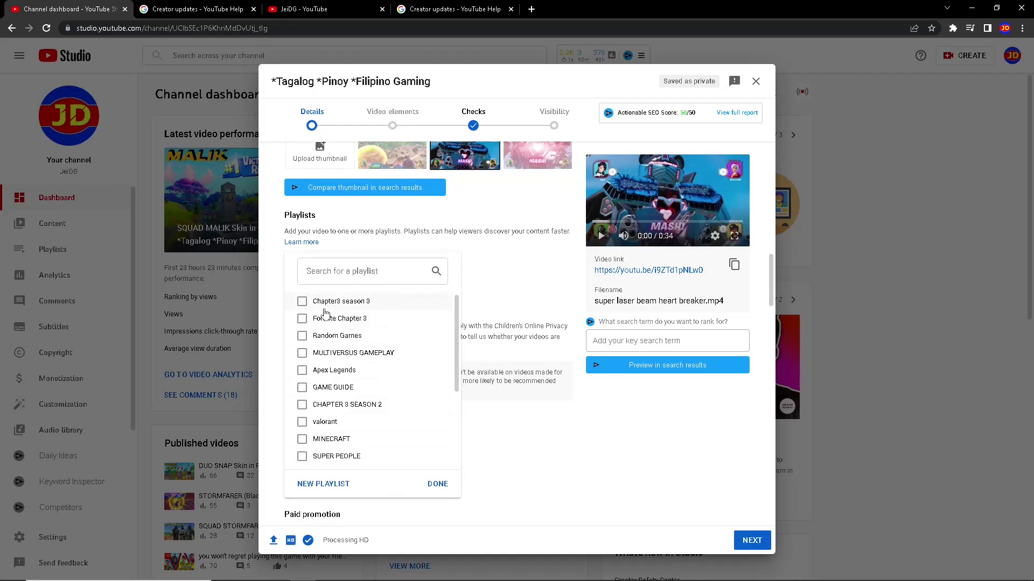
# Add the video to the Fortnite Chapter 3 playlist and close the playlist selection
pyautogui.click(302, 318)
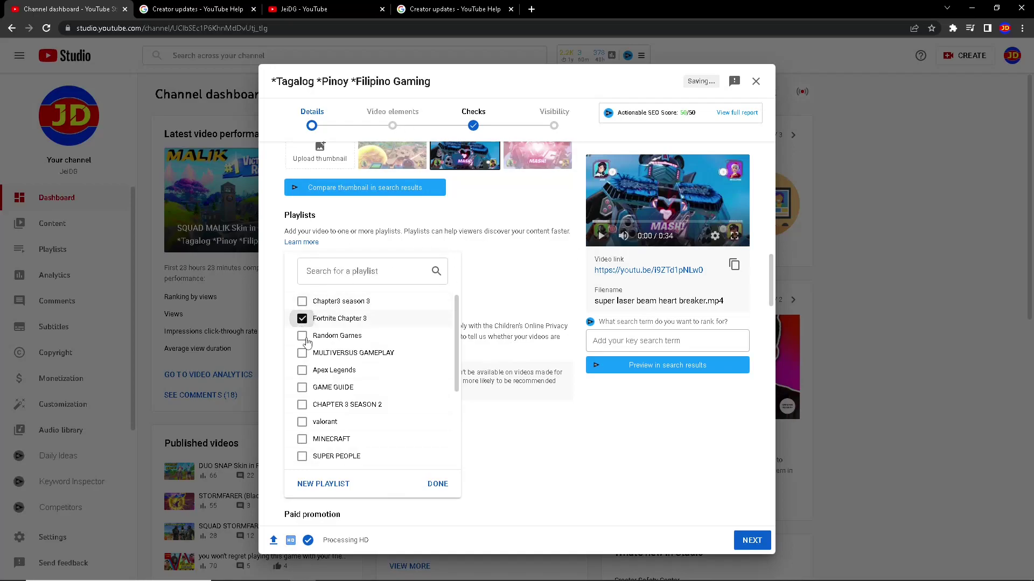
pyautogui.click(438, 484)
# Try the audience option "Yes, it's made for kids" and switch back to "No, it's not made for kids"
pyautogui.scroll(-3, 519, 385)
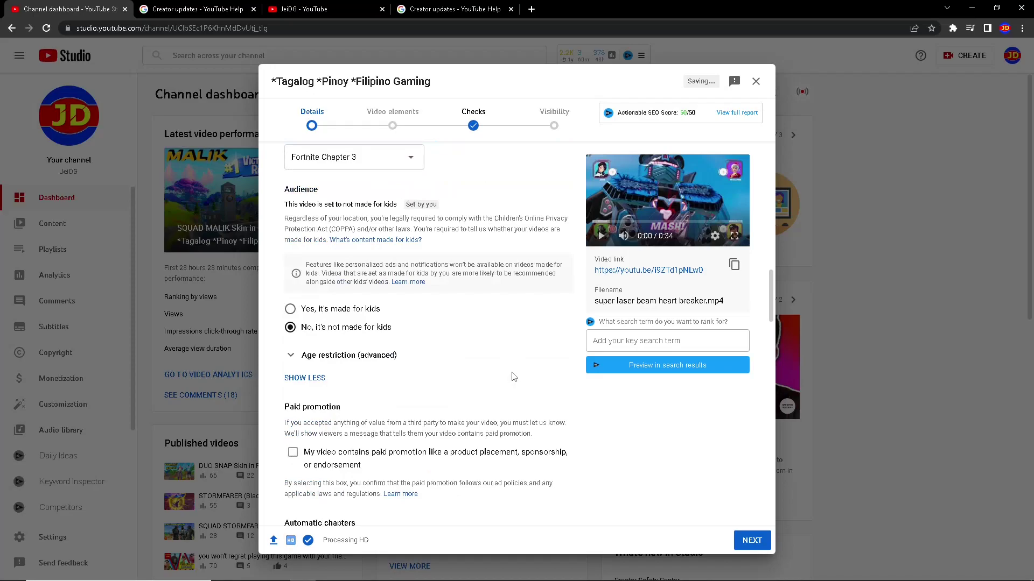
pyautogui.scroll(1, 300, 262)
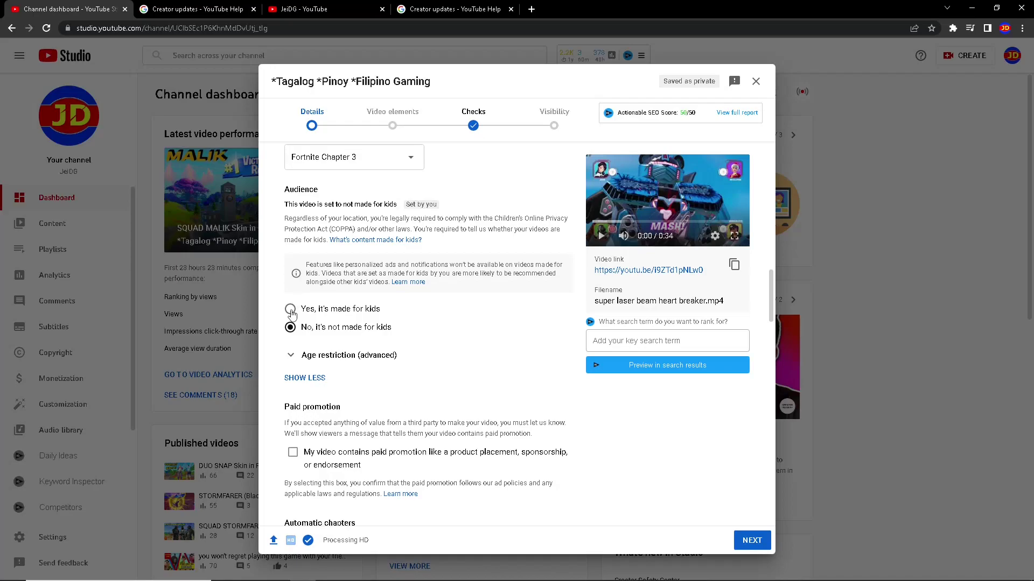
pyautogui.click(291, 311)
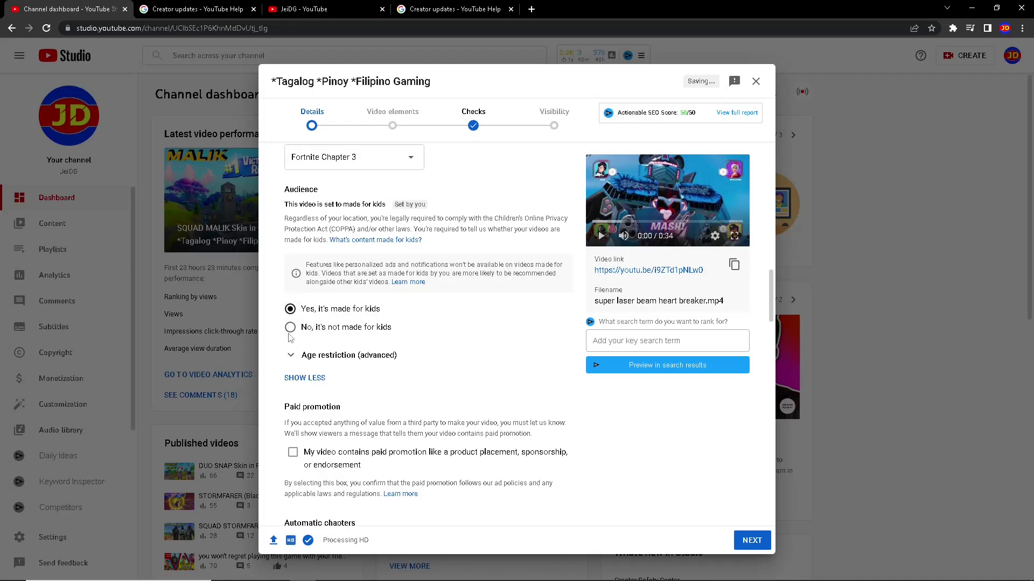
pyautogui.click(291, 329)
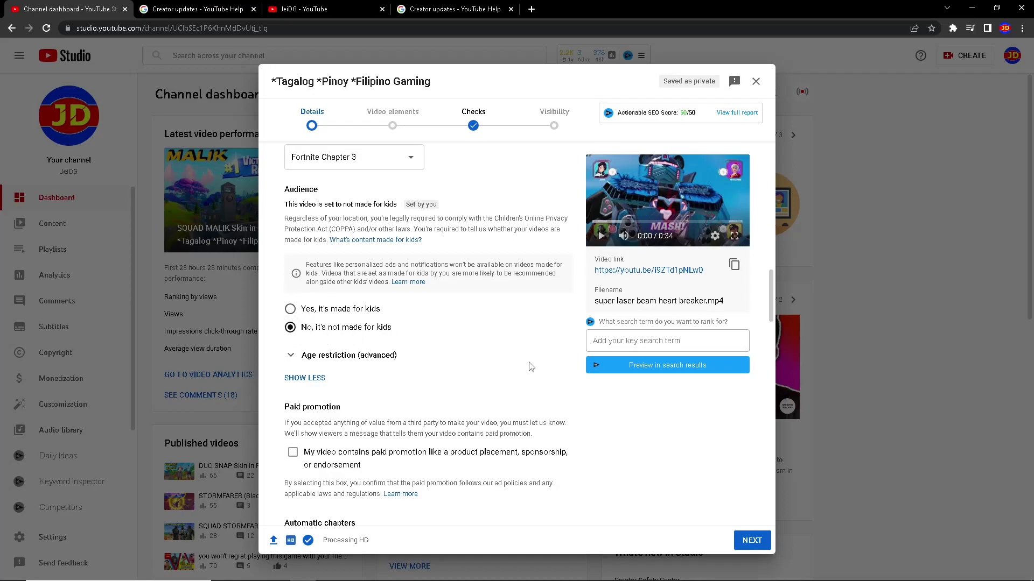
# Review the paid promotion, automatic chapters and places options, then the video's tags and their character counter
pyautogui.scroll(-3, 560, 370)
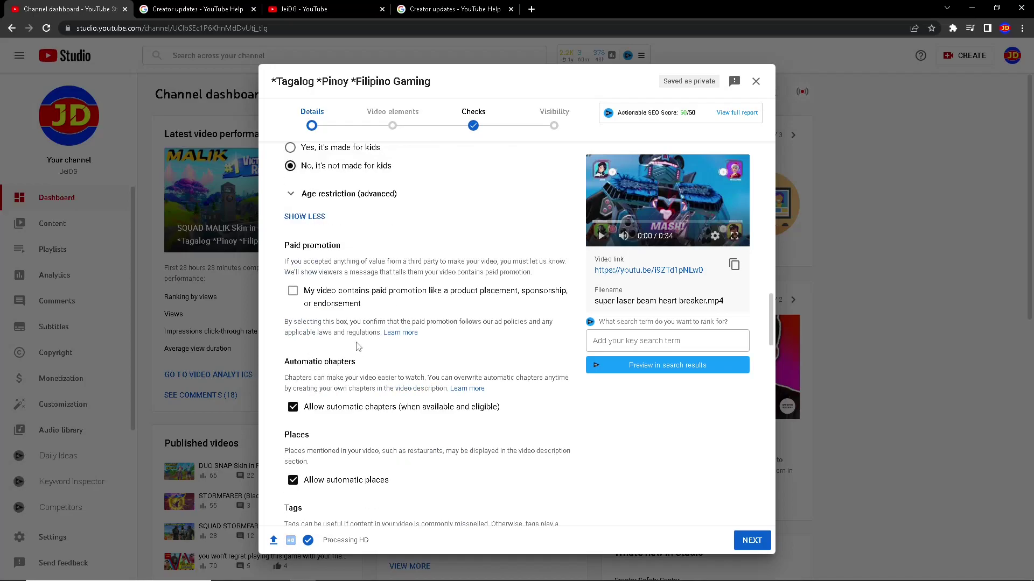
pyautogui.scroll(-2, 401, 319)
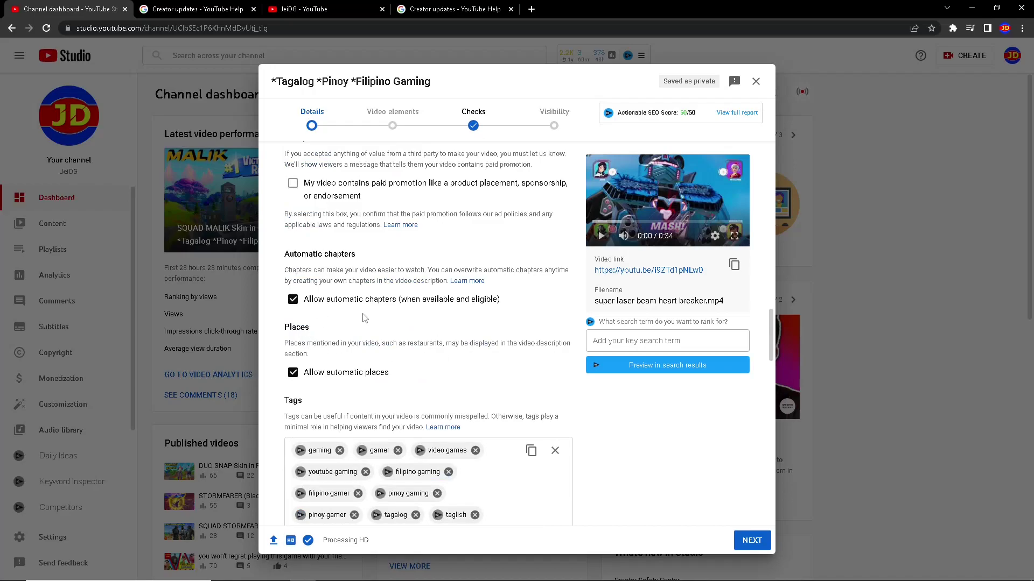
pyautogui.scroll(-2, 534, 308)
pyautogui.scroll(-2, 544, 329)
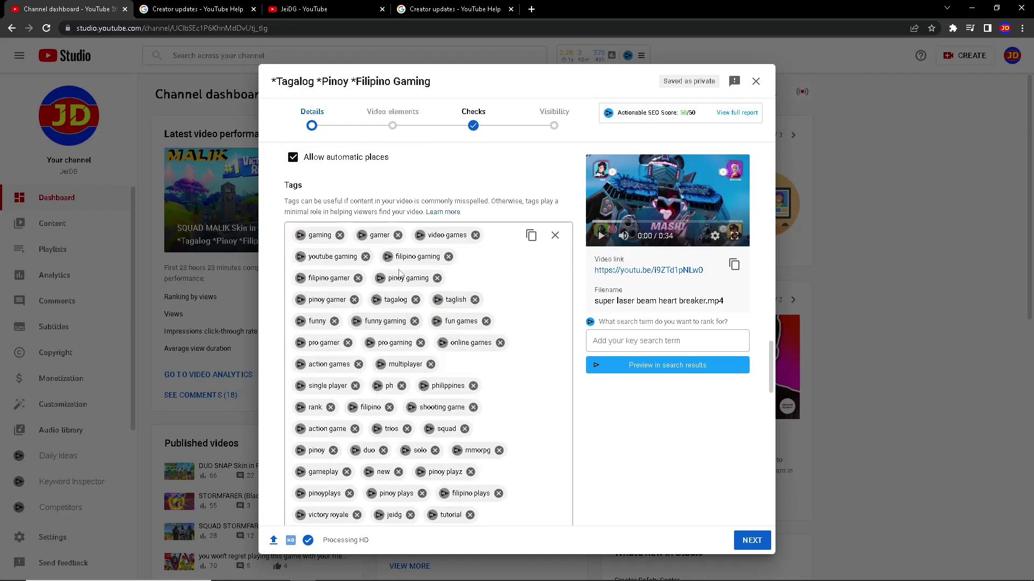
pyautogui.scroll(-2, 463, 339)
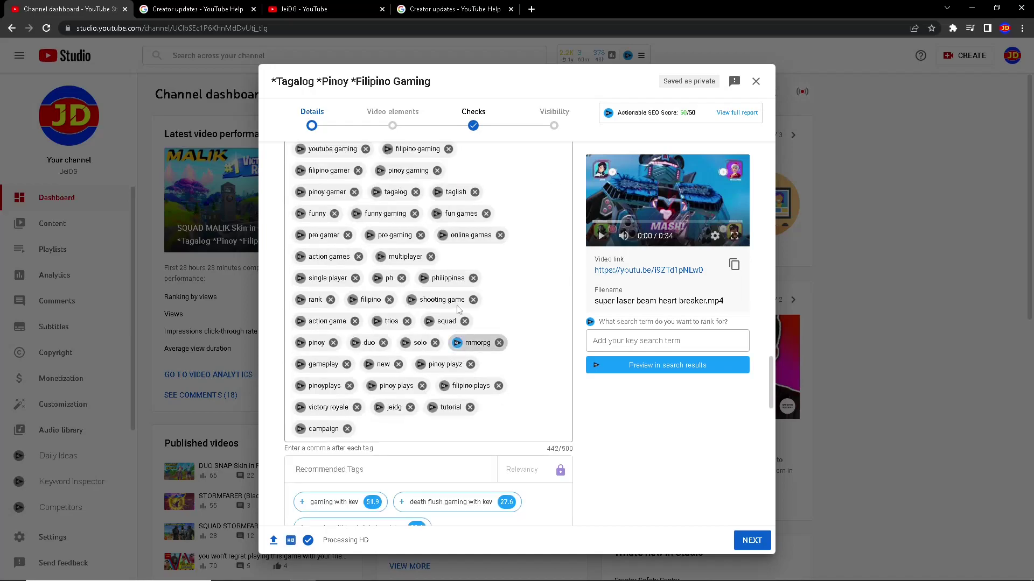
pyautogui.moveTo(547, 449); pyautogui.dragTo(564, 450)
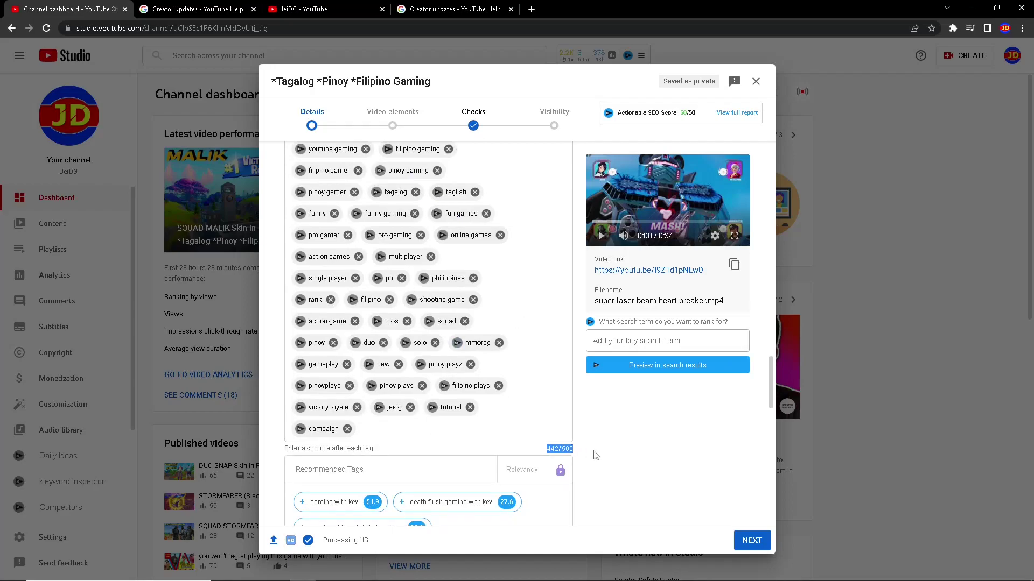
pyautogui.scroll(-1, 568, 425)
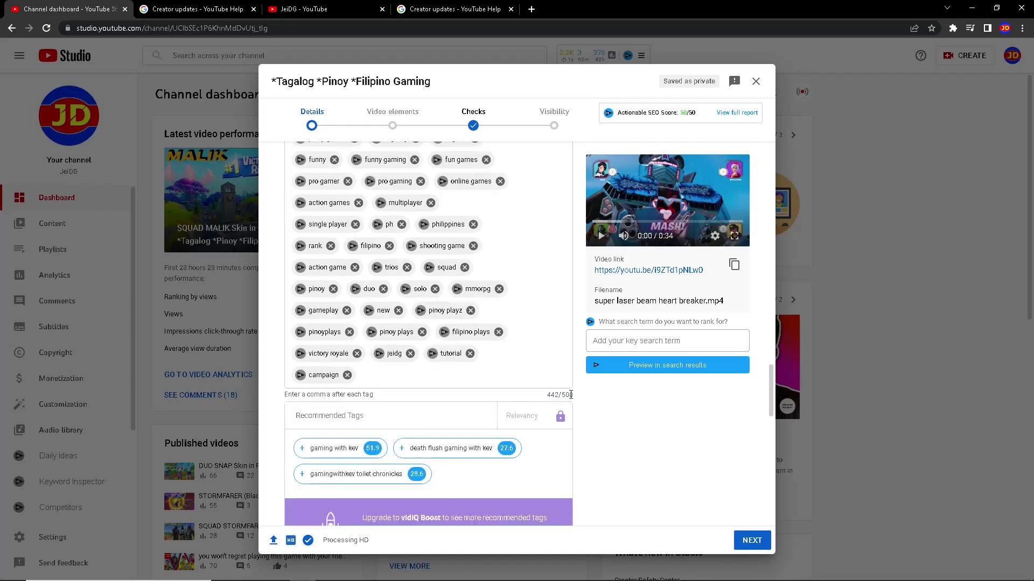
# Set the video's category to Gaming and its game title to Fortnite
pyautogui.scroll(-2, 614, 426)
pyautogui.scroll(-1, 615, 426)
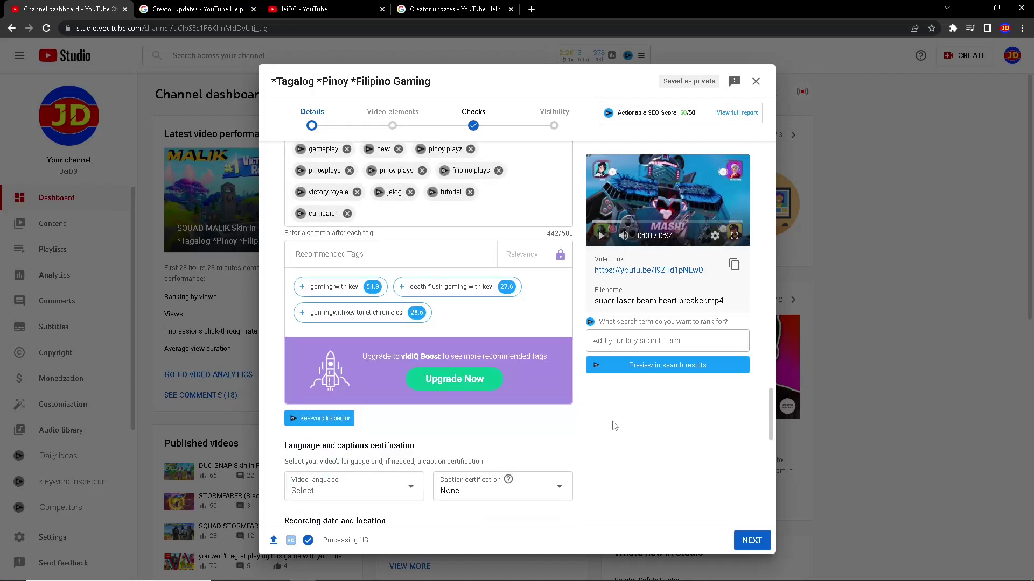
pyautogui.scroll(-1, 614, 427)
pyautogui.scroll(-5, 615, 432)
pyautogui.scroll(2, 615, 432)
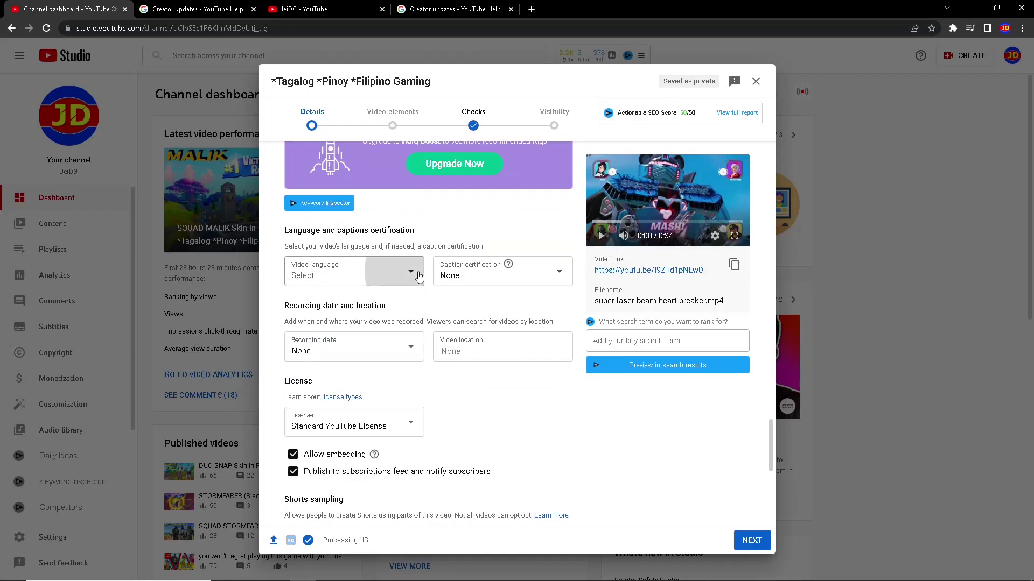
pyautogui.scroll(-6, 350, 264)
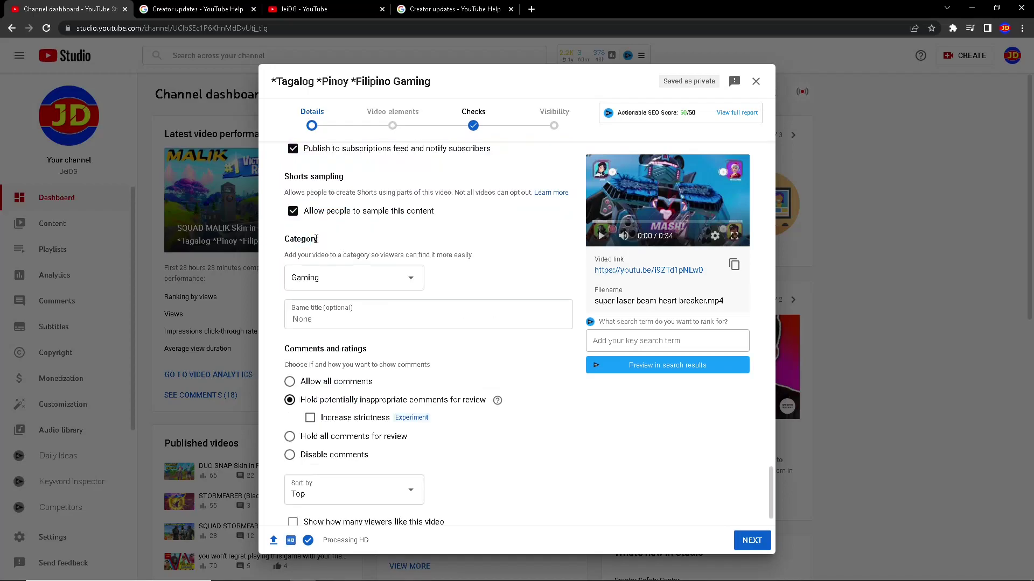
pyautogui.click(412, 283)
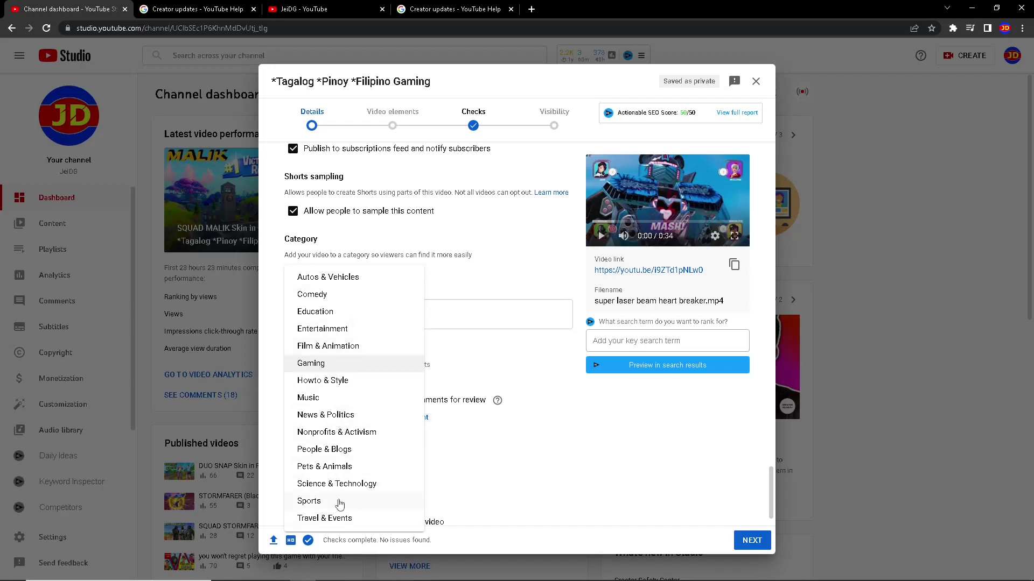
pyautogui.click(326, 363)
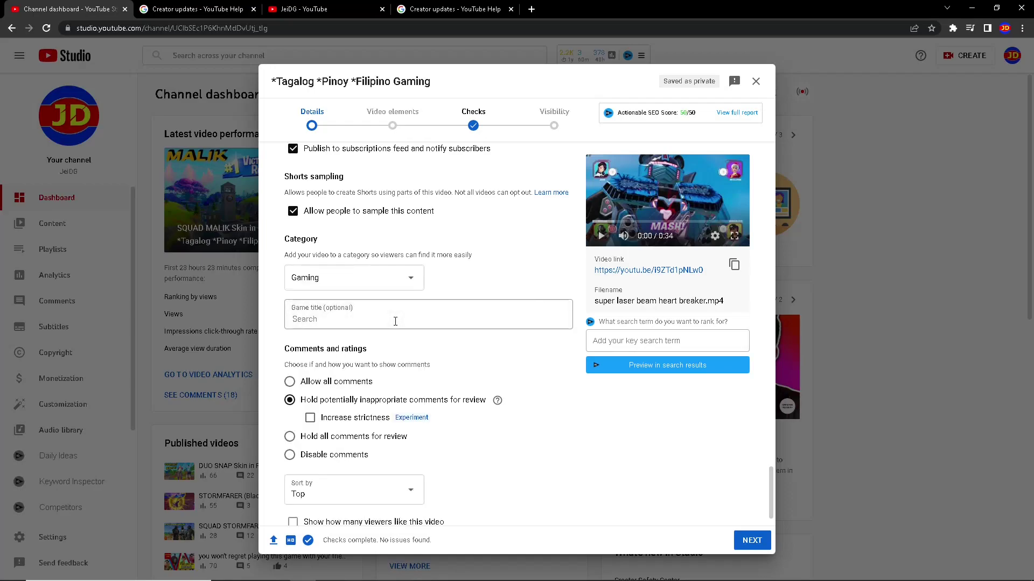
pyautogui.write('Fo')
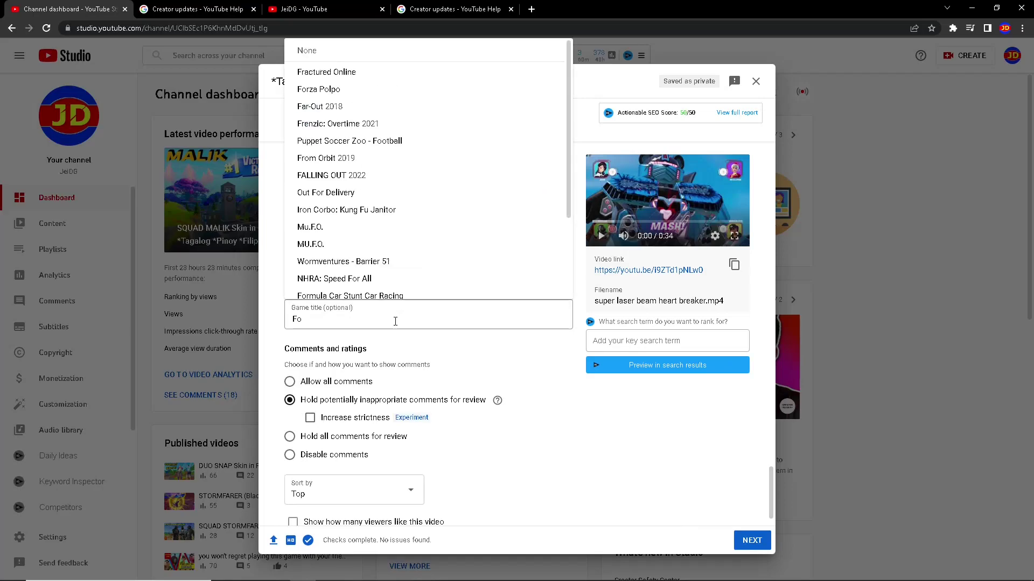
pyautogui.write('rt')
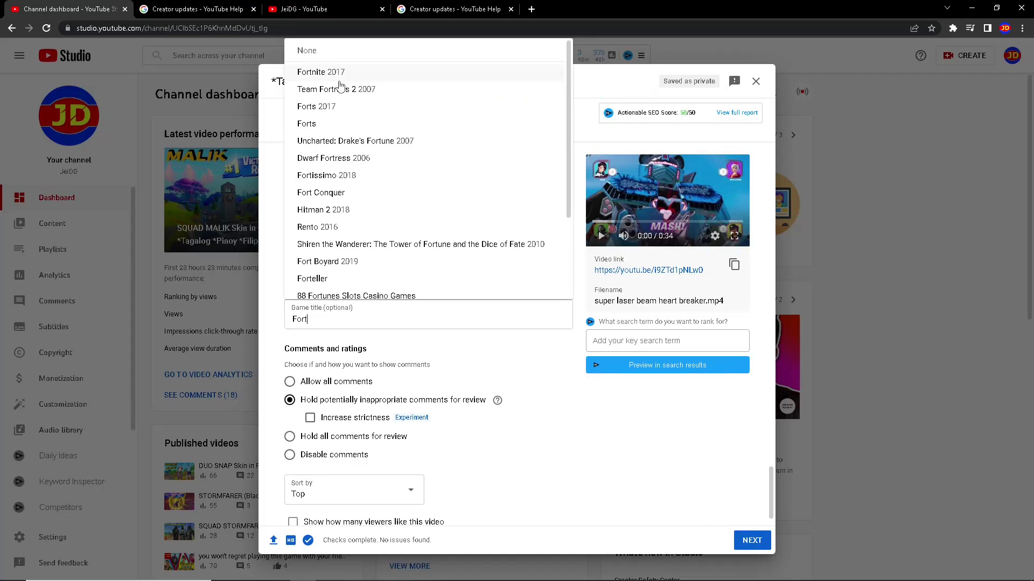
pyautogui.click(334, 75)
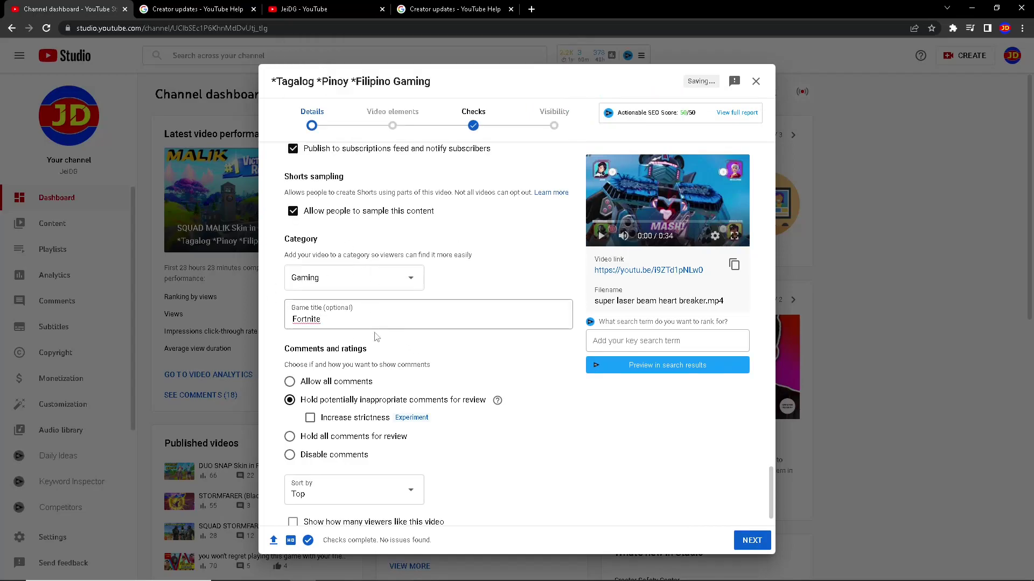
# Try the stricter comment review, disabled comments and visible like count options, then restore the original comments and ratings settings
pyautogui.scroll(-1, 576, 448)
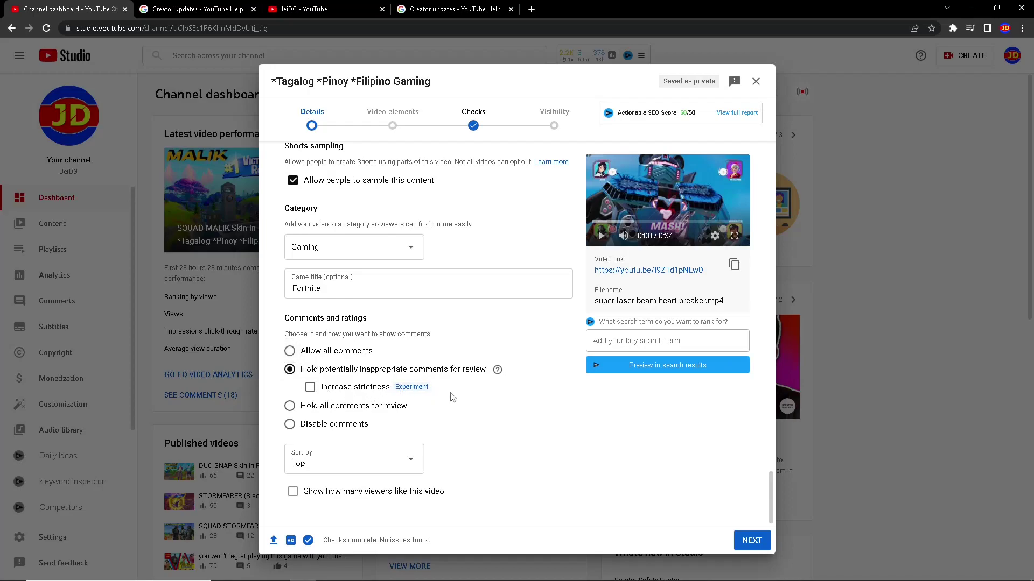
pyautogui.click(310, 388)
pyautogui.click(312, 388)
pyautogui.click(290, 425)
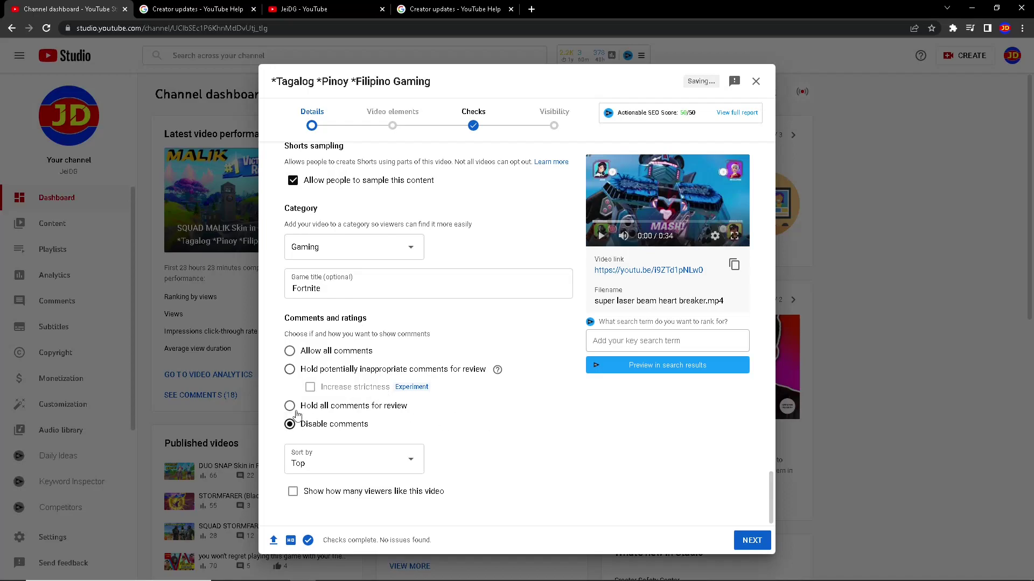
pyautogui.click(290, 369)
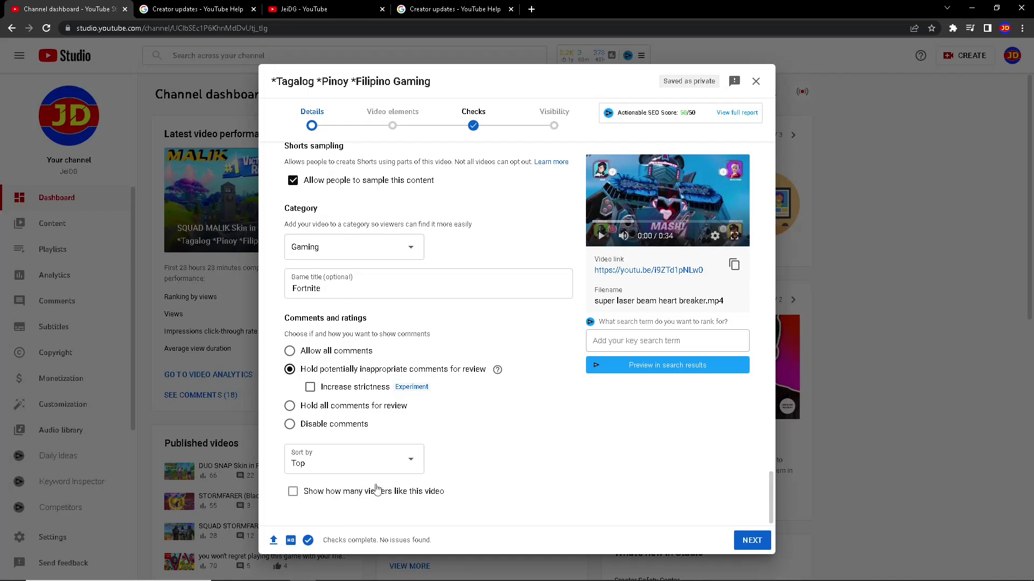
pyautogui.click(294, 493)
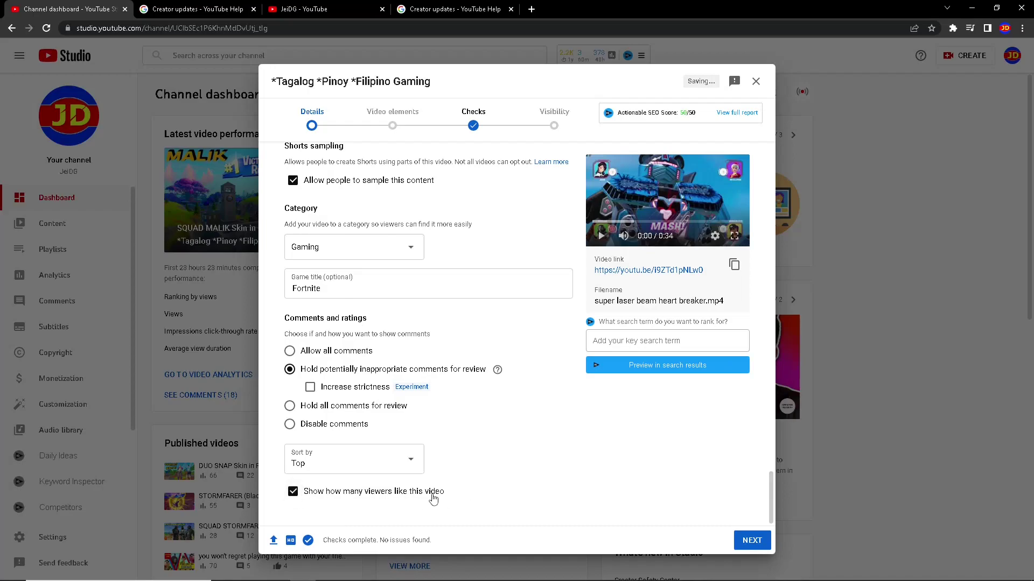
pyautogui.click(293, 493)
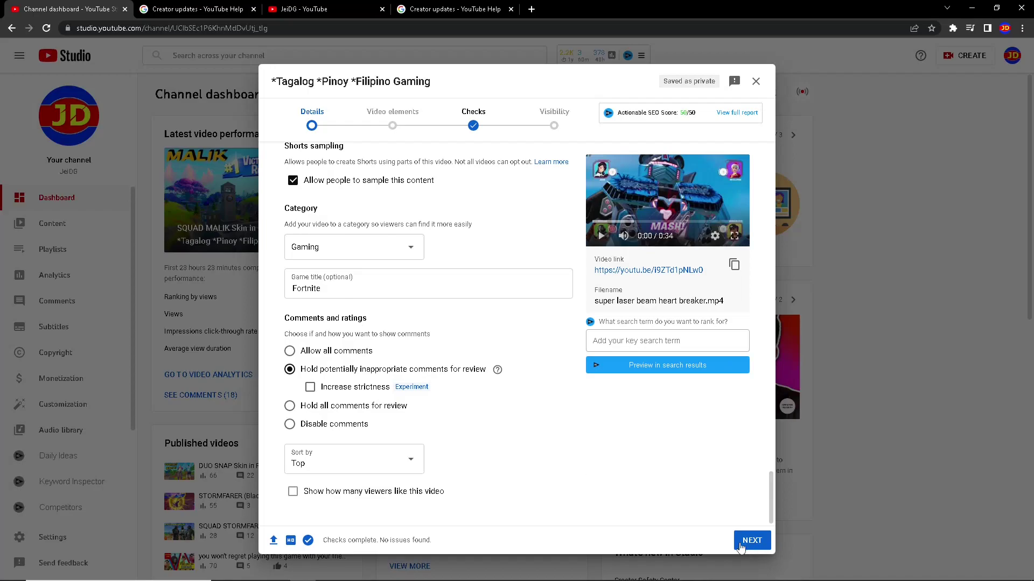
# Finish the video details and continue to the Video elements stage
pyautogui.scroll(3, 577, 457)
pyautogui.scroll(-3, 586, 454)
pyautogui.click(747, 541)
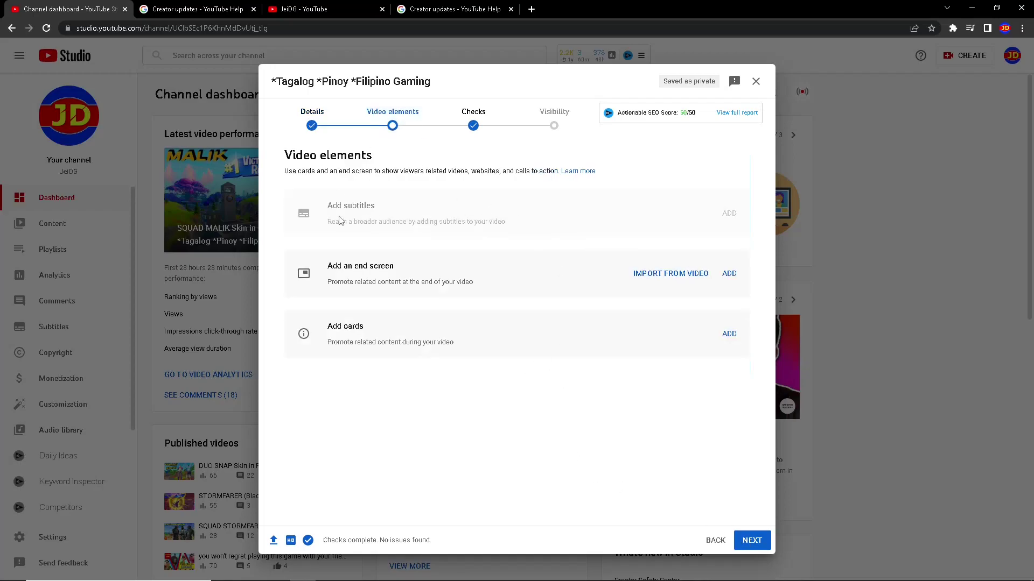
pyautogui.moveTo(398, 266)
pyautogui.mouseDown()
pyautogui.moveTo(326, 268)
pyautogui.moveTo(398, 271)
pyautogui.mouseUp()
pyautogui.click(422, 209)
pyautogui.click(435, 284)
pyautogui.click(662, 275)
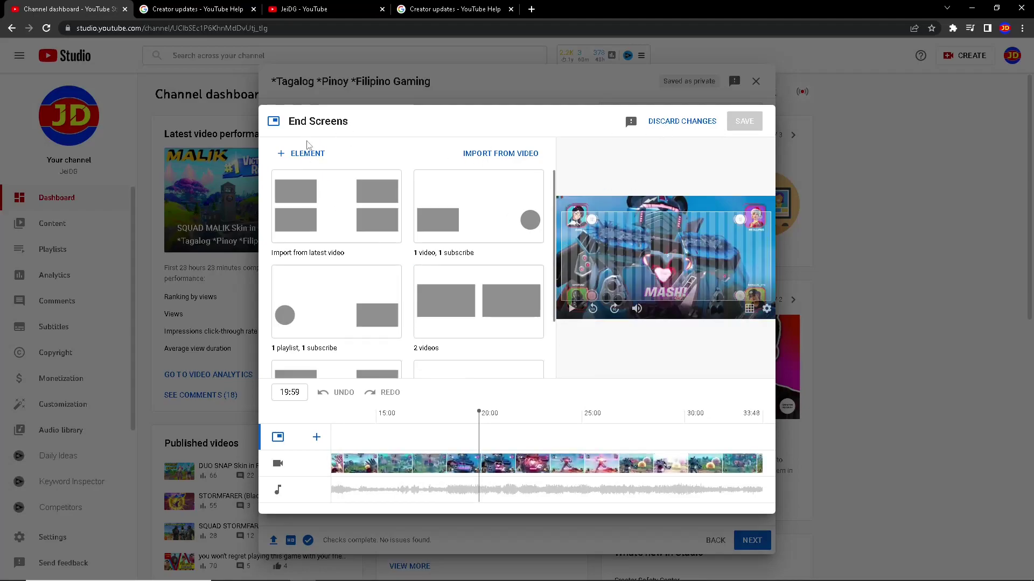
pyautogui.click(680, 123)
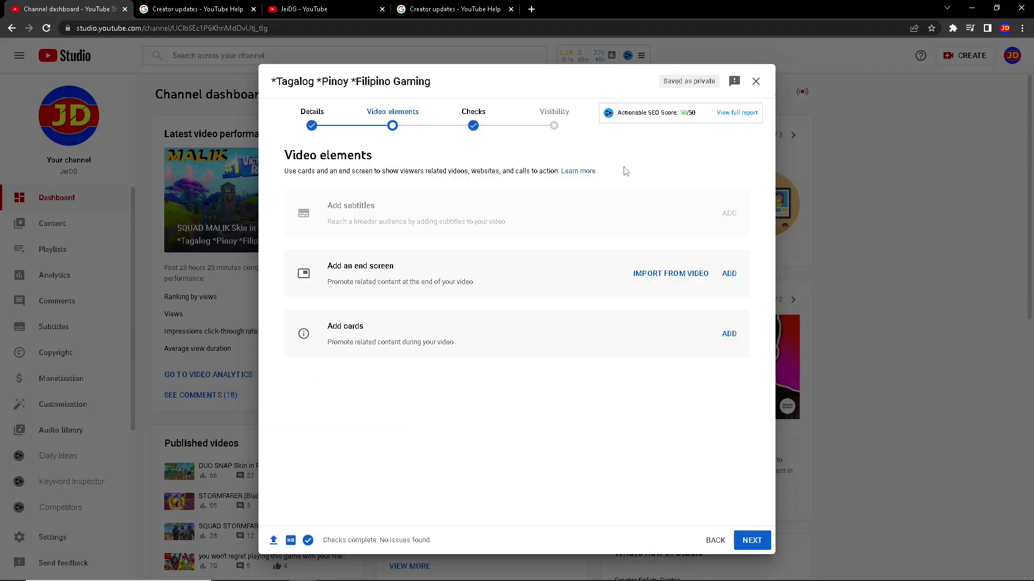
# Add an end screen from the "1 video, 1 subscribe" template, featuring the SQUAD EVIE Skin video as the specific video
pyautogui.click(730, 274)
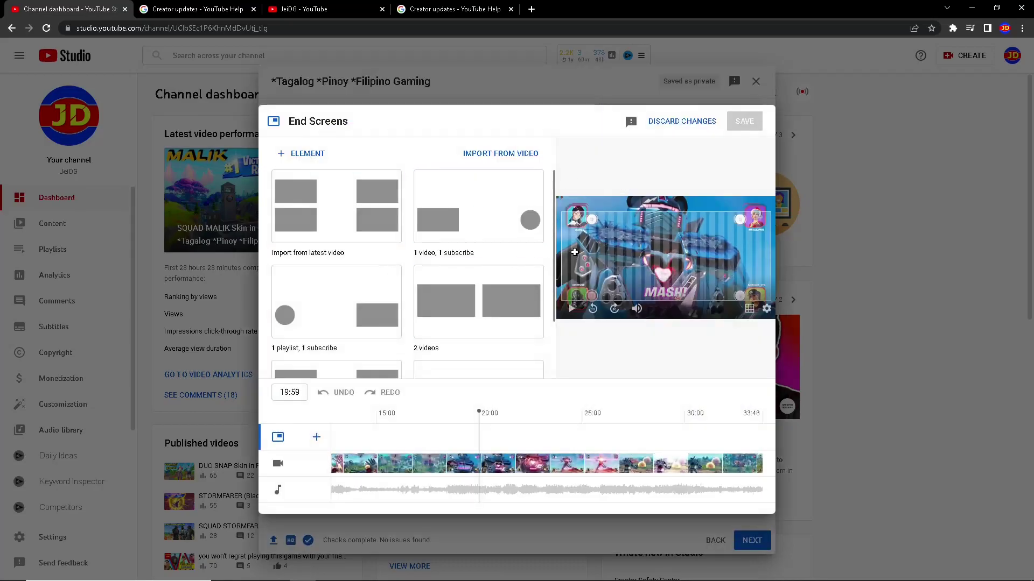
pyautogui.scroll(-2, 477, 315)
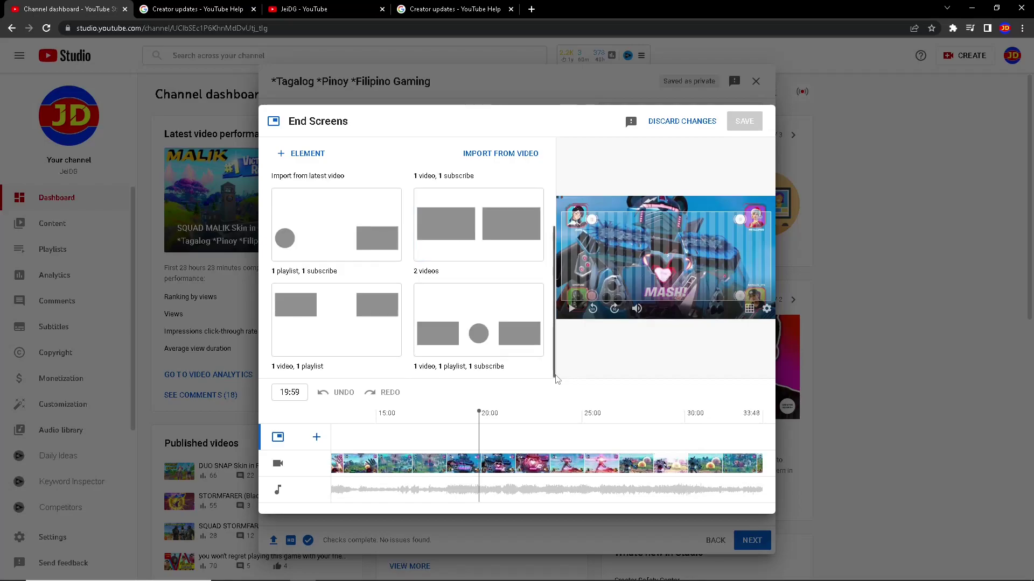
pyautogui.scroll(2, 477, 302)
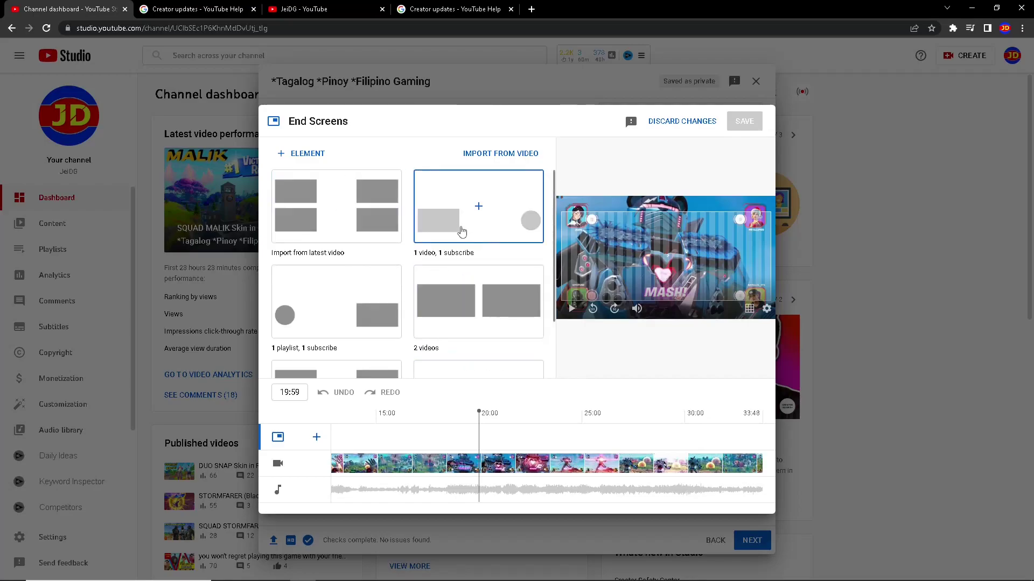
pyautogui.click(479, 225)
pyautogui.click(552, 270)
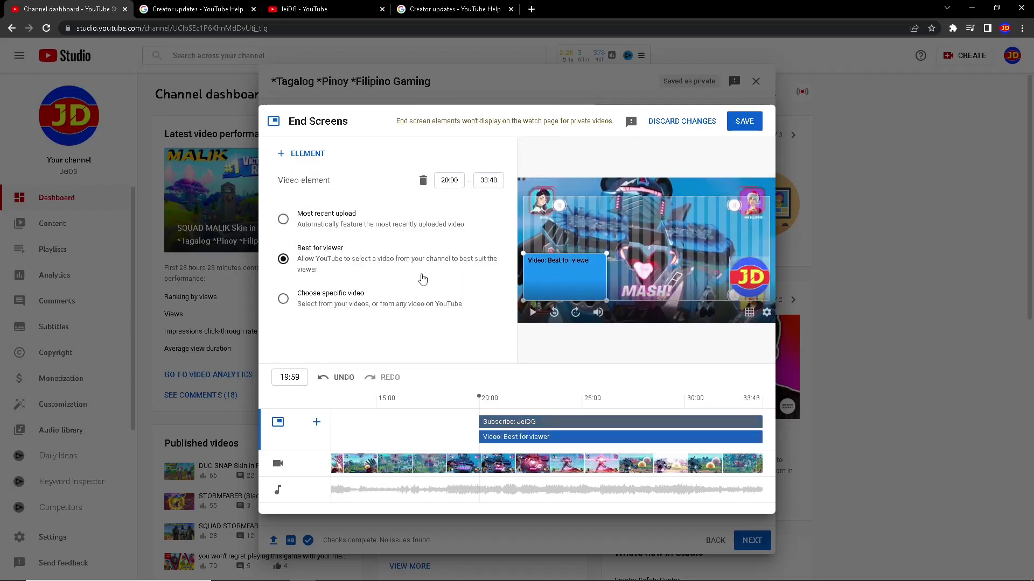
pyautogui.click(284, 300)
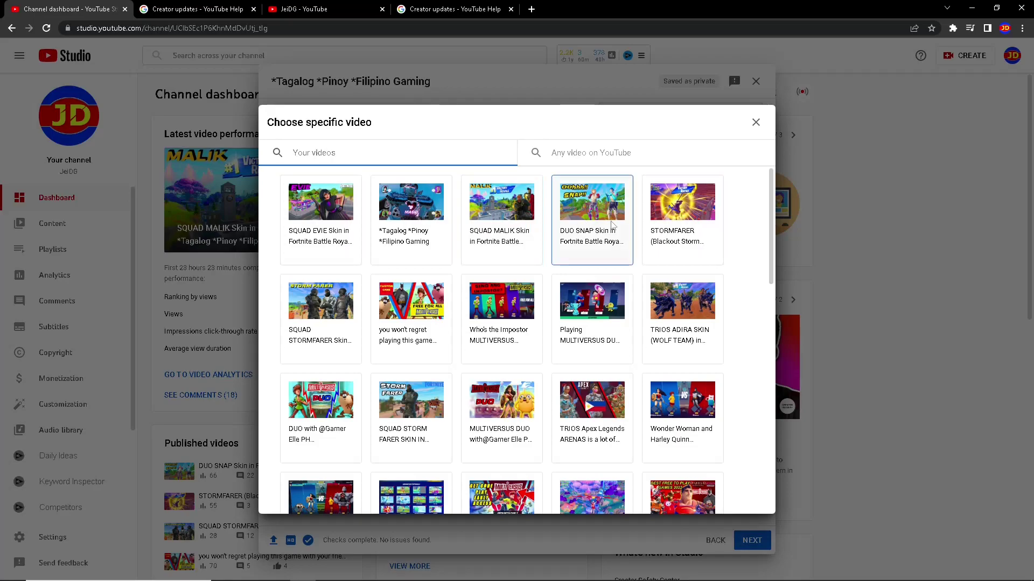
pyautogui.click(317, 215)
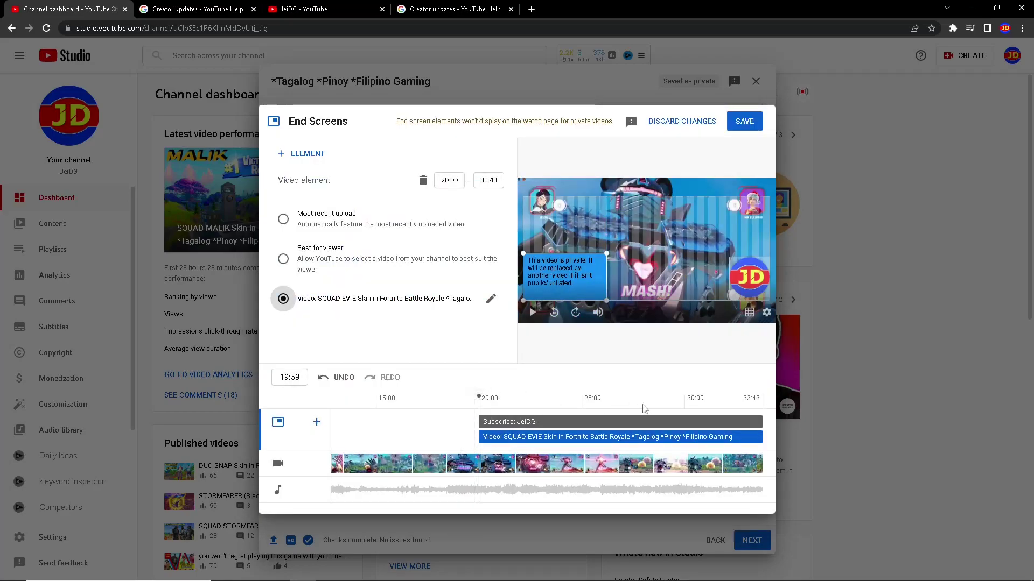
# Shorten the subscribe and video elements on the end screen so both start at about 27:25
pyautogui.moveTo(555, 402)
pyautogui.mouseDown()
pyautogui.moveTo(611, 401)
pyautogui.moveTo(514, 401)
pyautogui.moveTo(542, 400)
pyautogui.mouseUp()
pyautogui.moveTo(479, 419); pyautogui.dragTo(631, 421)
pyautogui.moveTo(478, 437); pyautogui.dragTo(631, 437)
# Play the preview across the start of the end screen elements and save the end screen
pyautogui.click(612, 399)
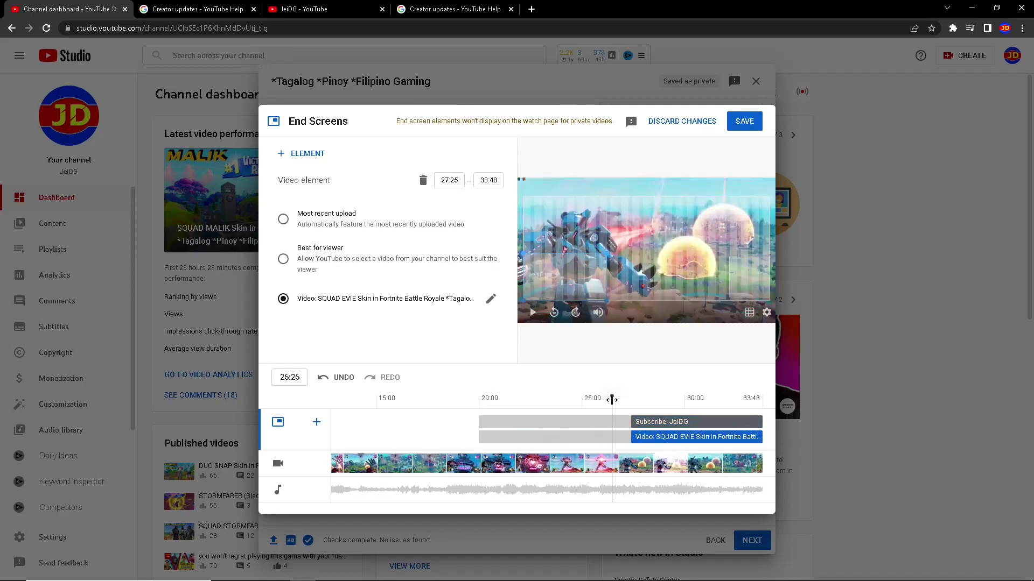
pyautogui.click(743, 318)
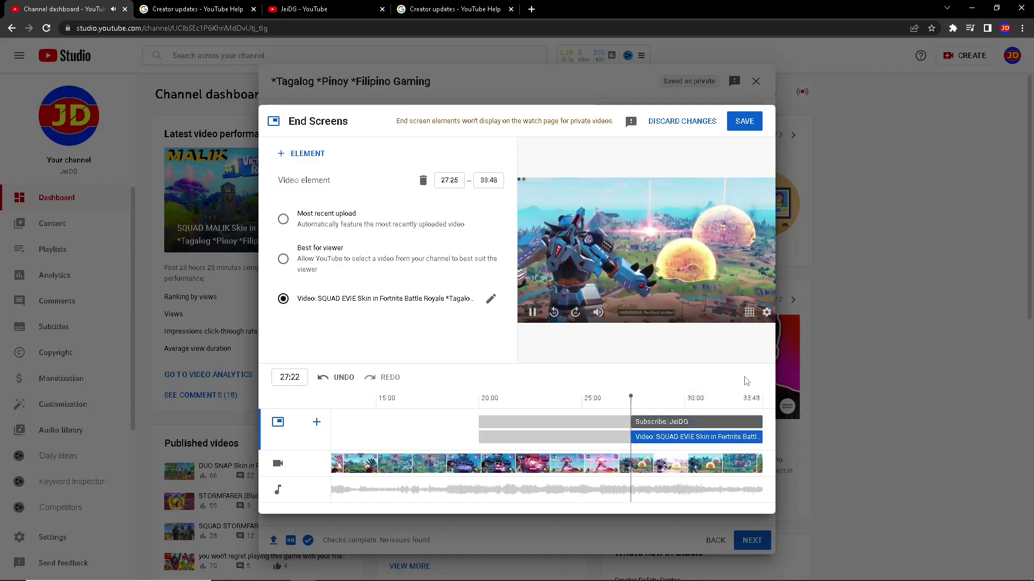
pyautogui.click(626, 398)
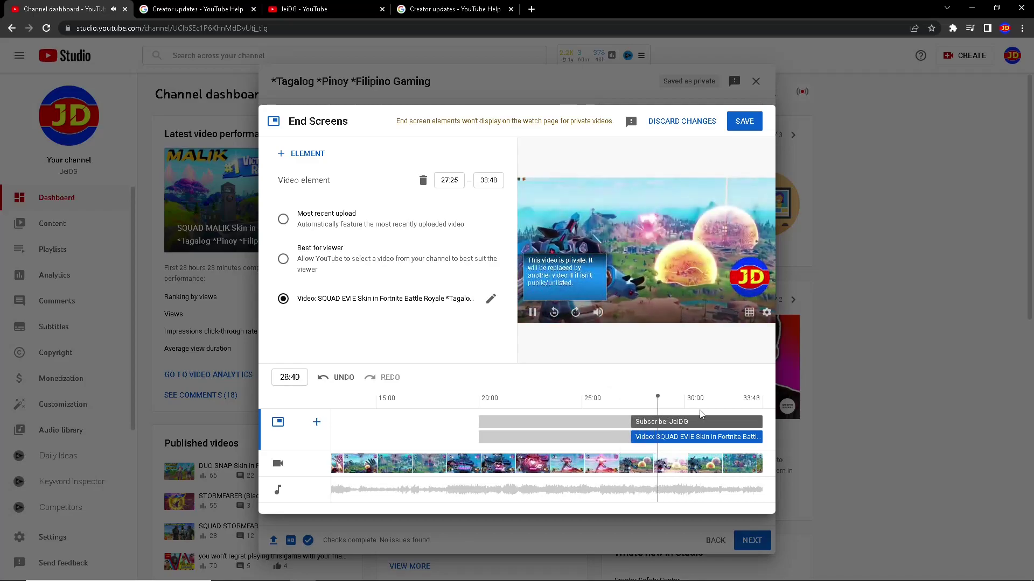
pyautogui.press('space')
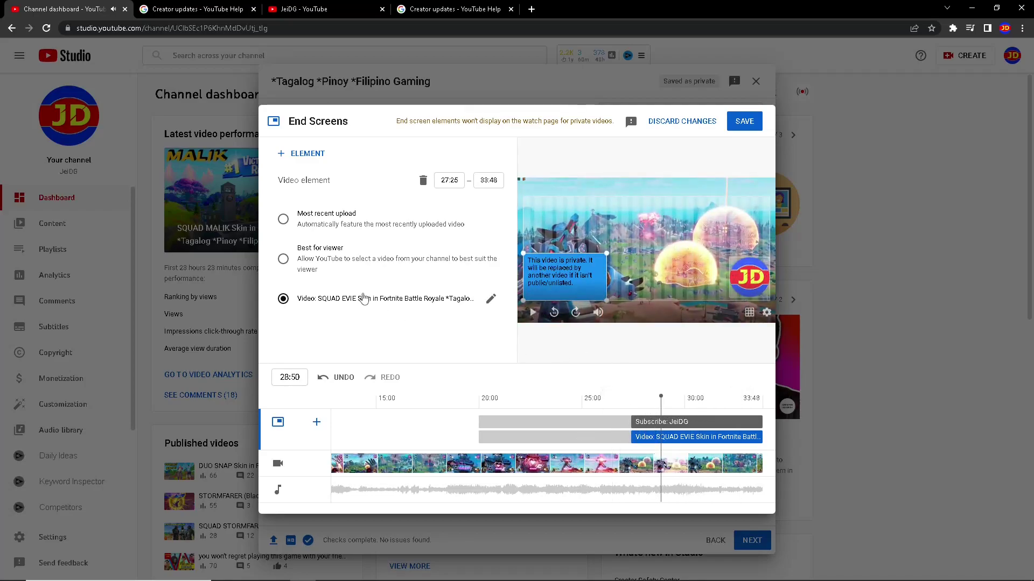
pyautogui.click(746, 122)
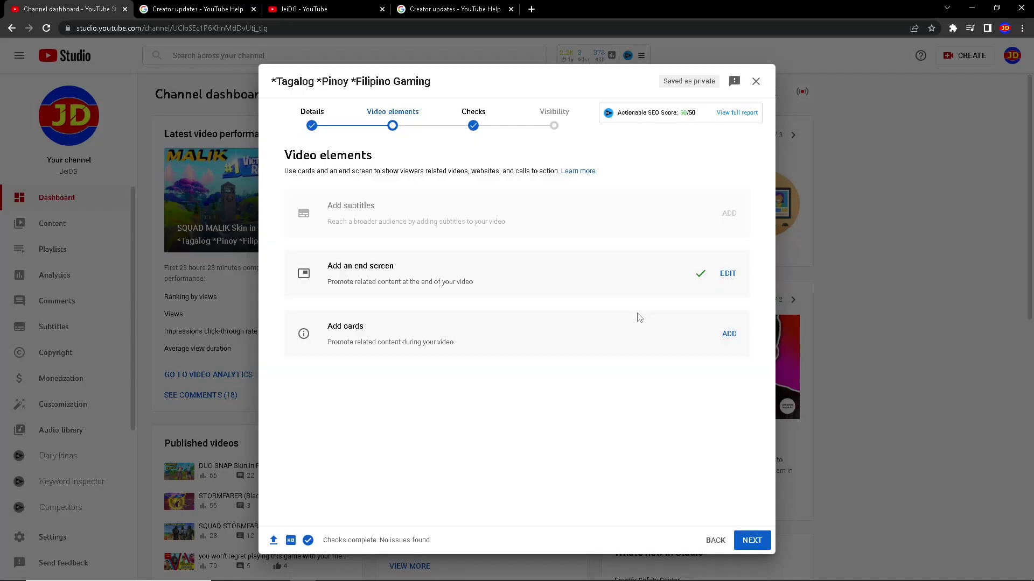
# Edit the end screen's video element to feature the SQUAD MALIK Skin video and save the change
pyautogui.click(729, 275)
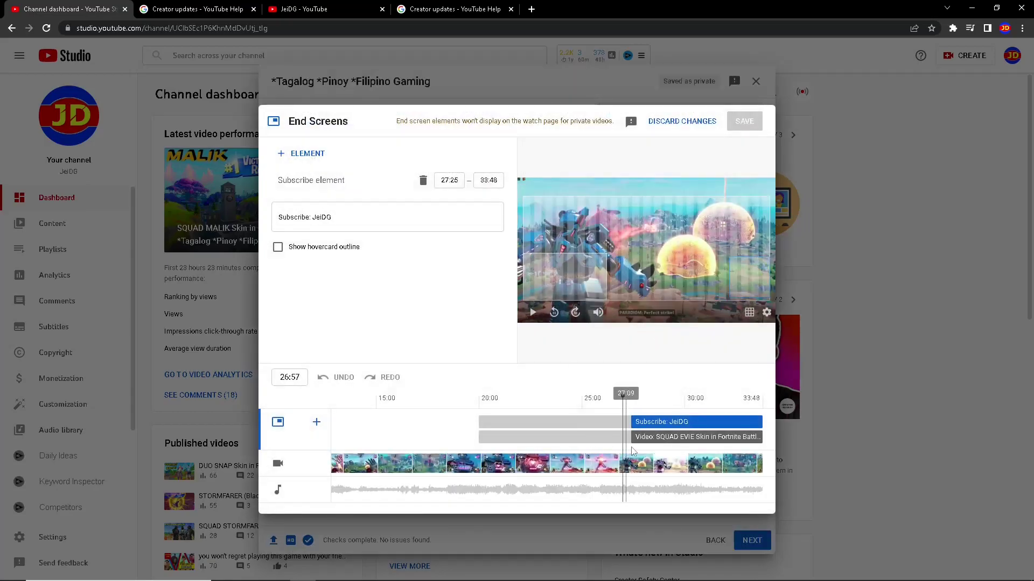
pyautogui.click(632, 397)
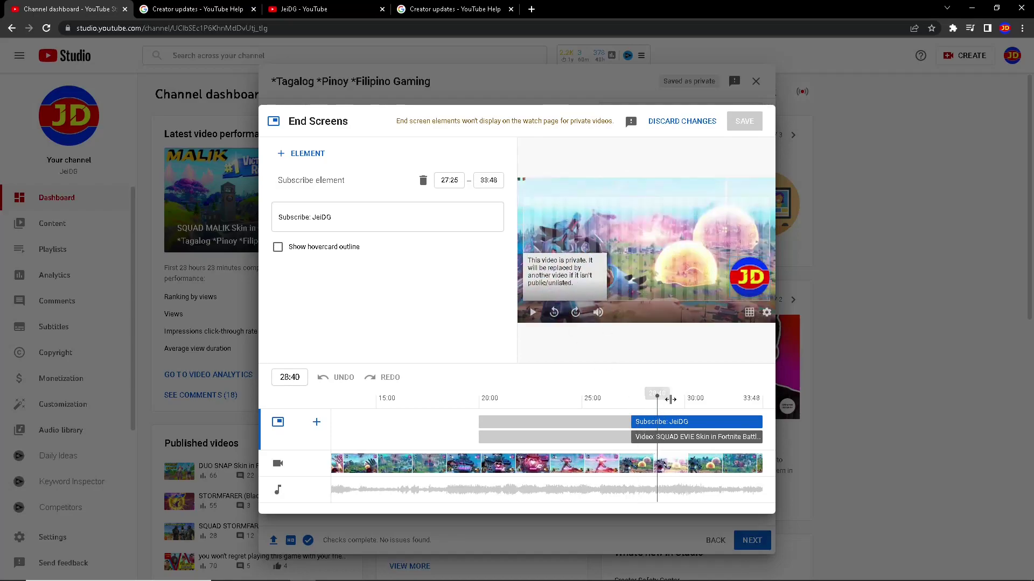
pyautogui.click(571, 284)
pyautogui.click(360, 298)
pyautogui.click(316, 207)
pyautogui.click(403, 300)
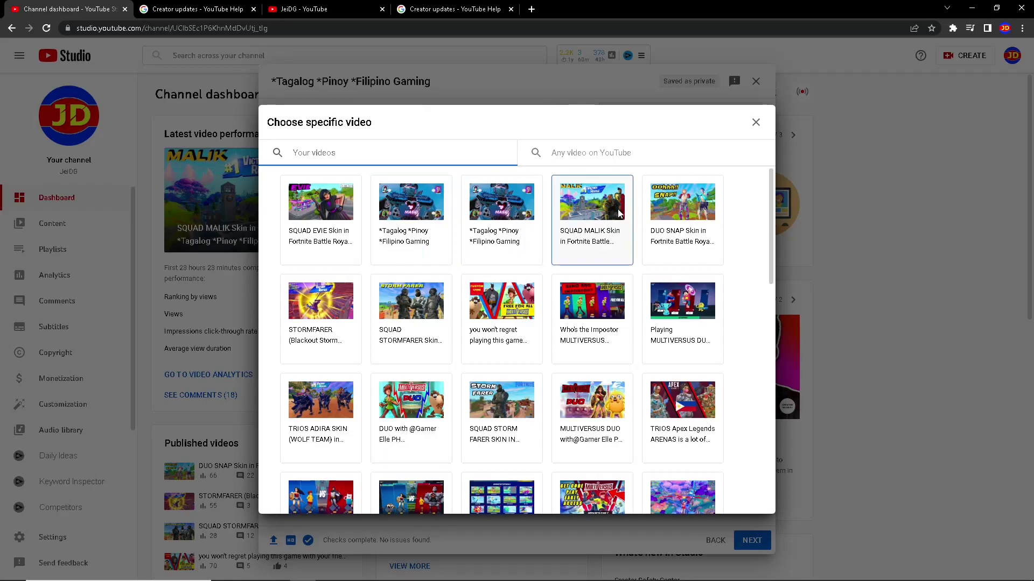
pyautogui.click(600, 210)
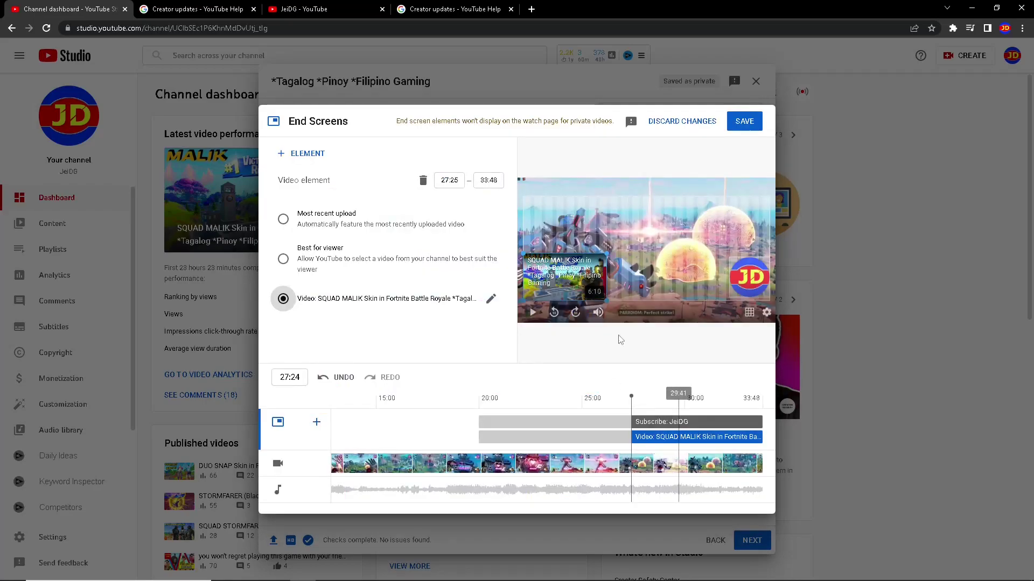
pyautogui.click(748, 125)
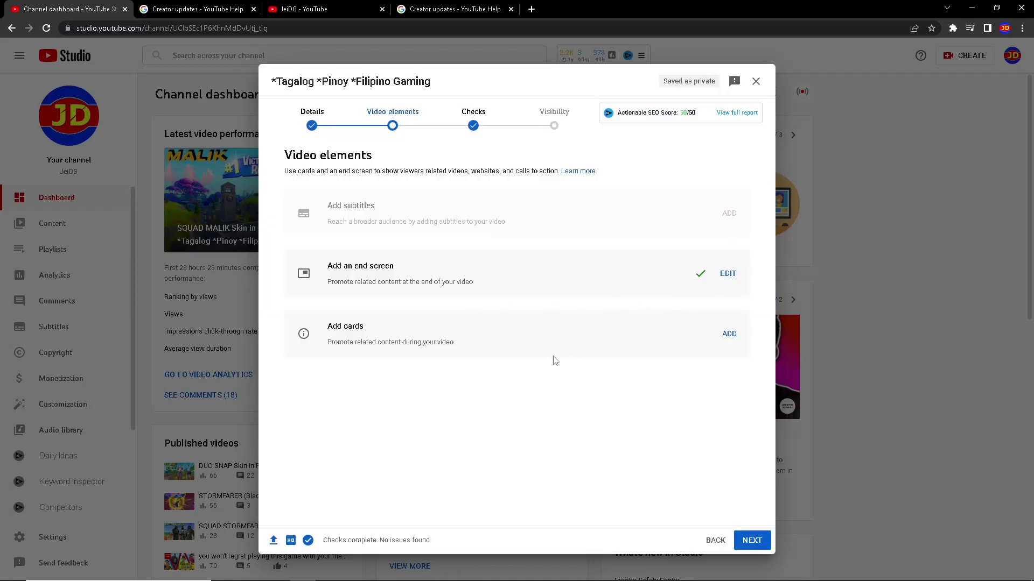
# Try adding a video card at 12:30 that features the STORMFARER (Blackout Storm Brawler) skin video
pyautogui.click(736, 337)
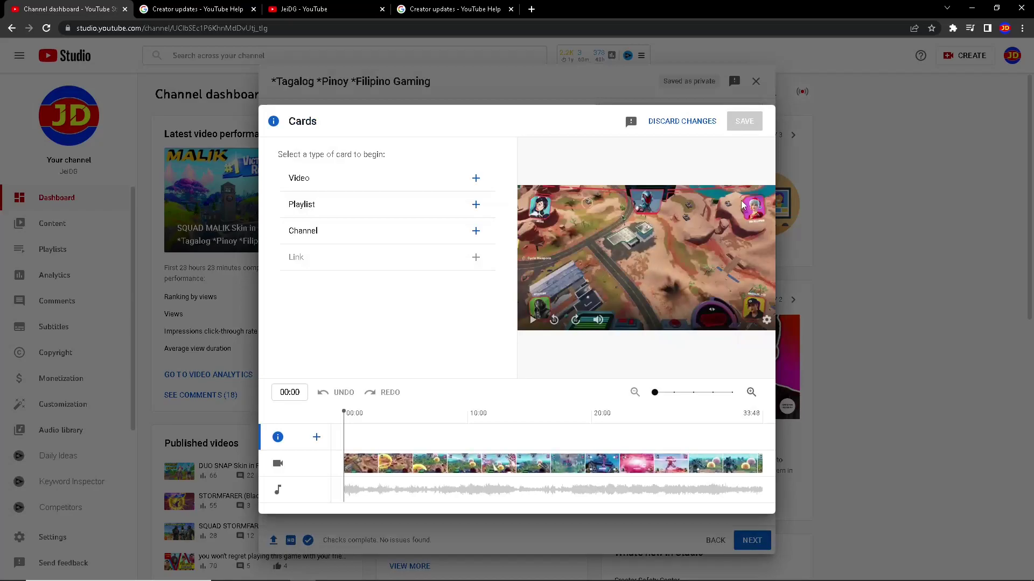
pyautogui.click(454, 417)
pyautogui.moveTo(453, 416); pyautogui.dragTo(499, 413)
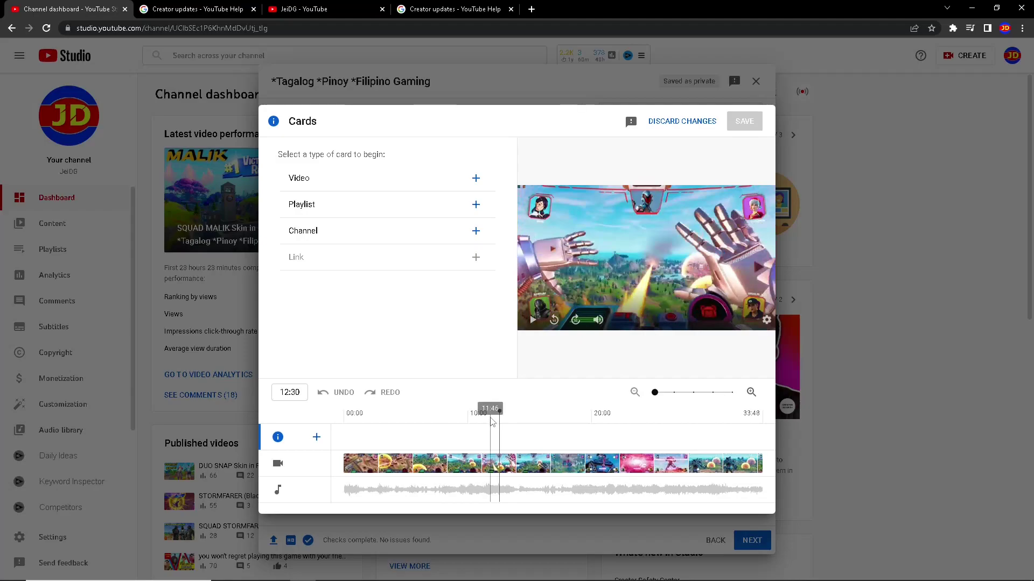
pyautogui.click(476, 178)
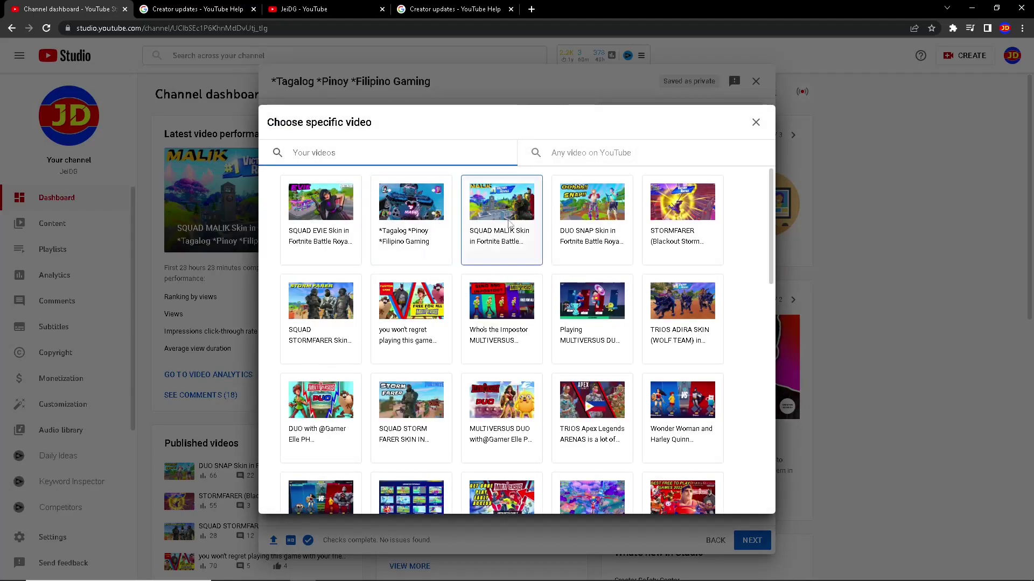
pyautogui.click(670, 222)
pyautogui.click(358, 278)
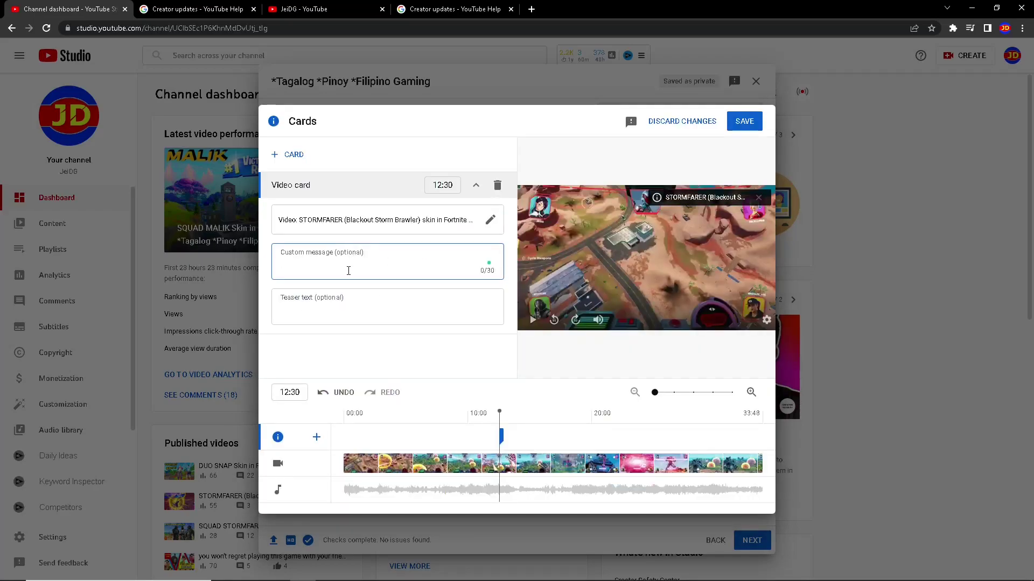
pyautogui.click(352, 305)
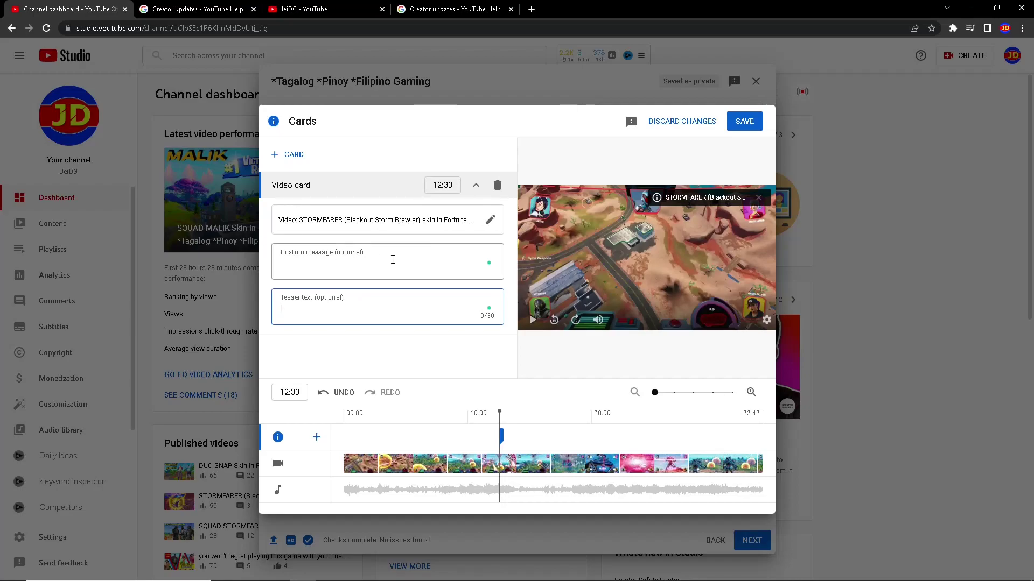
pyautogui.click(323, 262)
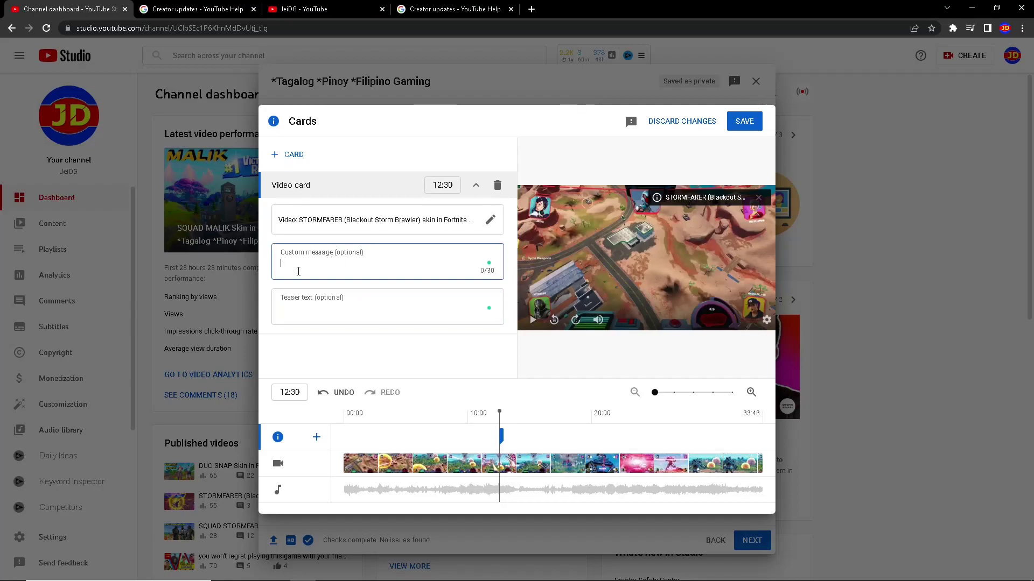
pyautogui.click(327, 306)
pyautogui.click(477, 253)
# Move the video card to about 11:41 on the timeline and discard the card changes
pyautogui.moveTo(500, 436); pyautogui.dragTo(492, 438)
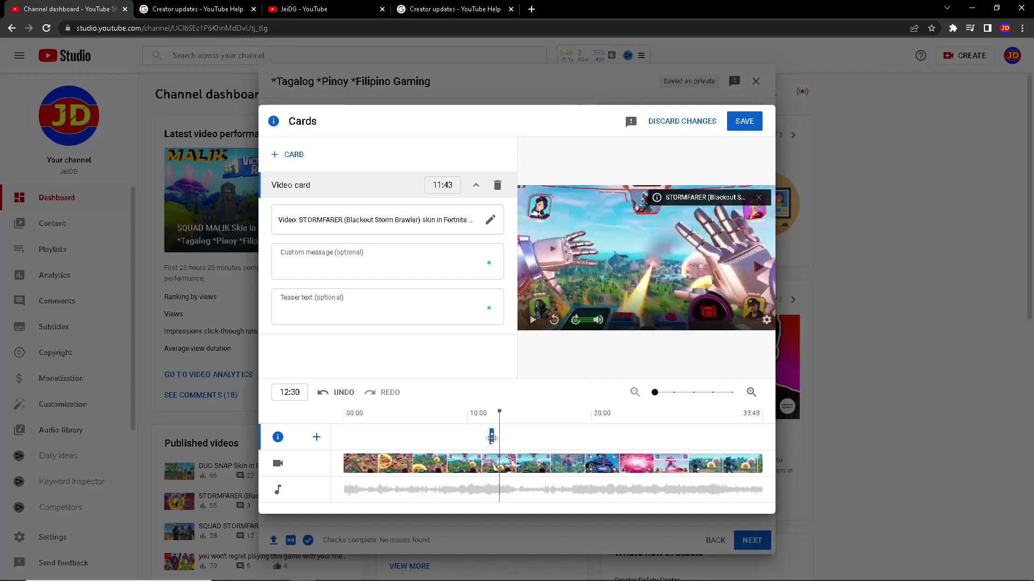
pyautogui.click(490, 415)
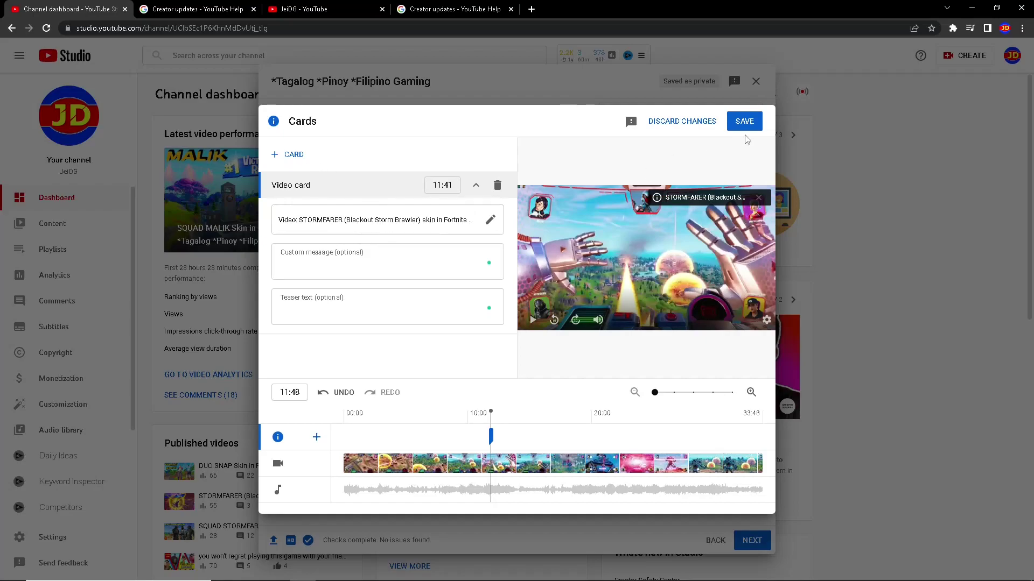
pyautogui.click(672, 122)
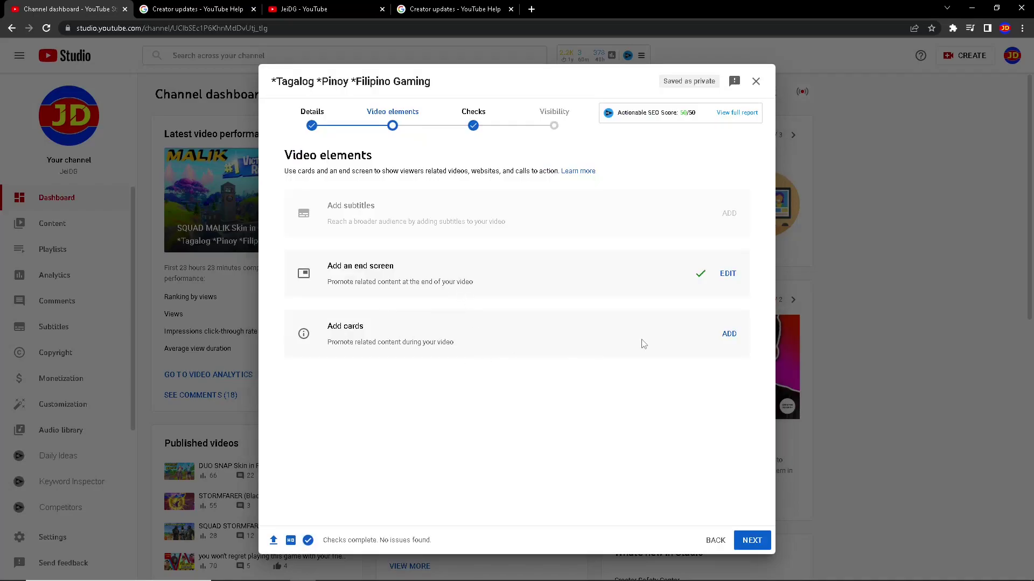
# Examine the copyright result on the upload's Checks page
pyautogui.click(482, 129)
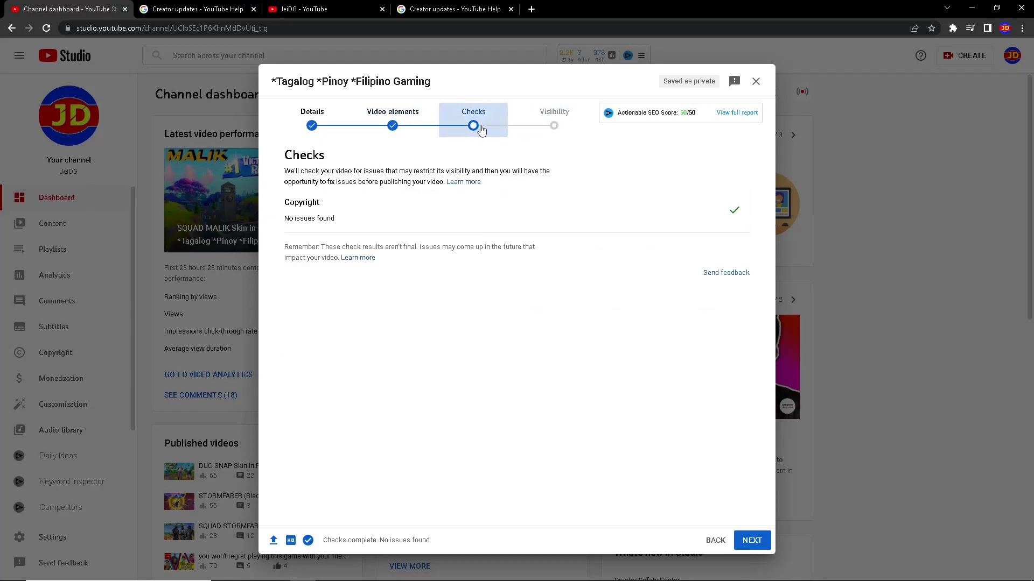
pyautogui.click(400, 131)
pyautogui.click(749, 543)
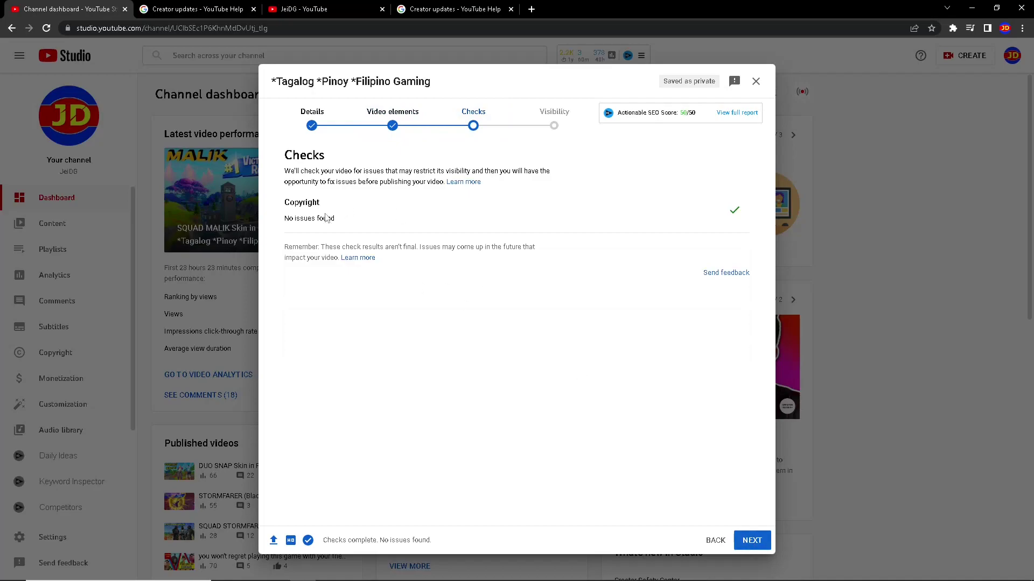
pyautogui.moveTo(355, 225); pyautogui.dragTo(284, 220)
pyautogui.click(367, 225)
pyautogui.moveTo(355, 224); pyautogui.dragTo(308, 221)
pyautogui.click(398, 226)
pyautogui.moveTo(398, 227); pyautogui.dragTo(311, 229)
pyautogui.click(409, 229)
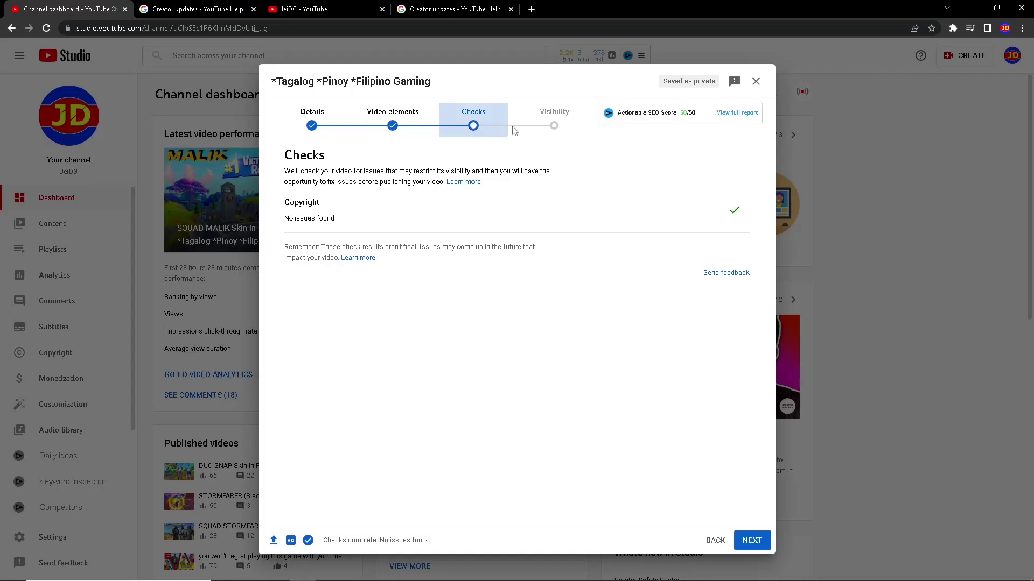
# Open the video's visibility settings and try the Private, Public and instant Premiere options
pyautogui.click(566, 127)
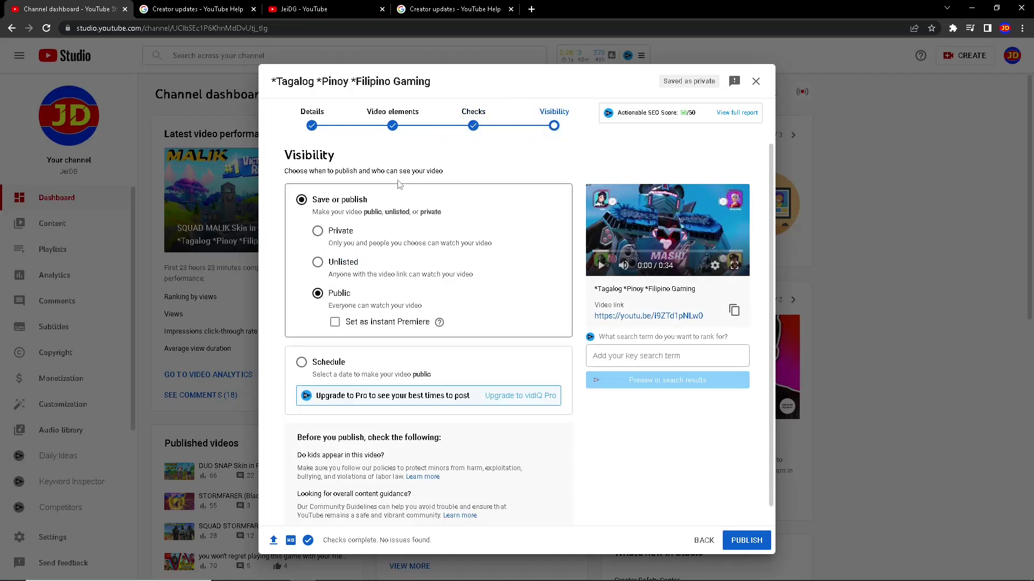
pyautogui.click(319, 232)
pyautogui.click(318, 308)
pyautogui.scroll(-1, 440, 349)
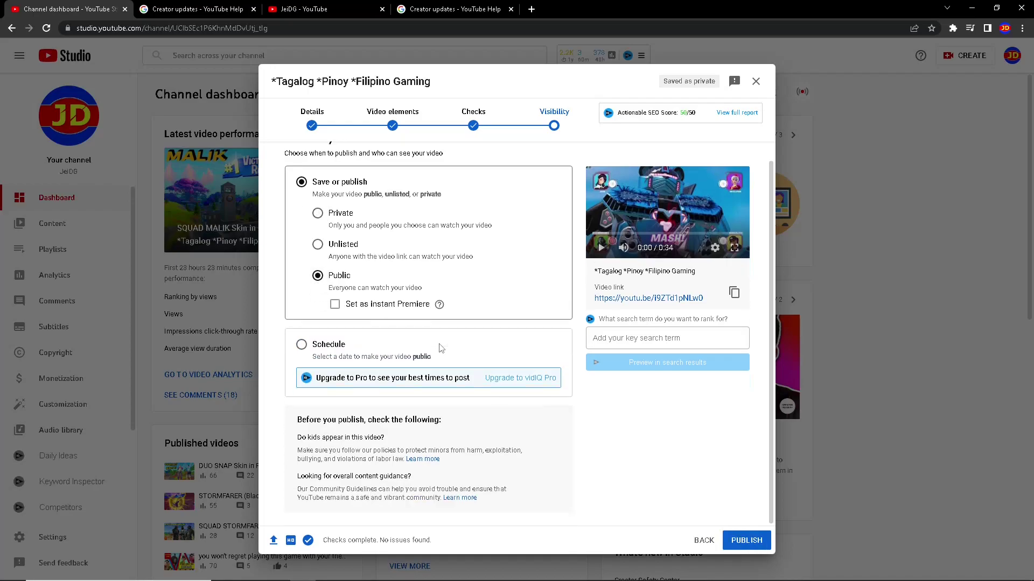
pyautogui.click(335, 305)
pyautogui.click(334, 305)
pyautogui.click(335, 305)
pyautogui.click(335, 305)
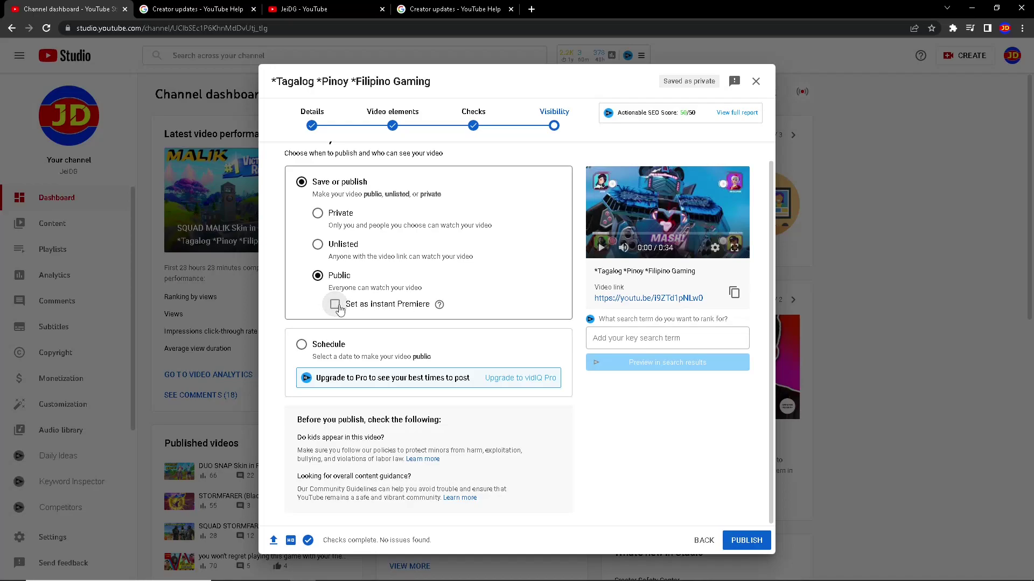
# Select Schedule with Aug 4, 2022 at 9:00 AM as the publishing time, and try the Premiere option
pyautogui.click(301, 345)
pyautogui.click(440, 286)
pyautogui.scroll(-10, 456, 339)
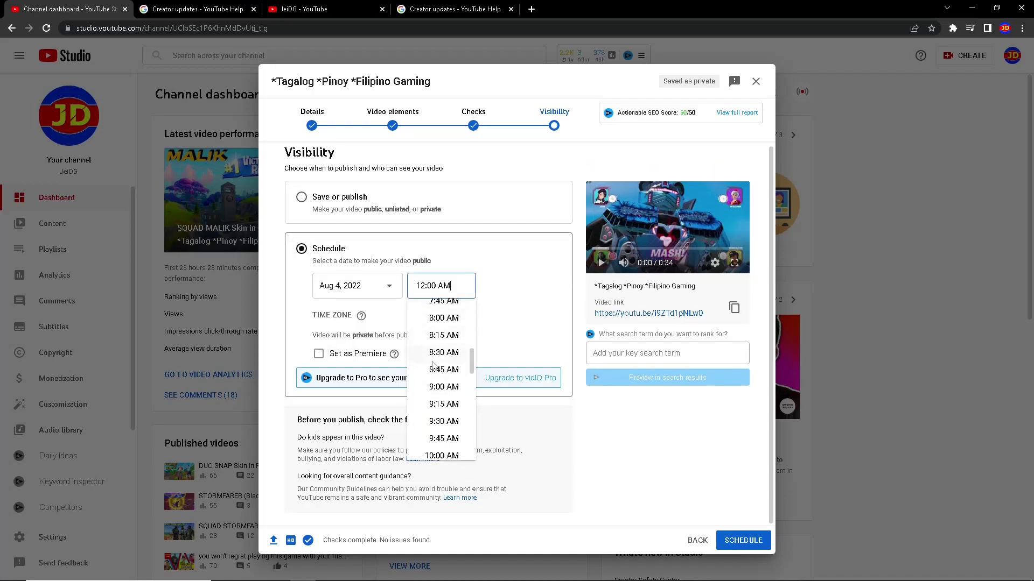
pyautogui.click(444, 388)
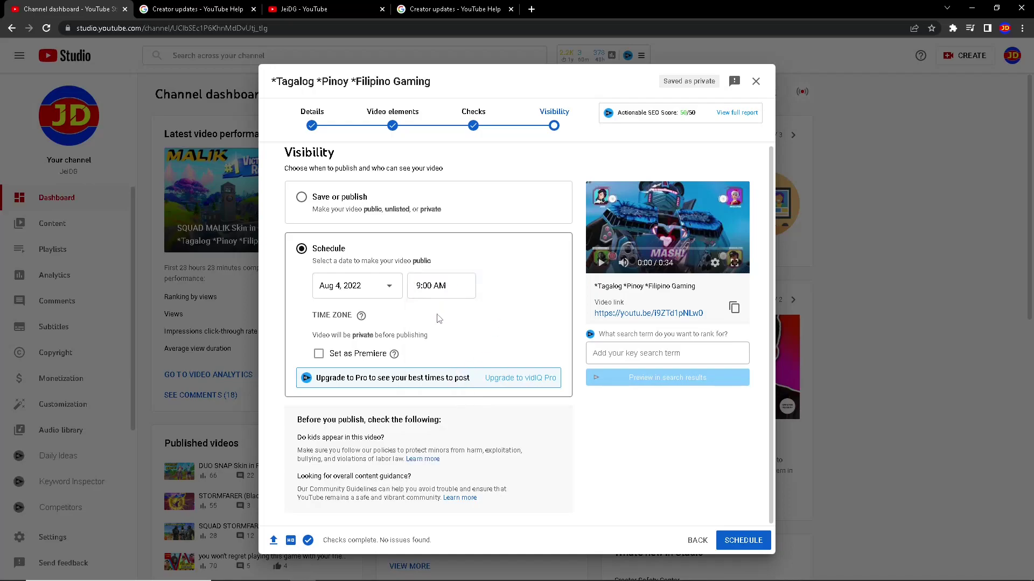
pyautogui.click(318, 355)
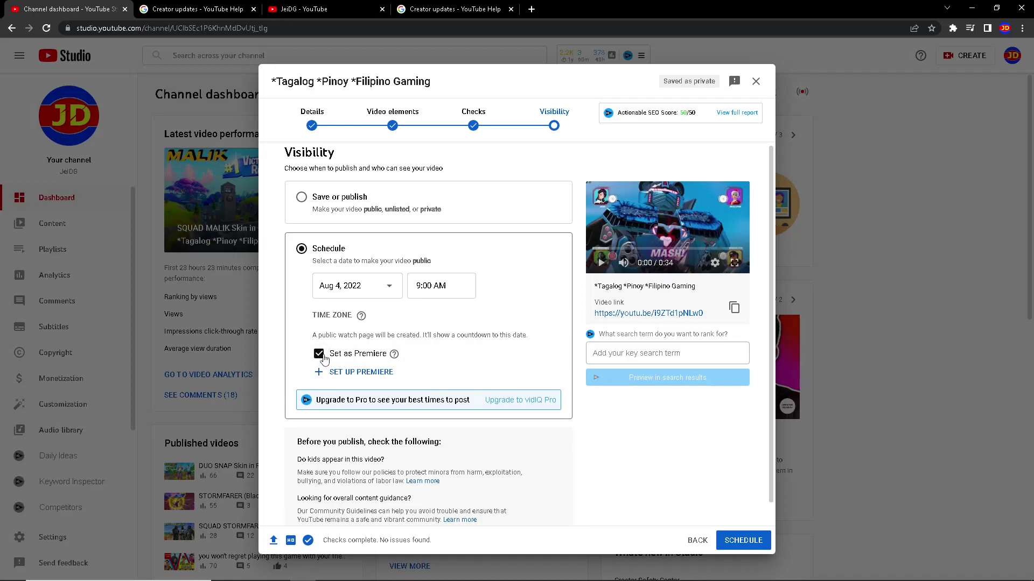
pyautogui.click(319, 355)
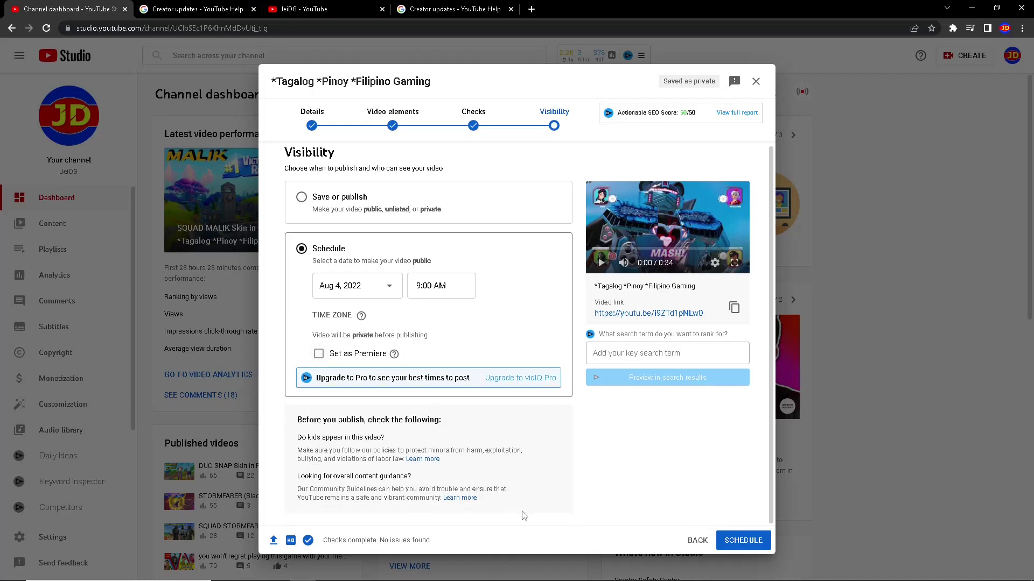
# Close the upload without scheduling or publishing, leaving the video as a draft
pyautogui.scroll(1, 592, 418)
pyautogui.scroll(-1, 593, 418)
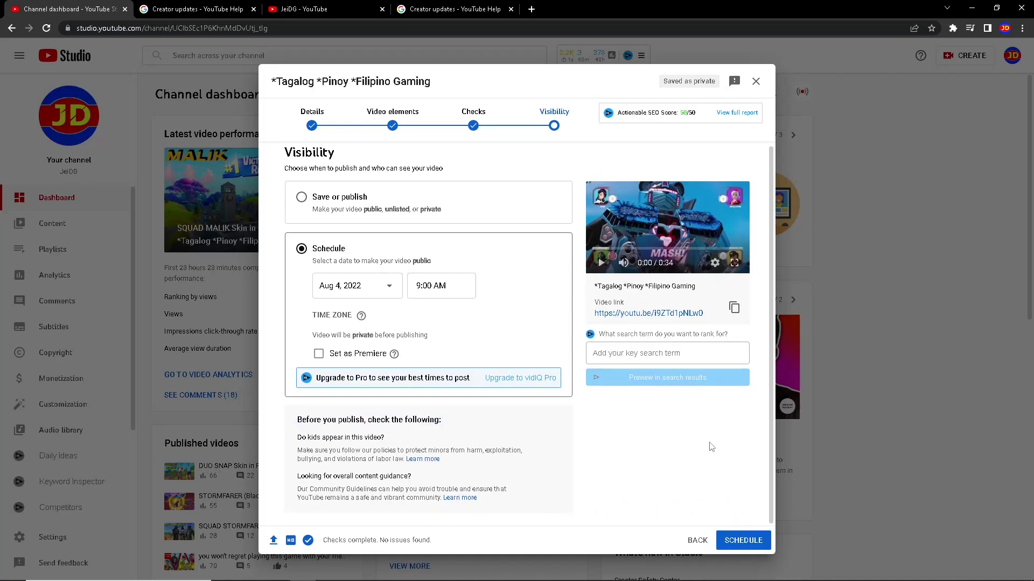
pyautogui.click(756, 82)
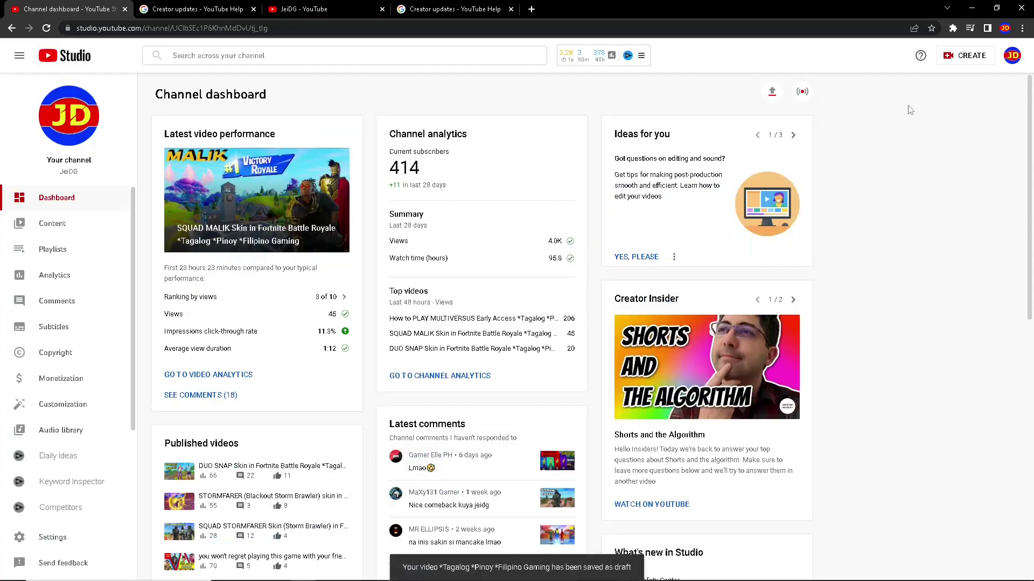
# Go to the live streaming control room and open the stream's settings for editing
pyautogui.click(965, 55)
pyautogui.click(951, 96)
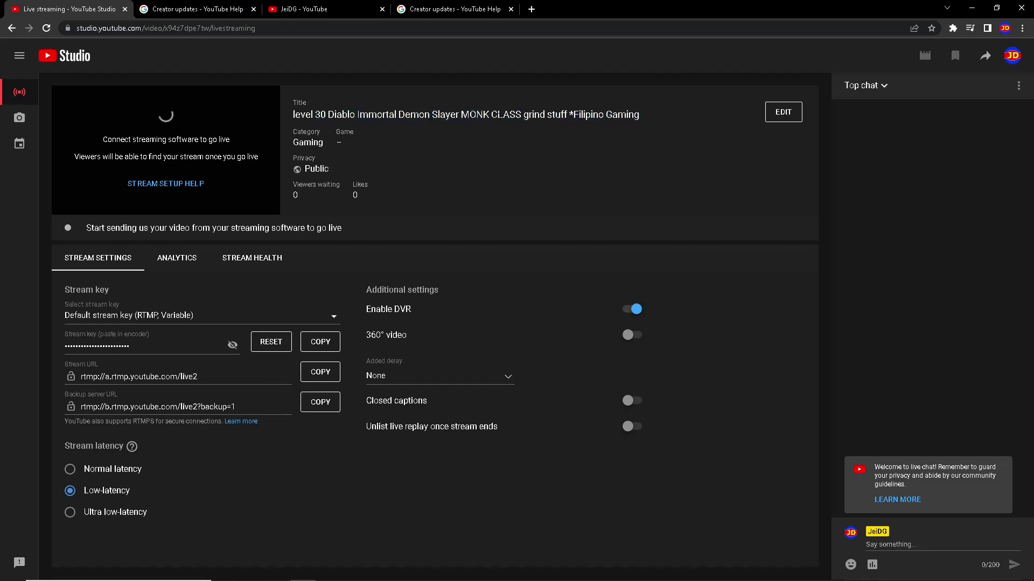
pyautogui.click(783, 112)
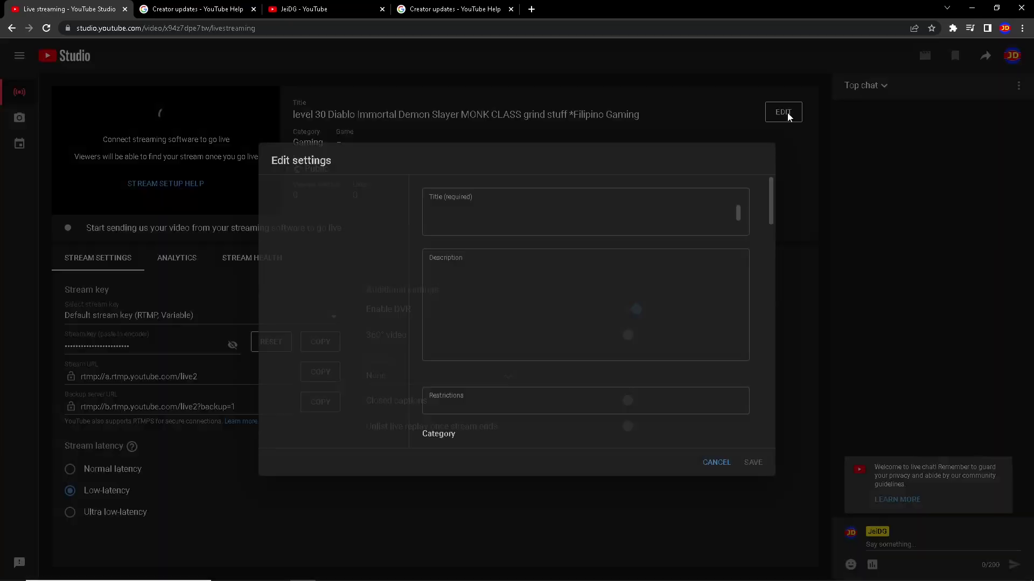
# Review the stream's details, including title, description, playlist, audience, tags, comments and the viewer-likes option
pyautogui.moveTo(439, 209); pyautogui.dragTo(704, 209)
pyautogui.scroll(-8, 584, 337)
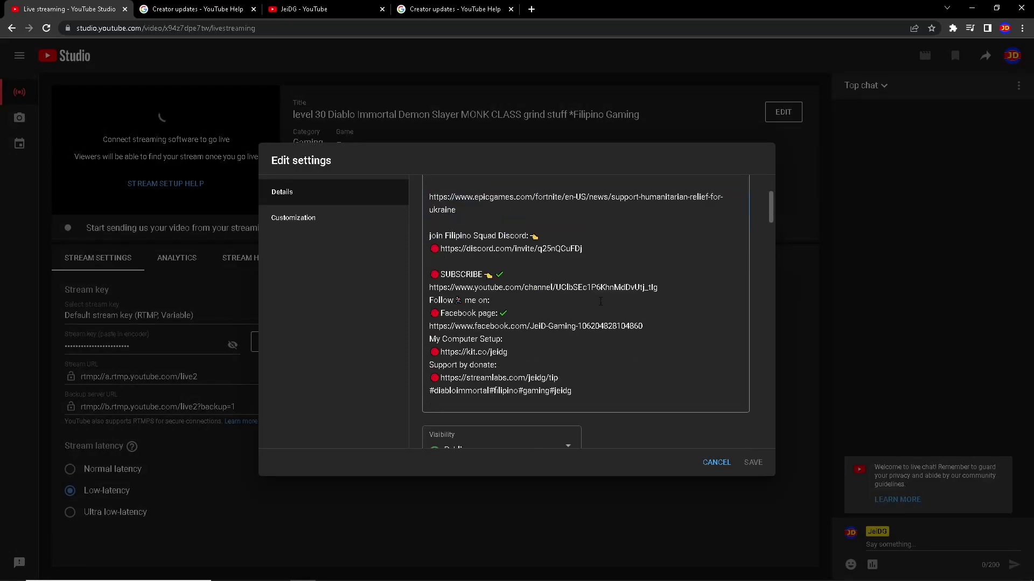
pyautogui.scroll(-10, 648, 314)
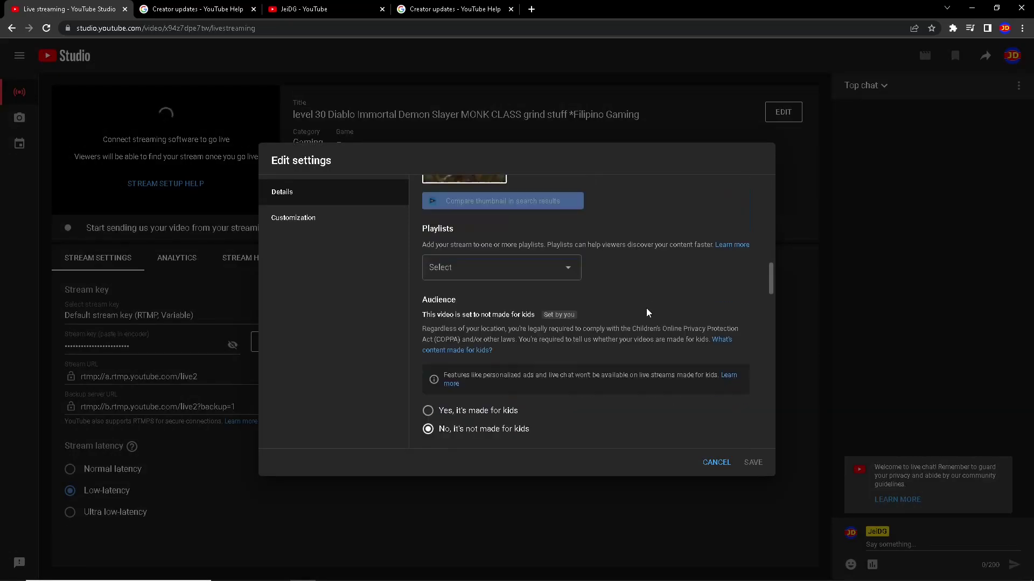
pyautogui.scroll(-10, 648, 313)
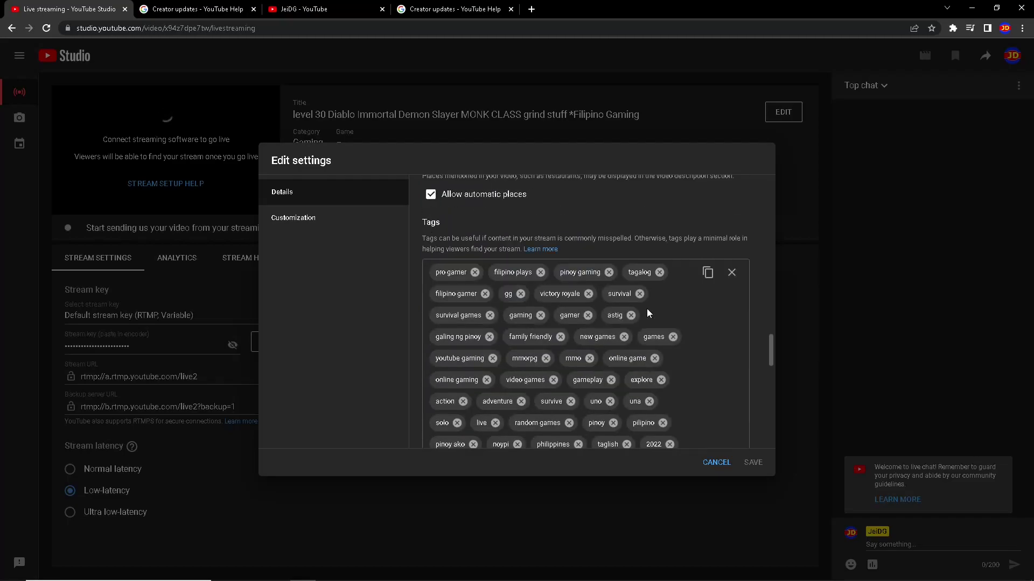
pyautogui.scroll(-1, 648, 314)
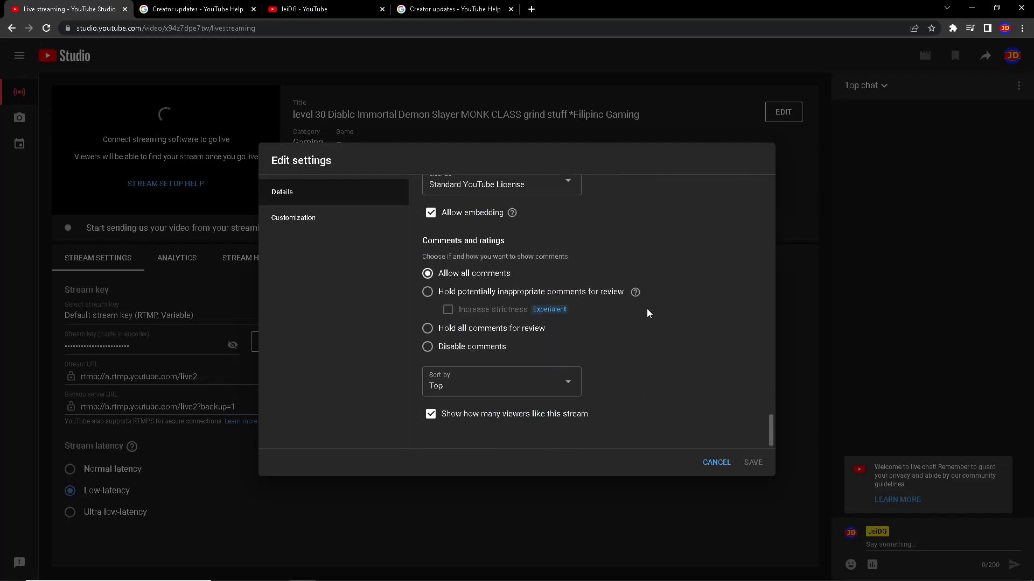
pyautogui.click(430, 414)
pyautogui.click(430, 413)
# Open the stream's chat customization, try the Anyone participant mode and return it to Subscribers
pyautogui.click(328, 225)
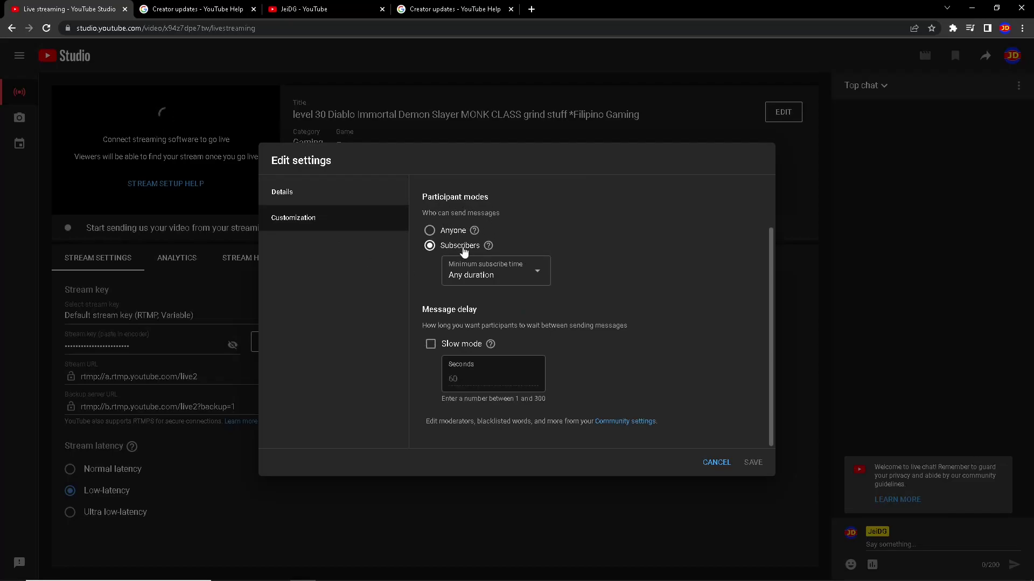
pyautogui.click(430, 252)
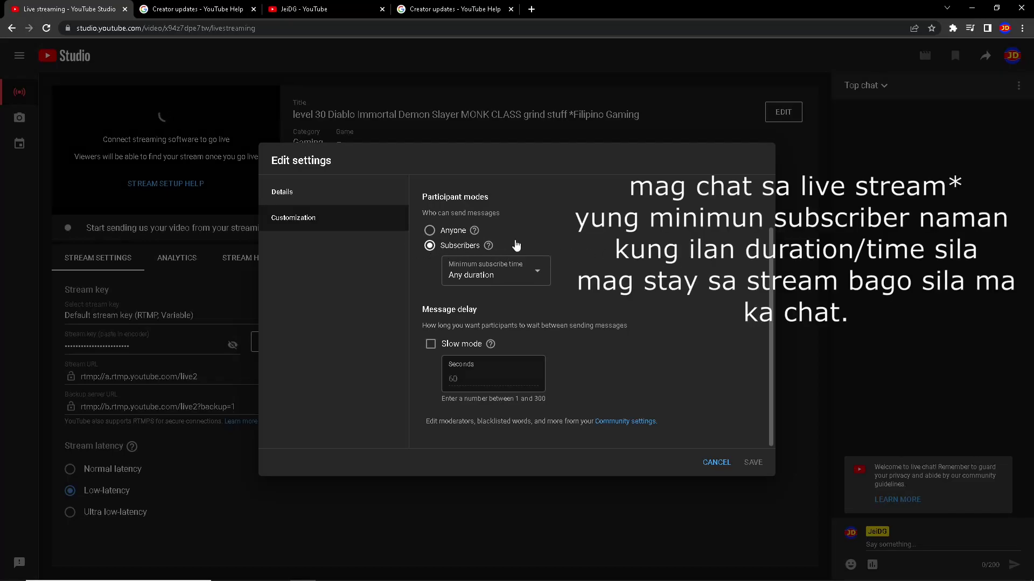
pyautogui.click(430, 231)
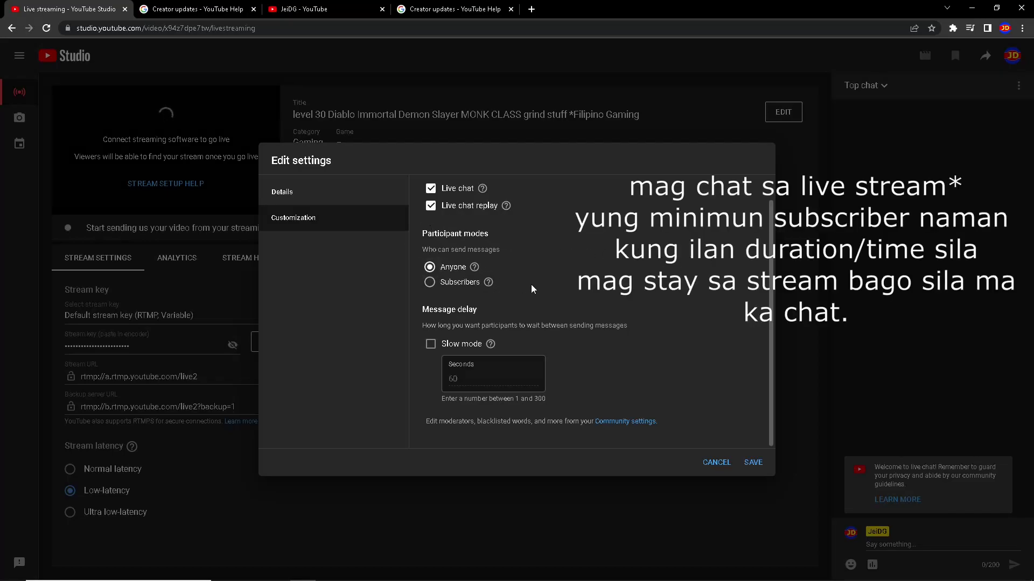
pyautogui.click(430, 284)
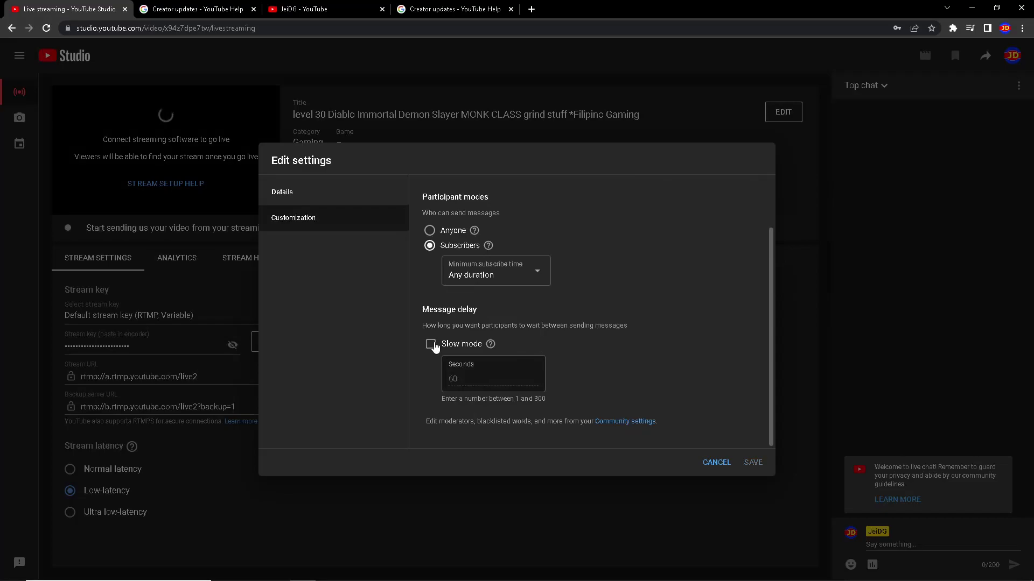
# Enable slow mode for live chat with a 60-second message delay and save the stream settings
pyautogui.click(431, 345)
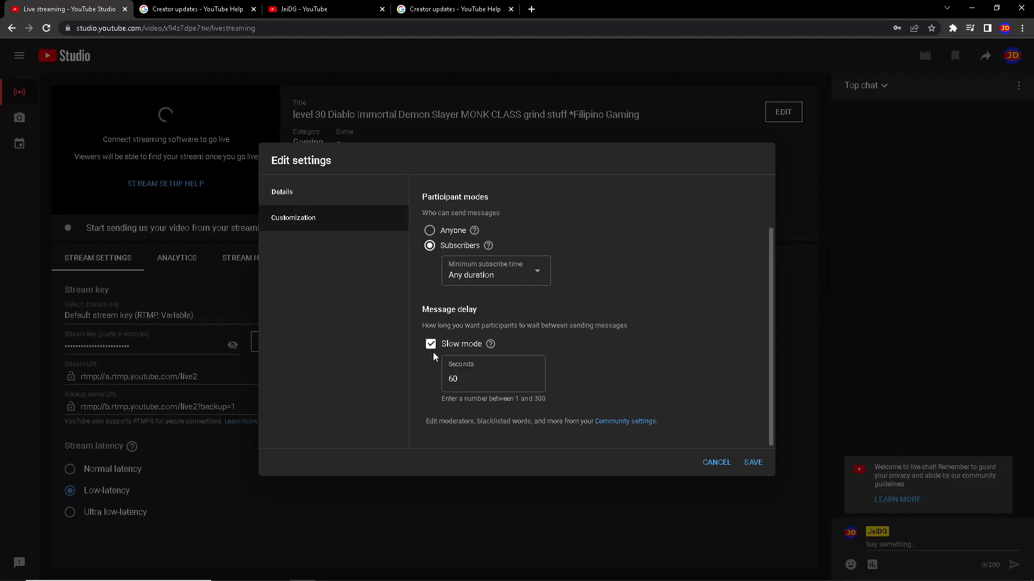
pyautogui.click(473, 379)
pyautogui.doubleClick(496, 383)
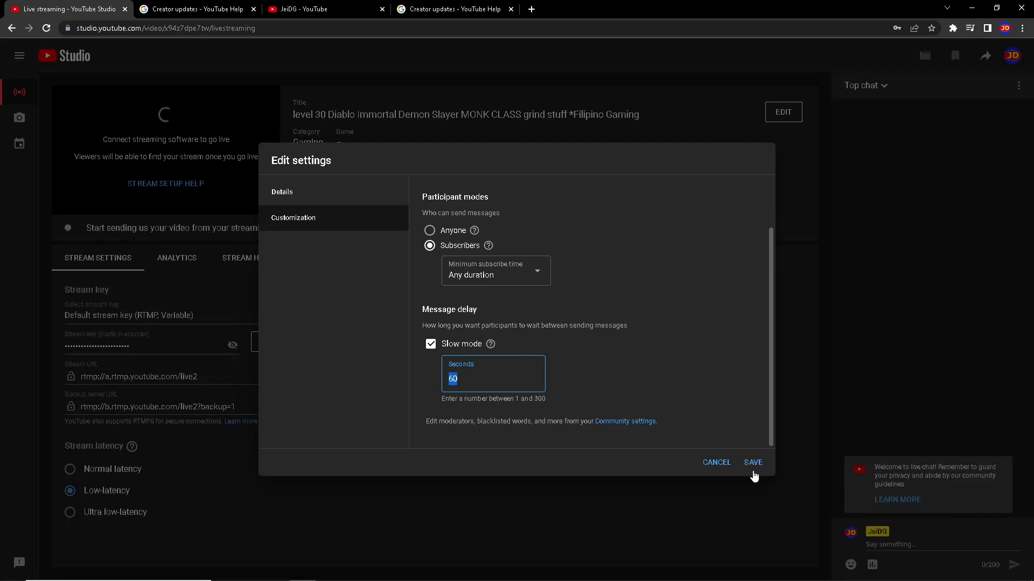
pyautogui.click(621, 428)
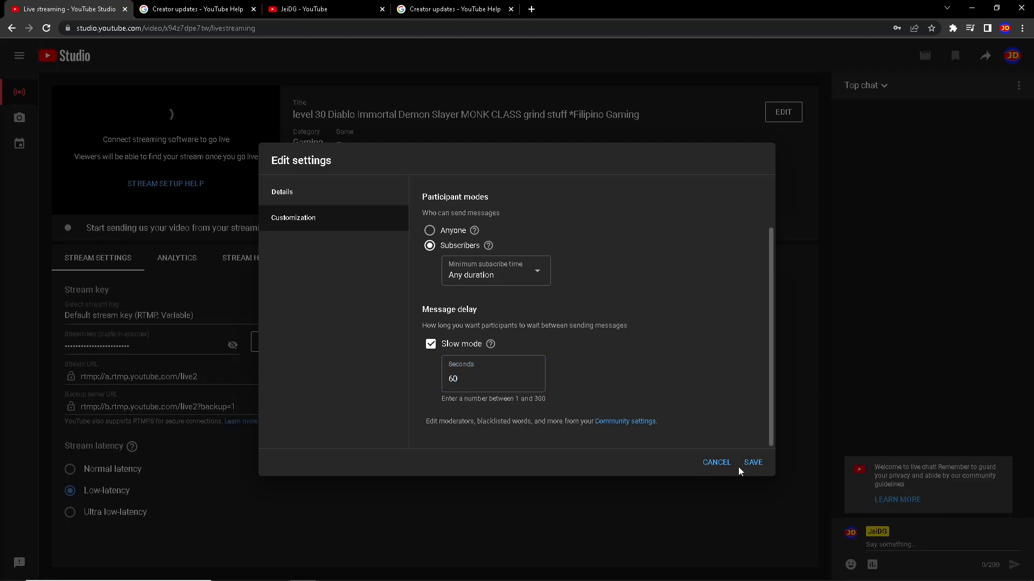
pyautogui.click(757, 466)
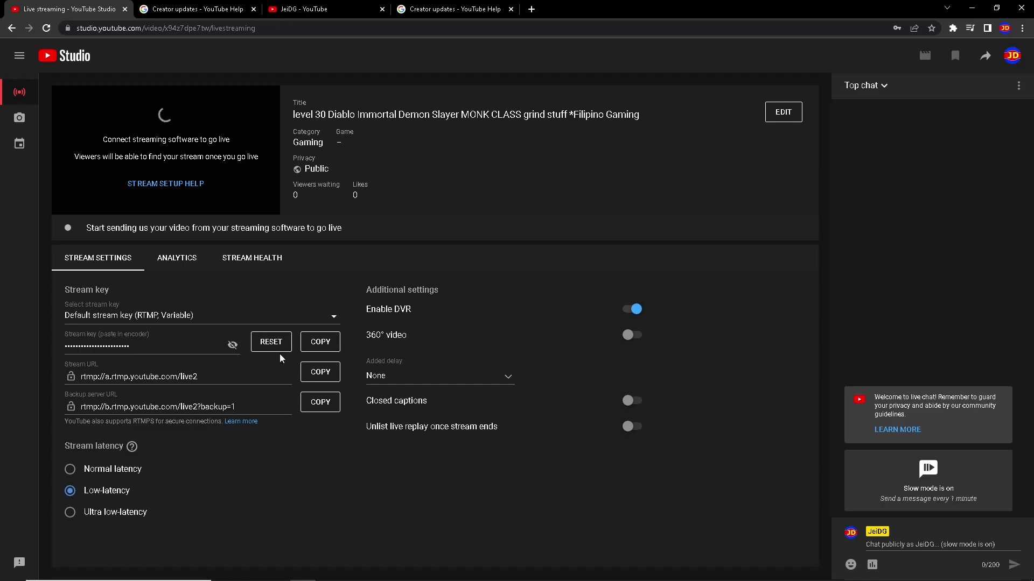
# Copy the default stream key from the stream settings to the clipboard
pyautogui.click(318, 345)
pyautogui.click(321, 351)
pyautogui.click(323, 347)
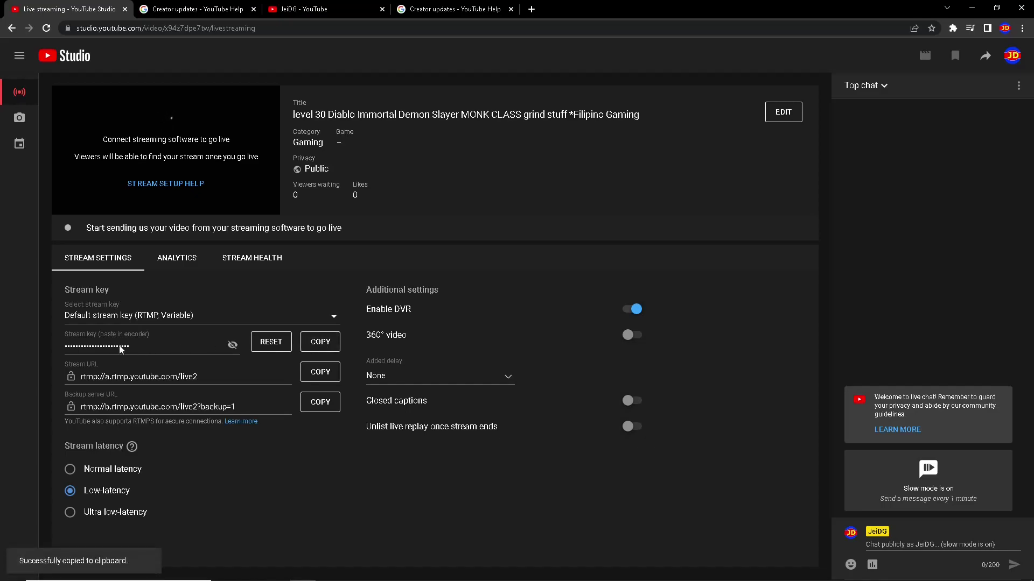
pyautogui.click(323, 347)
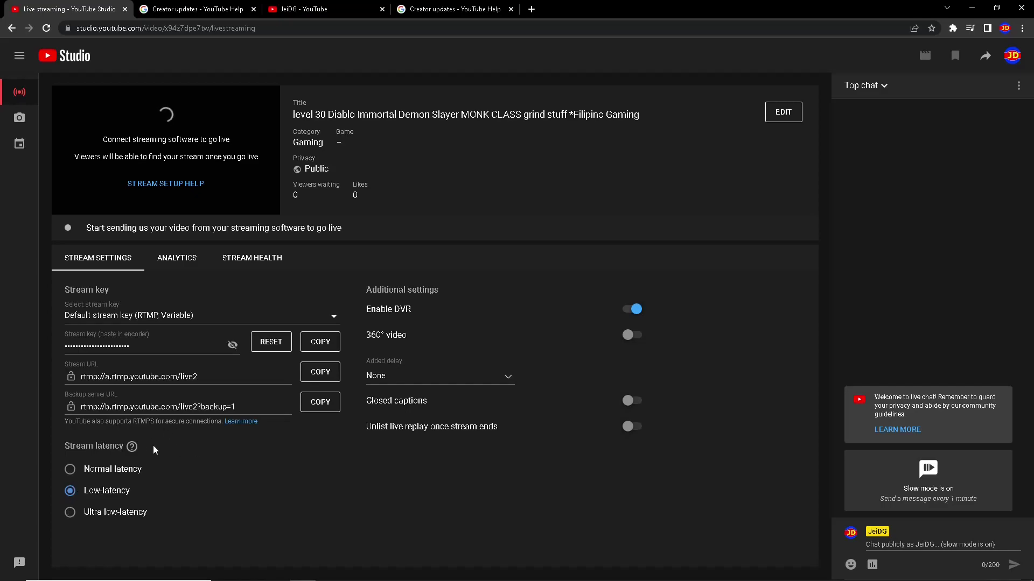
# Try the Normal latency and Ultra low-latency options for the stream and return it to Low-latency
pyautogui.moveTo(131, 448)
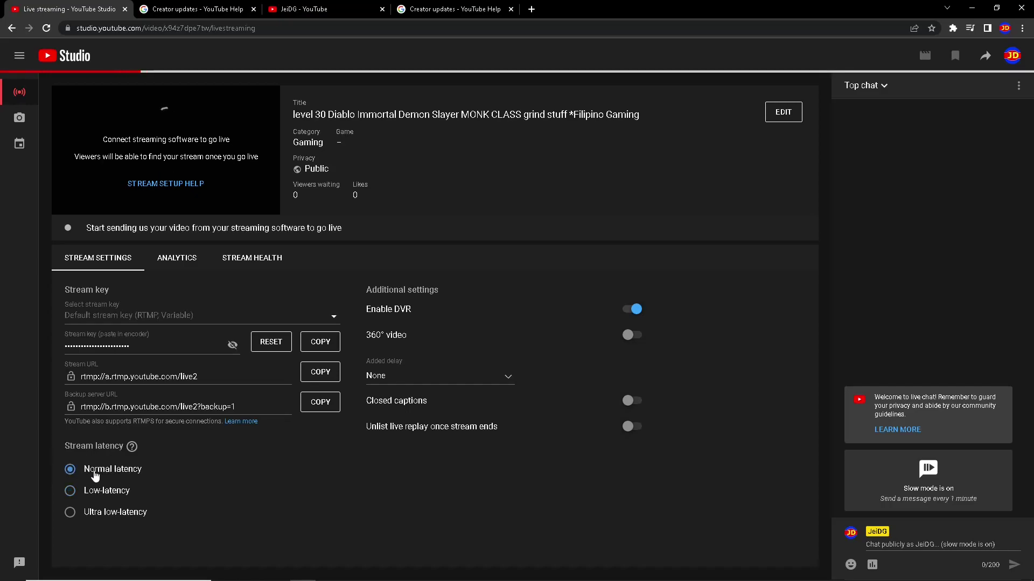
pyautogui.click(71, 515)
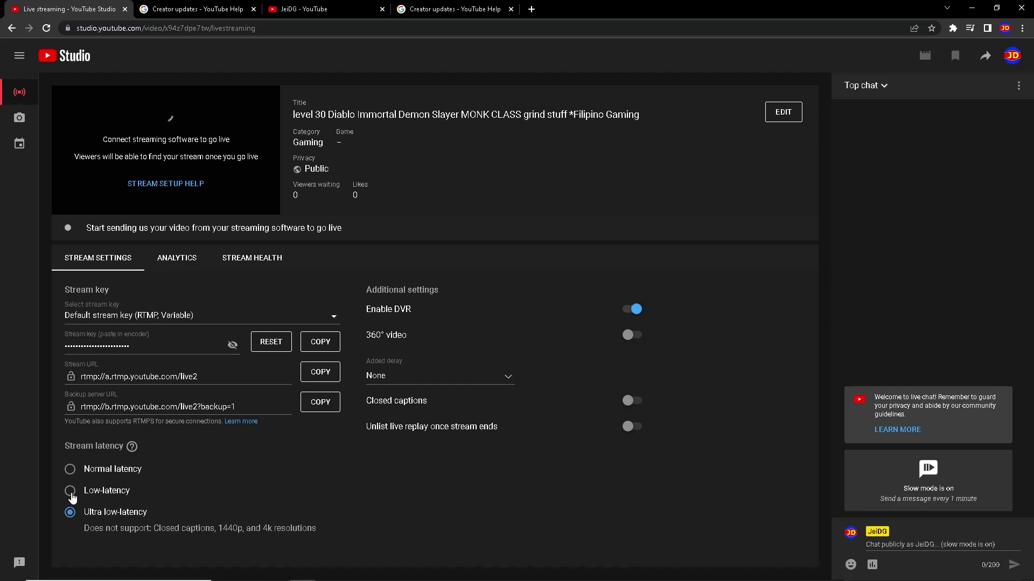
pyautogui.click(72, 494)
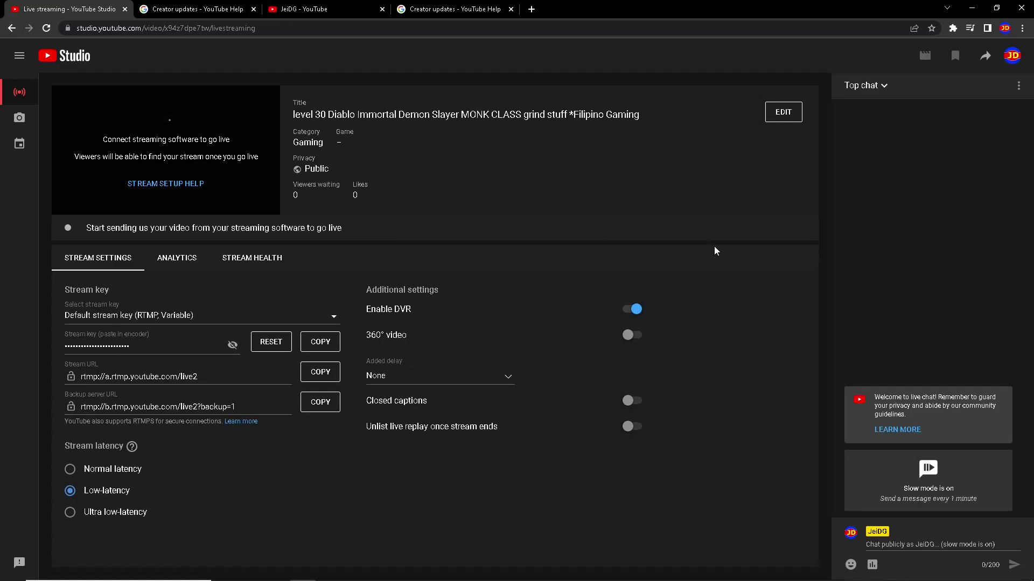
# Visit the webcam streaming page, then go to stream management and start scheduling a stream with new settings
pyautogui.click(18, 123)
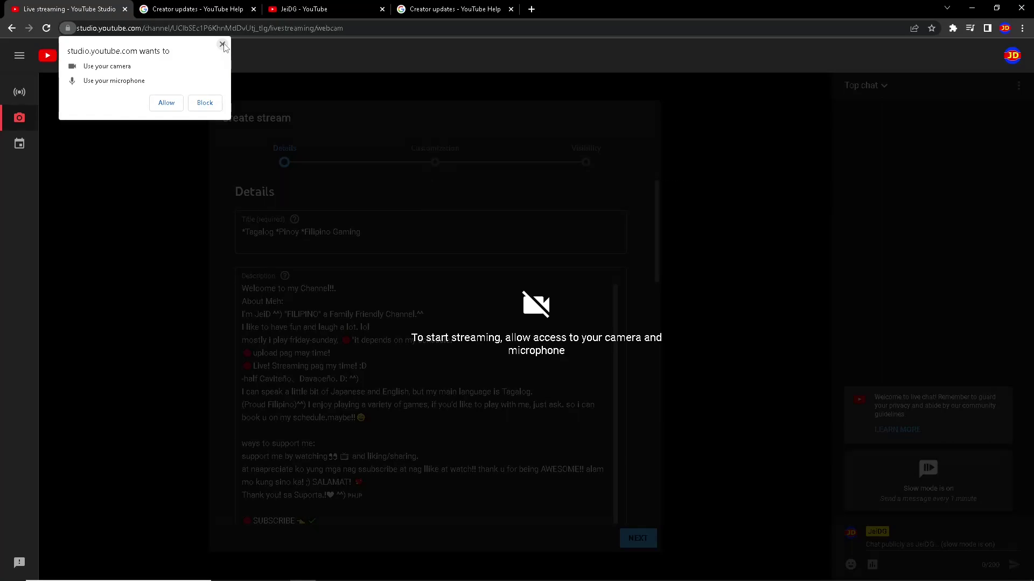
pyautogui.click(25, 153)
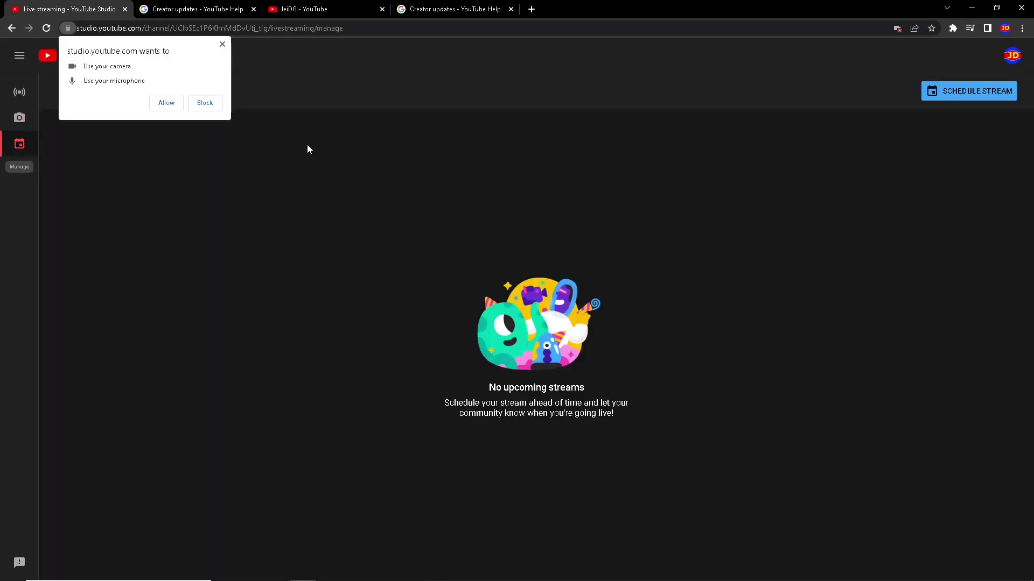
pyautogui.click(970, 92)
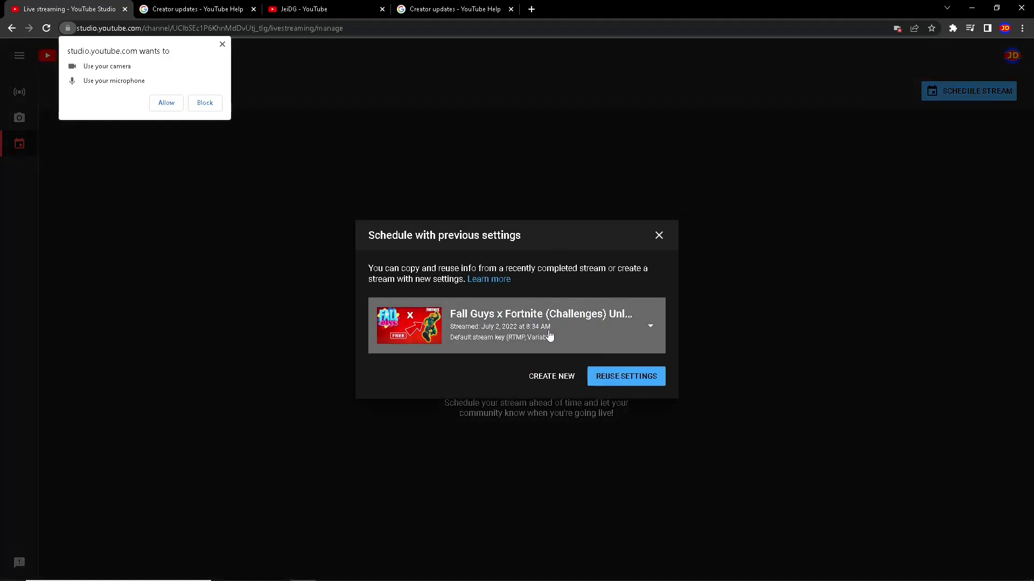
pyautogui.click(550, 381)
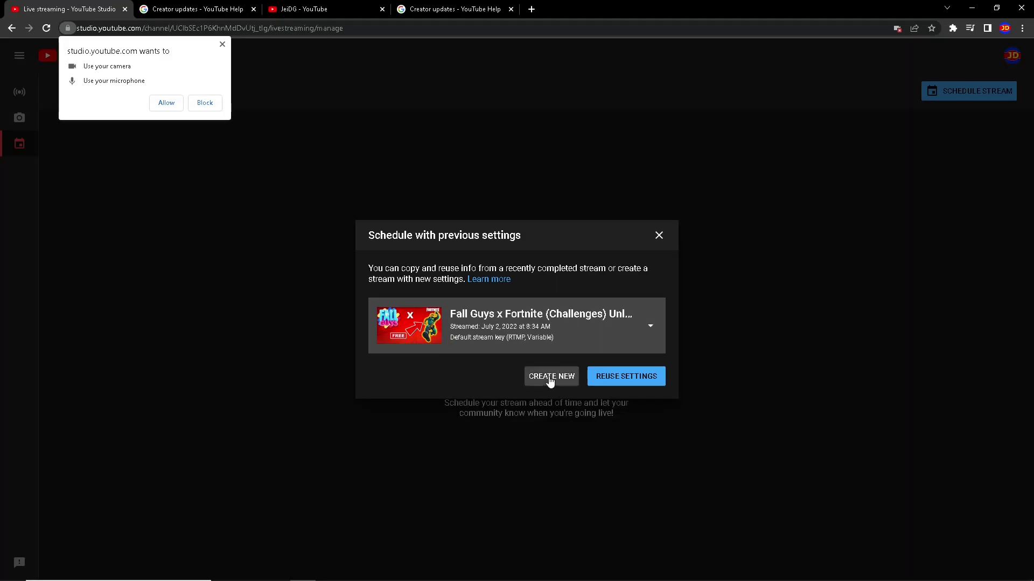
# Review the new stream's details, including category, thumbnail, playlists, audience and the expanded chapters, places and tags options
pyautogui.scroll(-10, 538, 308)
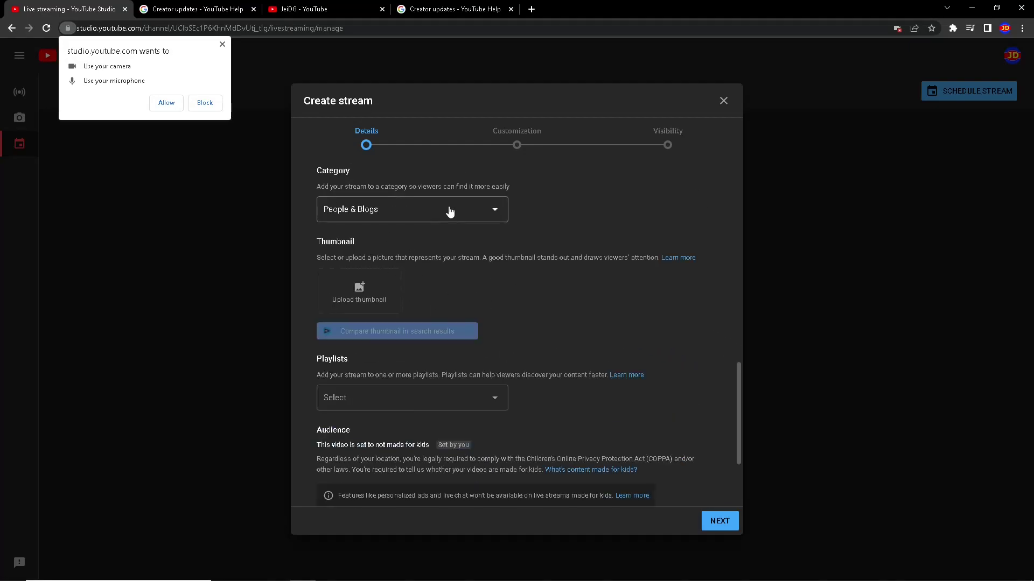
pyautogui.scroll(-3, 408, 288)
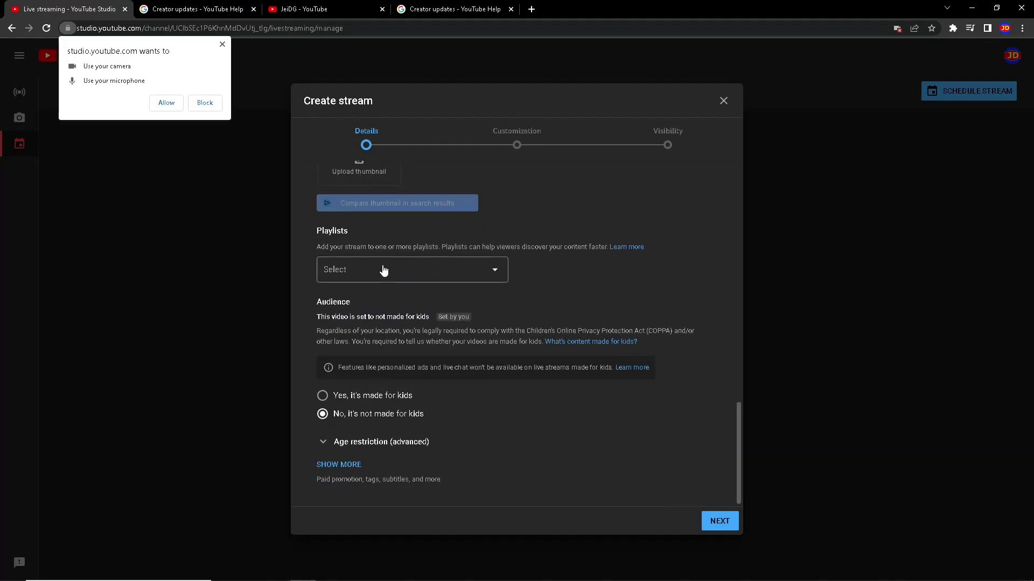
pyautogui.click(343, 466)
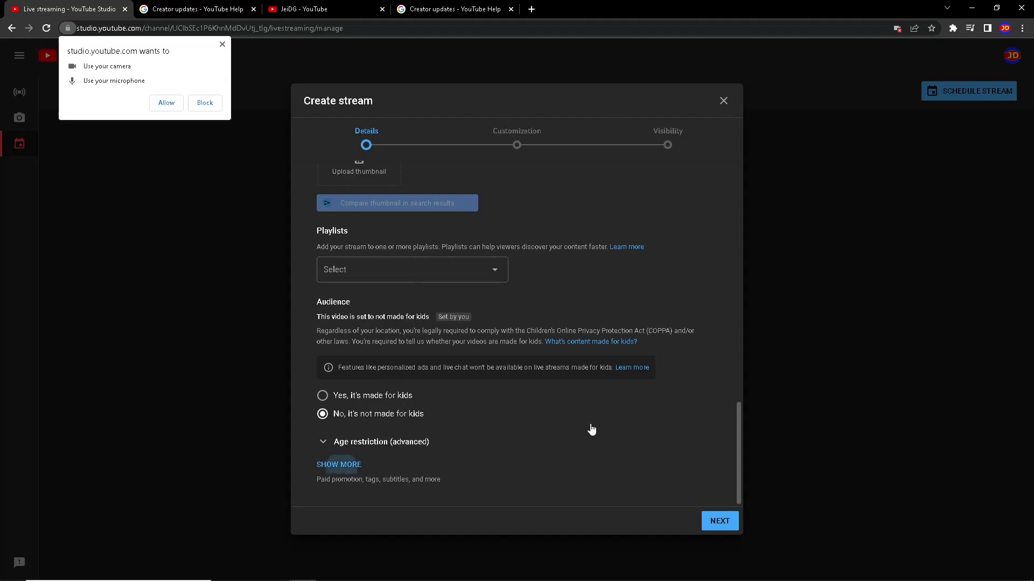
pyautogui.scroll(-10, 680, 404)
pyautogui.scroll(15, 709, 400)
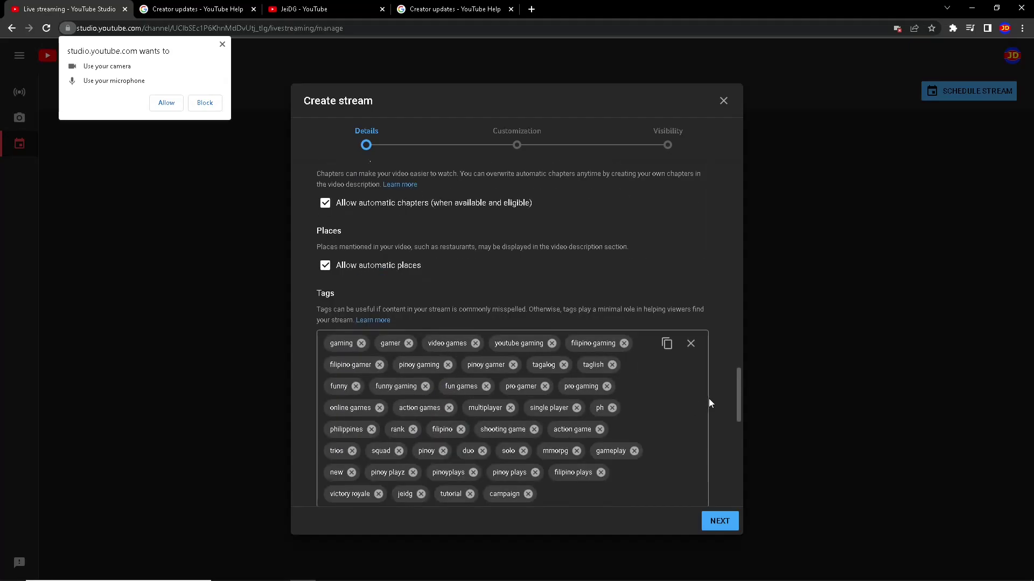
# Go to the new stream's customization settings and switch Live chat off and on
pyautogui.click(531, 139)
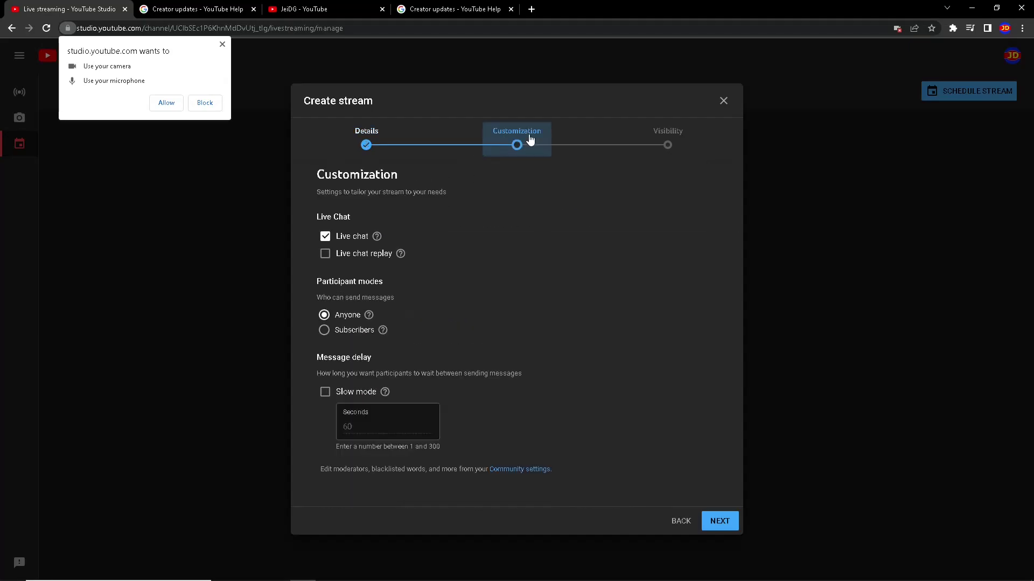
pyautogui.click(325, 238)
pyautogui.click(326, 238)
pyautogui.click(326, 238)
pyautogui.click(325, 238)
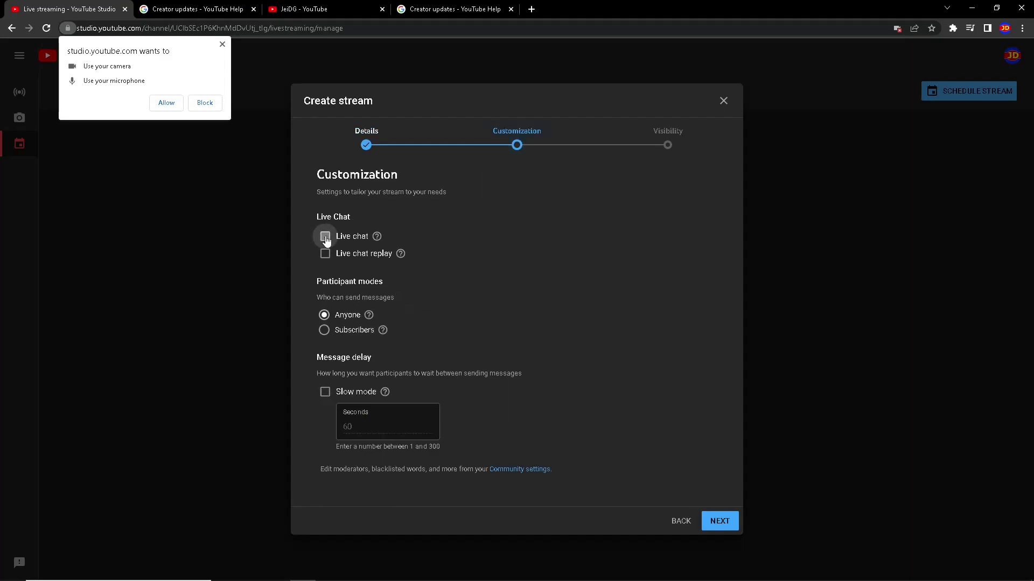
# Examine the new stream's visibility options and the calendar and time for scheduling it
pyautogui.click(679, 147)
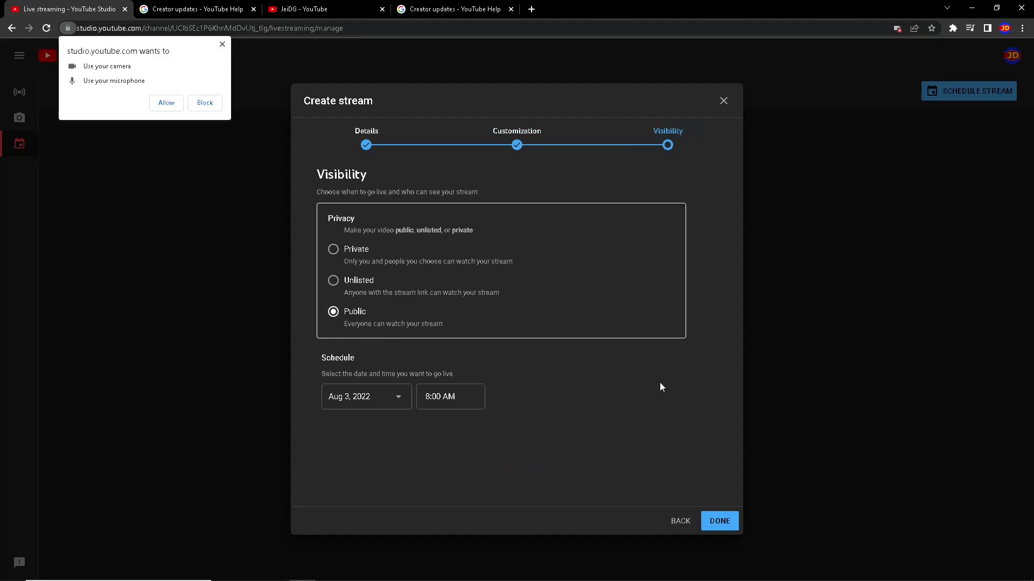
pyautogui.click(400, 398)
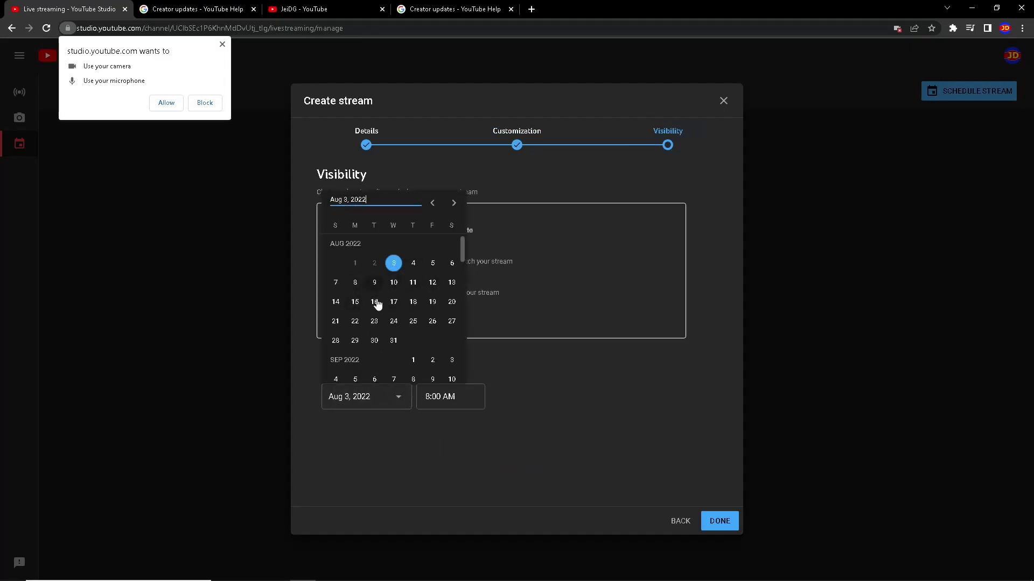
pyautogui.click(445, 405)
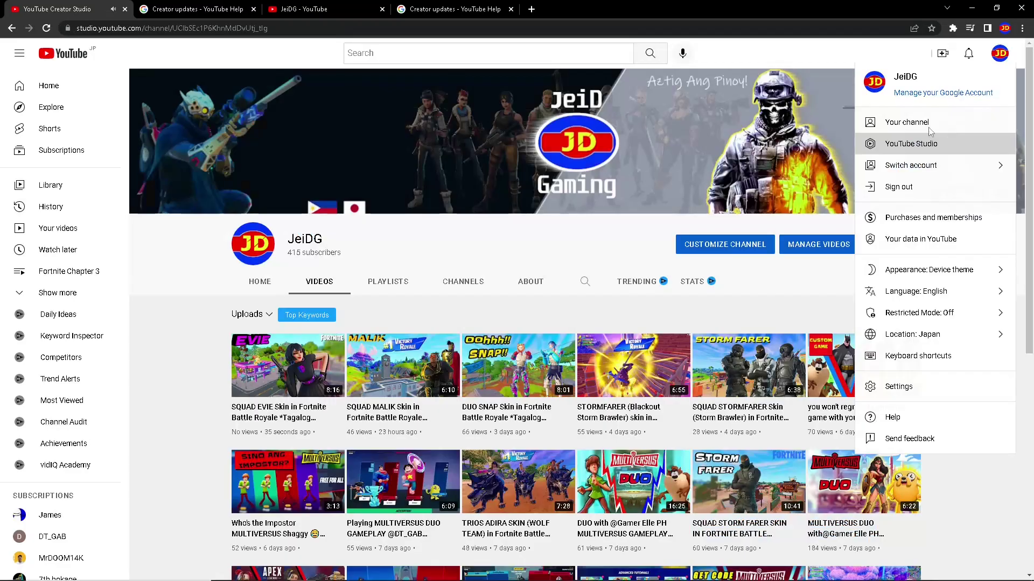
# Open YouTube Studio from the channel page, look over the dashboard and go to the channel content list
pyautogui.click(910, 142)
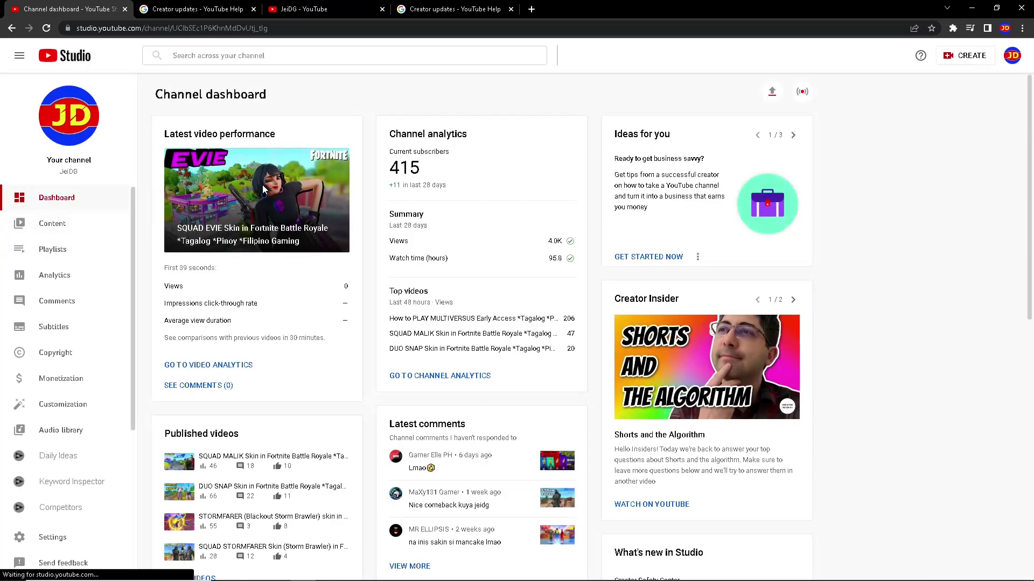
pyautogui.scroll(-6, 377, 224)
pyautogui.scroll(6, 339, 226)
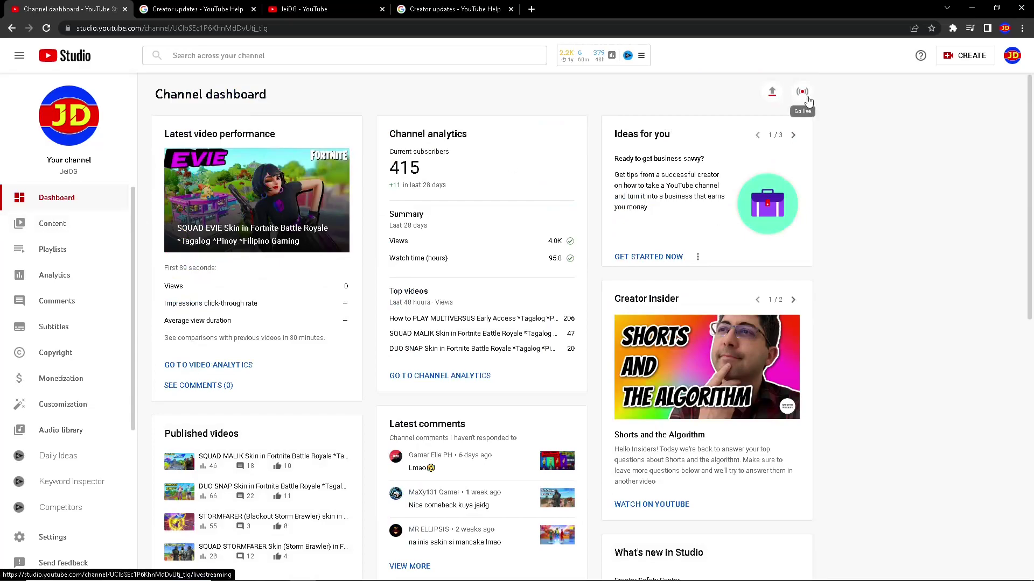
pyautogui.click(52, 224)
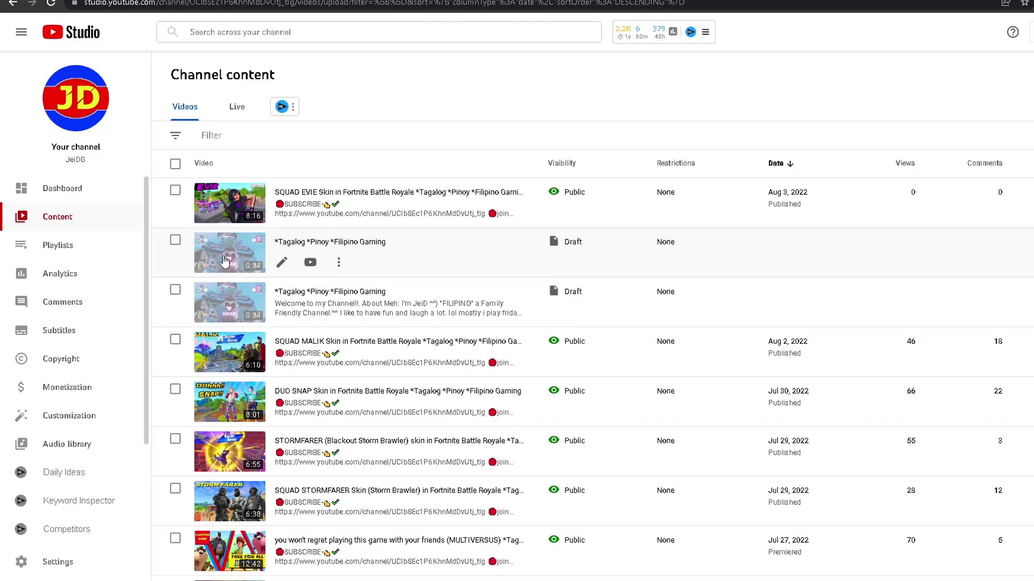
# Select the first draft video, view its Download and Delete forever actions and clear the selection
pyautogui.click(175, 240)
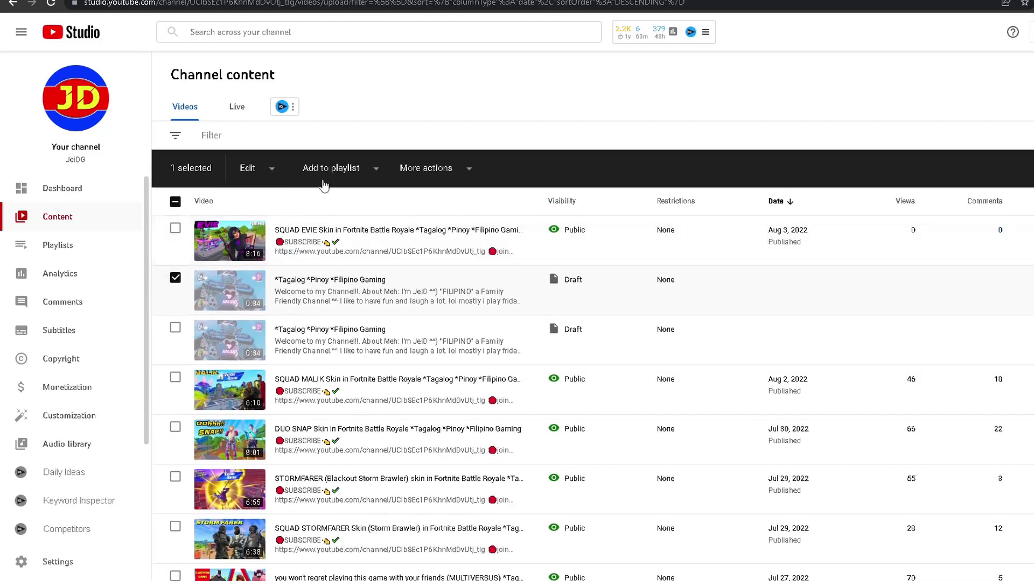
pyautogui.click(451, 168)
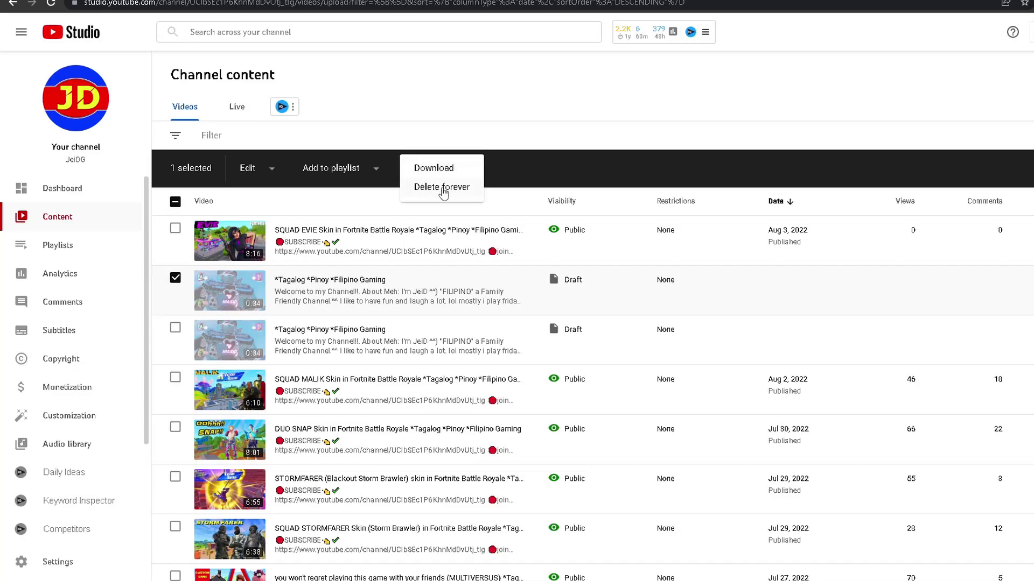
pyautogui.click(178, 283)
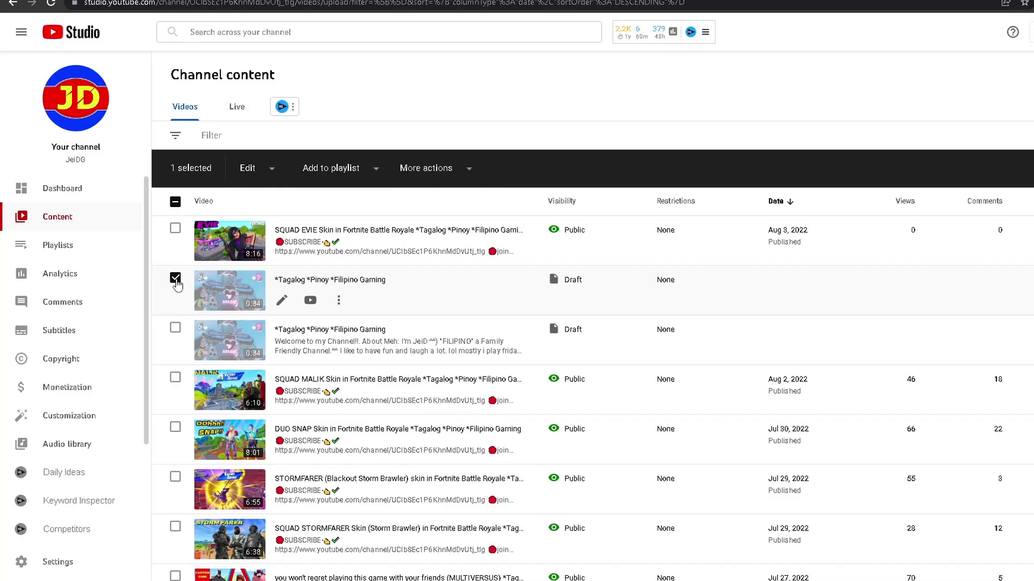
pyautogui.click(176, 280)
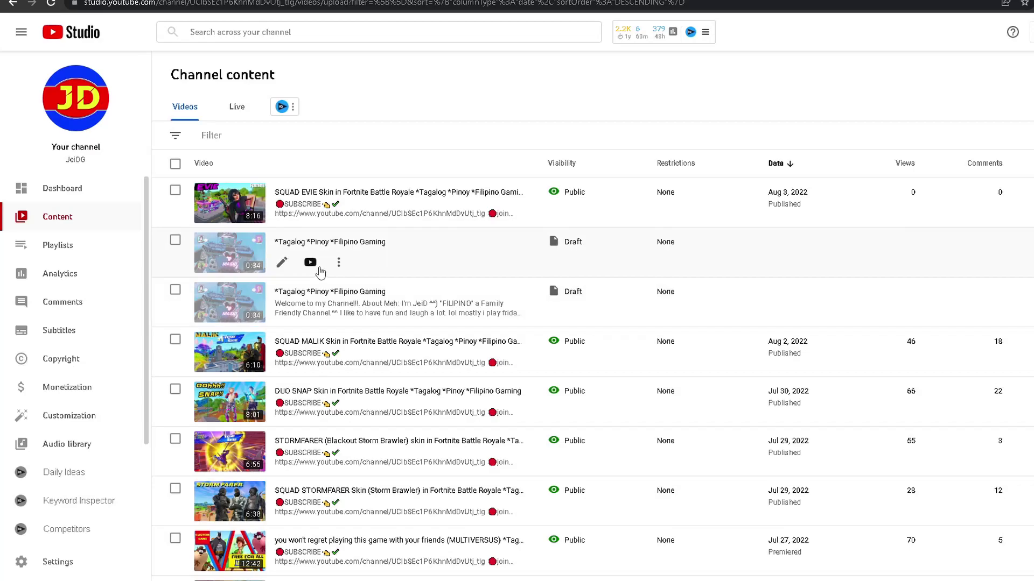
# Select the first draft video, start downloading it and cancel the download
pyautogui.click(175, 239)
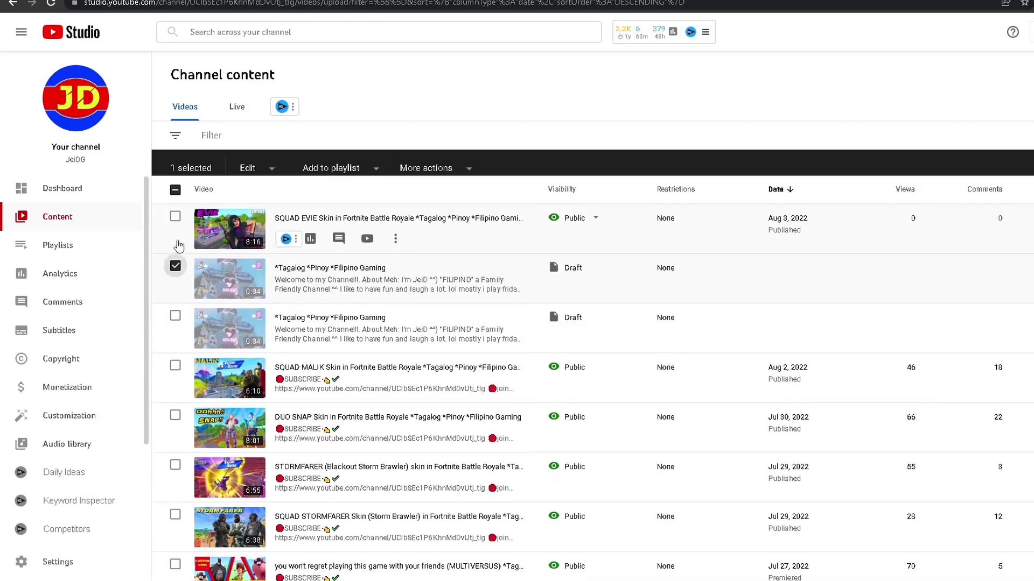
pyautogui.click(450, 171)
pyautogui.click(451, 171)
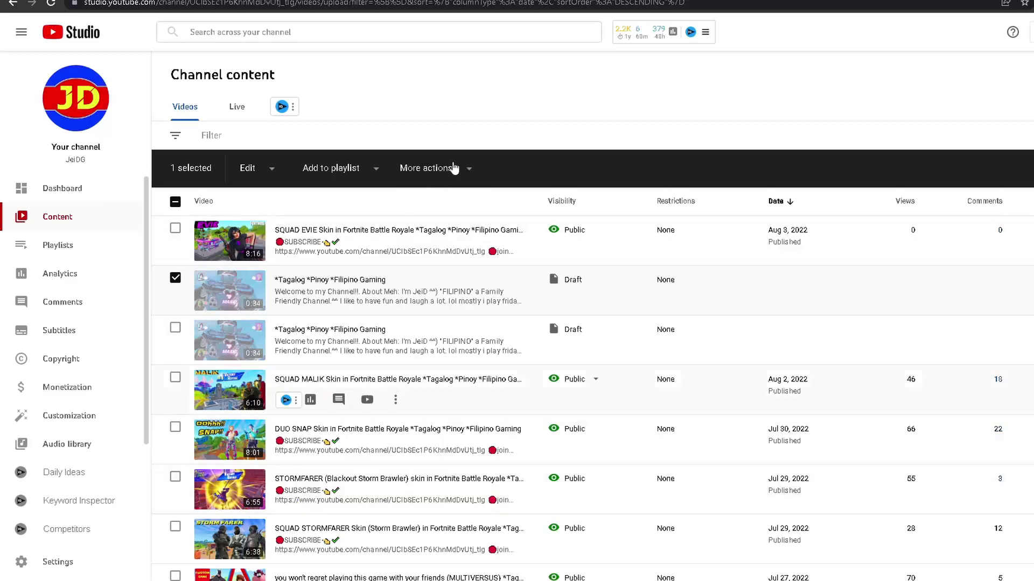
pyautogui.rightClick(119, 578)
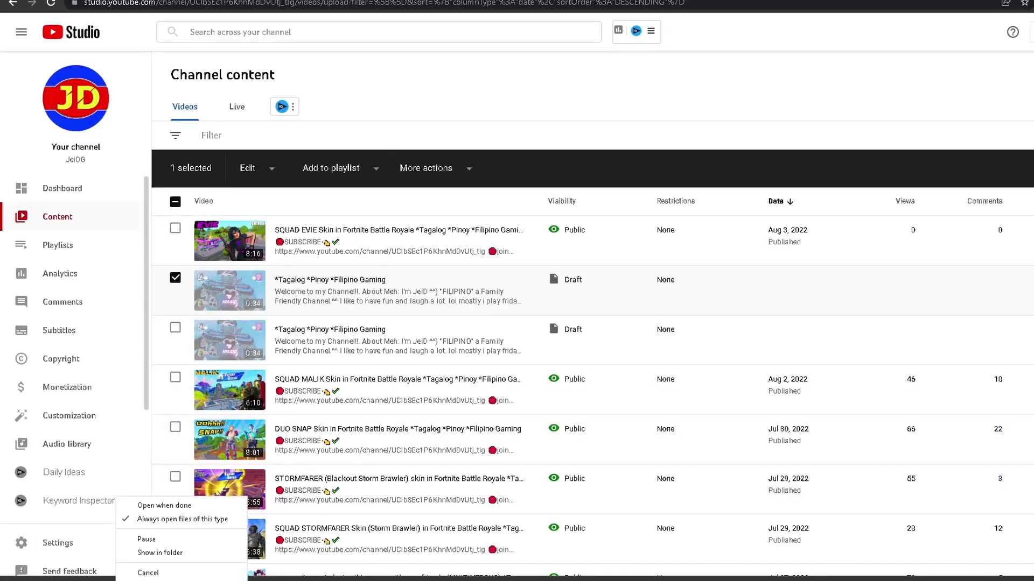
pyautogui.click(156, 573)
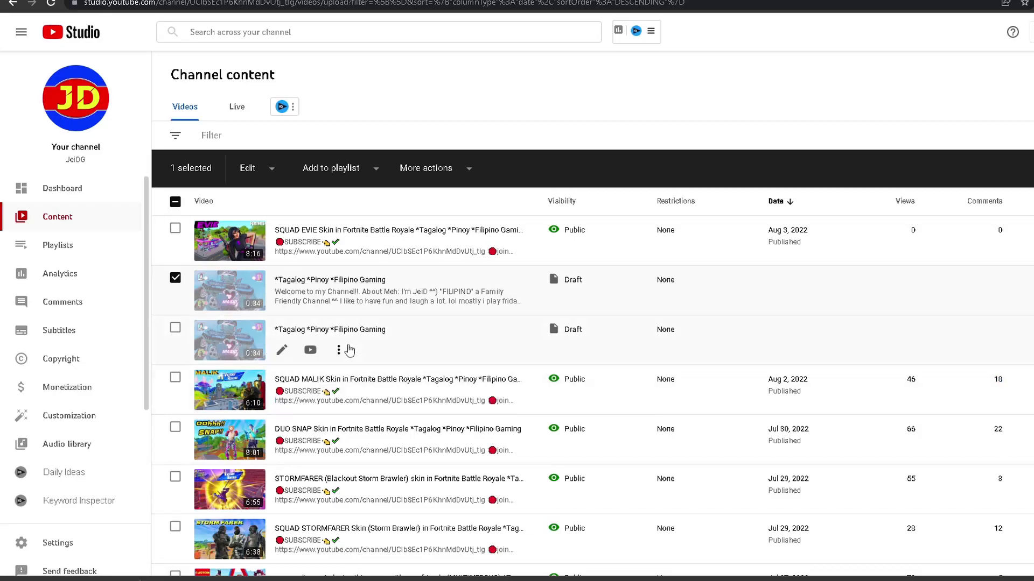
# View the second draft's options, including Delete forever, and deselect the first draft
pyautogui.click(341, 351)
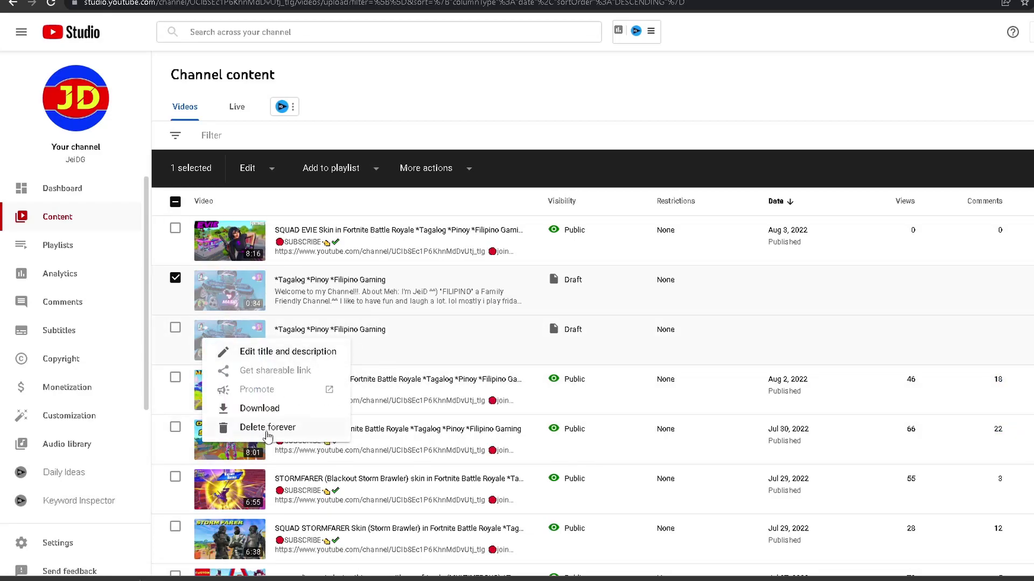
pyautogui.click(175, 278)
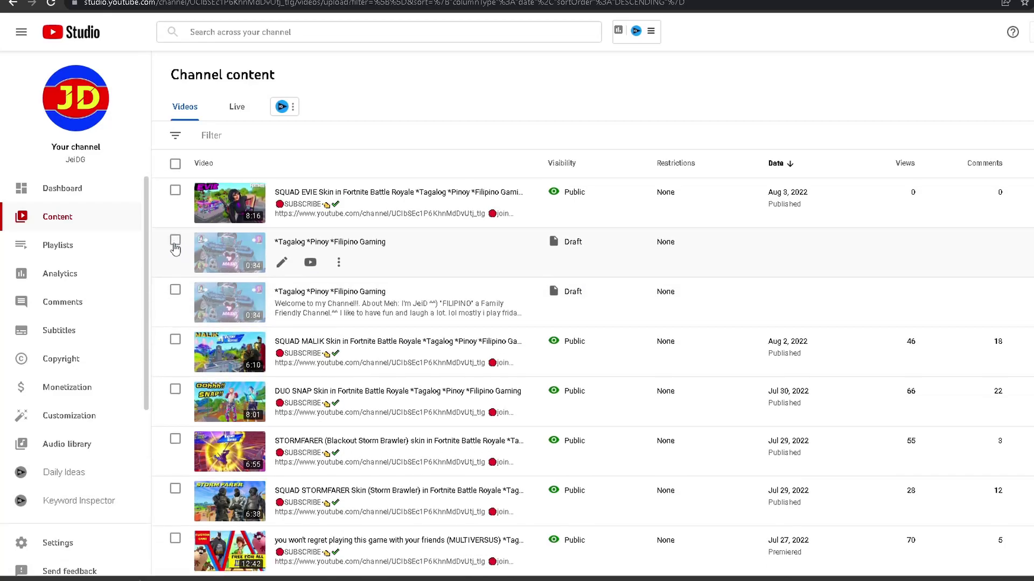
# Check the bulk actions for the first draft and select both drafts and the SQUAD MALIK video together
pyautogui.click(175, 241)
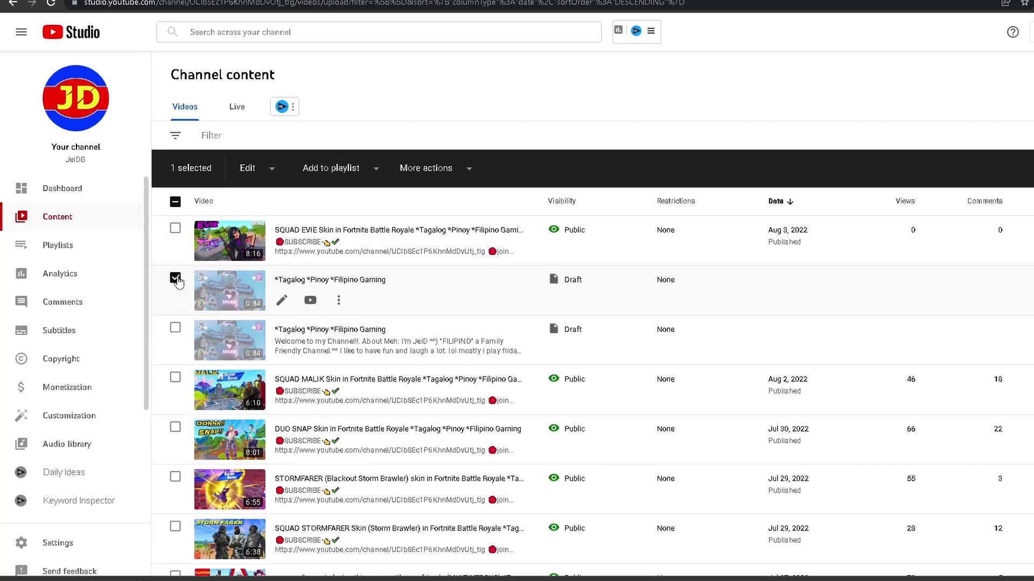
pyautogui.click(462, 170)
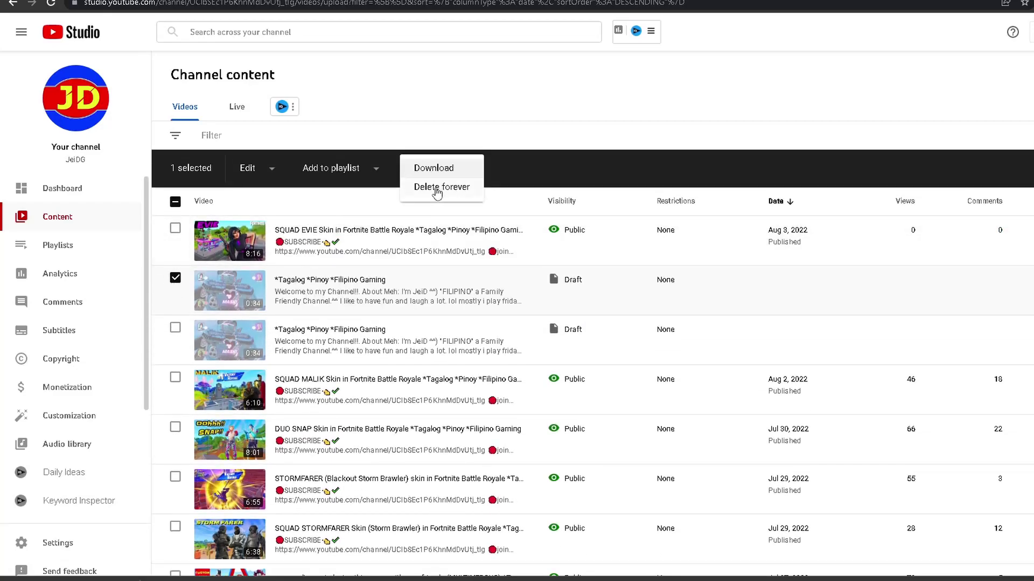
pyautogui.click(175, 327)
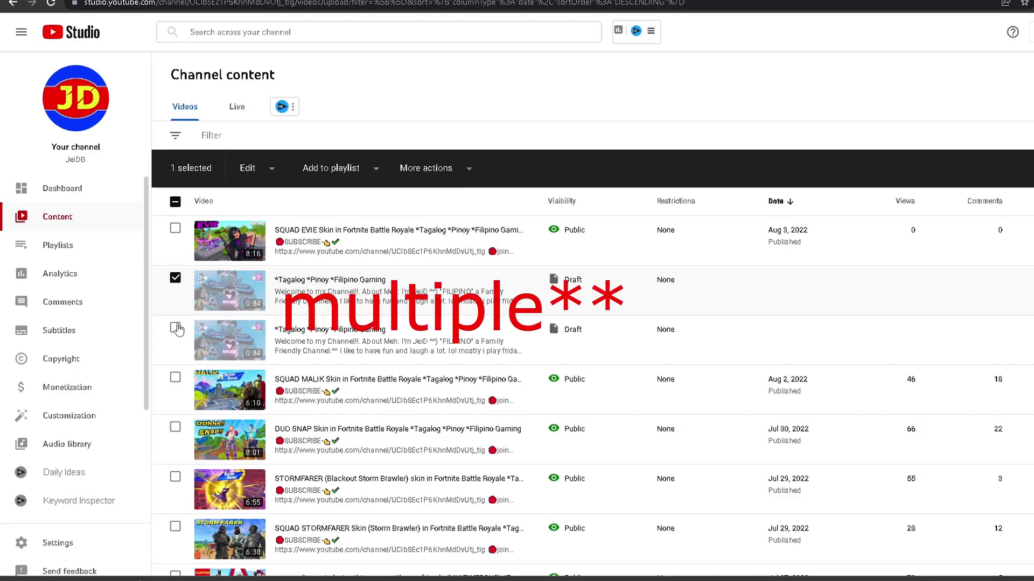
pyautogui.click(175, 327)
pyautogui.click(175, 377)
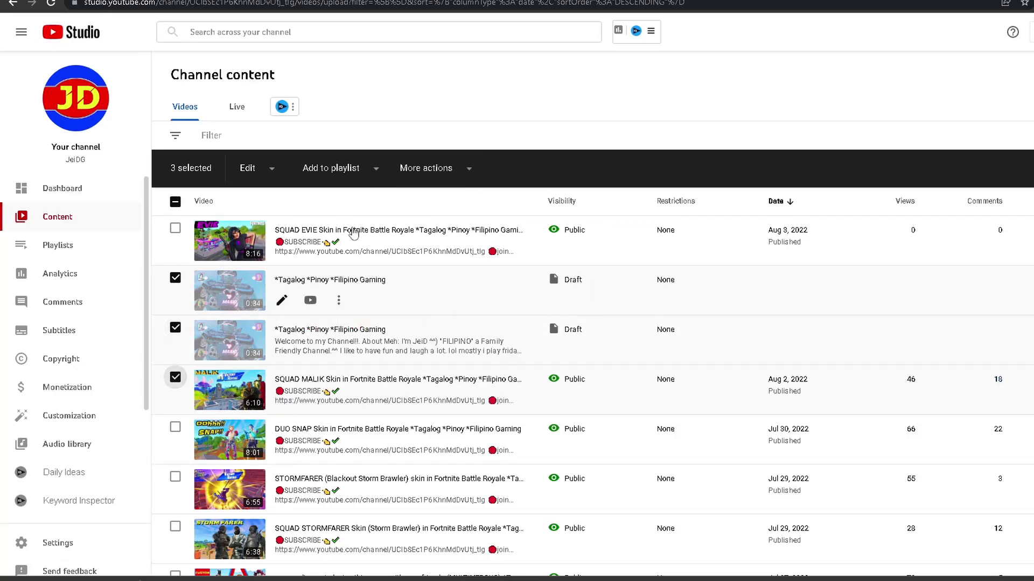
# Check the bulk actions for the three selected videos, view the first draft's options and clear the whole selection
pyautogui.click(462, 171)
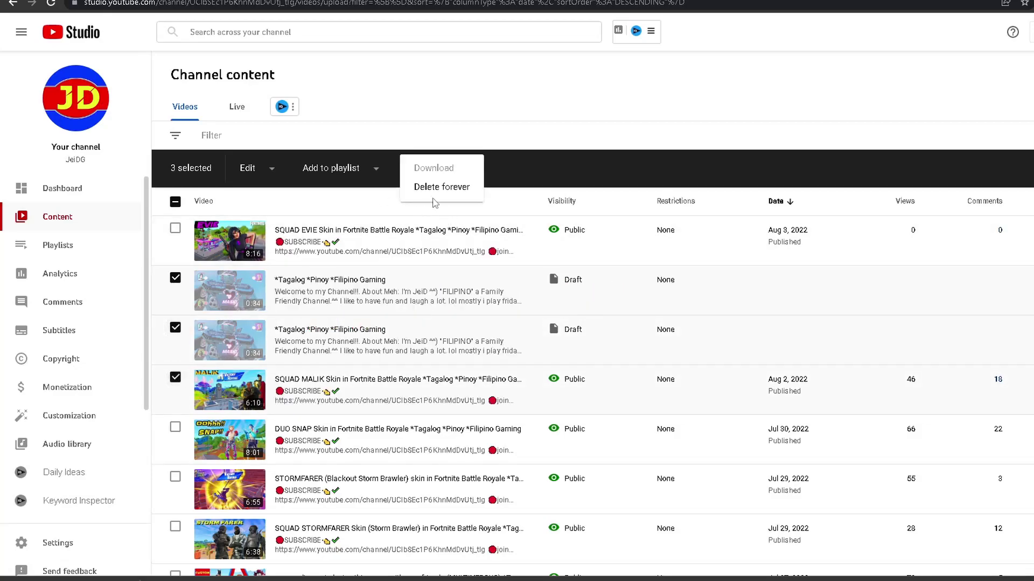
pyautogui.click(173, 381)
pyautogui.click(175, 378)
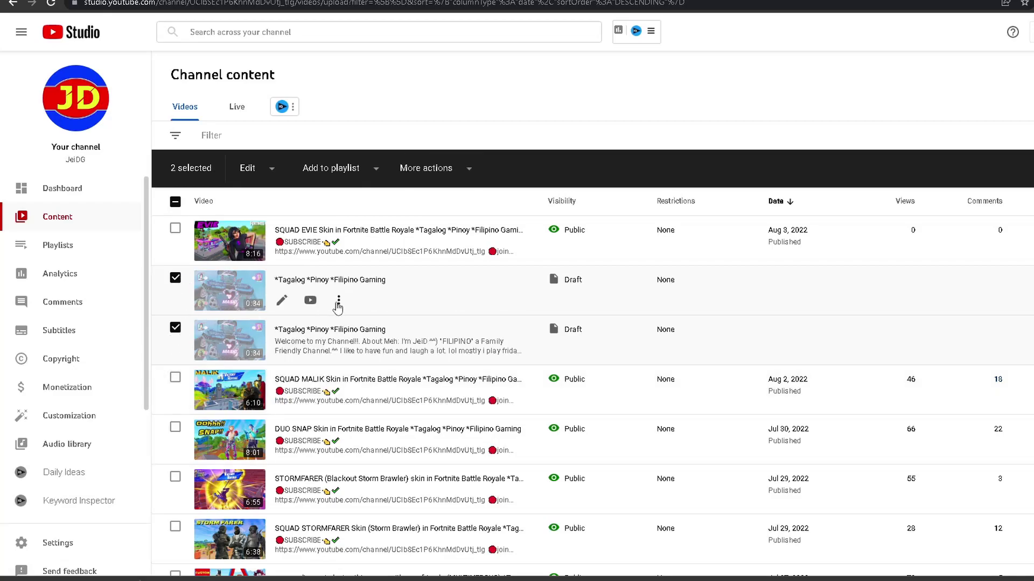
pyautogui.click(340, 301)
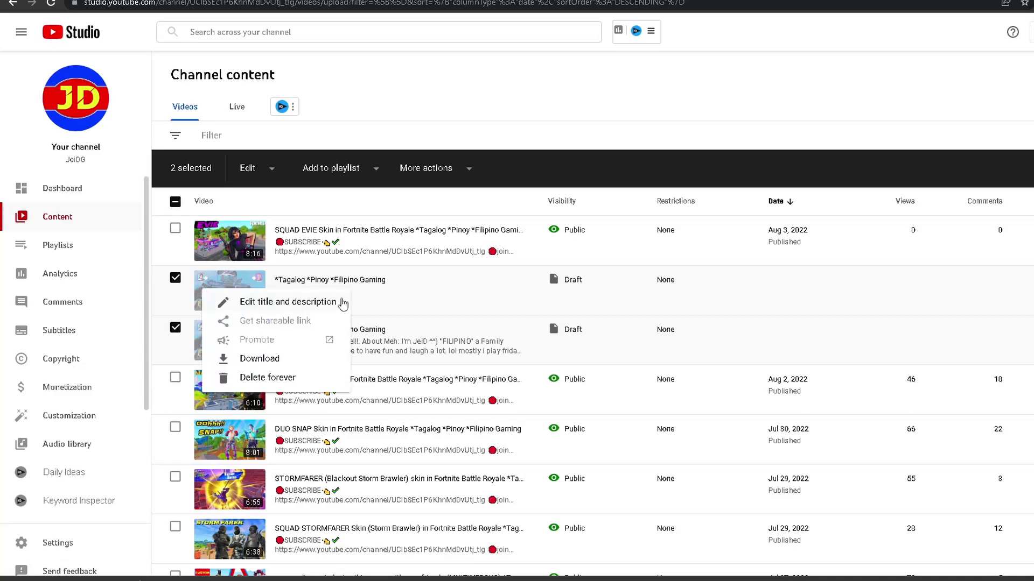
pyautogui.click(175, 279)
pyautogui.click(175, 327)
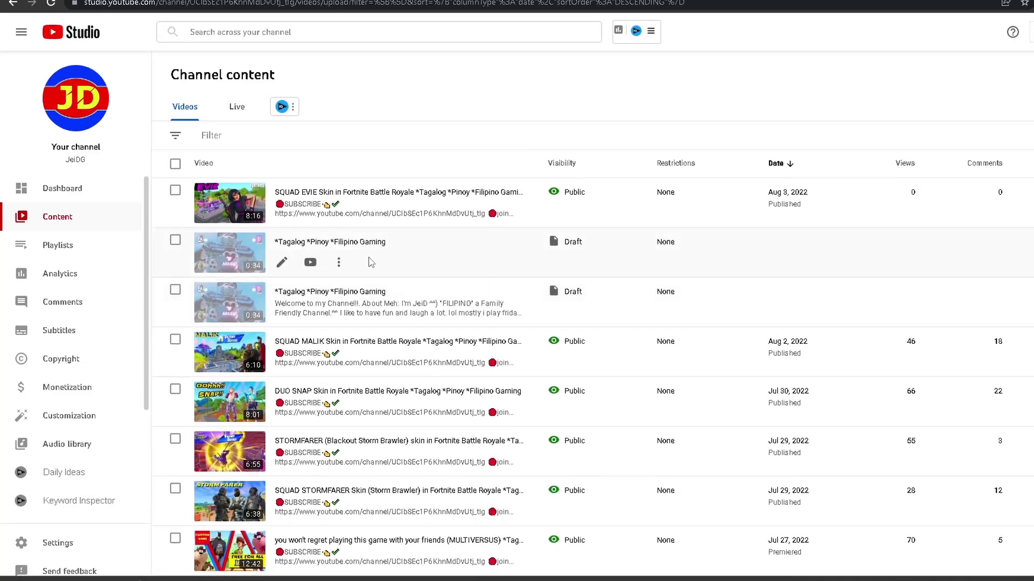
# Permanently delete the first draft video in the content list, acknowledging that the deletion cannot be undone
pyautogui.click(338, 264)
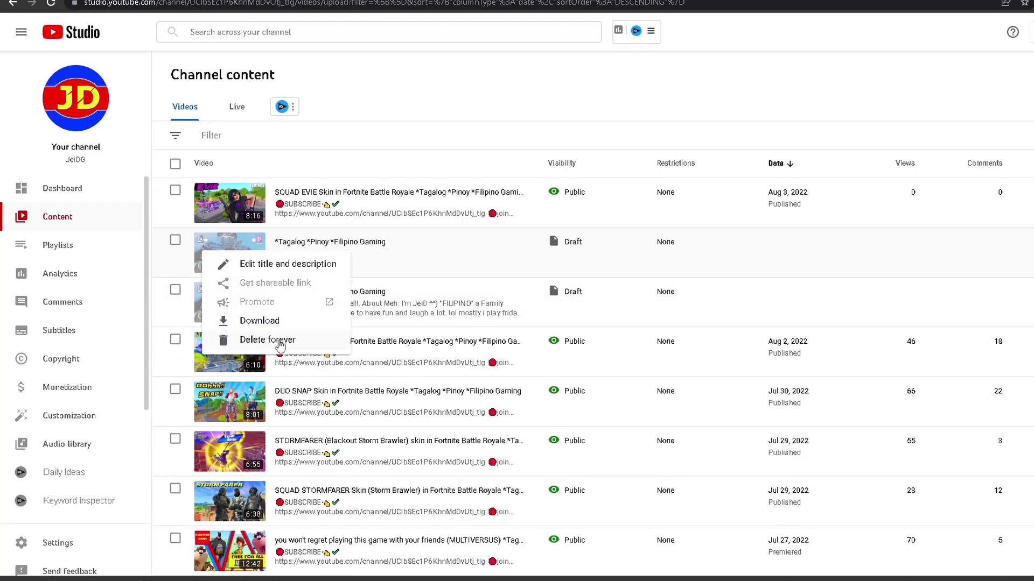
pyautogui.click(267, 340)
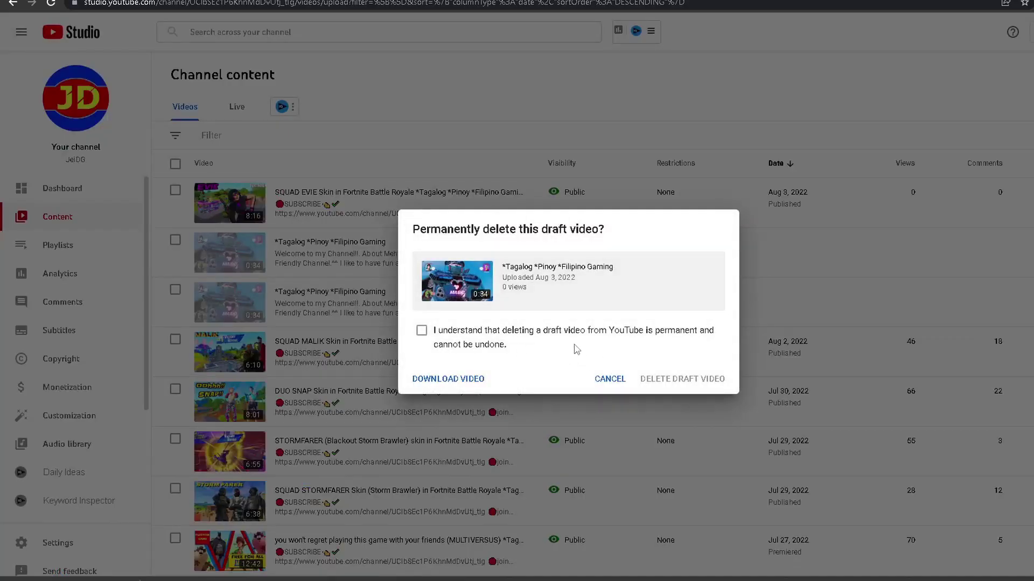
pyautogui.click(541, 334)
pyautogui.click(682, 379)
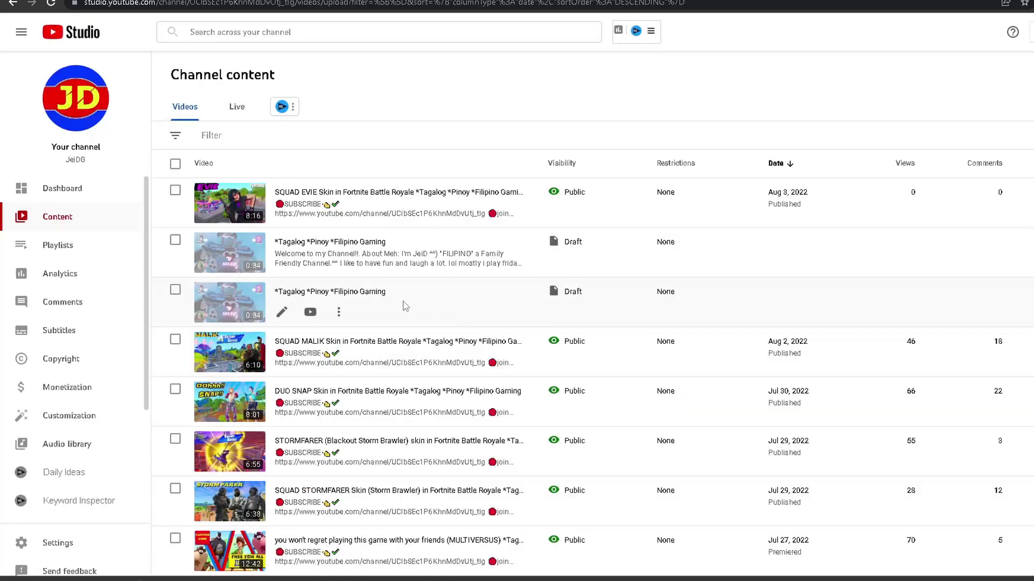
# Select the remaining draft video and delete it forever through the bulk actions, acknowledging the permanent deletion
pyautogui.click(175, 240)
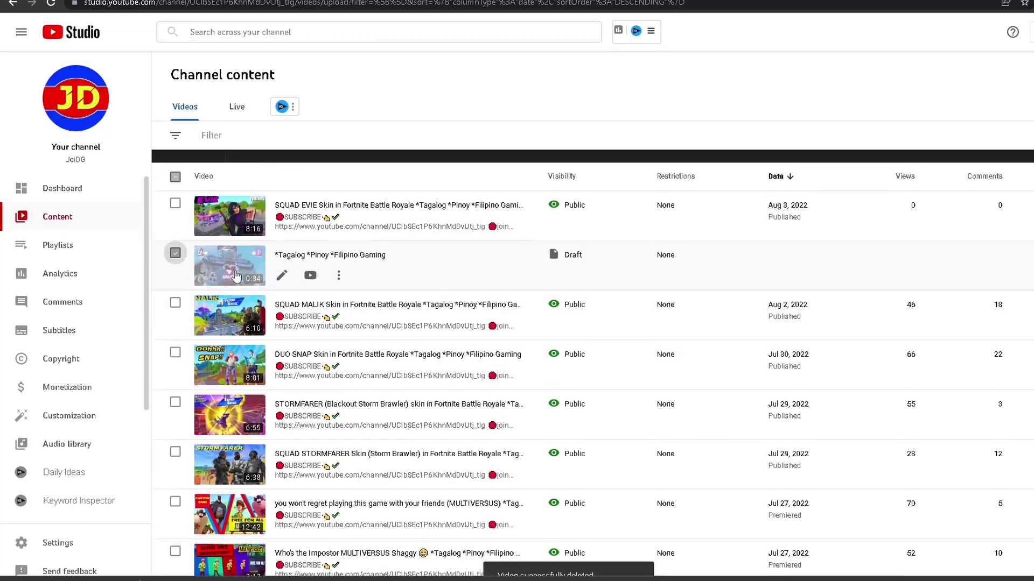
pyautogui.click(339, 300)
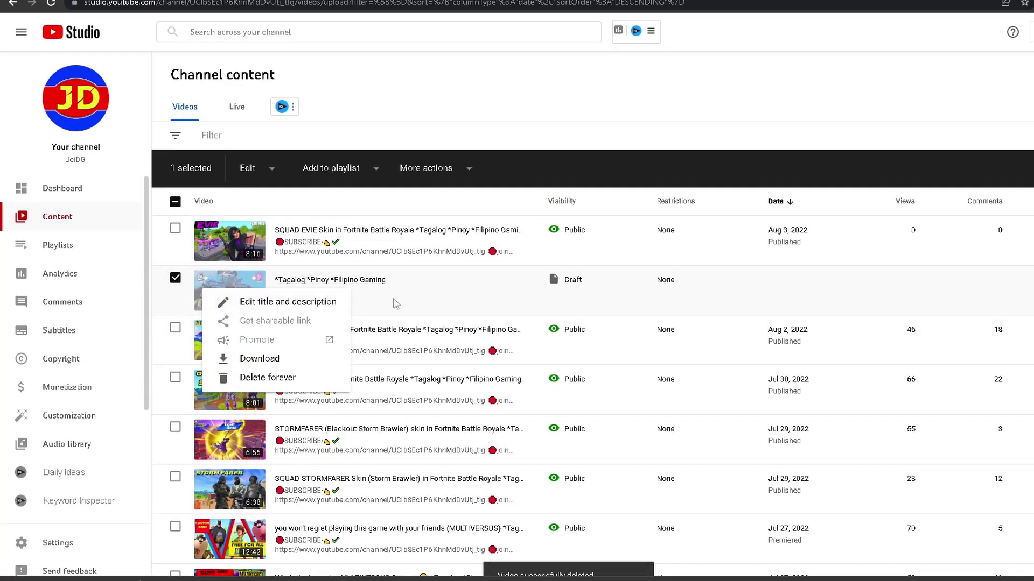
pyautogui.click(462, 168)
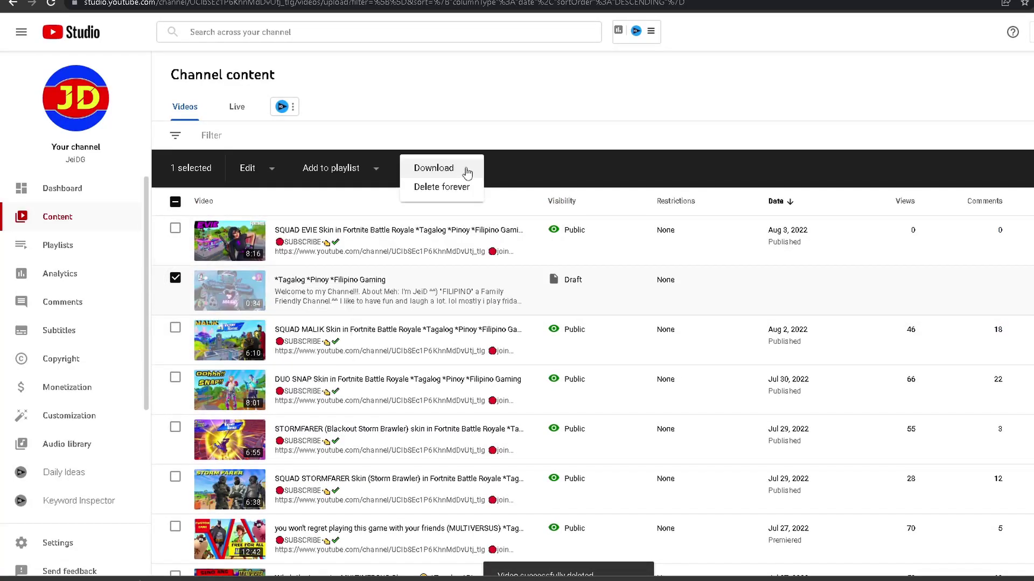
pyautogui.click(442, 187)
pyautogui.click(503, 322)
pyautogui.click(706, 365)
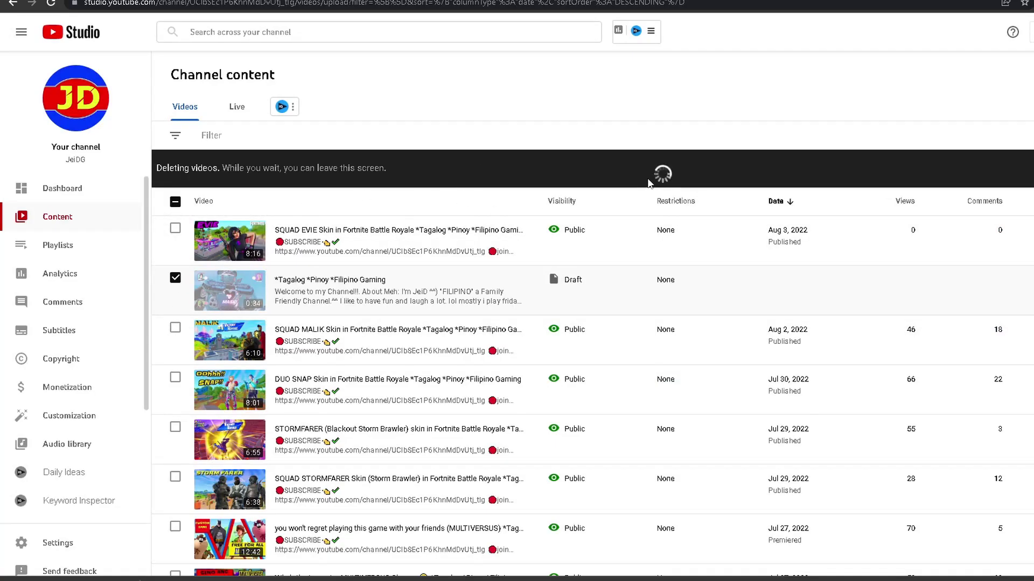
# View the quick title and description editor of the SQUAD MALIK video and cancel it without changes
pyautogui.scroll(-1, 609, 304)
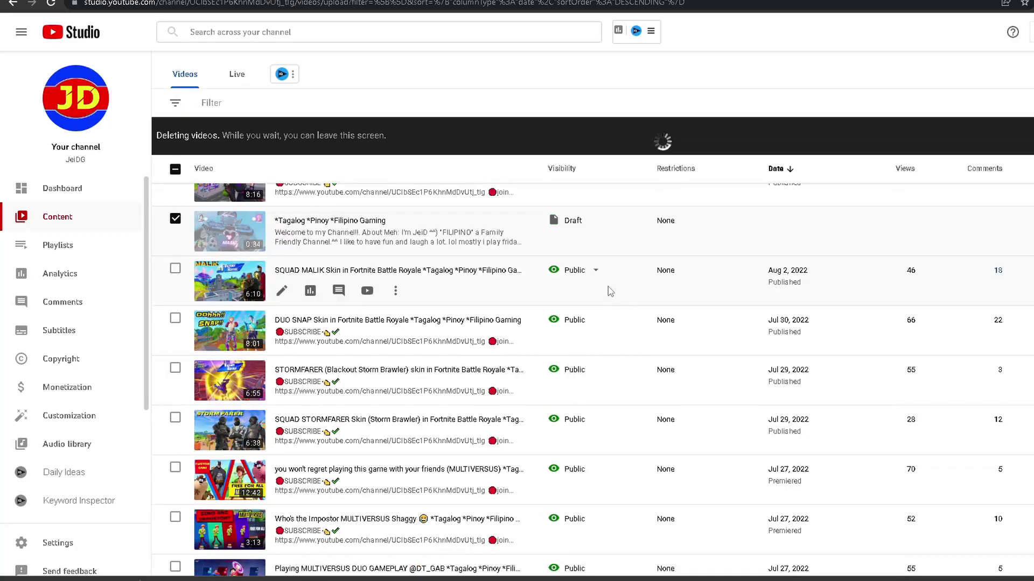
pyautogui.scroll(-1, 665, 340)
pyautogui.scroll(2, 666, 345)
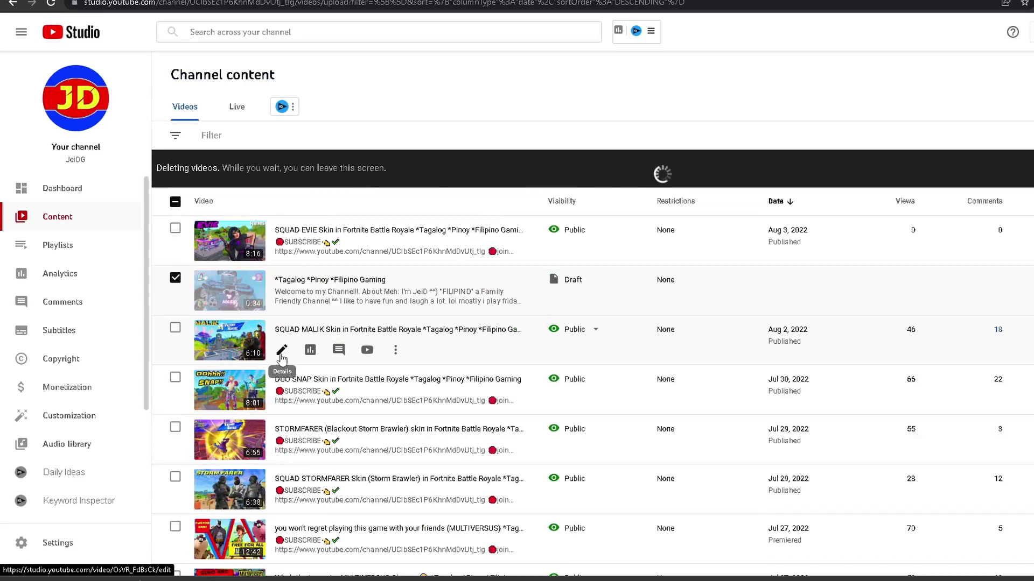
pyautogui.click(396, 351)
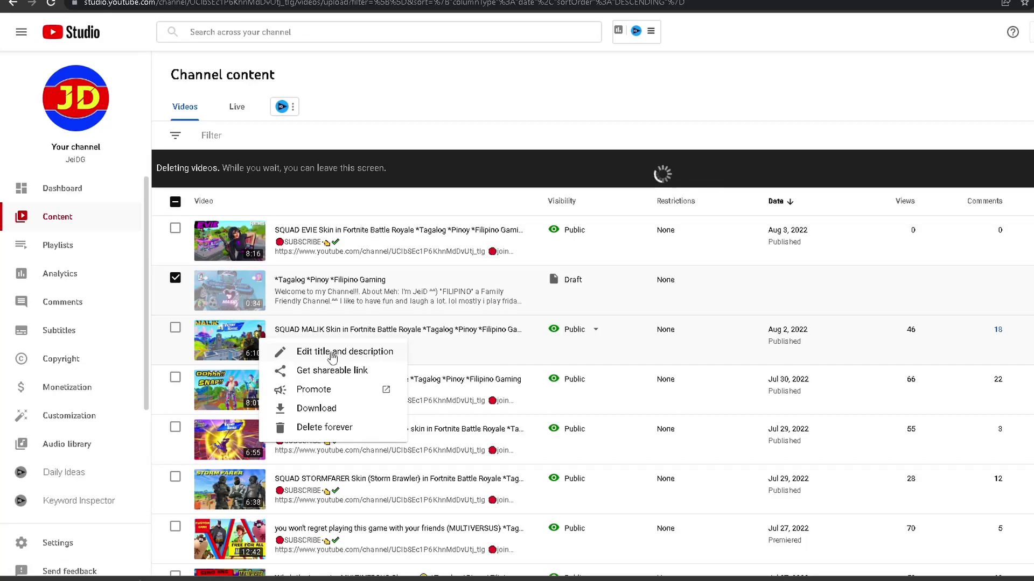
pyautogui.click(350, 357)
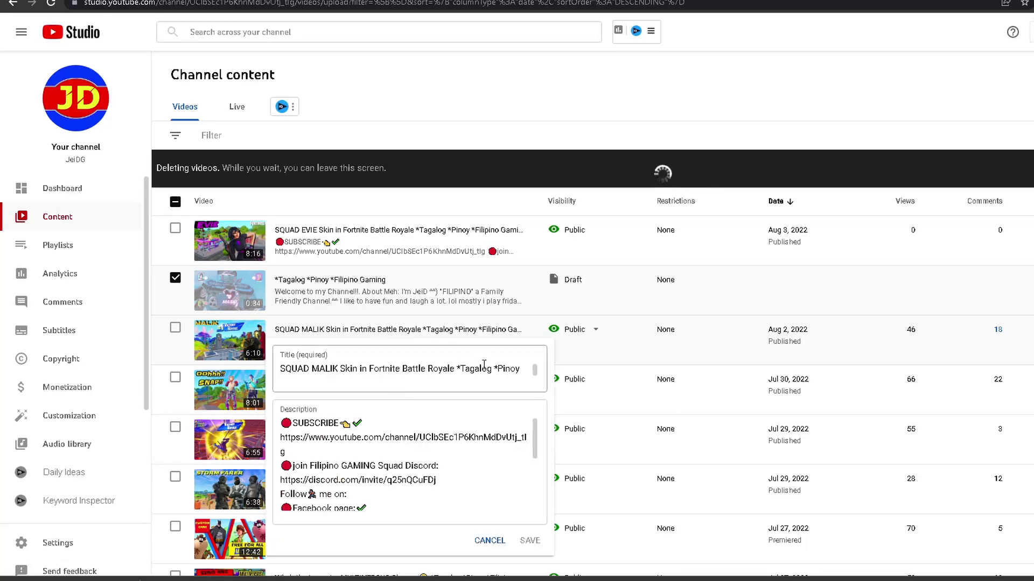
pyautogui.moveTo(386, 437); pyautogui.dragTo(318, 437)
pyautogui.click(371, 424)
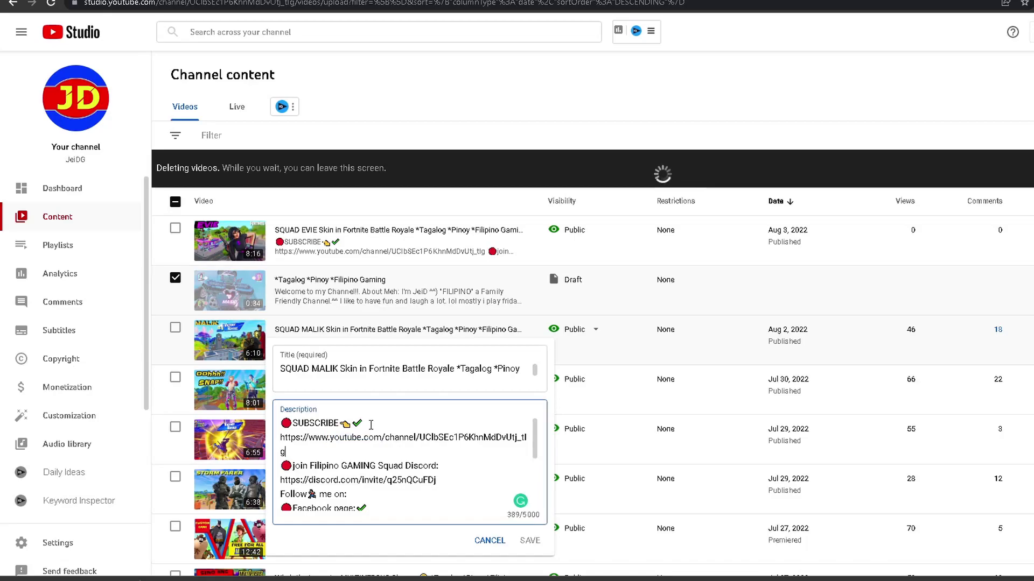
pyautogui.click(485, 540)
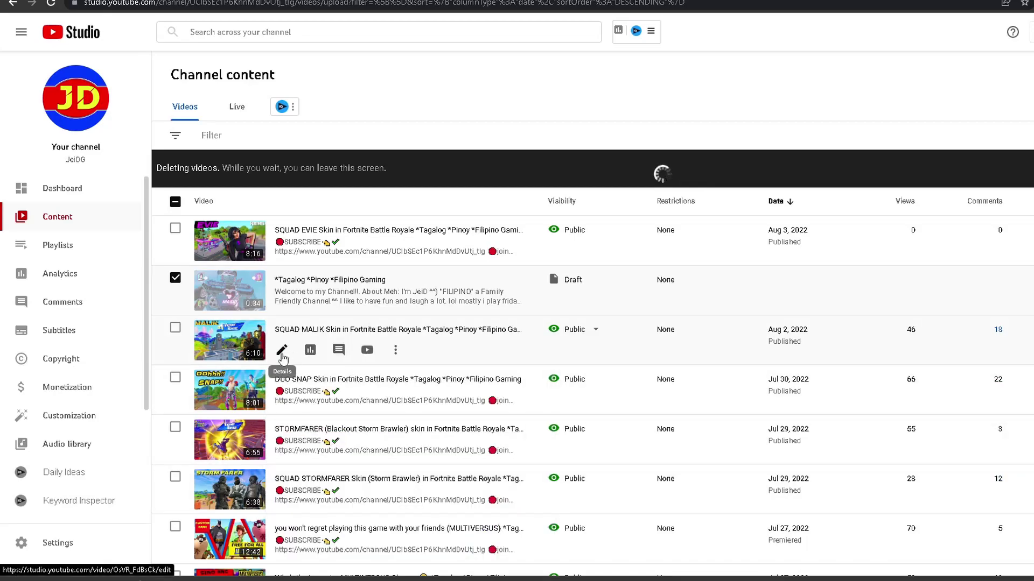
# Review the SQUAD MALIK video's full details, from description and thumbnail to tags, and return to the channel content list
pyautogui.click(282, 351)
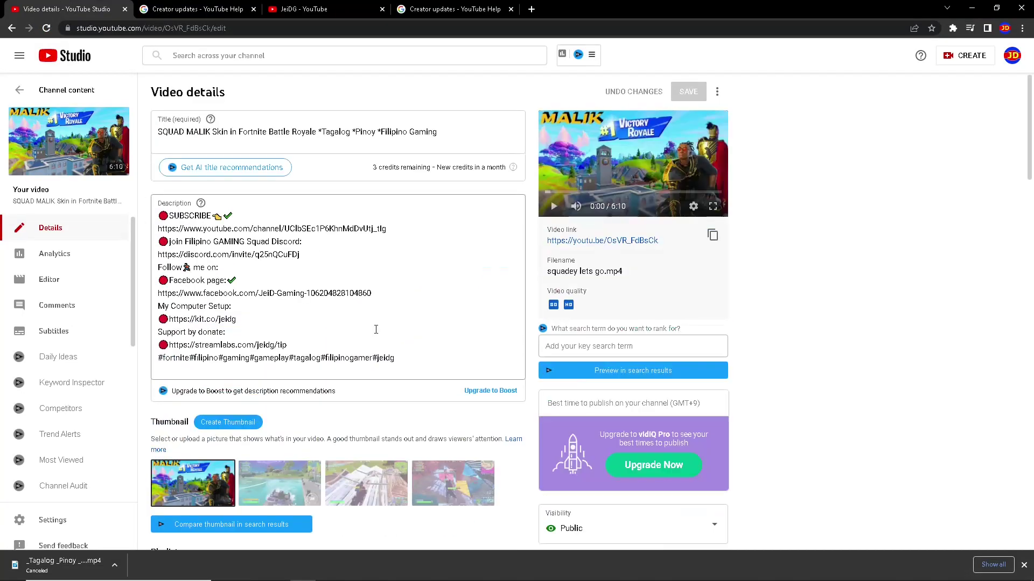
pyautogui.scroll(-6, 425, 307)
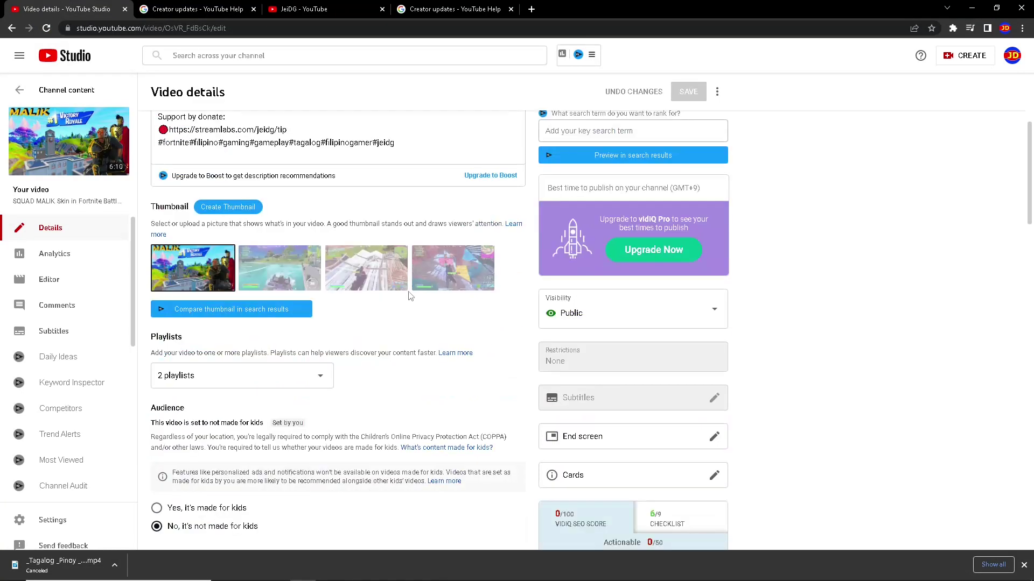
pyautogui.scroll(6, 323, 323)
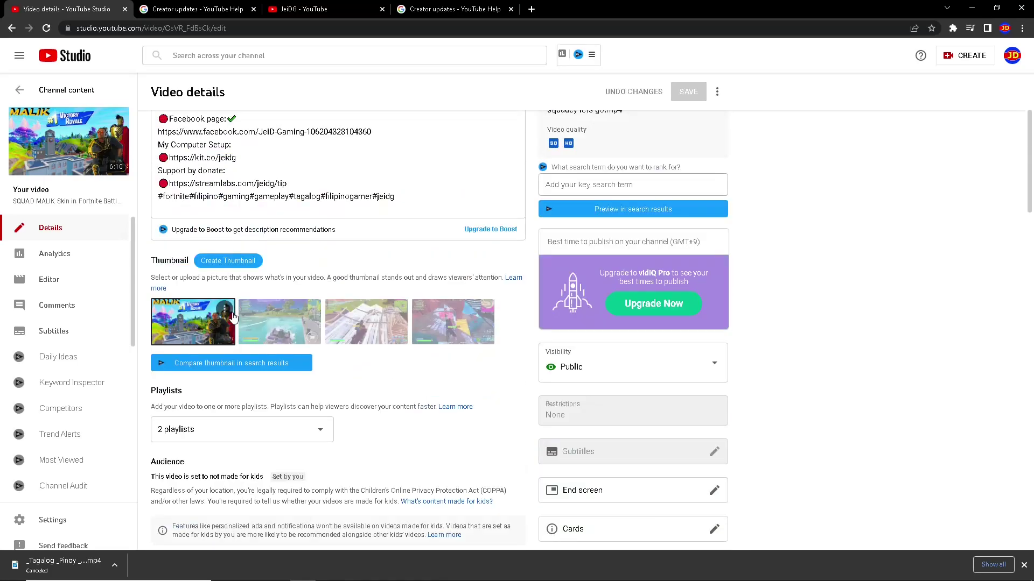
pyautogui.scroll(-3, 399, 382)
pyautogui.scroll(-20, 404, 407)
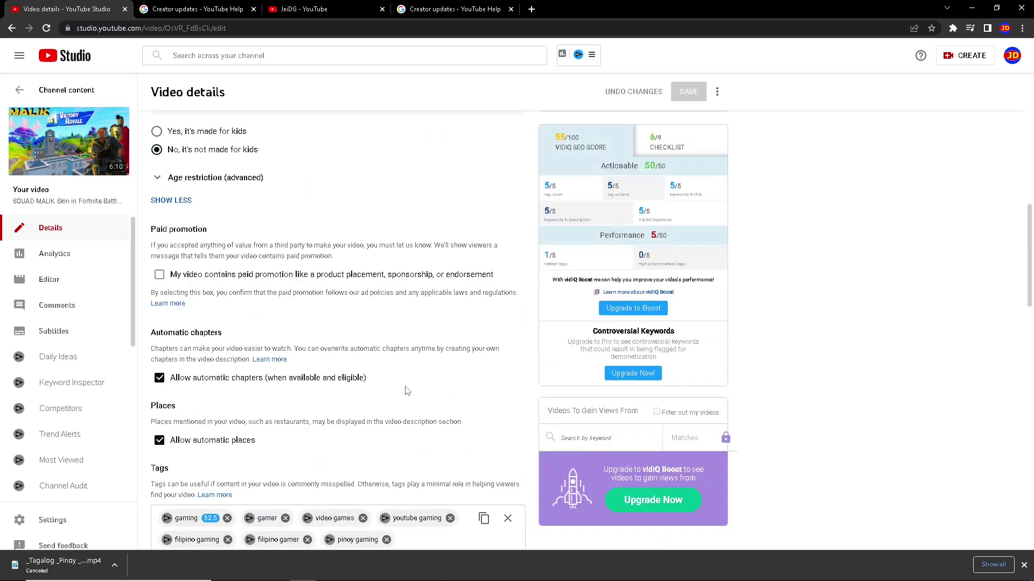
pyautogui.scroll(20, 489, 394)
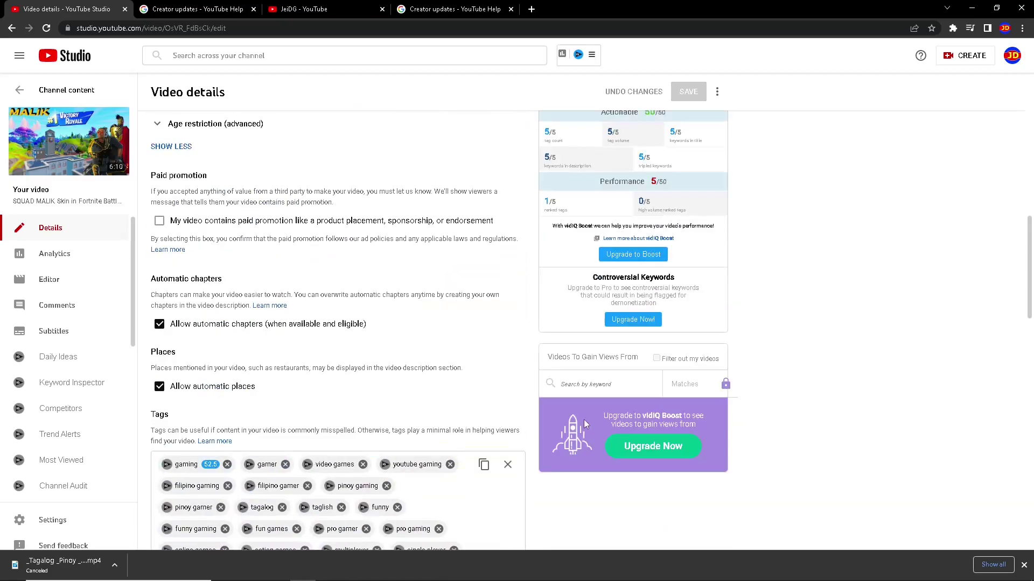
pyautogui.click(19, 90)
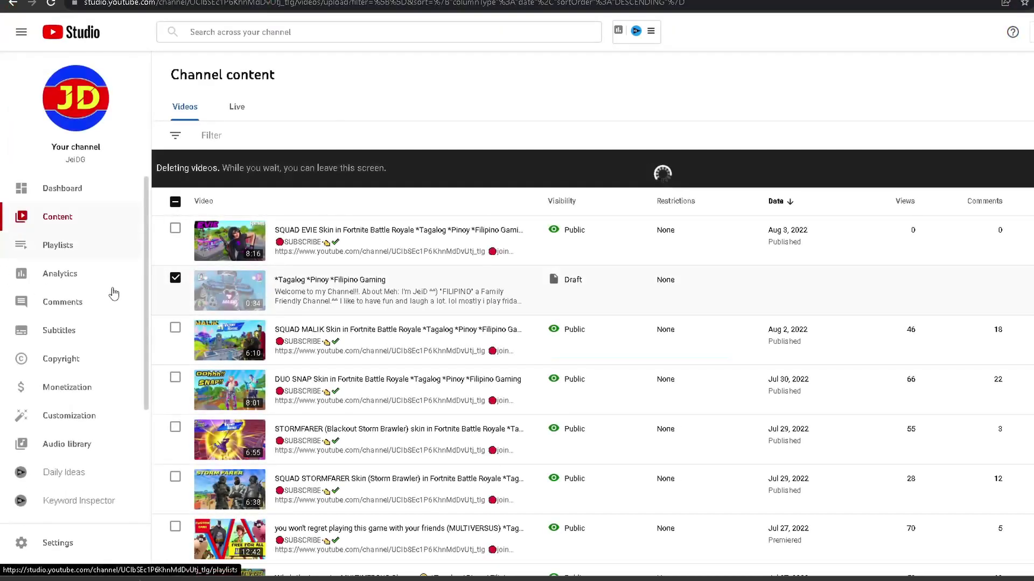
# Go to the channel playlists and open the Fortnite Chapter 3 playlist on YouTube
pyautogui.click(57, 244)
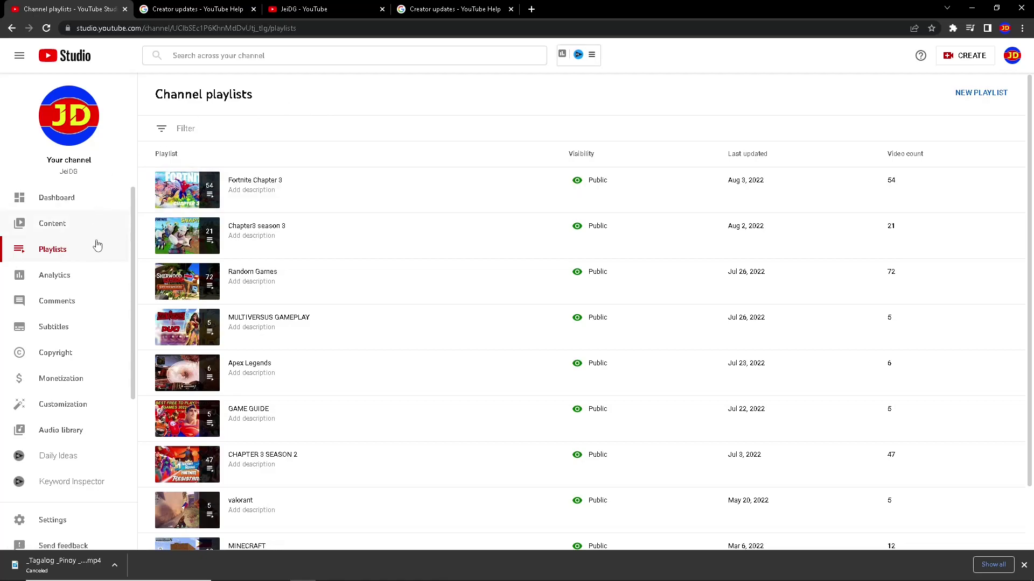
pyautogui.moveTo(342, 173)
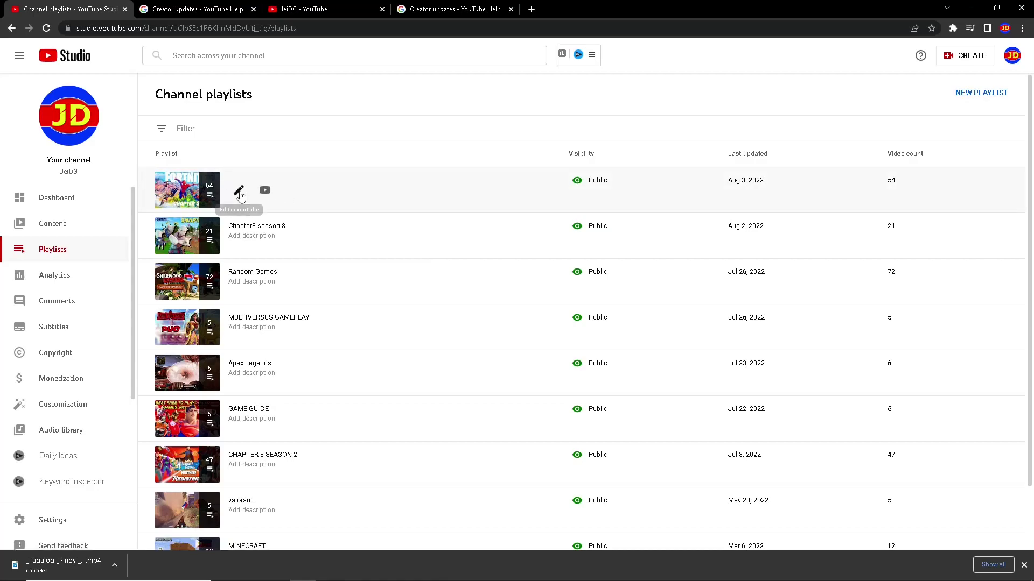
pyautogui.click(264, 190)
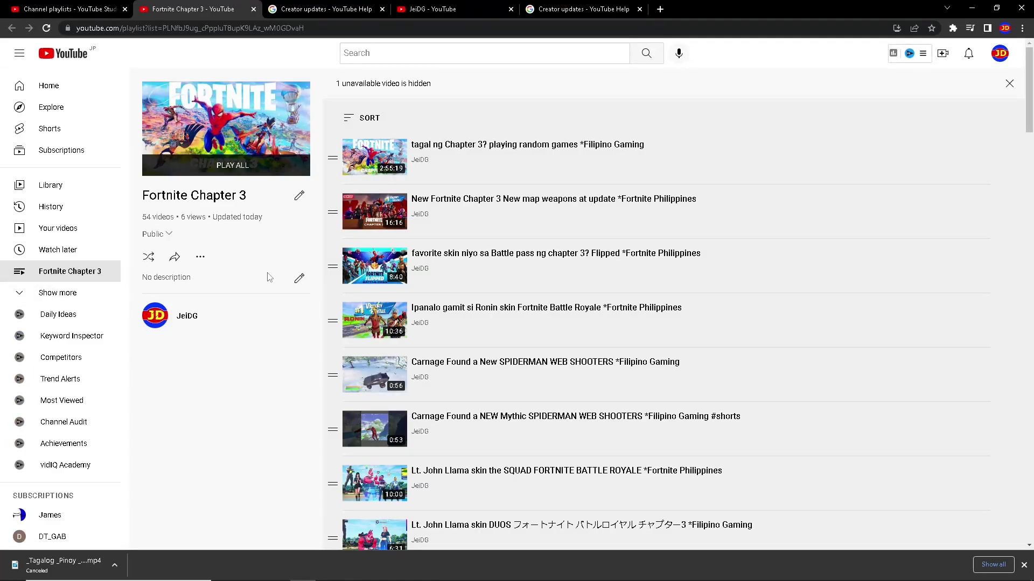
# Open the Fortnite Chapter 3 playlist's description and title for editing and dismiss the unavailable-video notice
pyautogui.click(299, 279)
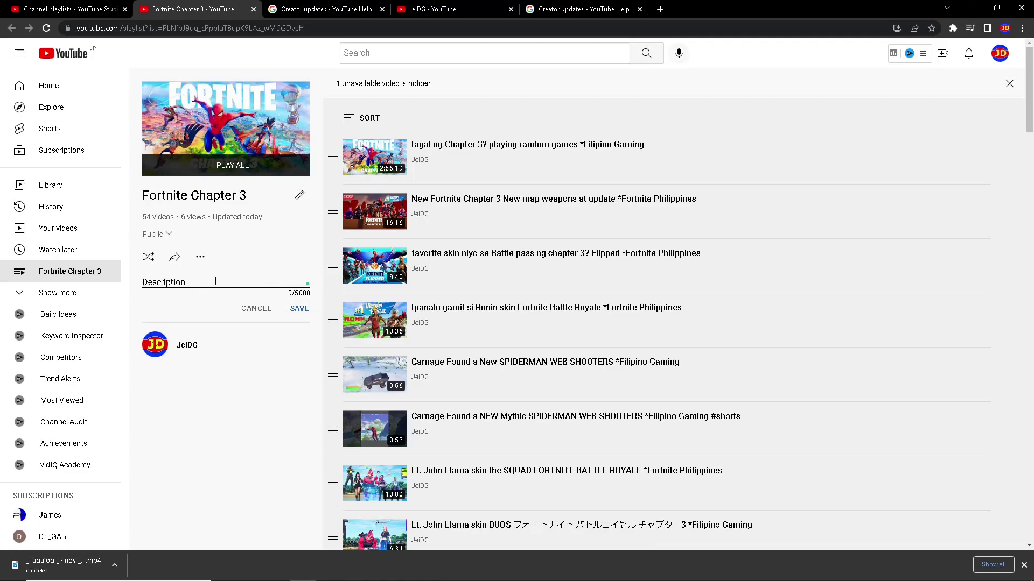
pyautogui.click(300, 198)
pyautogui.moveTo(269, 200)
pyautogui.mouseDown()
pyautogui.moveTo(59, 206)
pyautogui.moveTo(260, 195)
pyautogui.mouseUp()
pyautogui.click(143, 195)
pyautogui.tripleClick(142, 194)
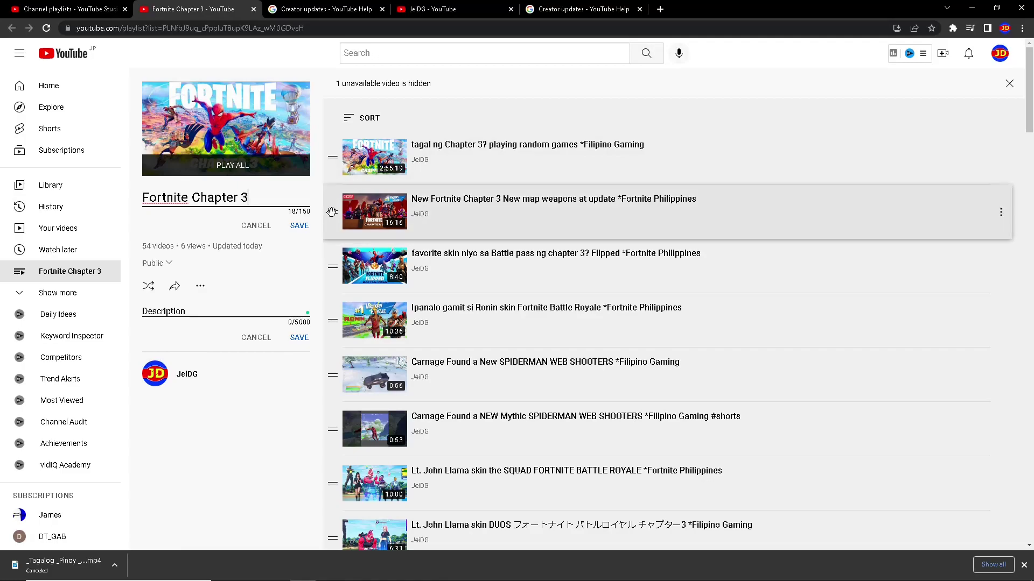
pyautogui.moveTo(331, 214)
pyautogui.mouseDown()
pyautogui.moveTo(330, 143)
pyautogui.moveTo(333, 226)
pyautogui.moveTo(329, 141)
pyautogui.moveTo(329, 228)
pyautogui.moveTo(329, 173)
pyautogui.moveTo(328, 216)
pyautogui.mouseUp()
pyautogui.click(1009, 84)
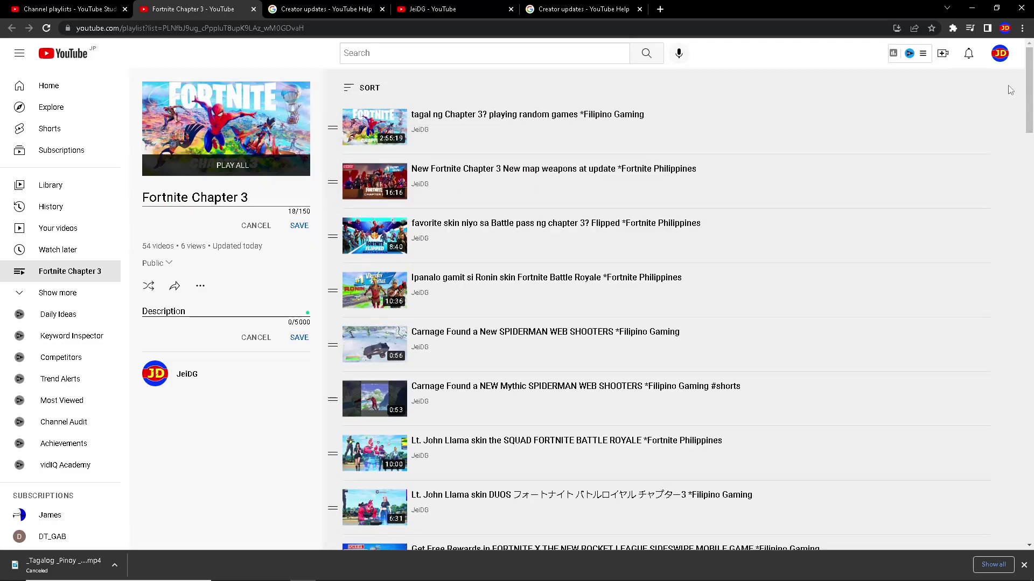
# Return to YouTube Studio and examine the overview of the channel analytics
pyautogui.click(1000, 53)
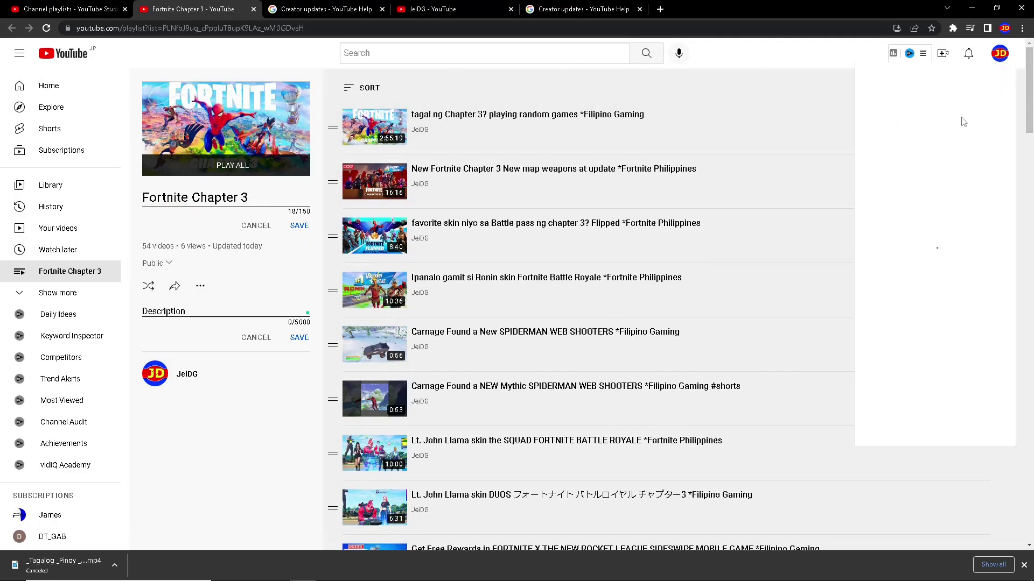
pyautogui.click(930, 155)
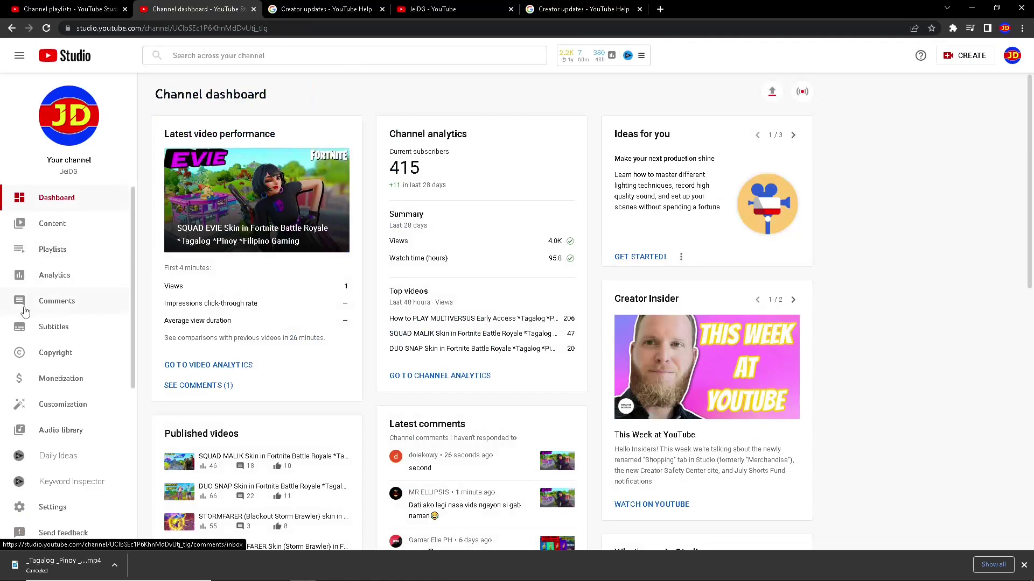
pyautogui.click(60, 276)
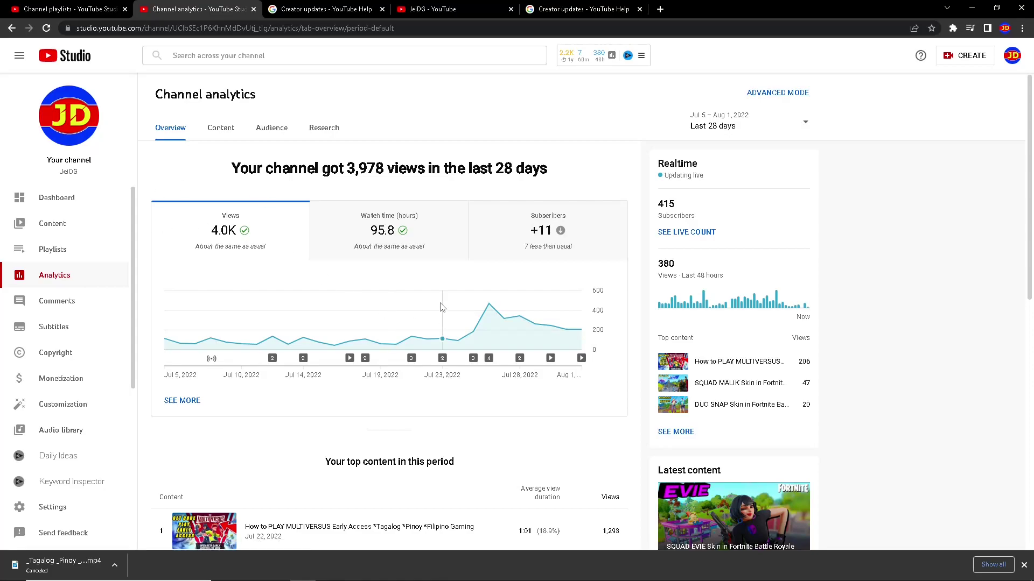
pyautogui.scroll(-1, 442, 304)
pyautogui.scroll(1, 444, 296)
# Open the channel comments and examine the newest comment's posting time and the "I haven't responded" filter
pyautogui.click(57, 301)
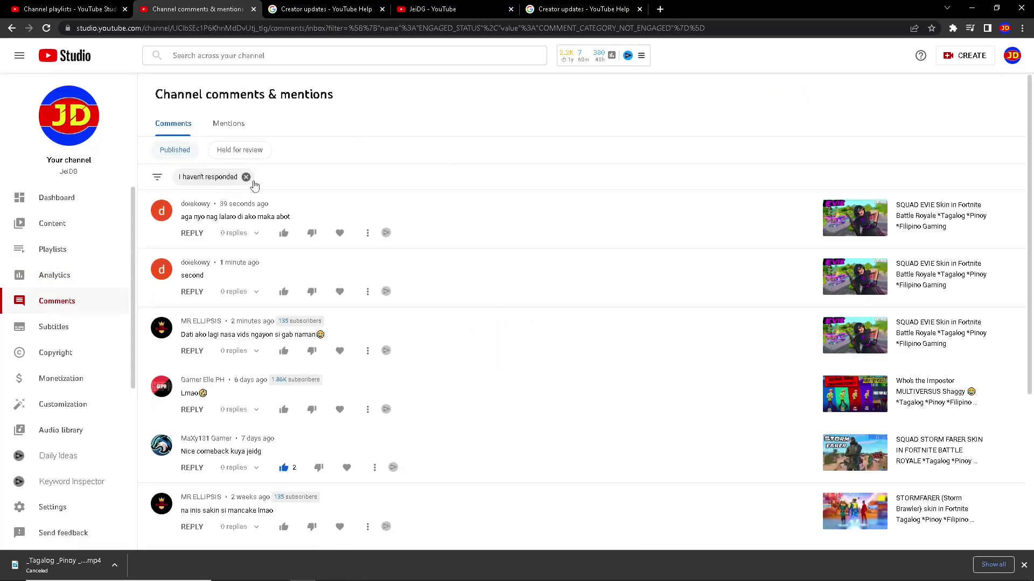
pyautogui.moveTo(268, 205); pyautogui.dragTo(236, 207)
pyautogui.click(249, 213)
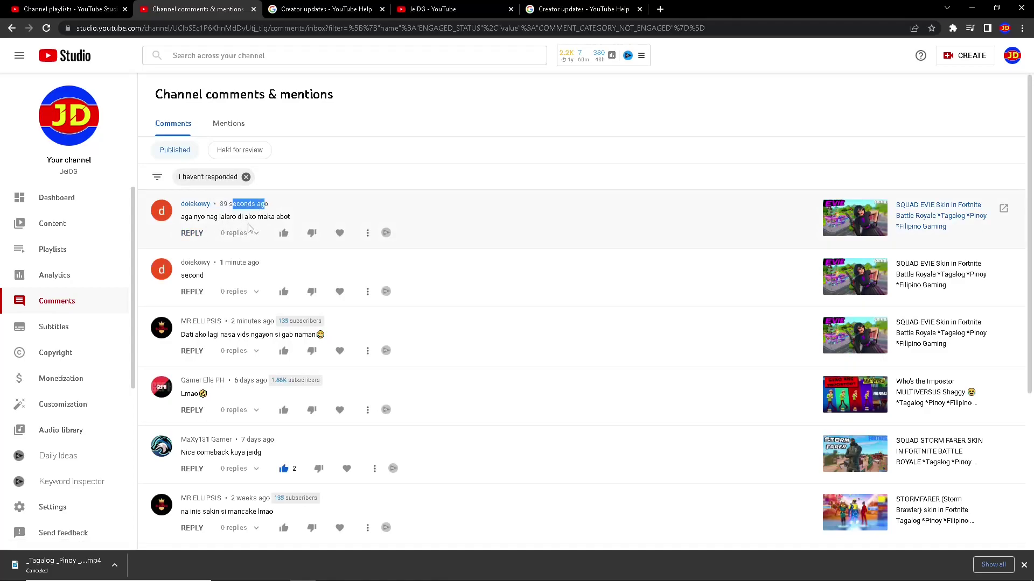
pyautogui.click(263, 203)
pyautogui.moveTo(272, 209); pyautogui.dragTo(236, 206)
pyautogui.click(246, 205)
pyautogui.click(198, 177)
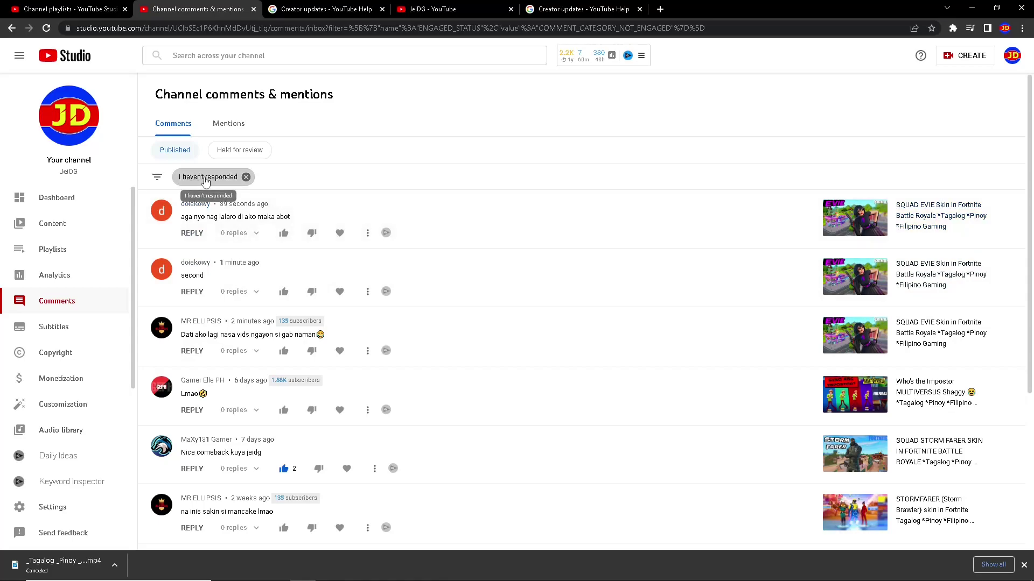
# Filter the published comments by "I responded" and check the edit and delete options of the channel's first reply
pyautogui.click(186, 233)
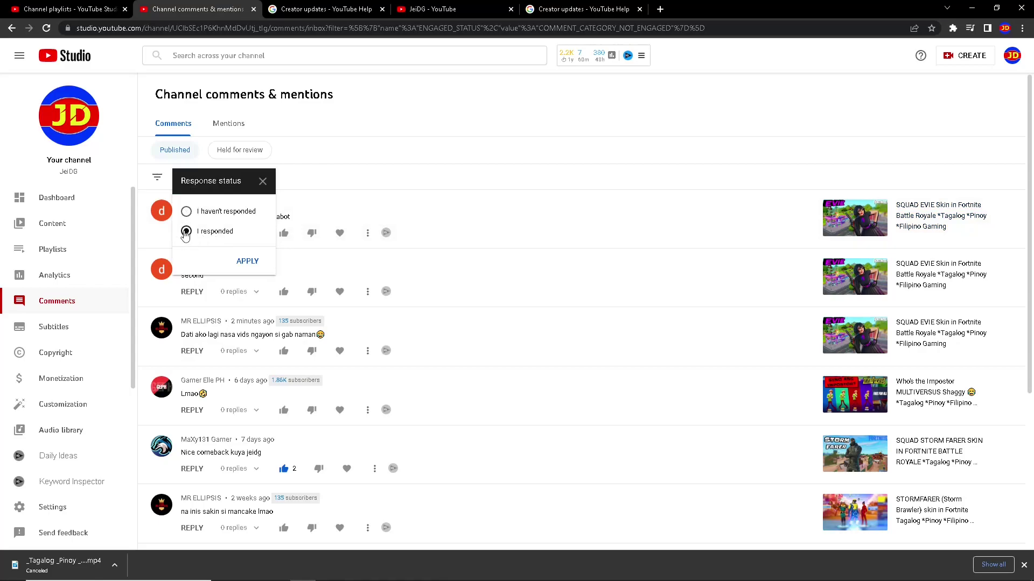
pyautogui.click(249, 262)
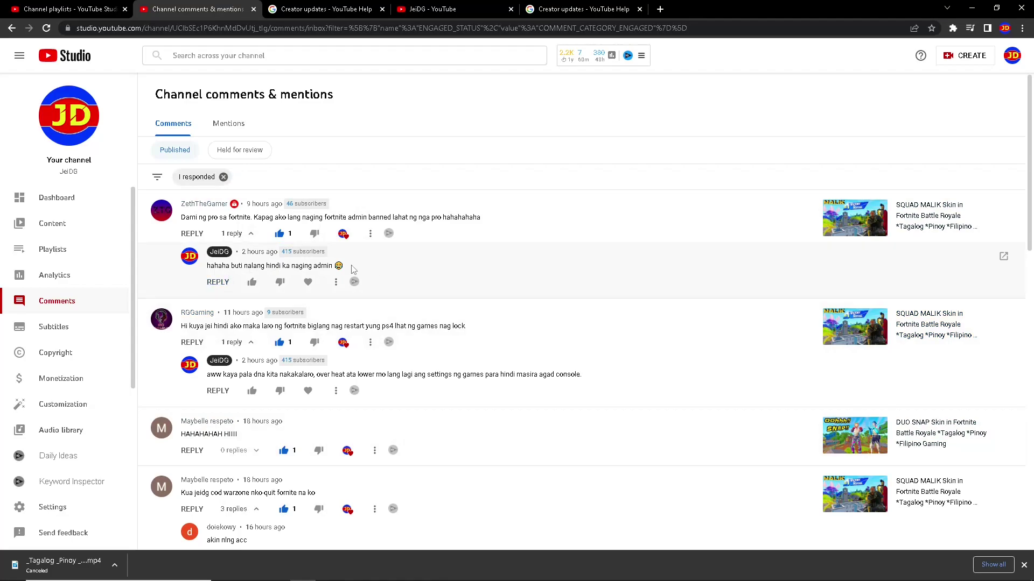
pyautogui.click(335, 283)
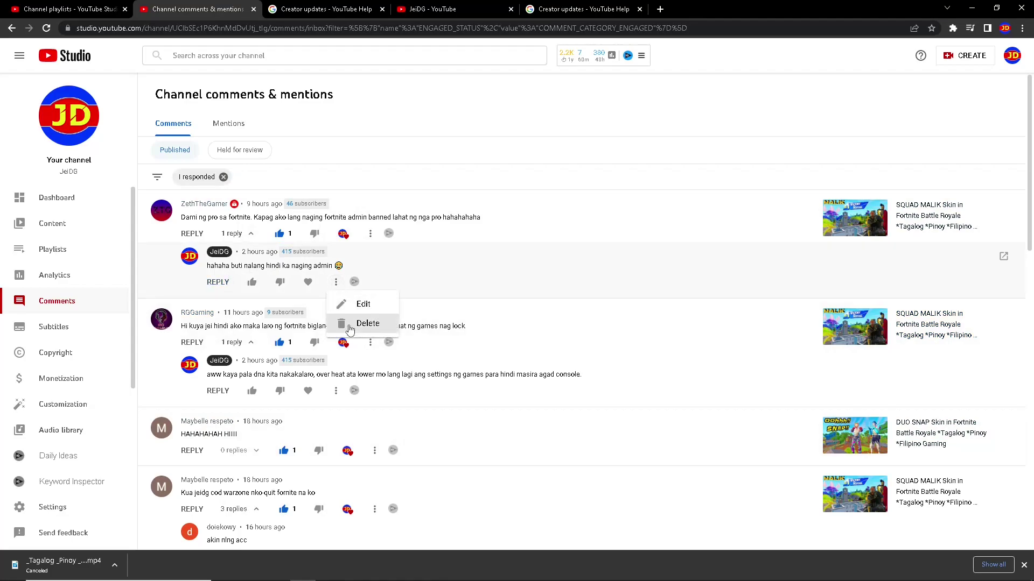
pyautogui.click(485, 271)
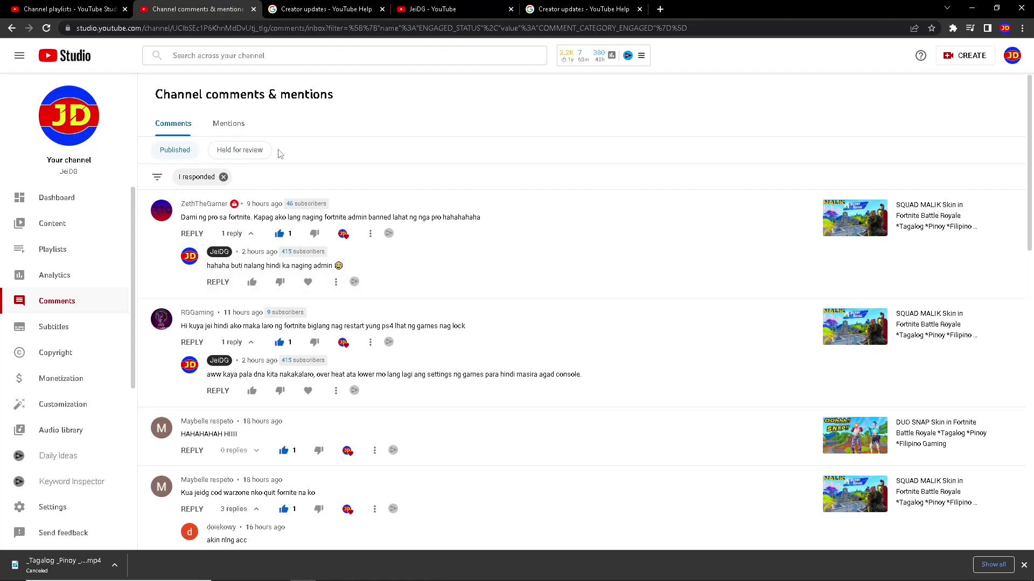
# Clear the response filter and examine the comments held for review, including the notice about their removal
pyautogui.click(223, 178)
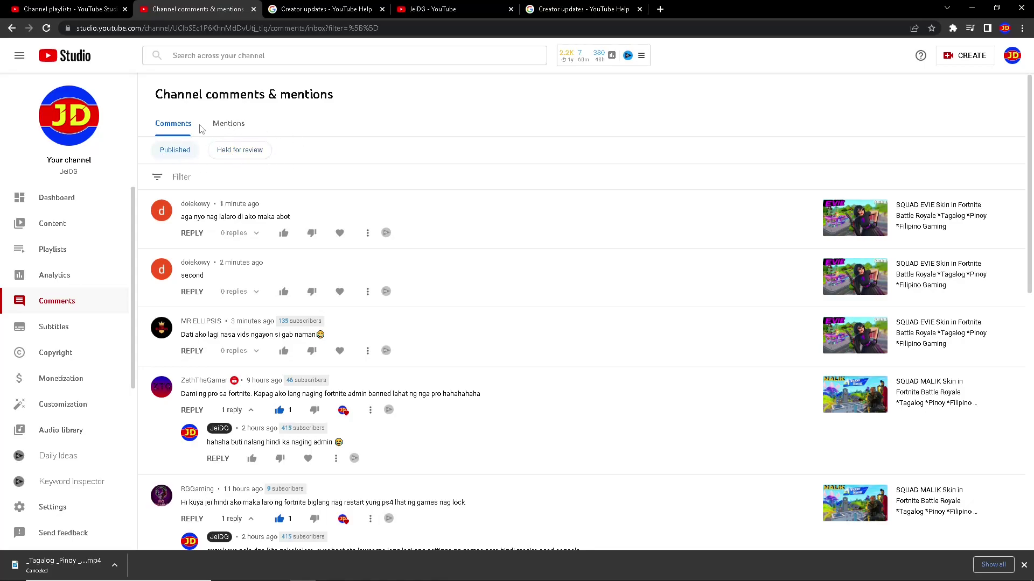
pyautogui.click(240, 154)
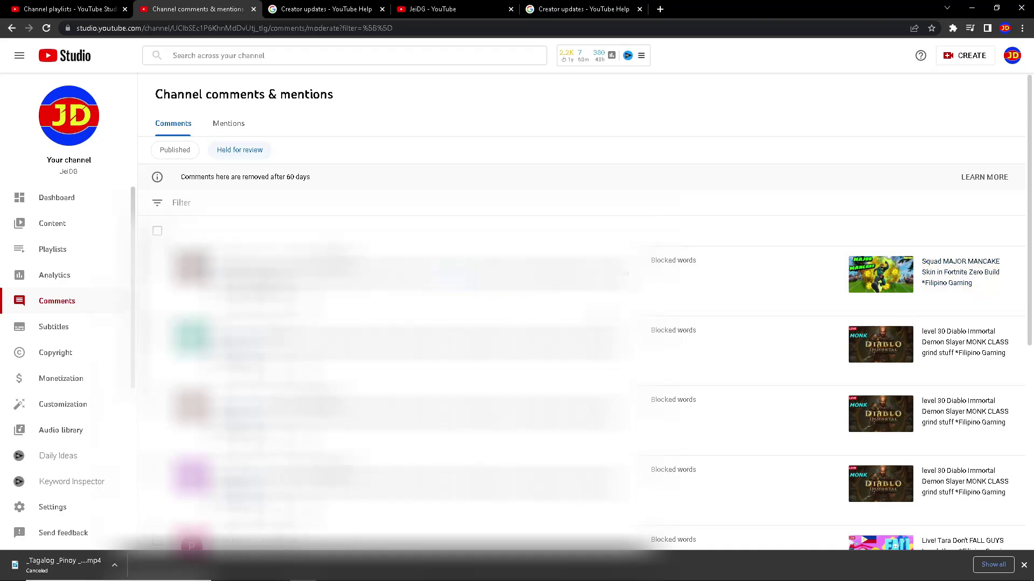
pyautogui.scroll(-10, 582, 323)
pyautogui.scroll(10, 581, 323)
pyautogui.moveTo(701, 264); pyautogui.dragTo(678, 264)
pyautogui.click(708, 269)
pyautogui.click(679, 265)
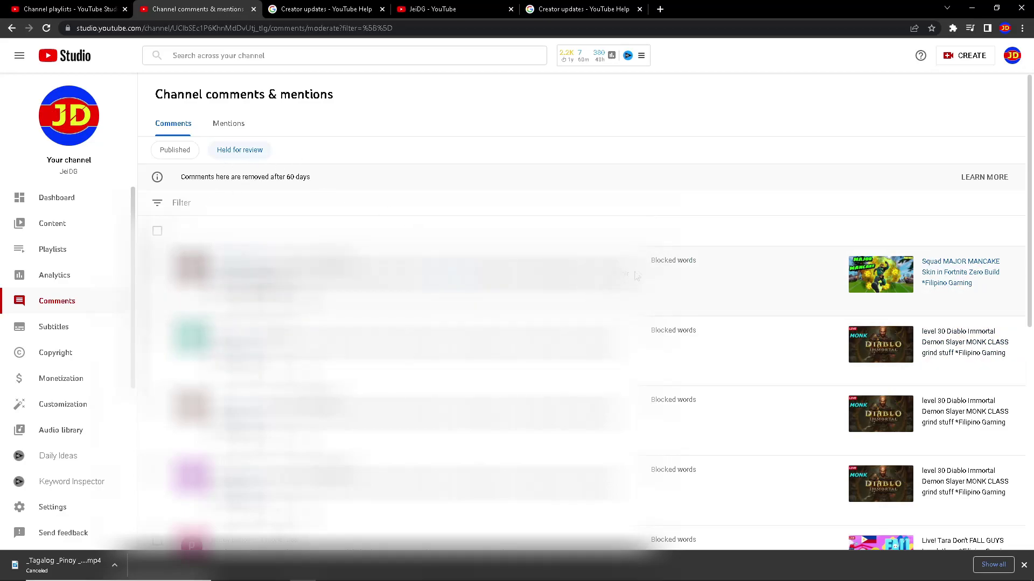
pyautogui.moveTo(304, 177); pyautogui.dragTo(279, 177)
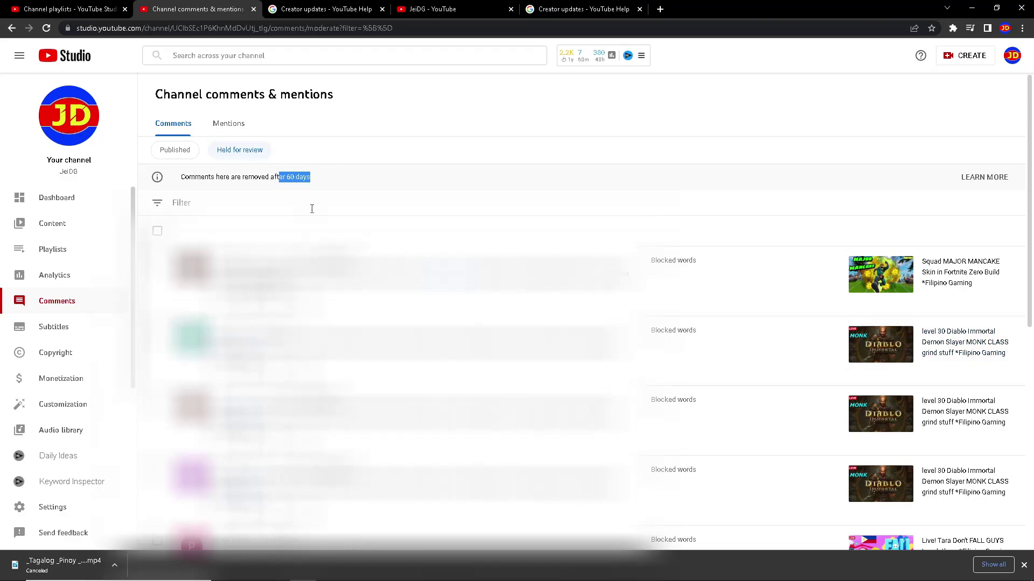
pyautogui.click(332, 204)
pyautogui.click(376, 190)
# Open the channel mentions and examine how the channel is tagged in the first video description mention
pyautogui.click(234, 125)
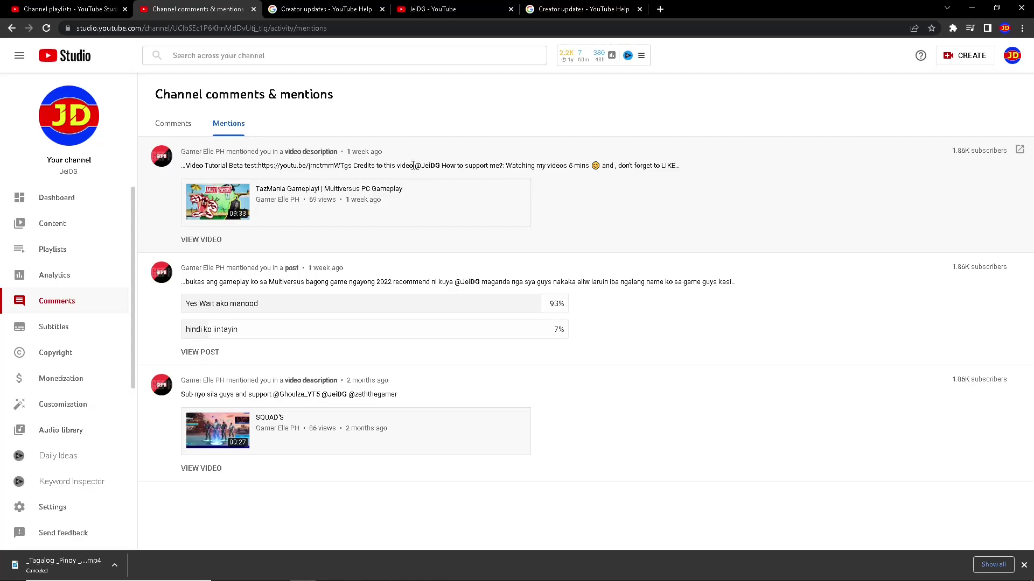
pyautogui.moveTo(418, 166); pyautogui.dragTo(448, 165)
pyautogui.click(426, 175)
pyautogui.moveTo(417, 166); pyautogui.dragTo(441, 167)
pyautogui.click(350, 169)
pyautogui.click(292, 169)
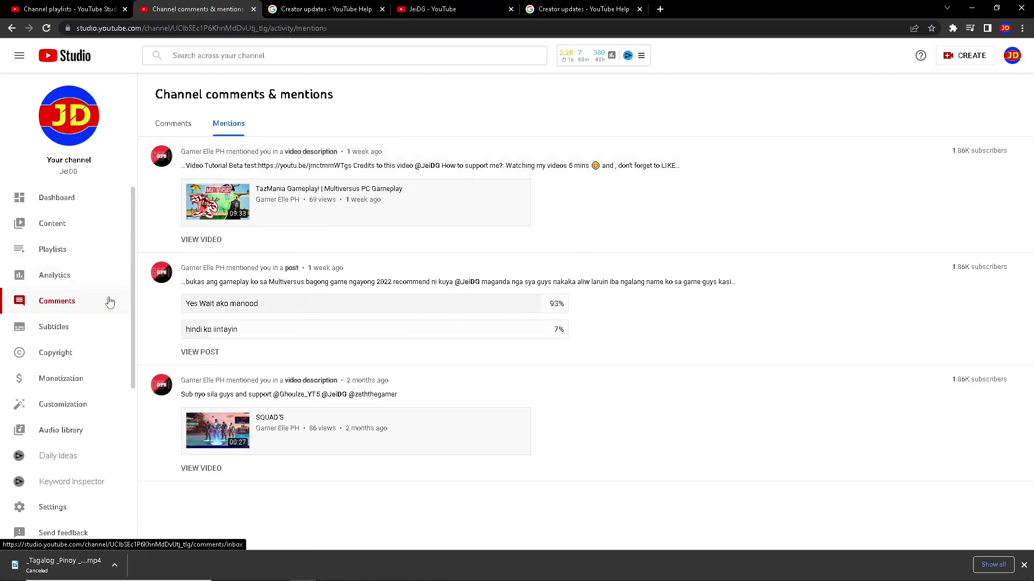
# Open the channel subtitles and look through the Drafts, Published and All lists
pyautogui.click(52, 333)
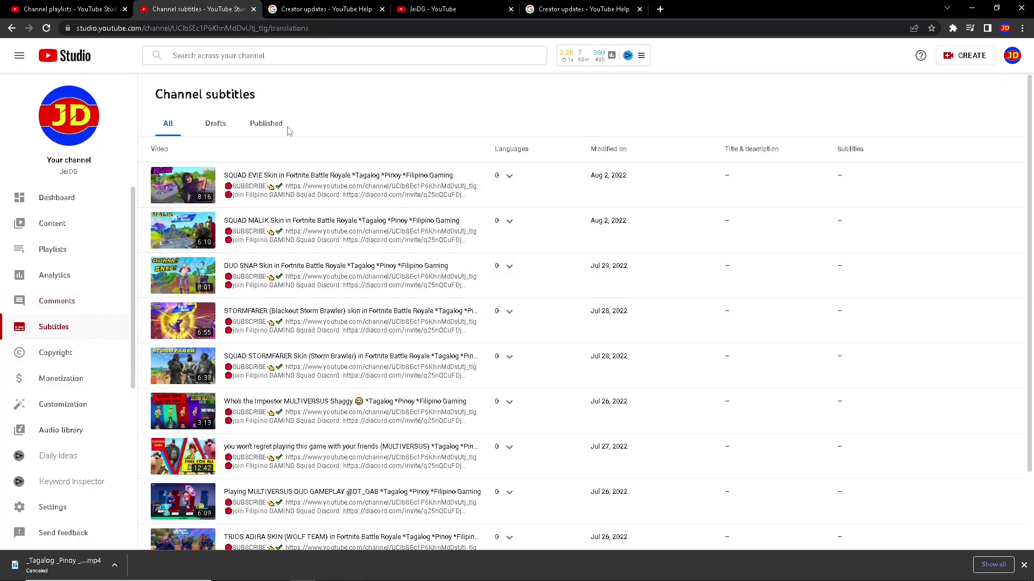
pyautogui.click(210, 130)
pyautogui.click(274, 133)
pyautogui.click(177, 128)
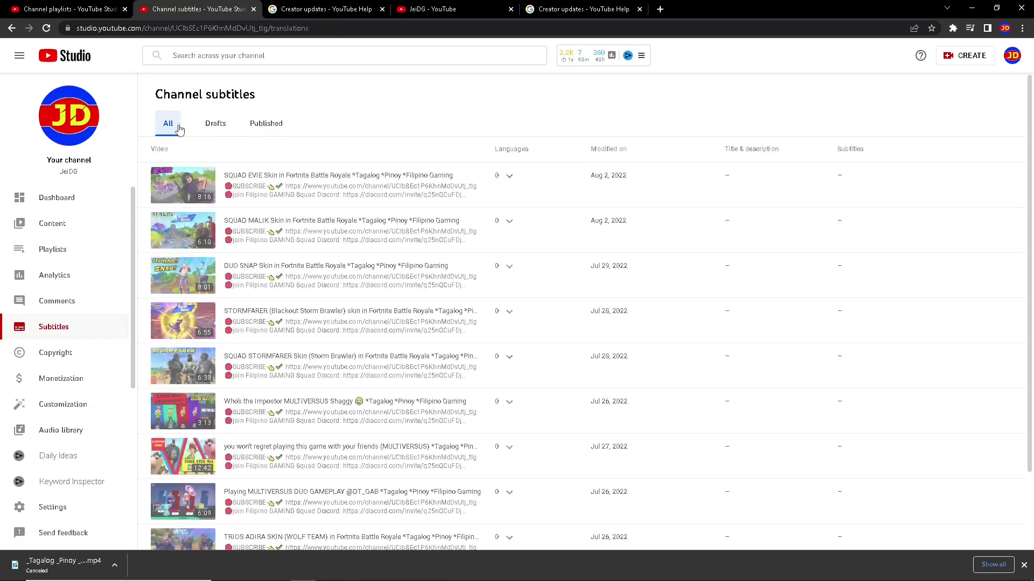
# Check the channel's copyright removal requests and examine the subscriber requirement on the channel monetization page
pyautogui.scroll(-2, 81, 323)
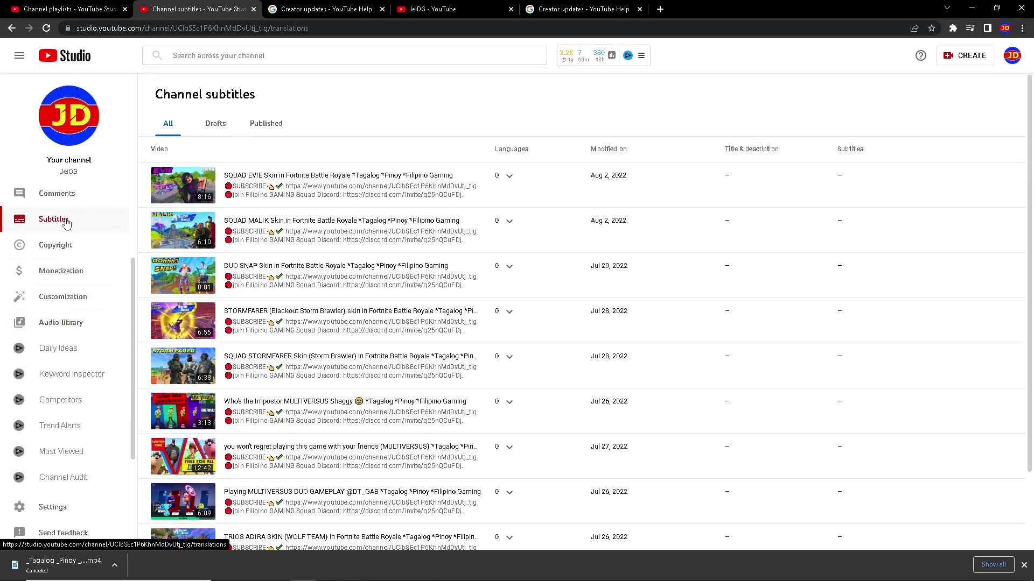
pyautogui.click(63, 256)
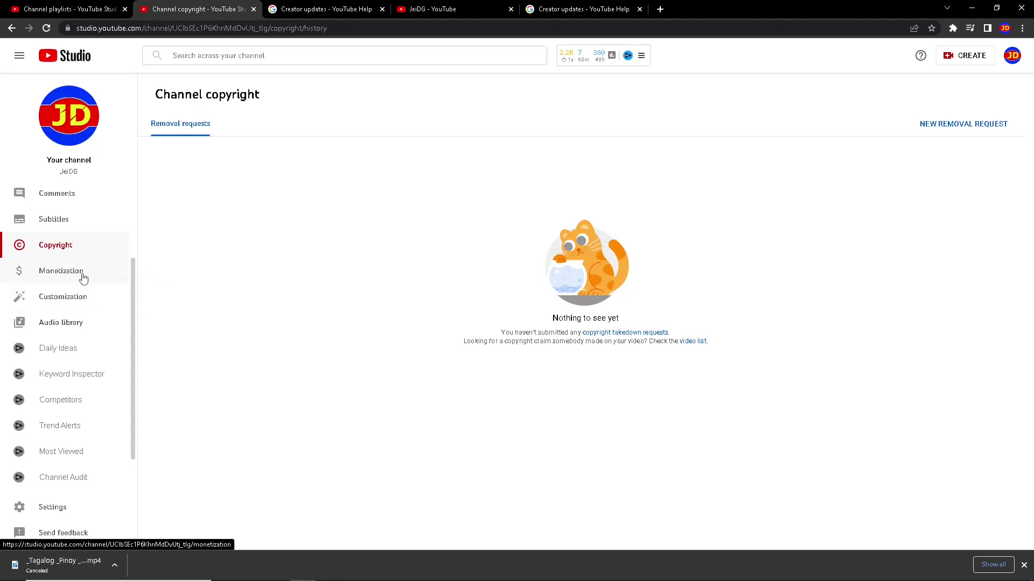
pyautogui.click(62, 279)
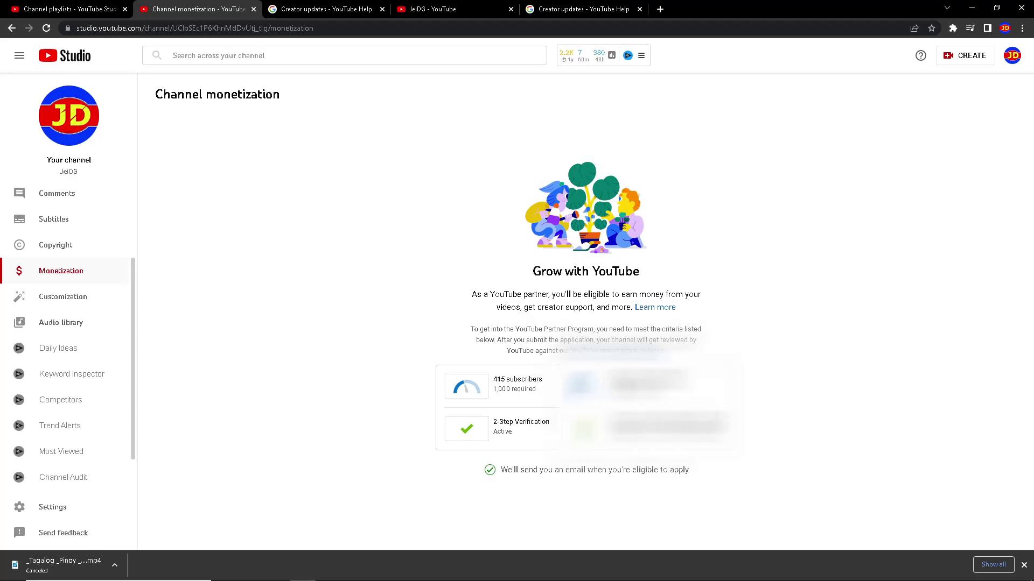
pyautogui.moveTo(505, 379); pyautogui.dragTo(495, 379)
pyautogui.click(506, 380)
pyautogui.doubleClick(502, 380)
pyautogui.click(532, 380)
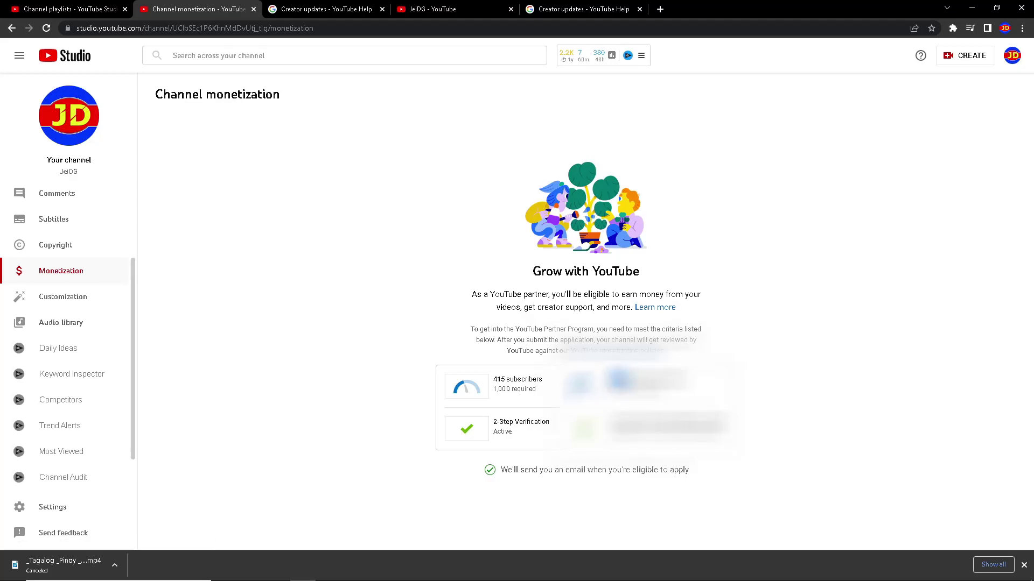
# Open the channel customization layout and examine the video spotlight's channel trailer for people who haven't subscribed
pyautogui.click(71, 306)
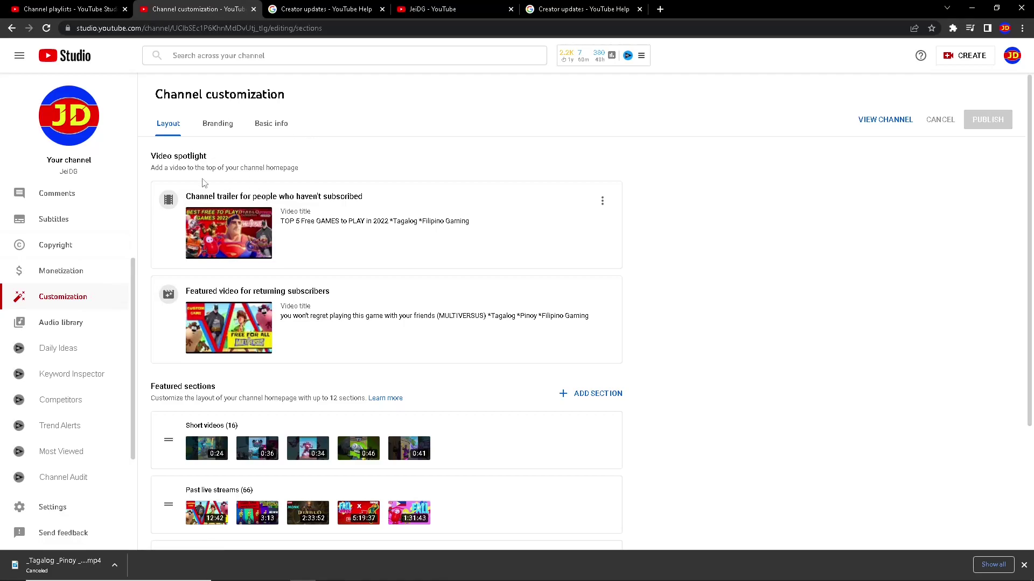
pyautogui.moveTo(209, 197); pyautogui.dragTo(265, 198)
pyautogui.click(313, 200)
pyautogui.moveTo(363, 200); pyautogui.dragTo(301, 199)
pyautogui.click(379, 237)
# Switch to the channel page on YouTube and view the trailer video on its home section
pyautogui.click(437, 7)
pyautogui.click(319, 228)
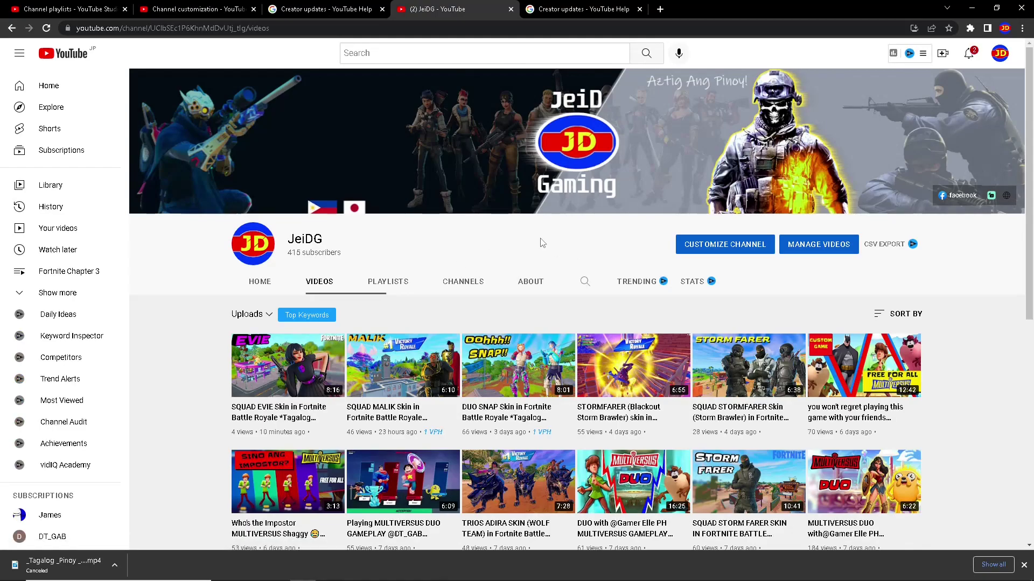
pyautogui.scroll(-1, 422, 220)
pyautogui.scroll(1, 411, 183)
pyautogui.click(267, 288)
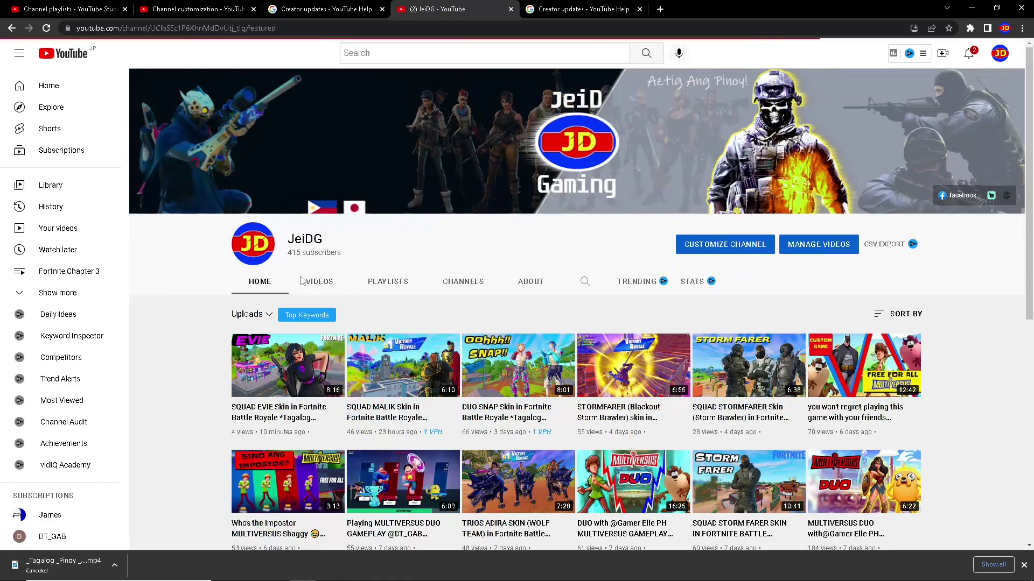
pyautogui.scroll(-1, 380, 313)
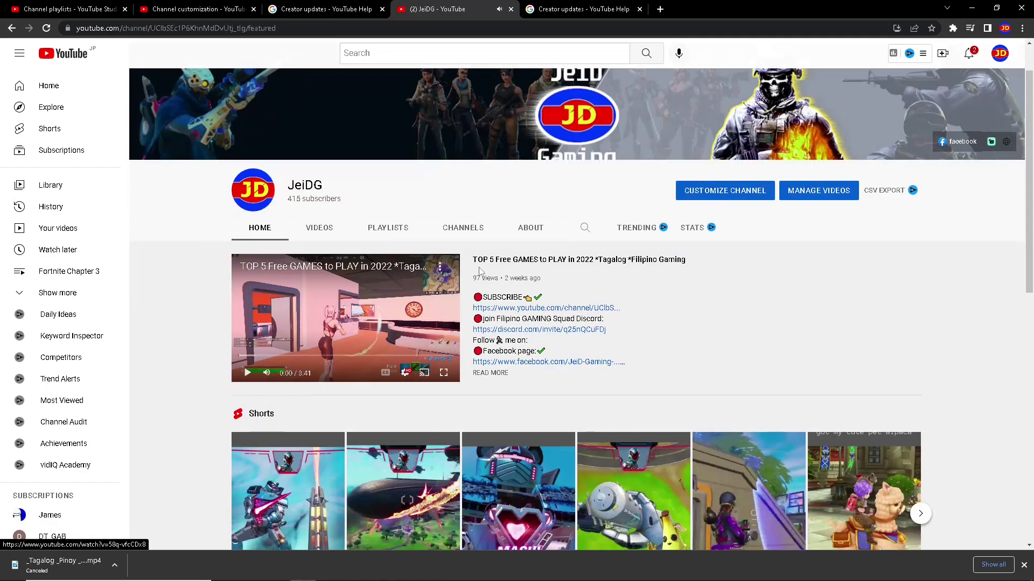
# Return to the Studio channel customization and examine the titles of the channel trailer and the featured video for returning subscribers
pyautogui.hotkey('ctrl', 'shift', 'Tab')
pyautogui.hotkey('ctrl', 'shift', 'Tab')
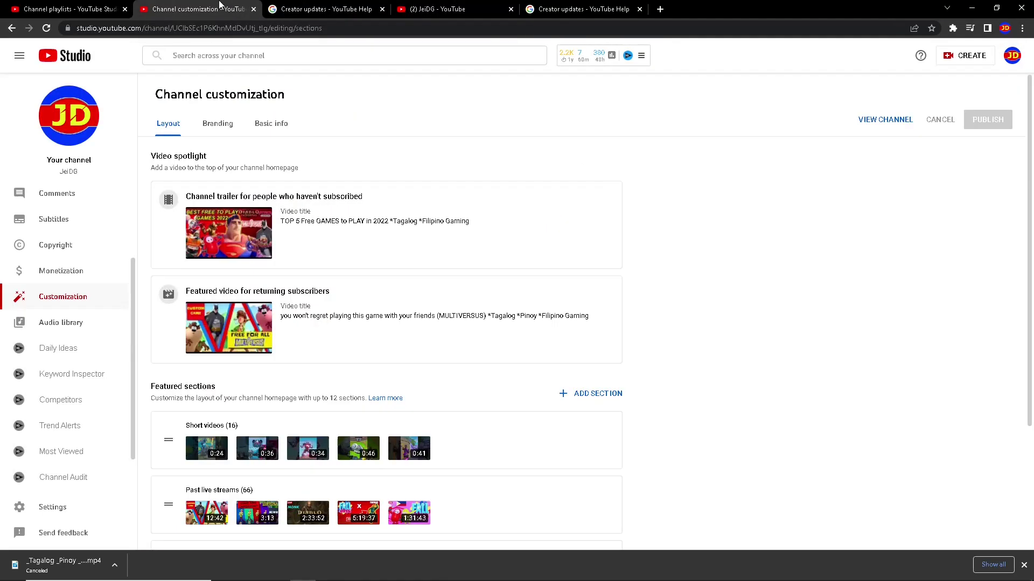
pyautogui.moveTo(467, 222); pyautogui.dragTo(285, 225)
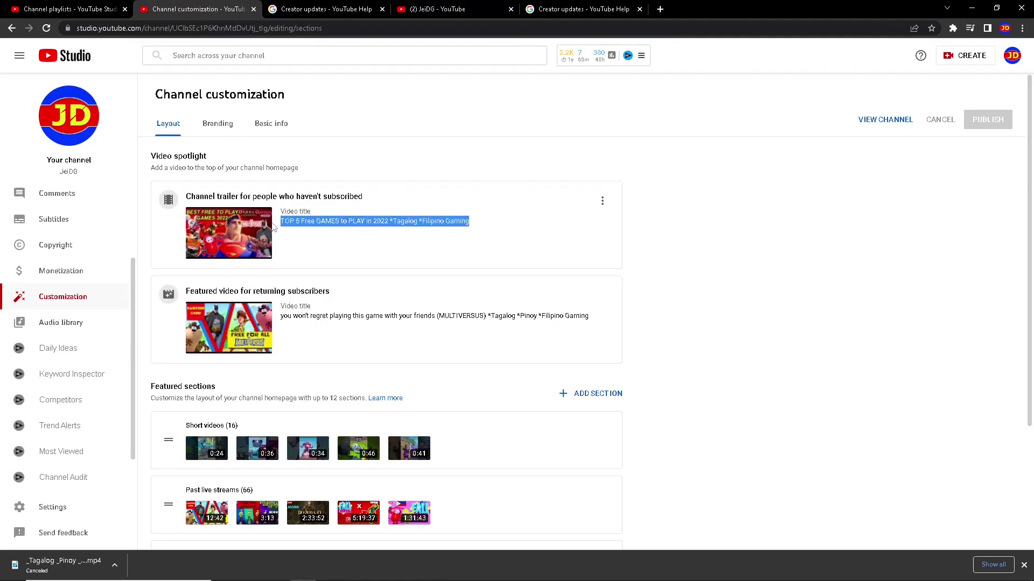
pyautogui.click(347, 247)
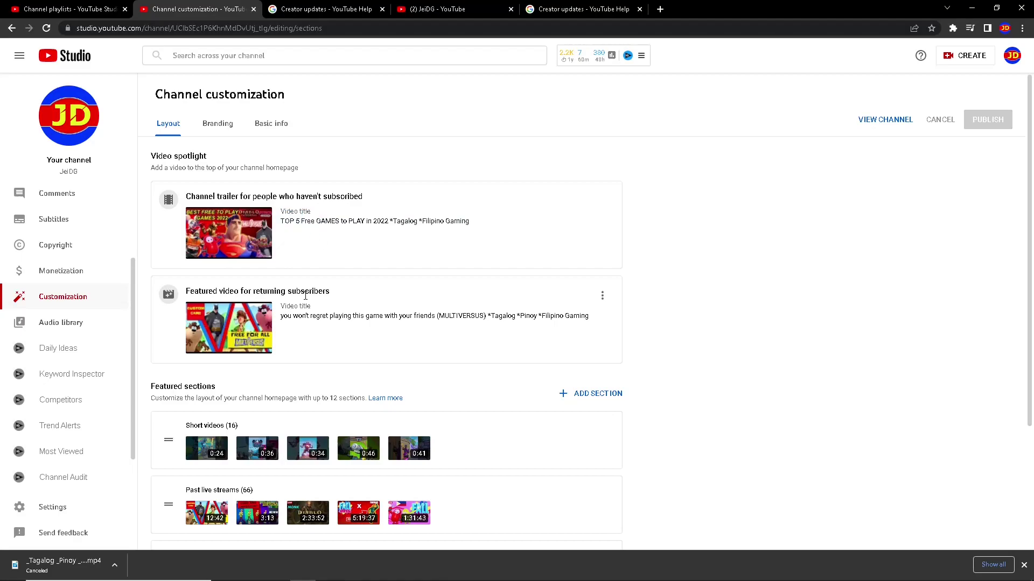
pyautogui.tripleClick(338, 299)
pyautogui.click(332, 325)
pyautogui.moveTo(287, 323); pyautogui.dragTo(429, 326)
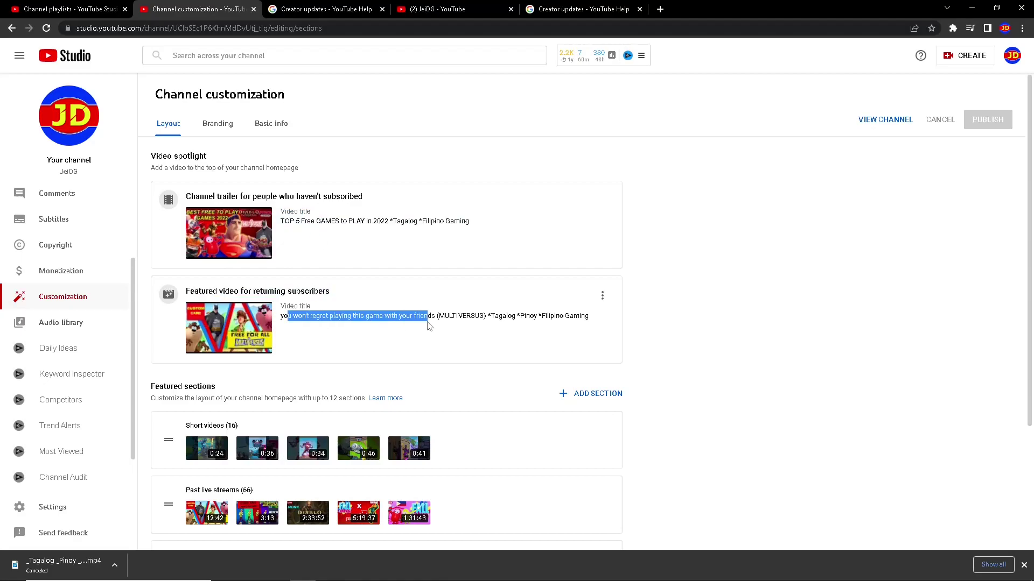
pyautogui.click(342, 318)
pyautogui.moveTo(475, 318); pyautogui.dragTo(295, 319)
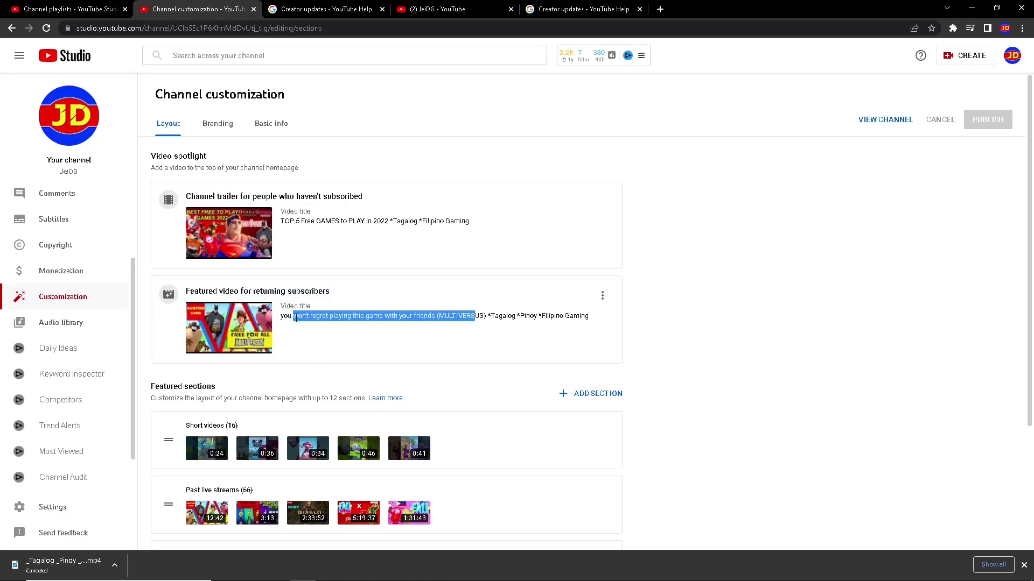
pyautogui.moveTo(514, 319); pyautogui.dragTo(279, 317)
# Remove both the channel trailer and the featured video for returning subscribers from the video spotlight
pyautogui.click(603, 201)
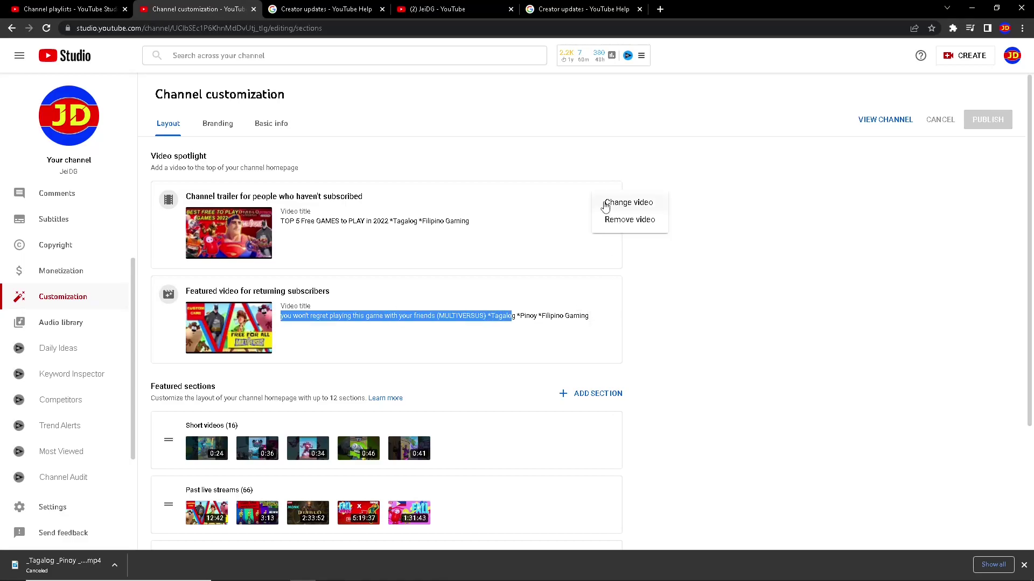
pyautogui.click(630, 220)
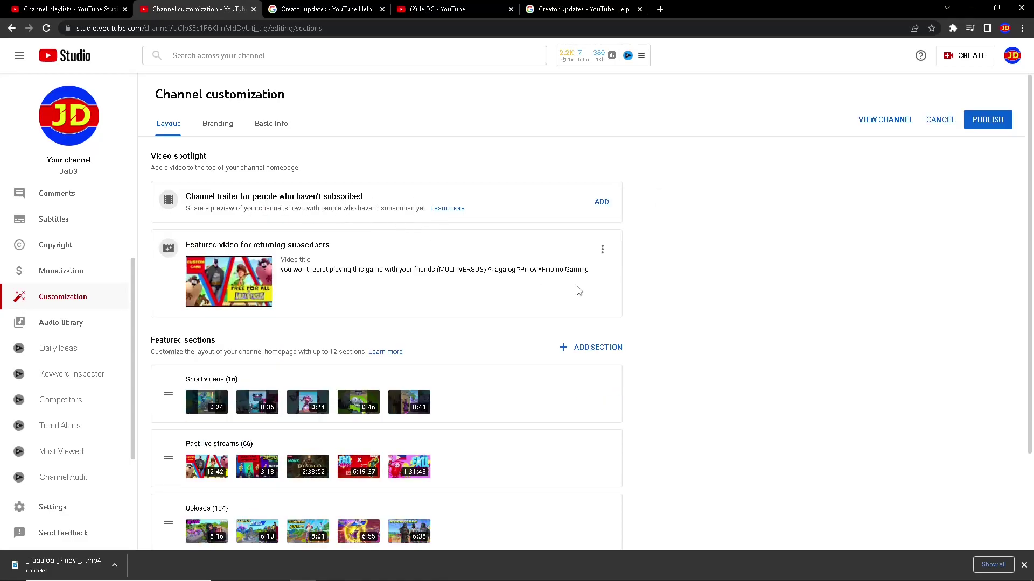
pyautogui.click(605, 251)
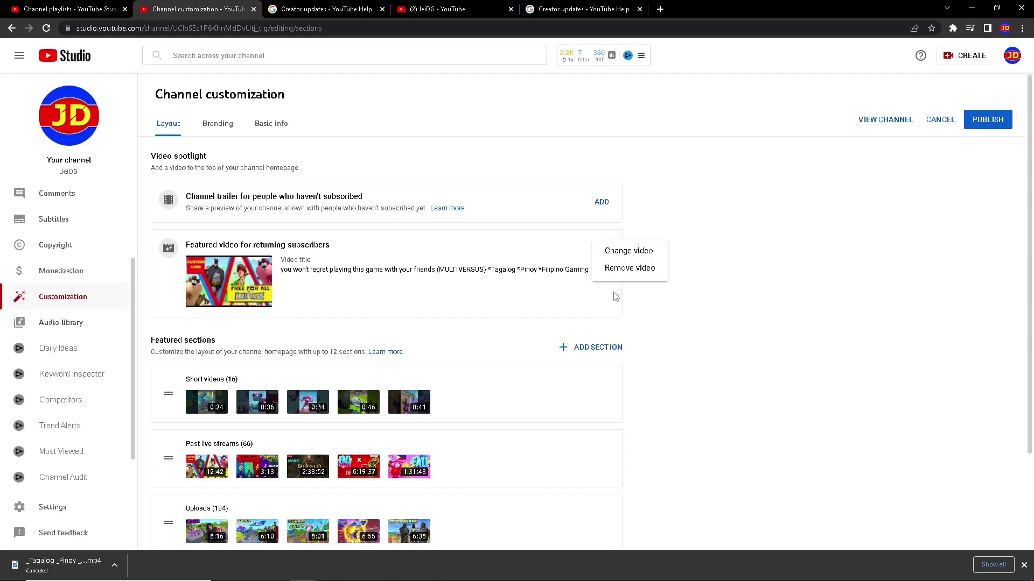
pyautogui.click(630, 268)
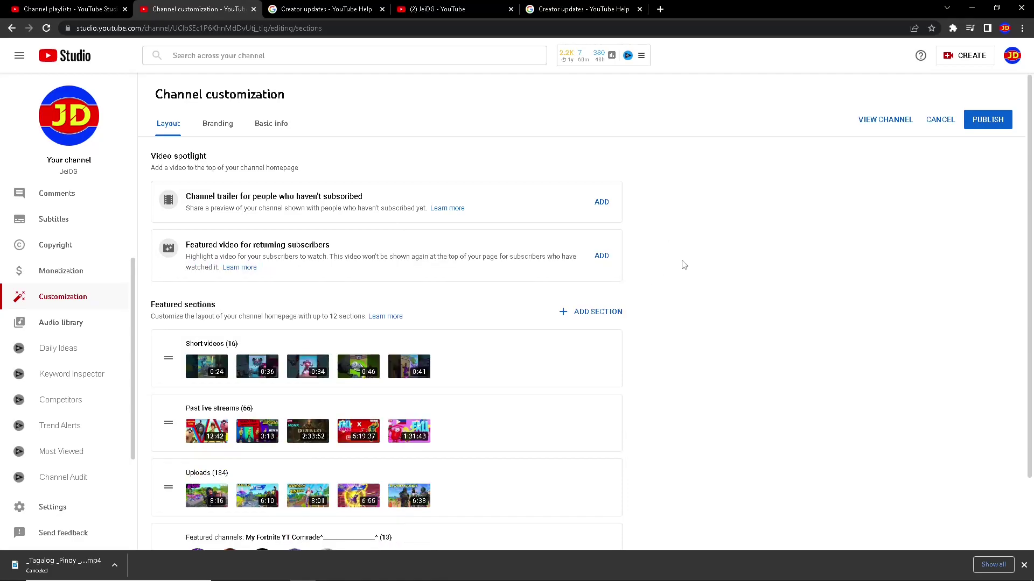
# Add "TOP 5 Free GAMES to PLAY in 2022 *Tagalog *Filipino Gaming" as the channel trailer for people who haven't subscribed
pyautogui.click(602, 202)
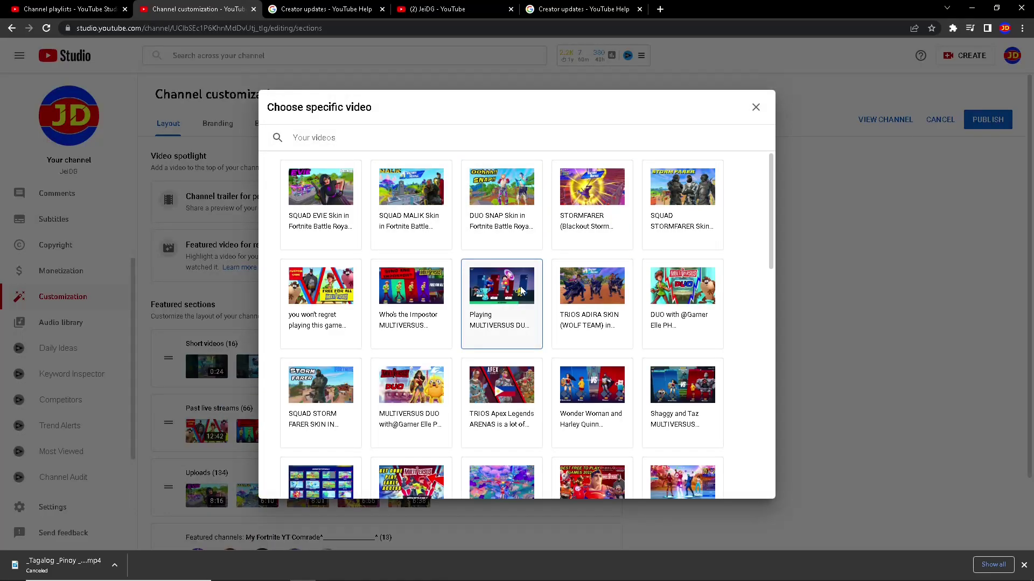
pyautogui.scroll(-1, 519, 296)
pyautogui.scroll(-1, 530, 326)
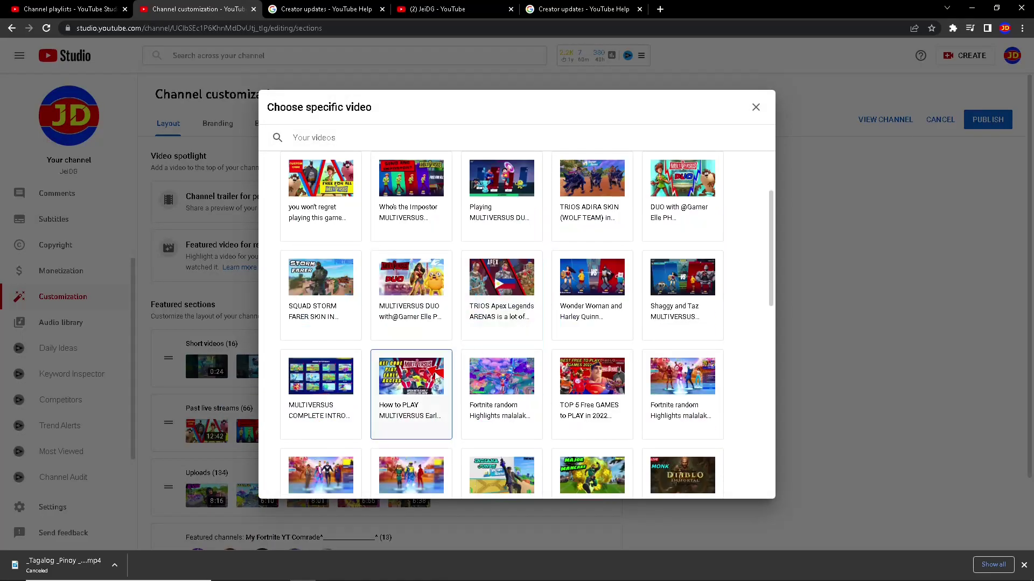
pyautogui.click(592, 389)
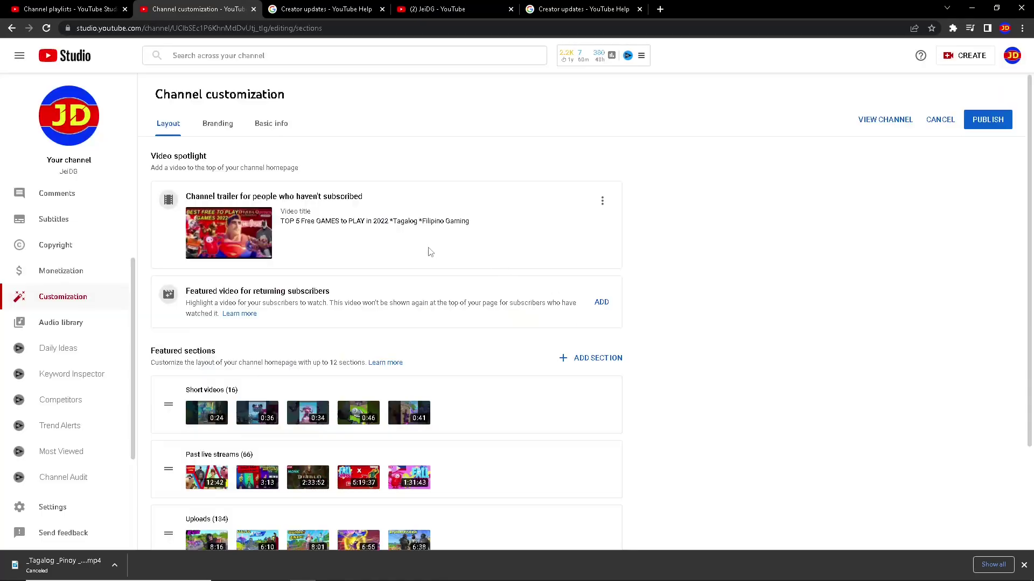
# Add "TOP 5 Free GAMES to PLAY in 2022 *Tagalog *Filipino Gaming" as the featured video for returning subscribers
pyautogui.click(601, 303)
pyautogui.scroll(-2, 647, 343)
pyautogui.scroll(-1, 647, 343)
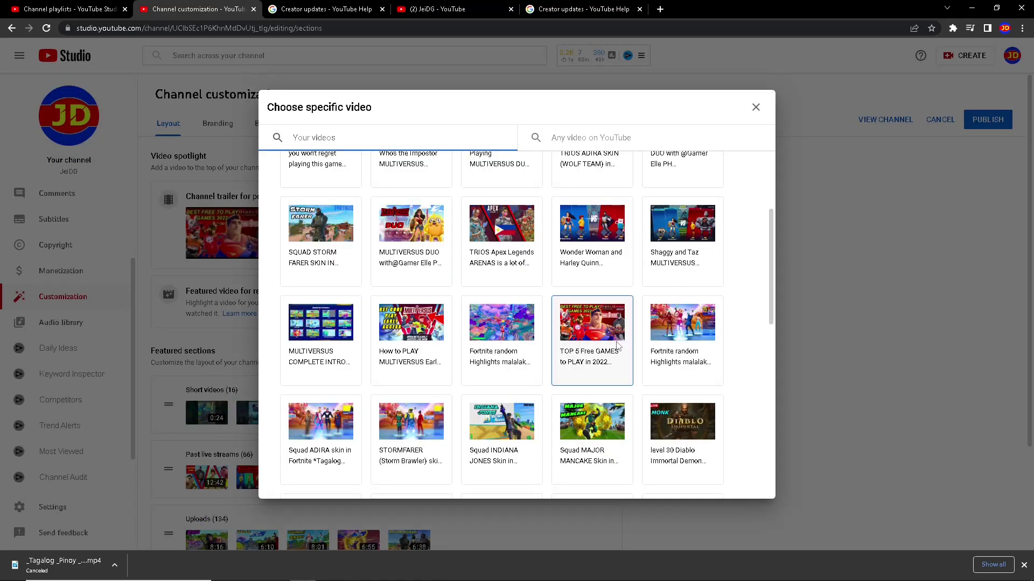
pyautogui.click(597, 335)
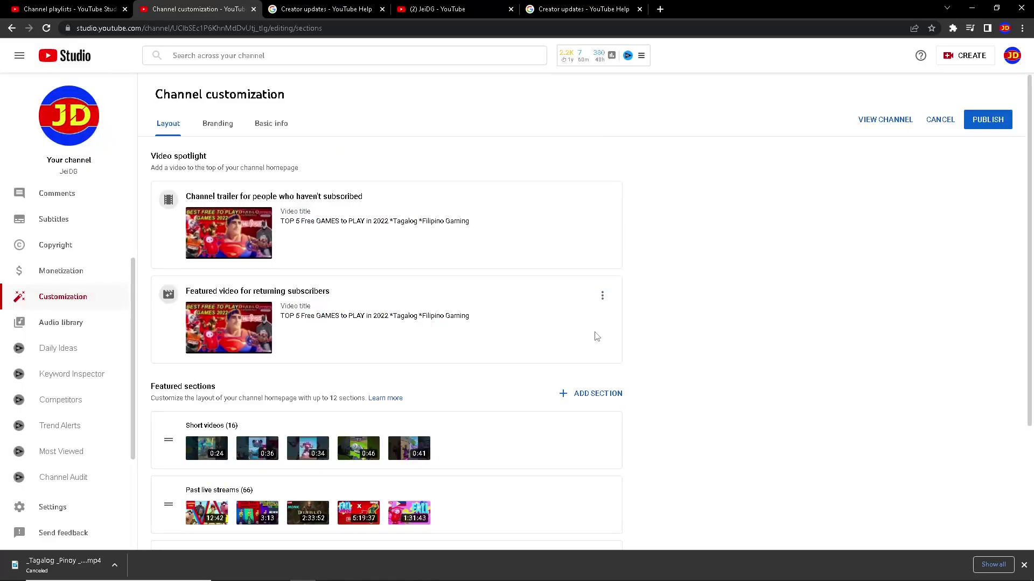
# Change the featured video for returning subscribers to "How to PLAY MULTIVERSUS Early Access *Tagalog *Pinoy *Filipino Gaming"
pyautogui.click(603, 296)
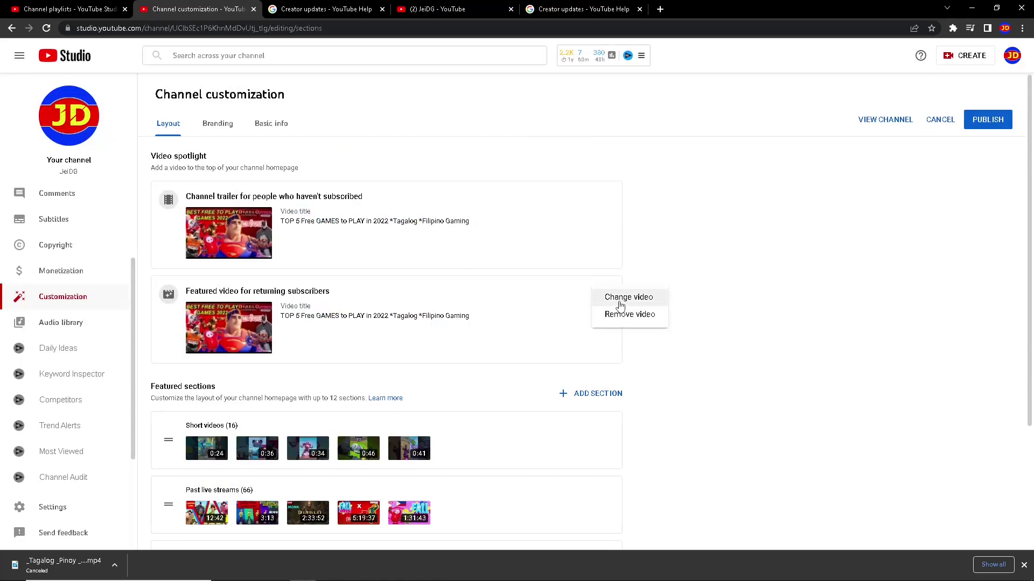
pyautogui.click(617, 298)
pyautogui.scroll(-2, 609, 330)
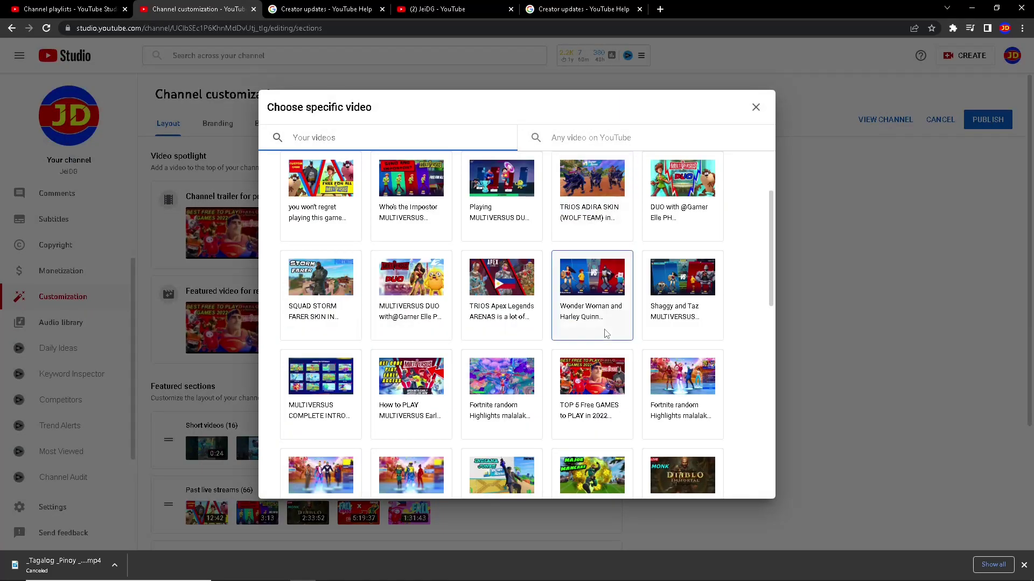
pyautogui.click(412, 386)
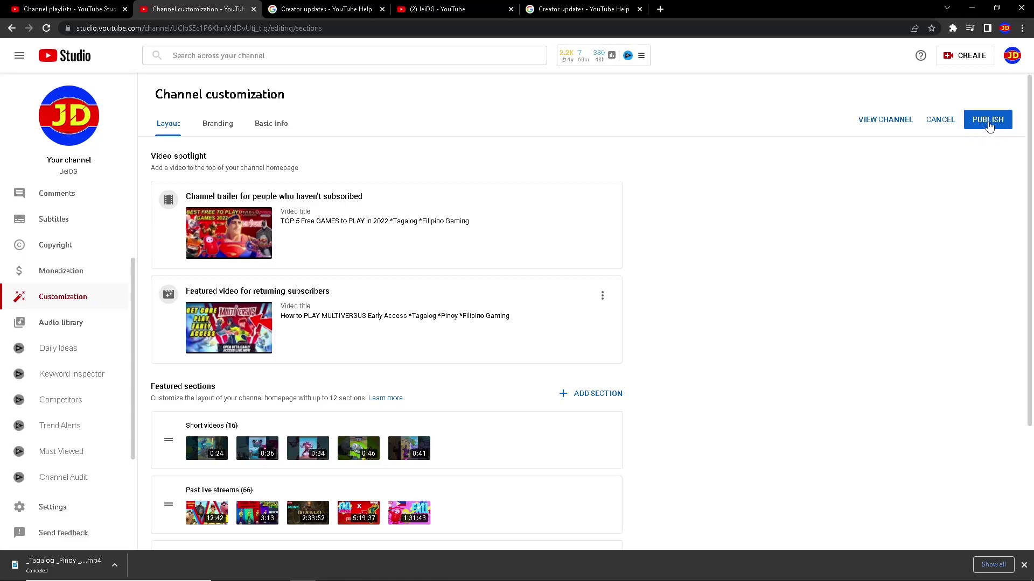
pyautogui.scroll(-2, 698, 323)
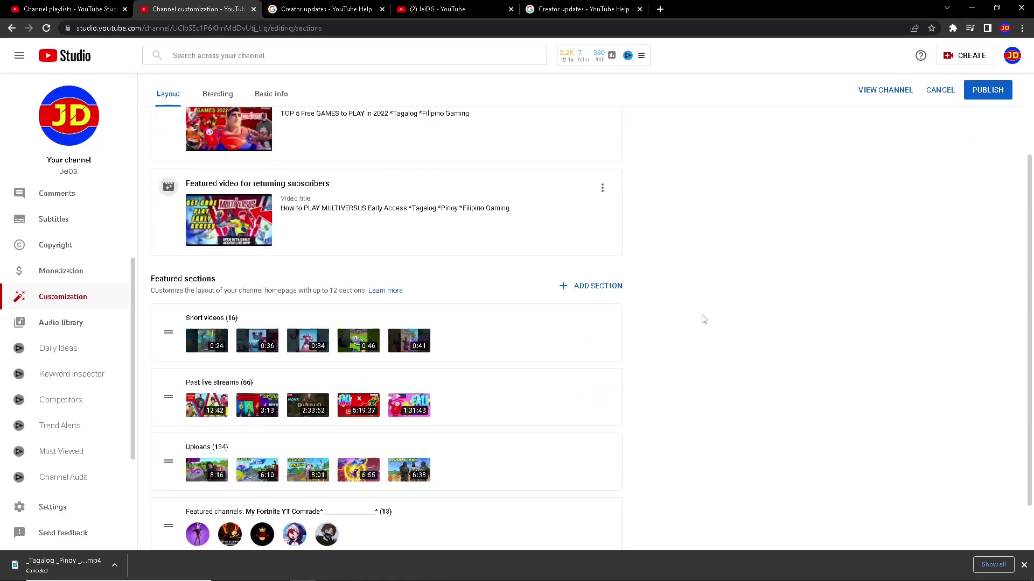
pyautogui.scroll(2, 703, 317)
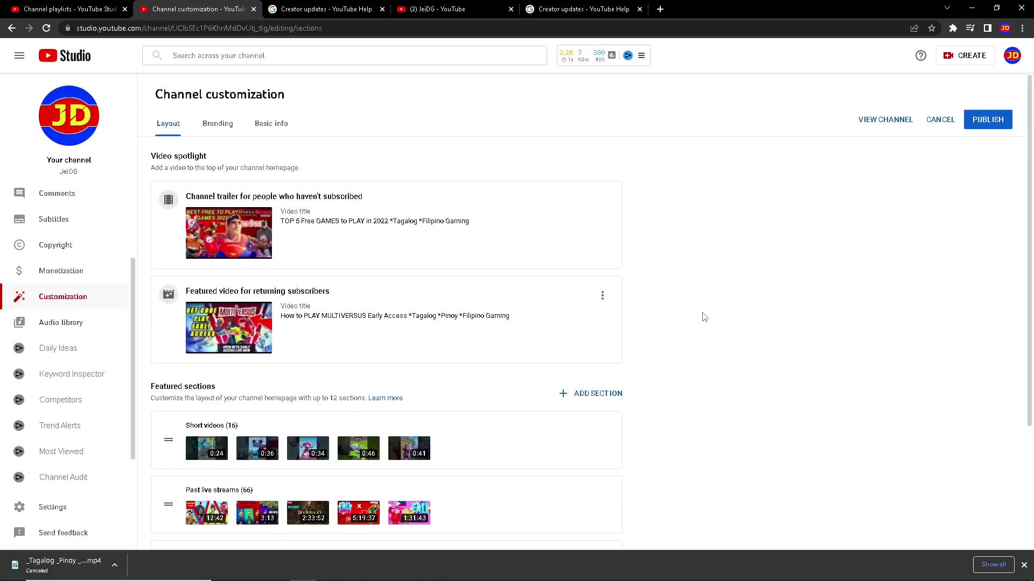
# Add a Live now section to the featured sections and move it to the first place in the order
pyautogui.scroll(-3, 704, 317)
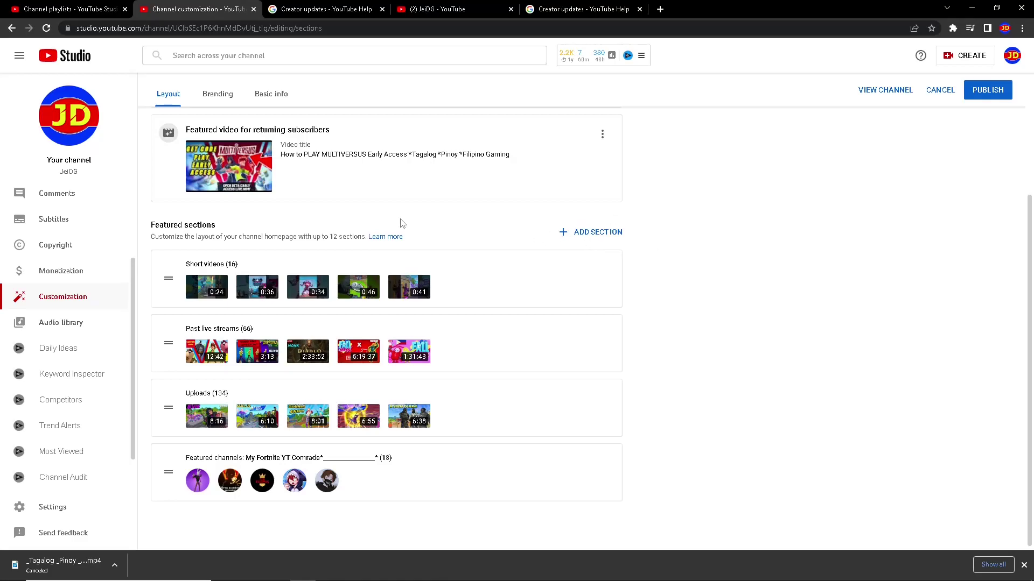
pyautogui.click(586, 234)
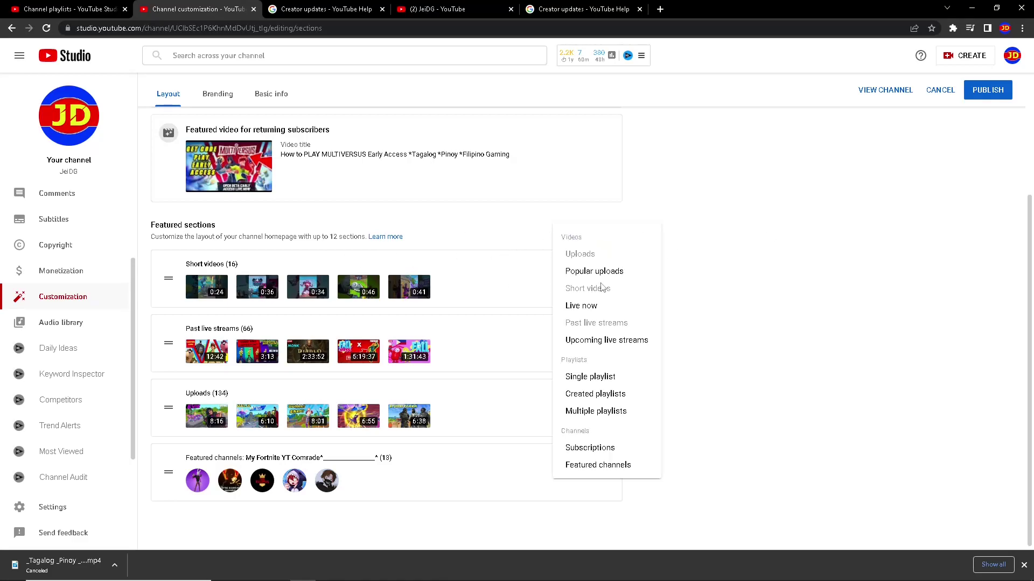
pyautogui.click(606, 311)
pyautogui.scroll(4, 605, 310)
pyautogui.scroll(-4, 605, 309)
pyautogui.moveTo(169, 487); pyautogui.dragTo(167, 213)
pyautogui.scroll(1, 235, 263)
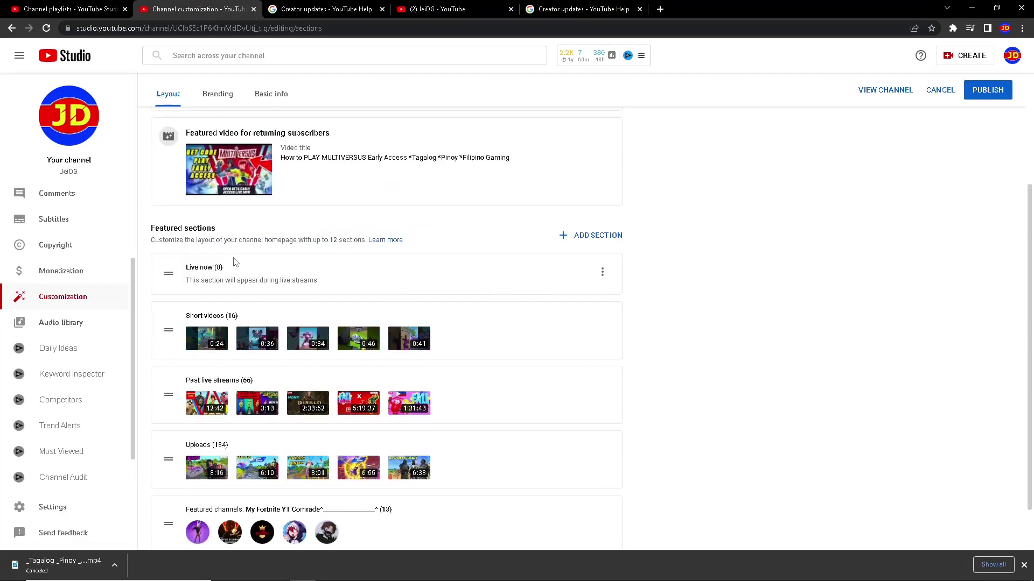
# Remove the Live now section from the featured sections
pyautogui.scroll(1, 235, 262)
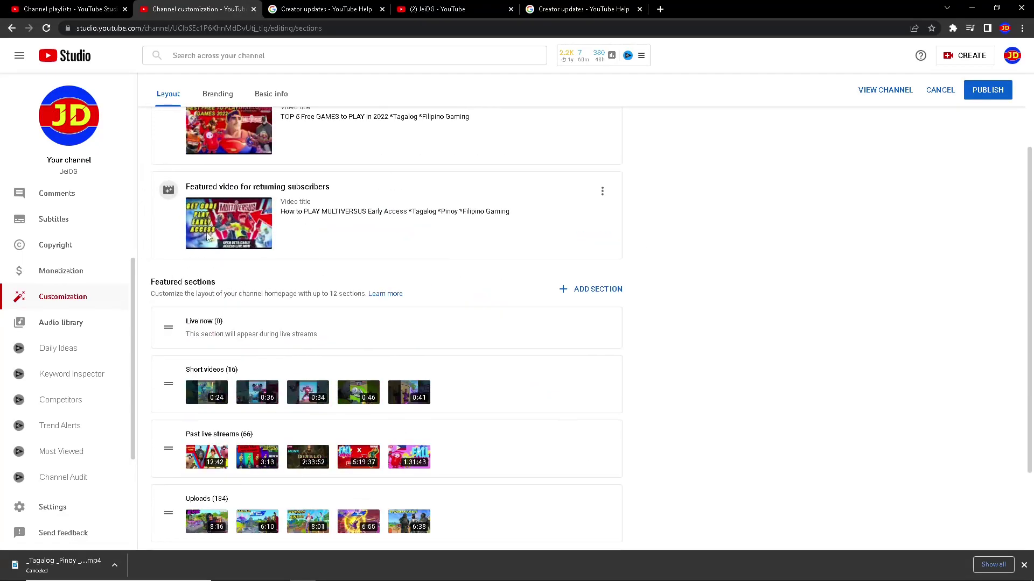
pyautogui.scroll(2, 179, 332)
pyautogui.scroll(-4, 180, 332)
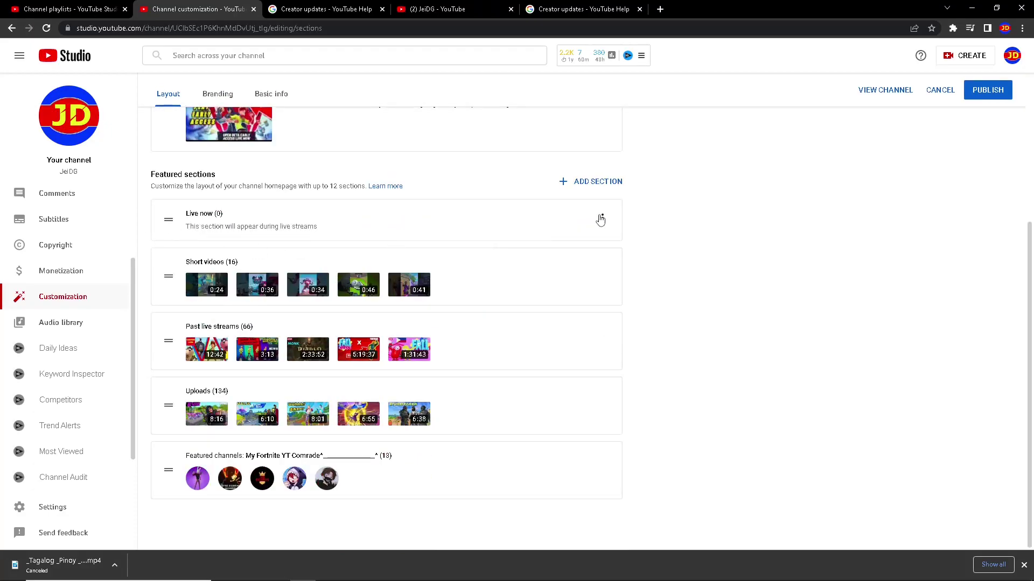
pyautogui.click(602, 219)
pyautogui.click(640, 224)
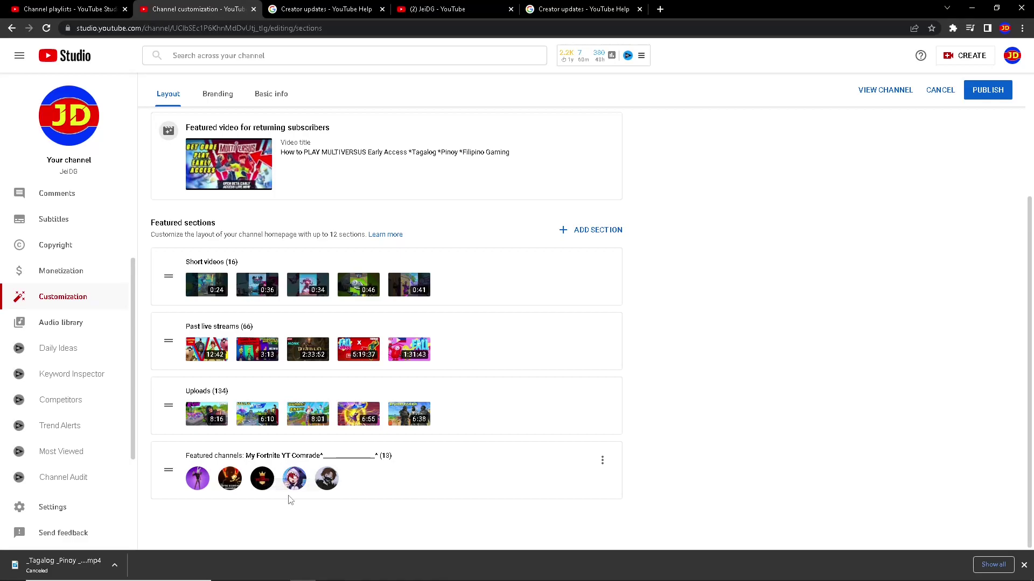
# Move the Featured channels section above Short videos in the featured sections and publish the layout changes
pyautogui.moveTo(166, 472); pyautogui.dragTo(167, 404)
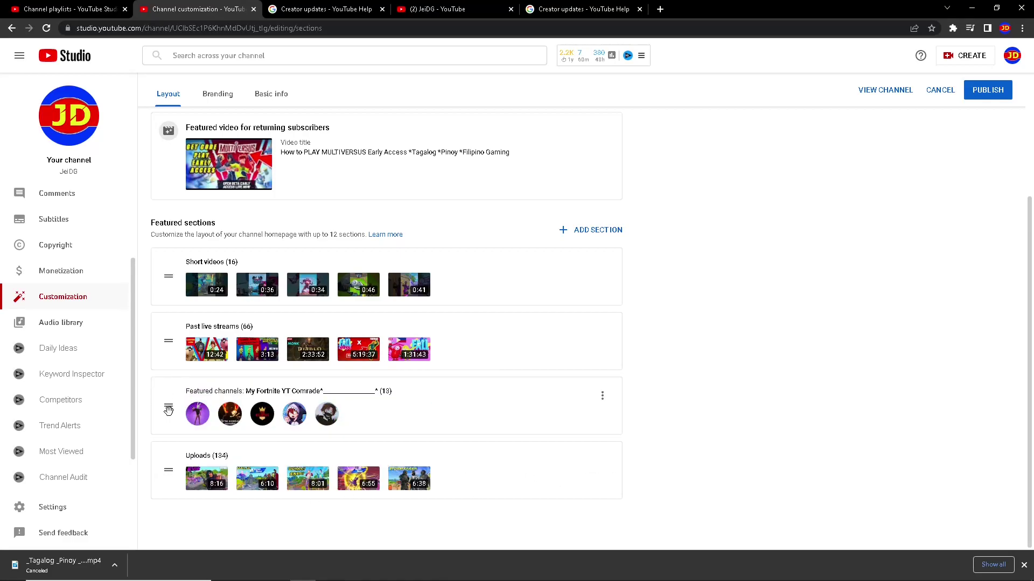
pyautogui.moveTo(166, 407); pyautogui.dragTo(168, 265)
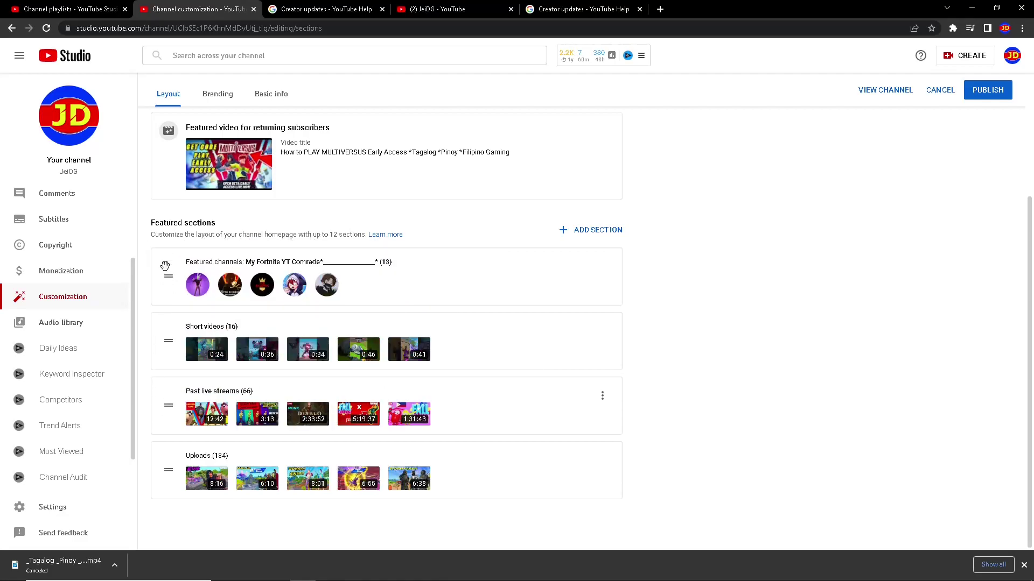
pyautogui.click(989, 91)
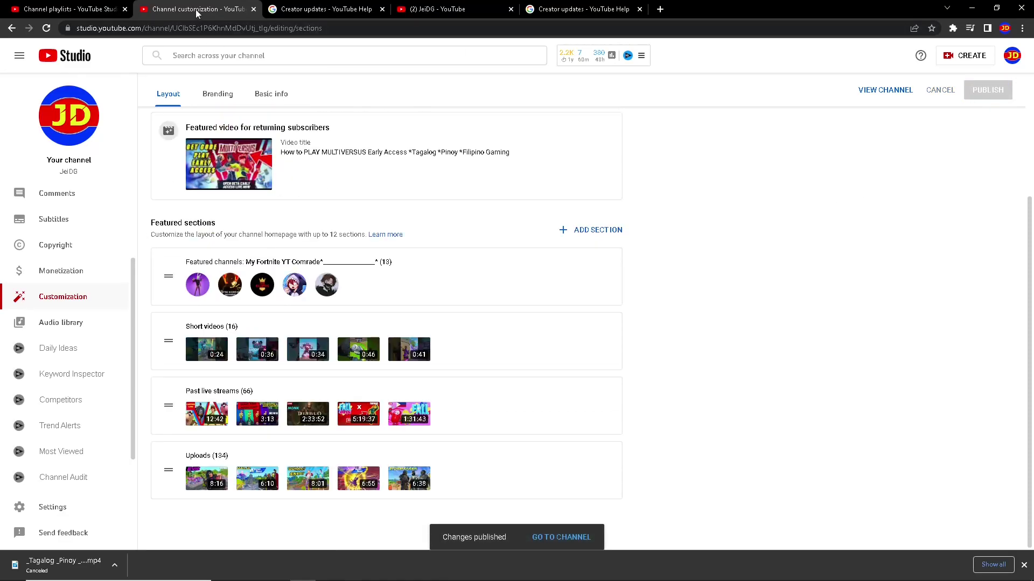
# Reload the public channel page and examine the order of its home sections, browsing the whole row of featured channels
pyautogui.click(430, 7)
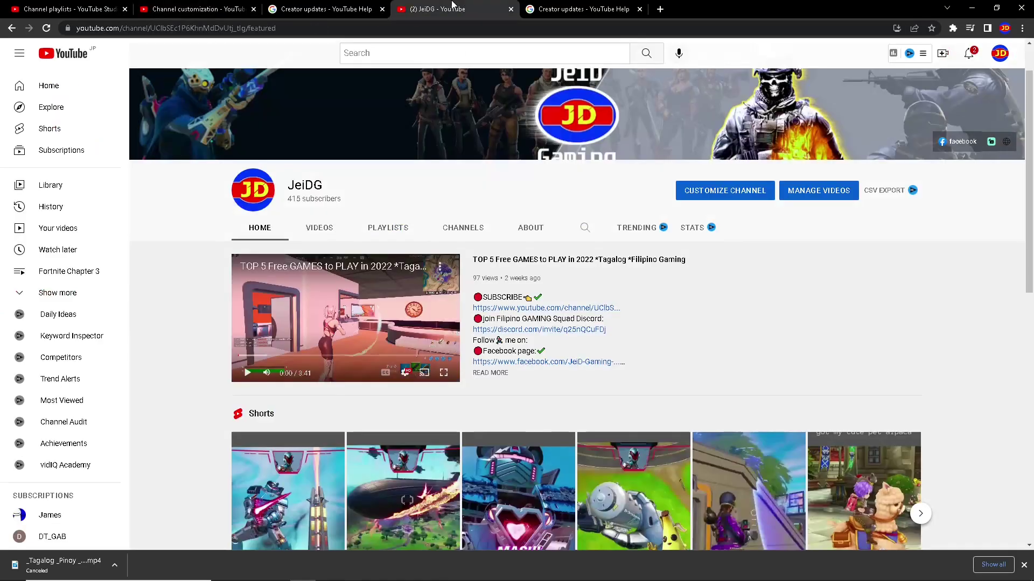
pyautogui.click(46, 28)
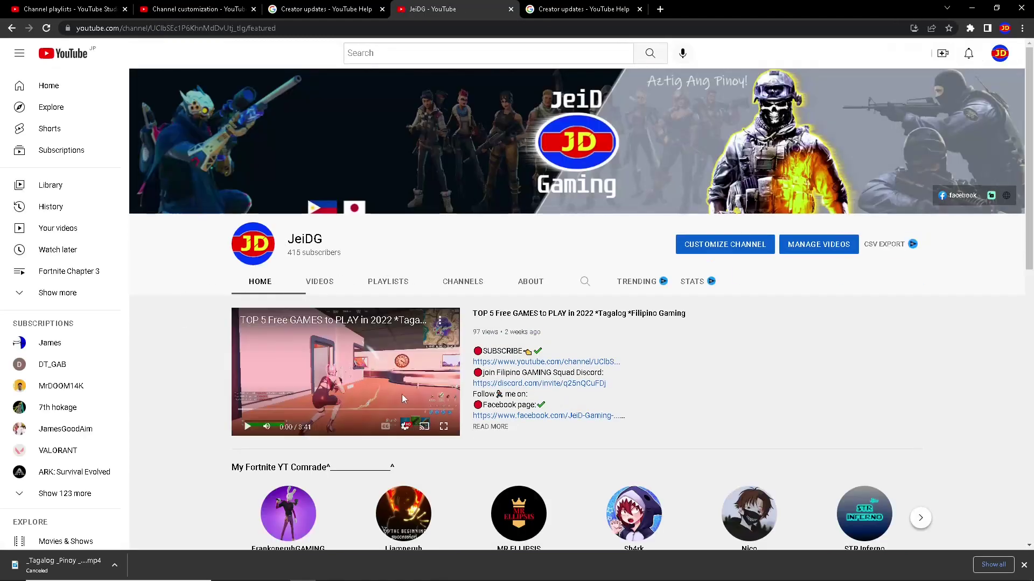
pyautogui.scroll(-4, 400, 395)
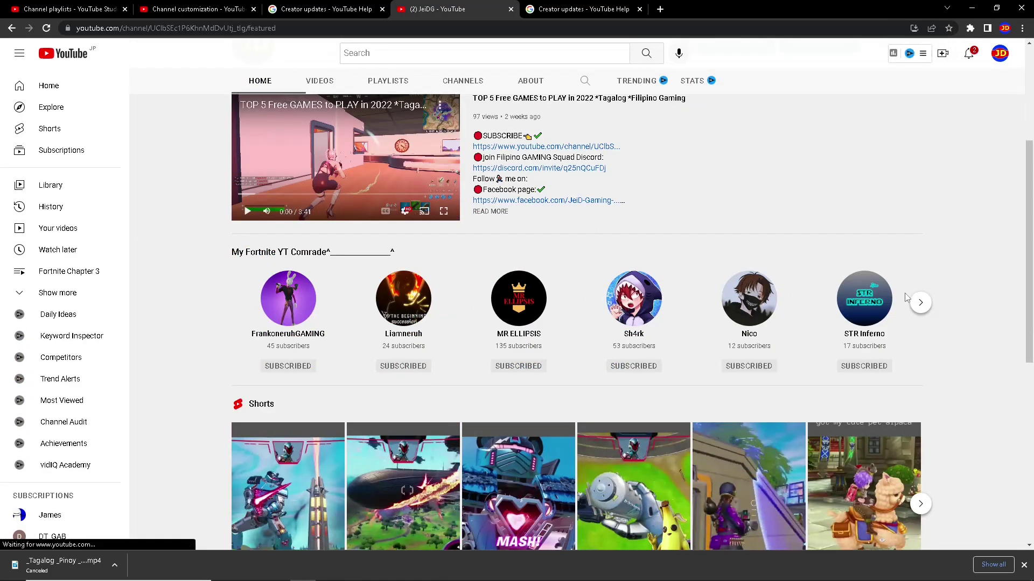
pyautogui.scroll(4, 561, 300)
pyautogui.scroll(-2, 495, 356)
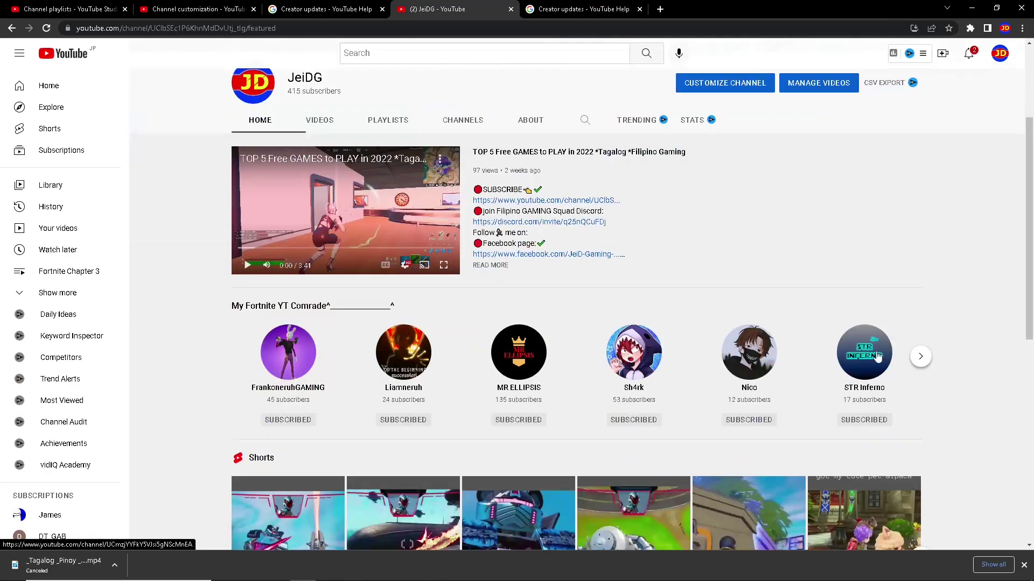
pyautogui.click(921, 357)
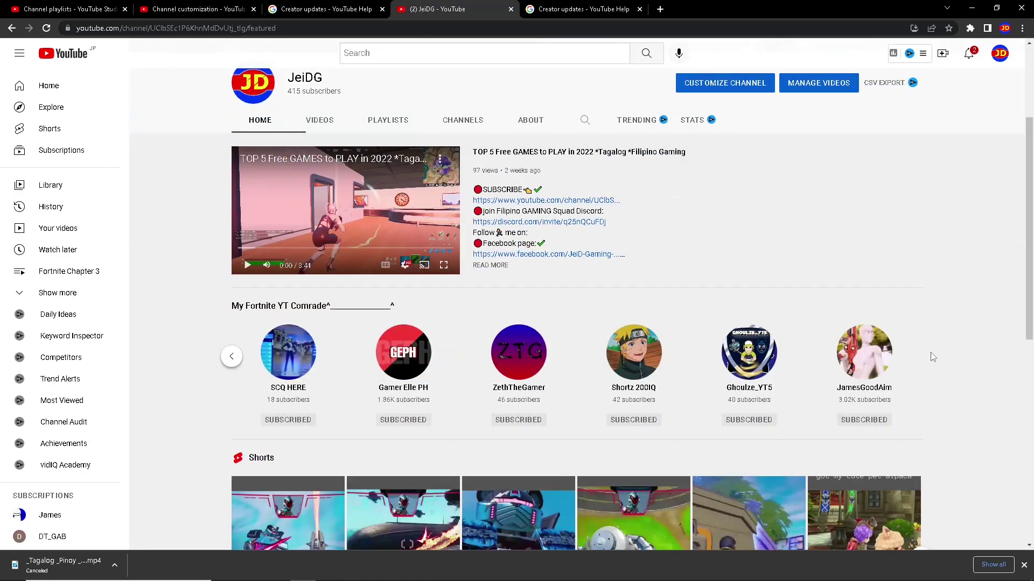
pyautogui.click(231, 358)
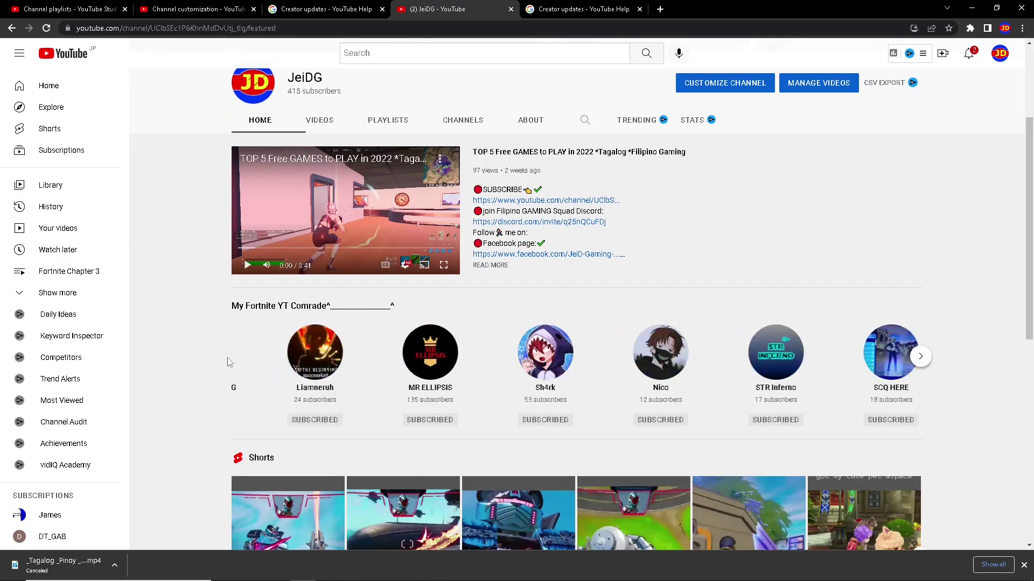
pyautogui.click(921, 356)
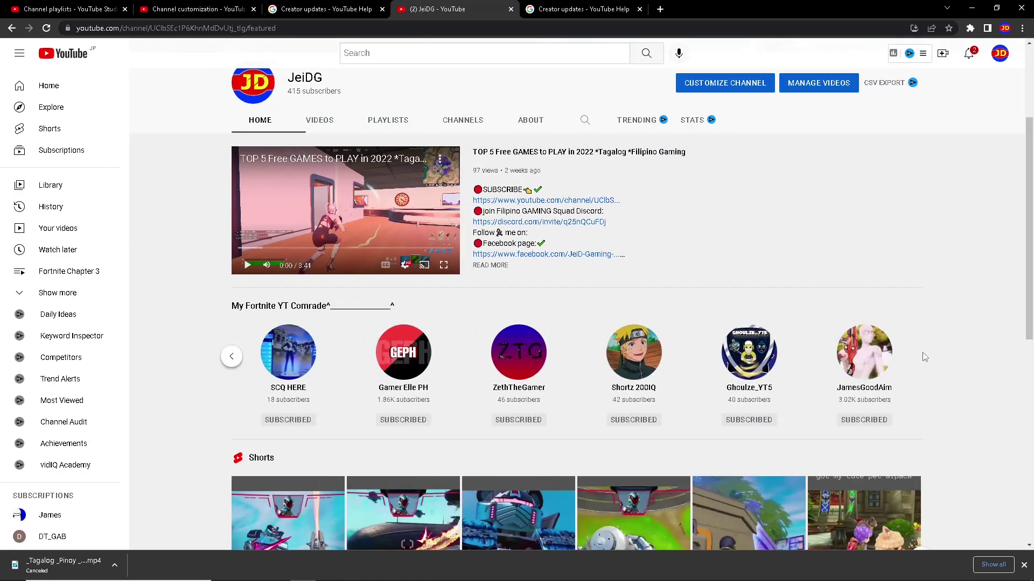
pyautogui.scroll(-3, 924, 353)
pyautogui.scroll(6, 942, 334)
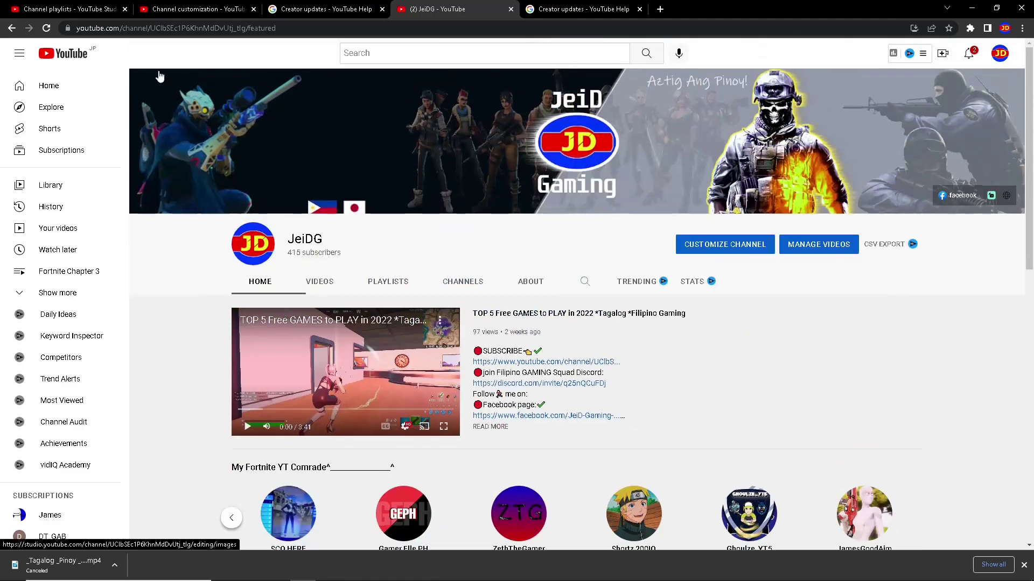
# Return to the Studio layout settings, move the Featured channels section below Uploads, and publish the change
pyautogui.click(188, 7)
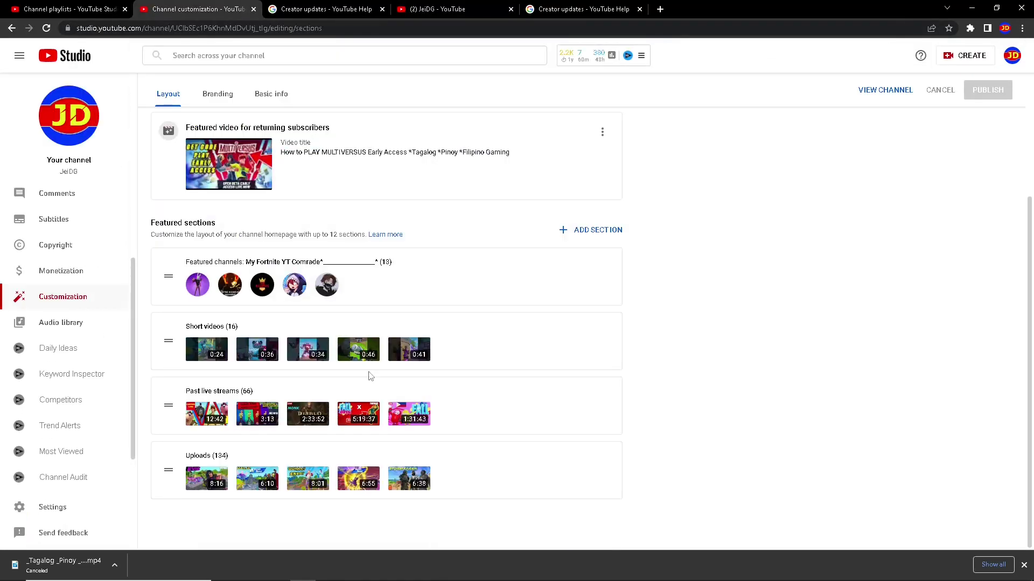
pyautogui.moveTo(168, 276); pyautogui.dragTo(169, 470)
pyautogui.click(988, 90)
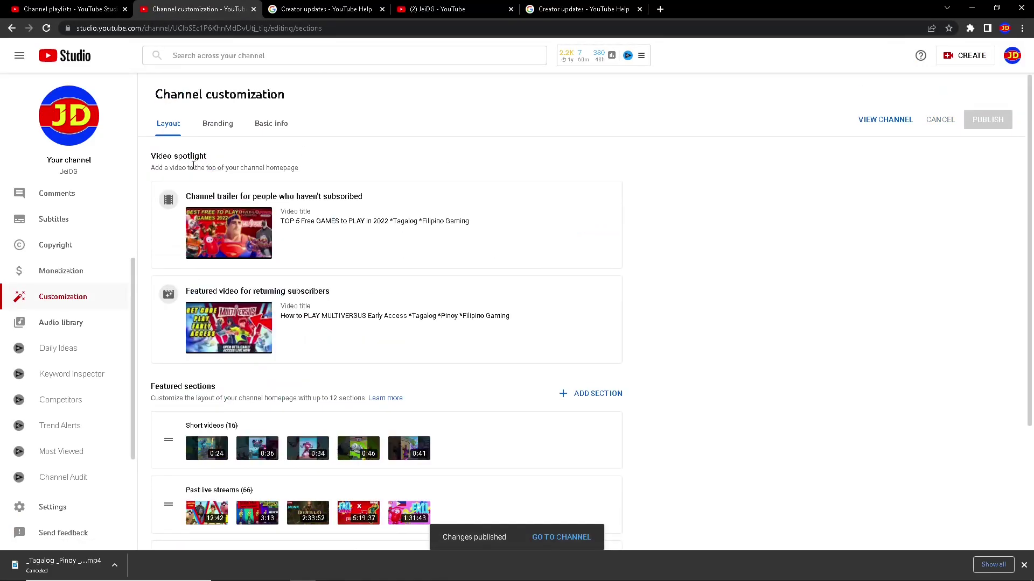
# Open the channel's Branding settings and read the size and file requirements for the profile picture
pyautogui.click(224, 127)
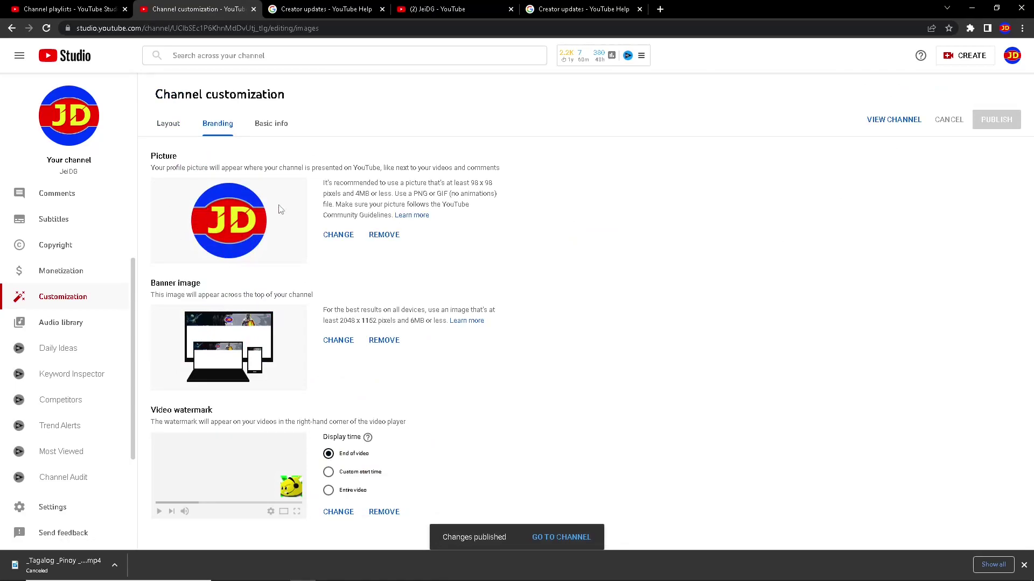
pyautogui.moveTo(472, 183); pyautogui.dragTo(502, 189)
pyautogui.click(471, 187)
pyautogui.click(488, 184)
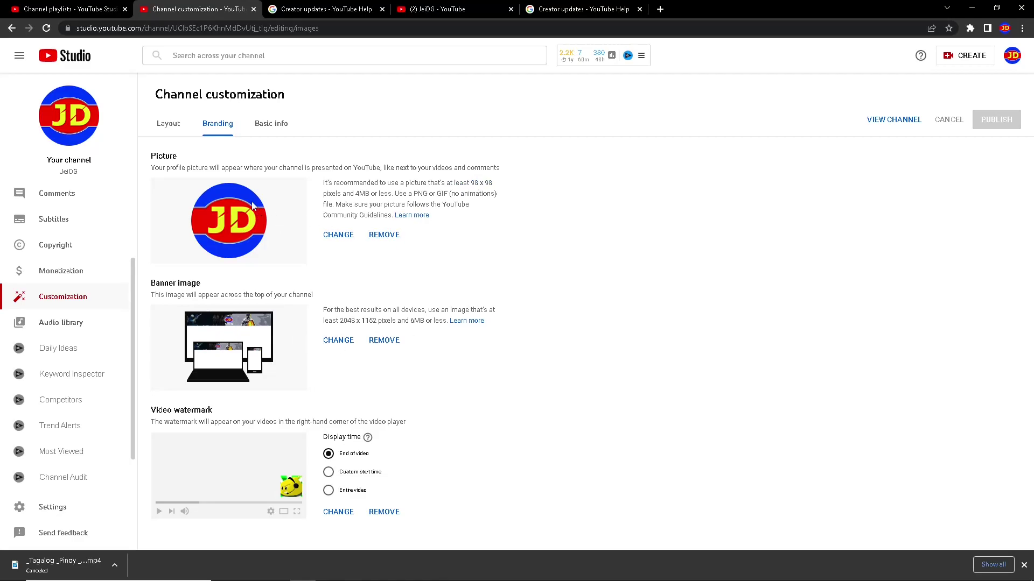
pyautogui.moveTo(390, 185); pyautogui.dragTo(469, 205)
pyautogui.click(441, 204)
pyautogui.moveTo(380, 183); pyautogui.dragTo(399, 197)
pyautogui.click(399, 197)
# Read the recommended banner image size, check the banner on the public channel page, and return to the Branding settings
pyautogui.moveTo(350, 324); pyautogui.dragTo(389, 321)
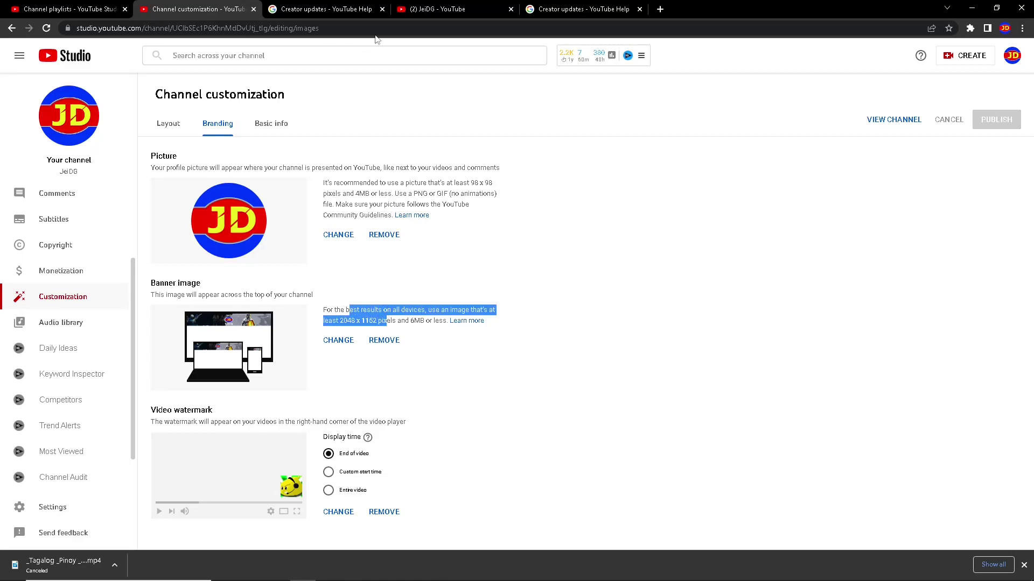
pyautogui.click(425, 11)
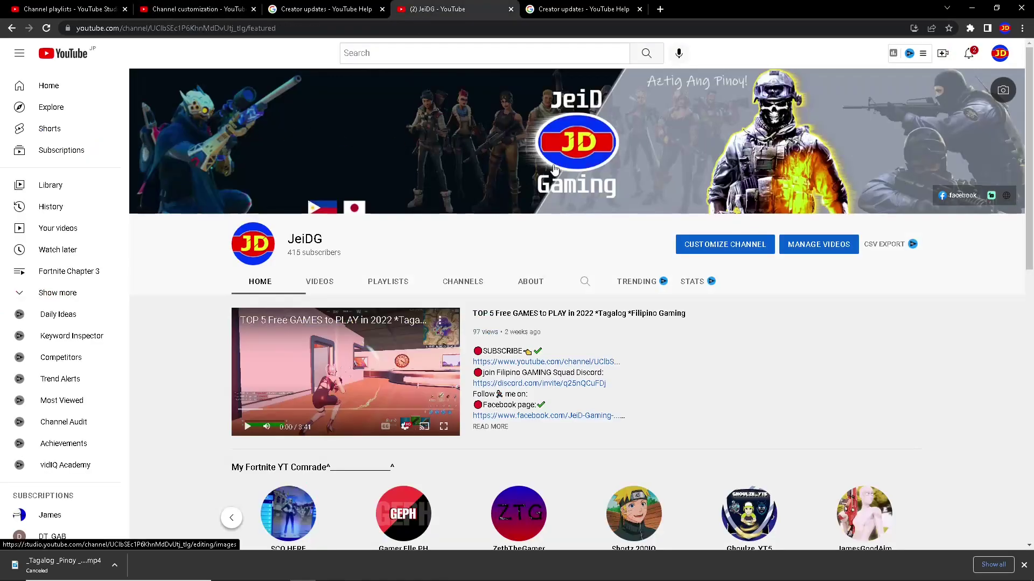
pyautogui.click(408, 127)
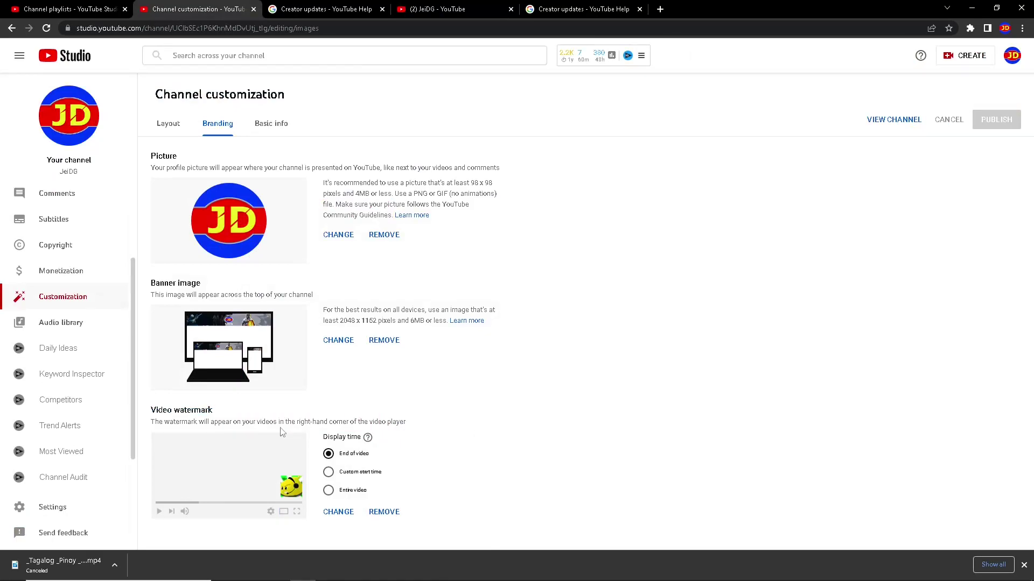
# Try the Entire video display time for the video watermark, then restore it to End of video
pyautogui.moveTo(172, 408); pyautogui.dragTo(227, 410)
pyautogui.click(221, 436)
pyautogui.click(329, 490)
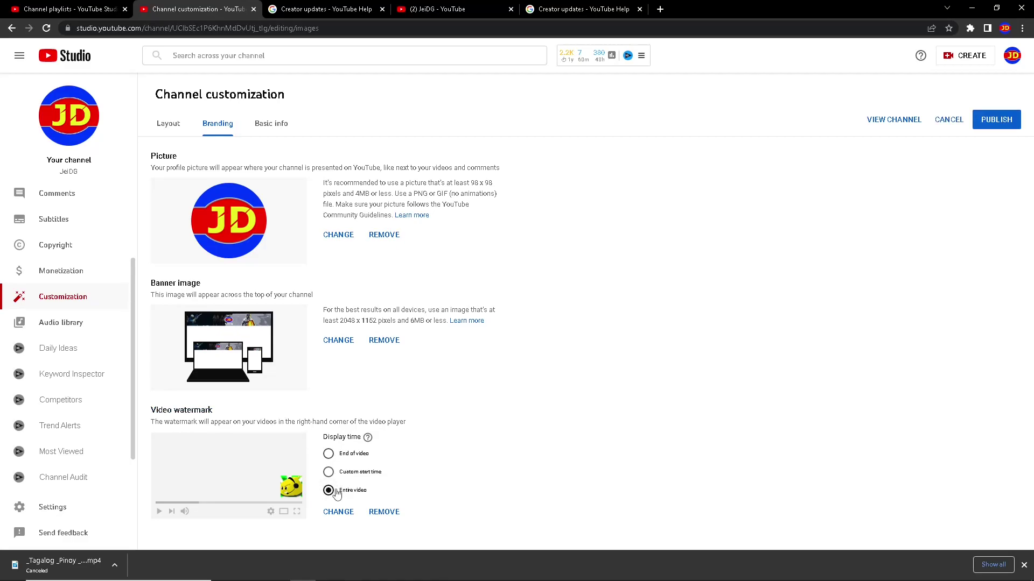
pyautogui.click(335, 457)
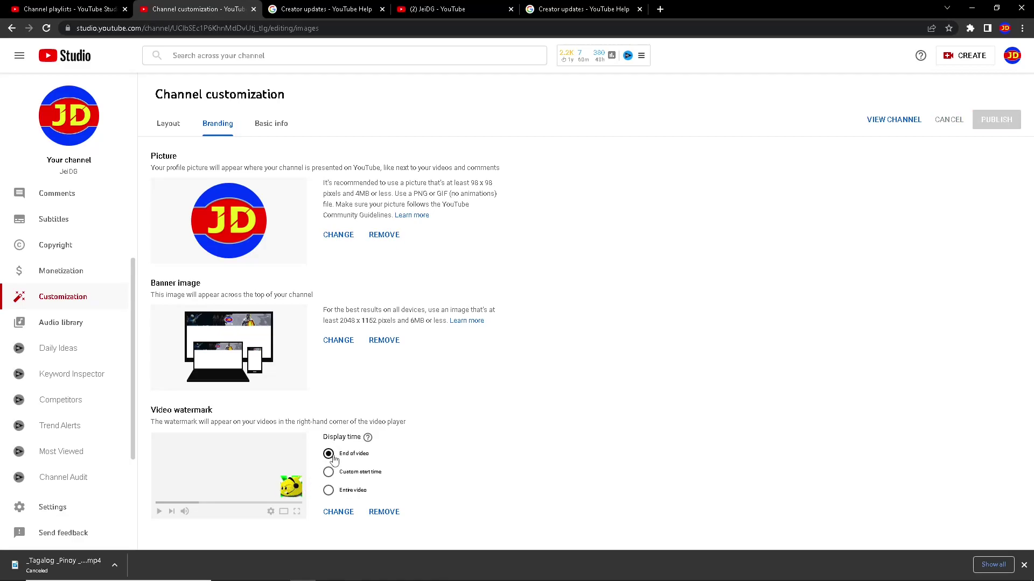
pyautogui.click(329, 491)
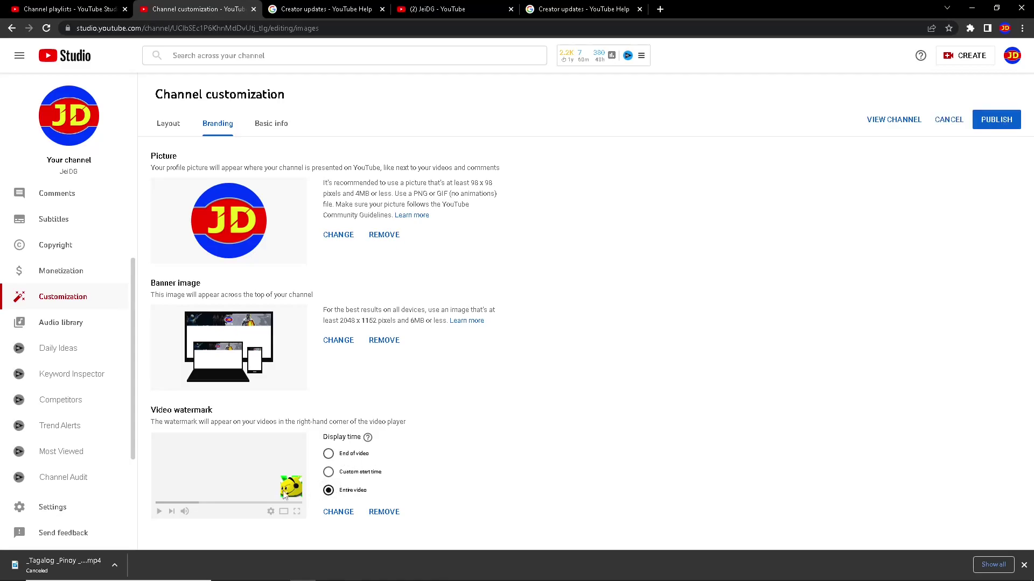
pyautogui.click(328, 455)
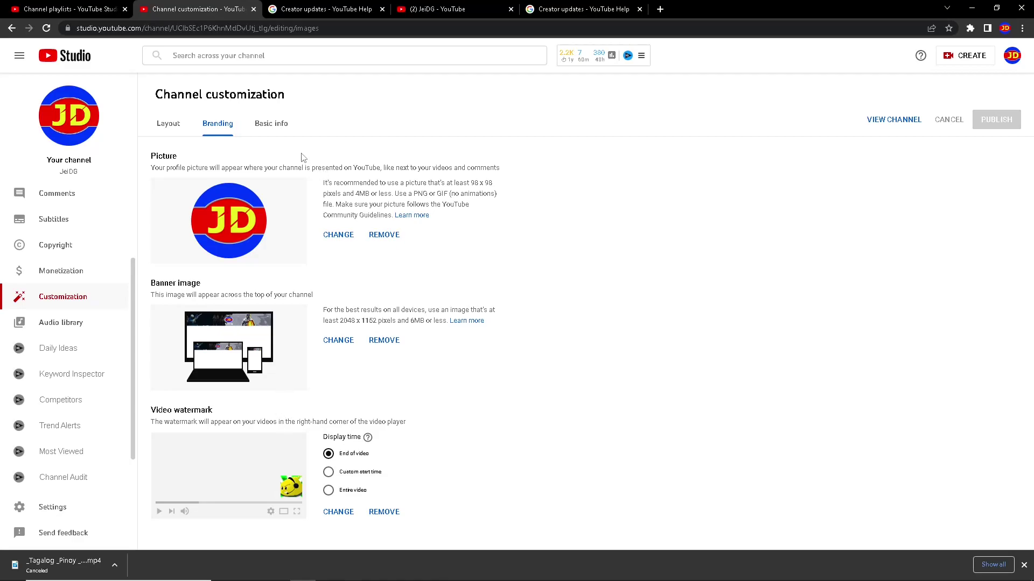
# Open the channel's Basic info settings and find the matching description in the About section of the public channel page
pyautogui.click(262, 128)
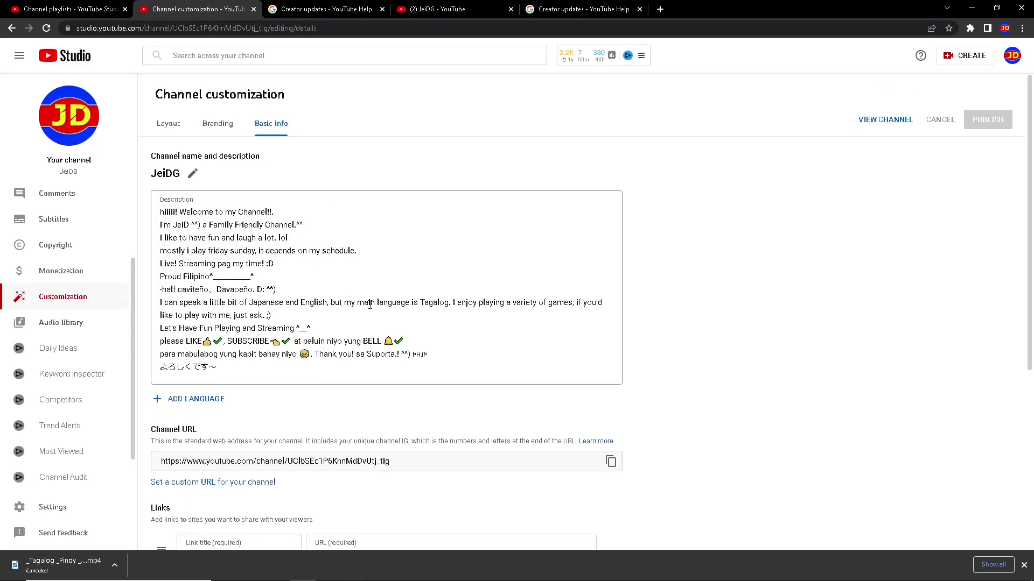
pyautogui.click(423, 10)
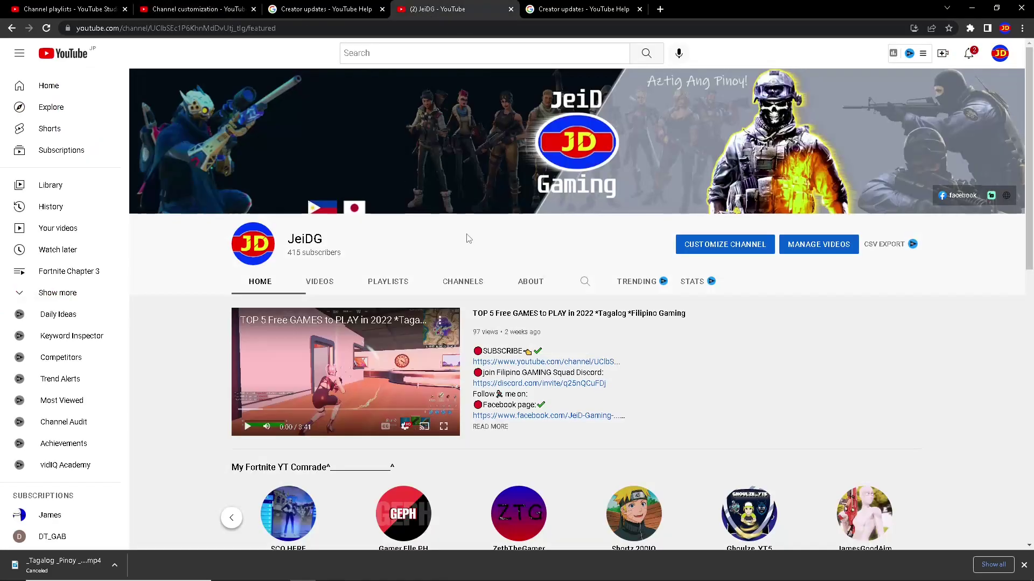
pyautogui.click(531, 282)
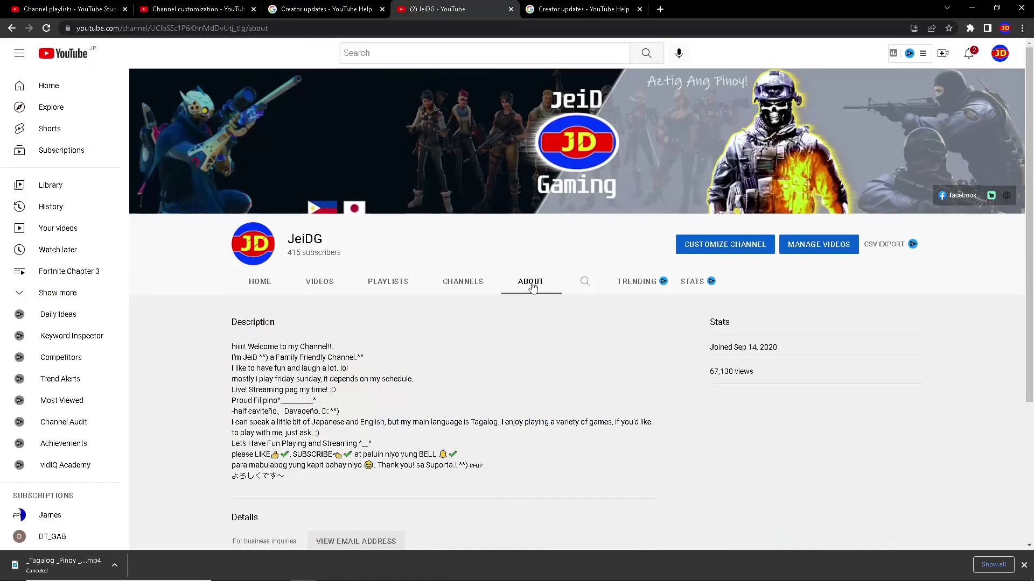
pyautogui.scroll(-1, 533, 288)
pyautogui.scroll(-1, 533, 288)
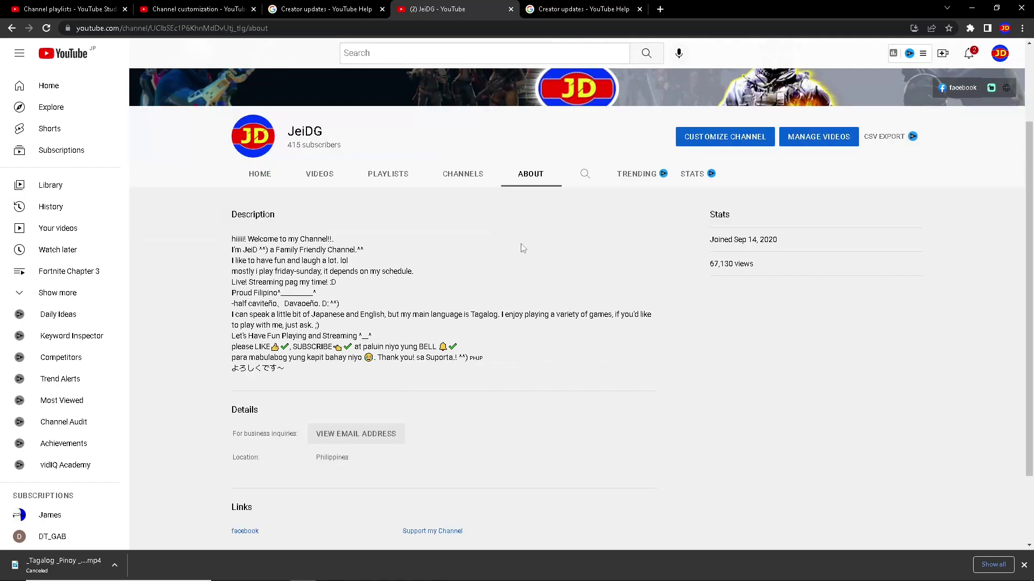
pyautogui.moveTo(489, 364); pyautogui.dragTo(303, 99)
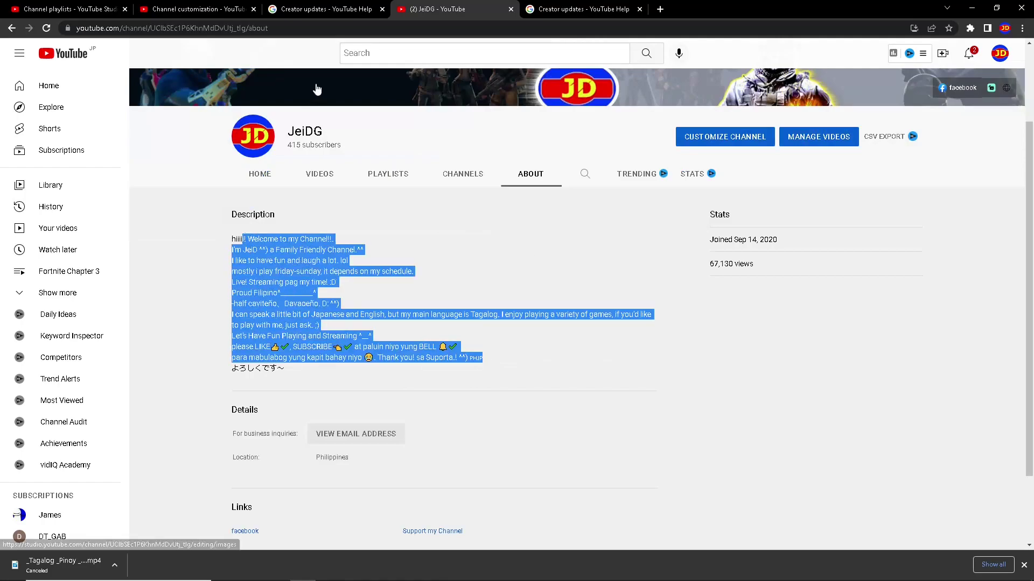
# Select the whole channel description in the Basic info settings and compare it with the public About section
pyautogui.click(201, 7)
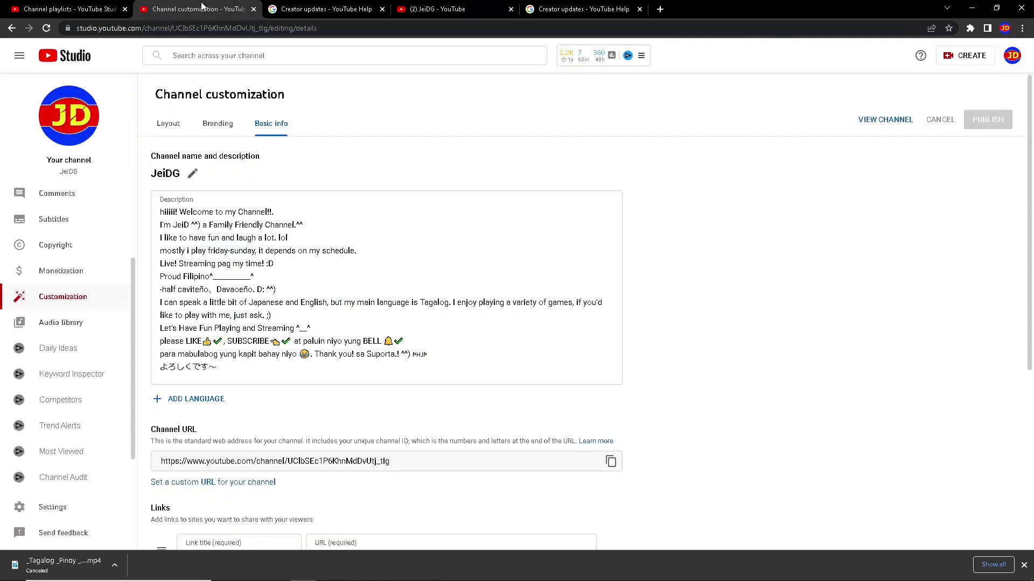
pyautogui.click(443, 362)
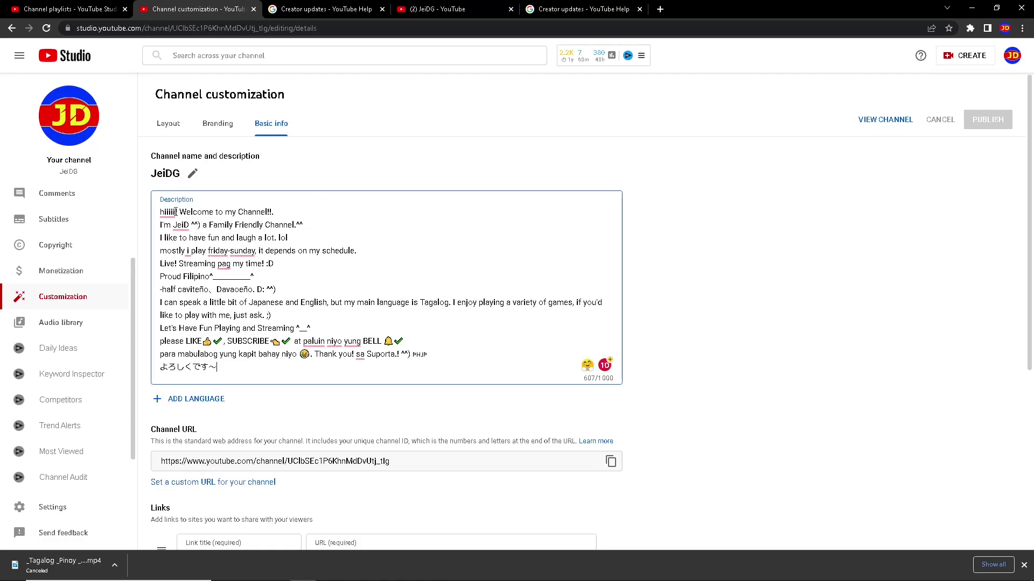
pyautogui.moveTo(233, 365); pyautogui.dragTo(158, 215)
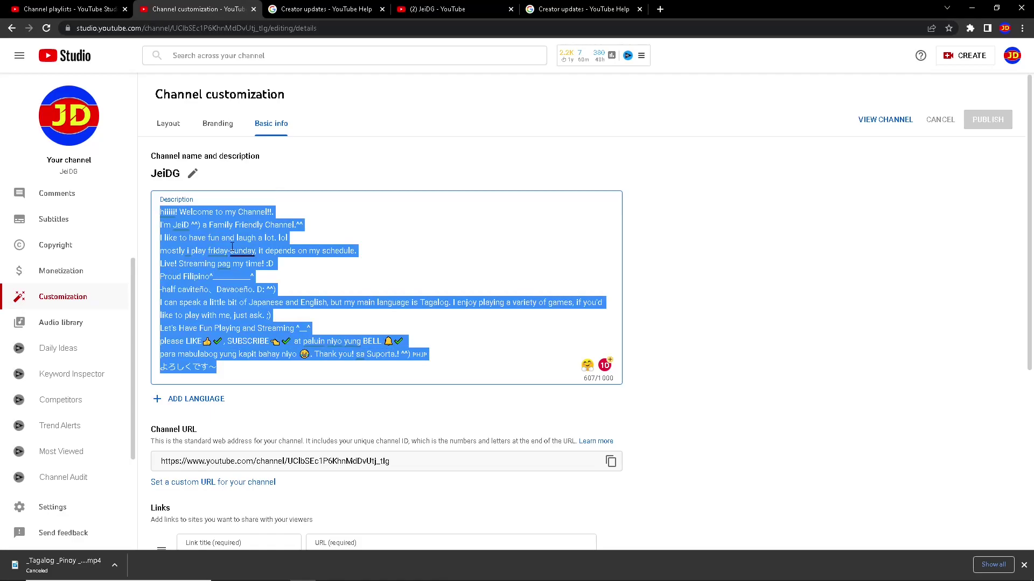
pyautogui.click(429, 15)
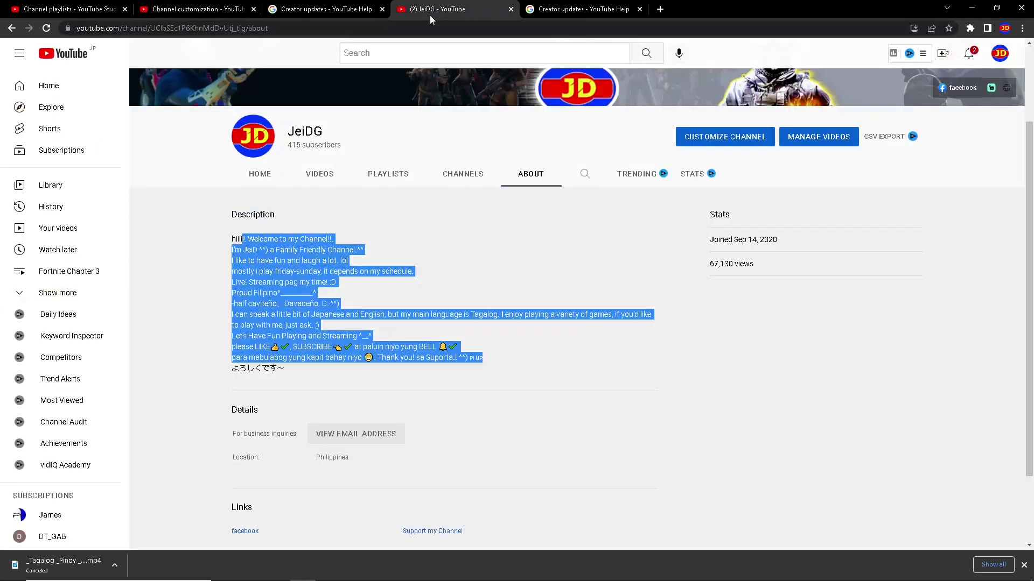
pyautogui.click(325, 300)
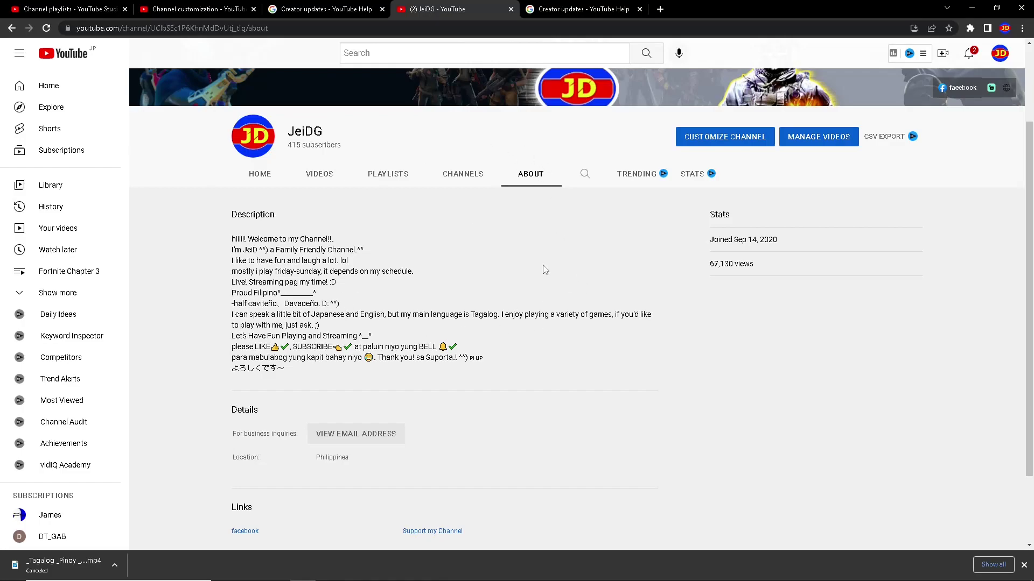
pyautogui.scroll(2, 543, 264)
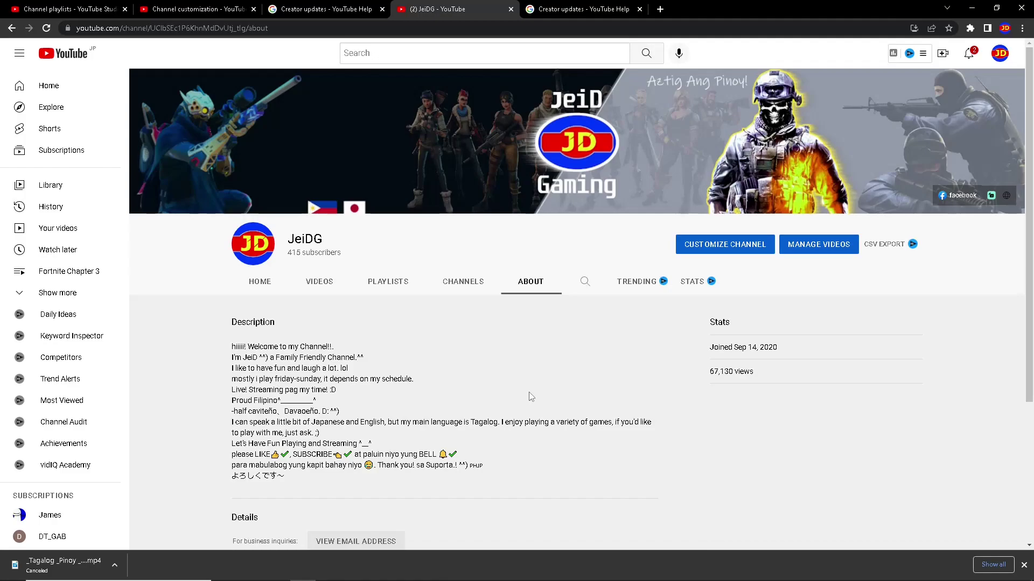
# Return to the Basic info settings, open the channel translation dialog for adding a language, and cancel it
pyautogui.click(211, 13)
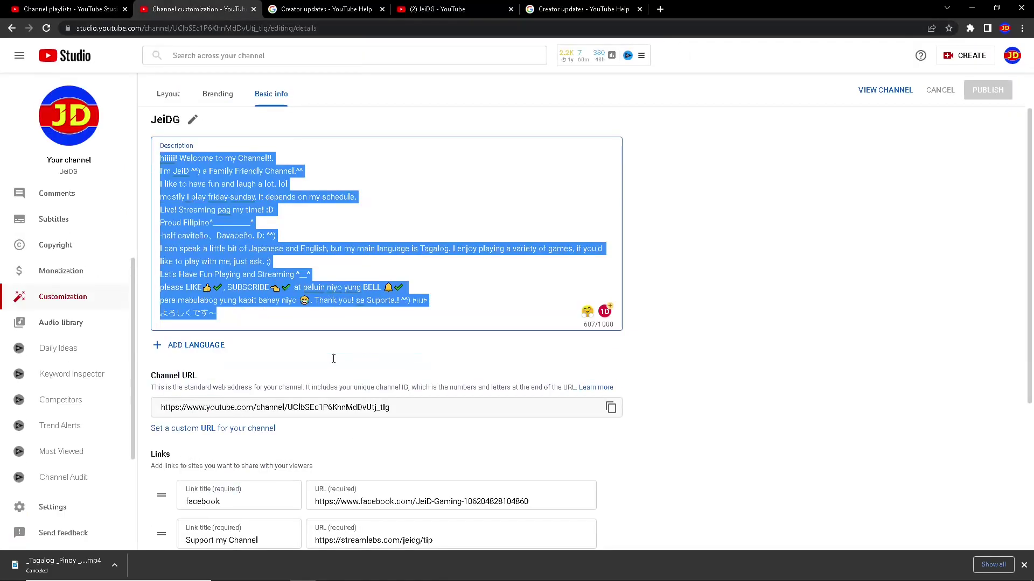
pyautogui.click(377, 347)
pyautogui.scroll(-1, 404, 345)
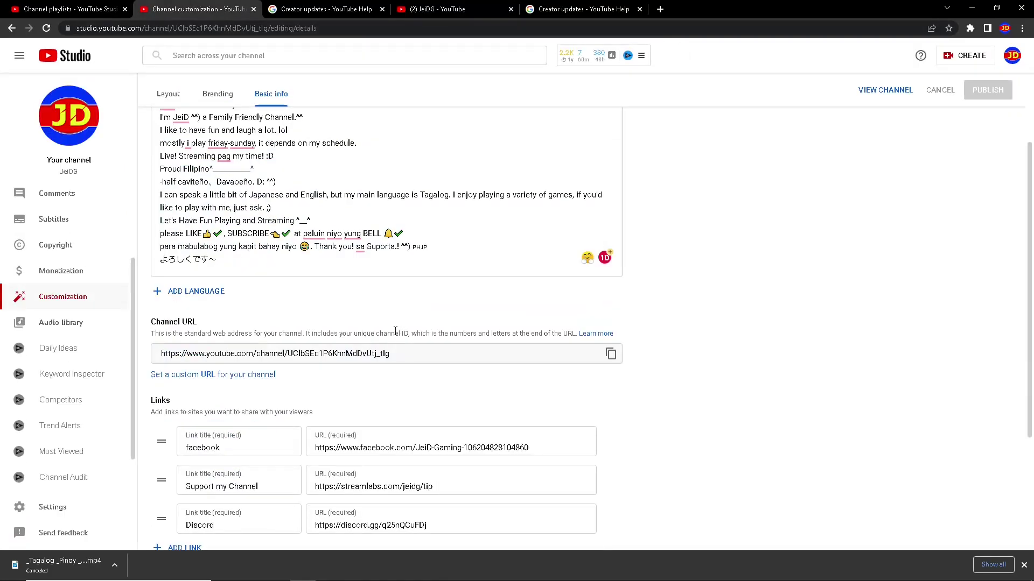
pyautogui.click(204, 297)
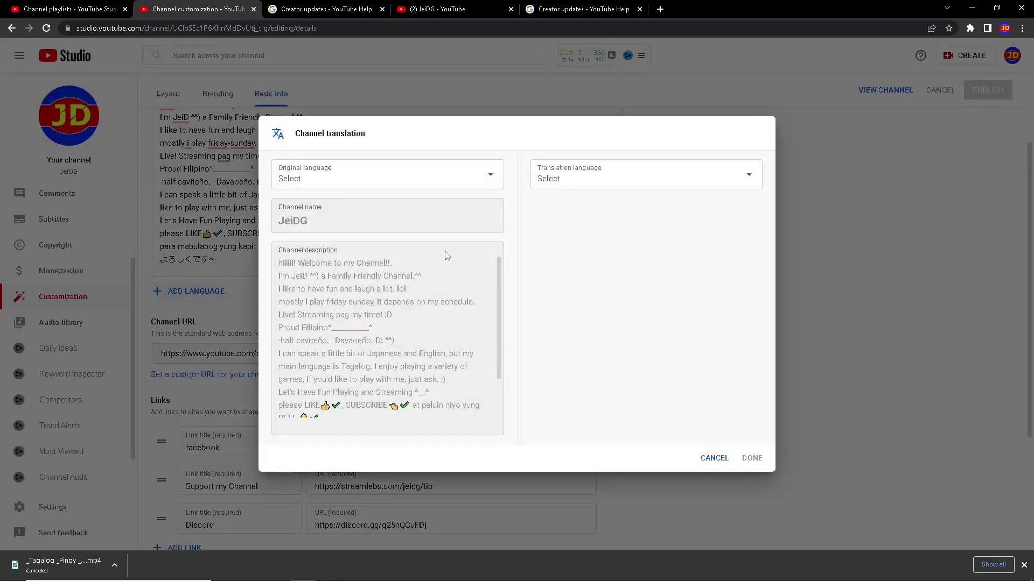
pyautogui.click(715, 462)
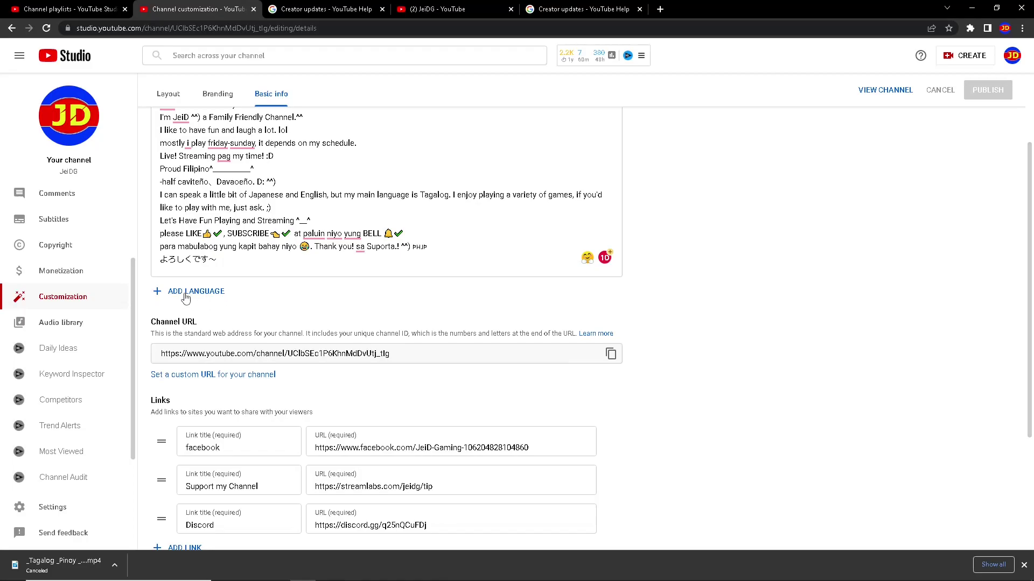
# Examine the channel URL, try a custom URL with "aming" added to its end, and clear the added letters
pyautogui.scroll(-1, 462, 307)
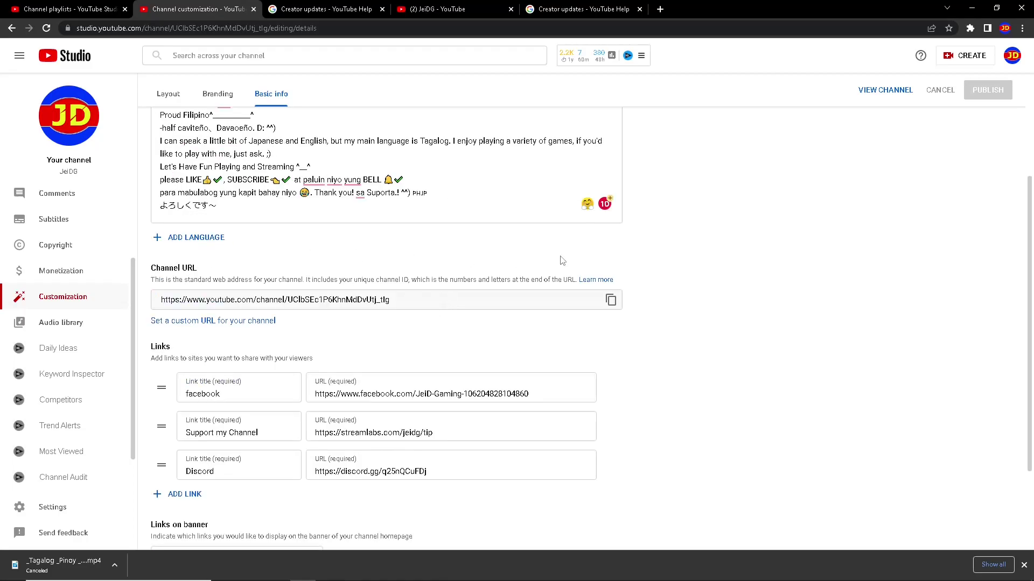
pyautogui.tripleClick(391, 305)
pyautogui.click(316, 305)
pyautogui.scroll(-1, 596, 301)
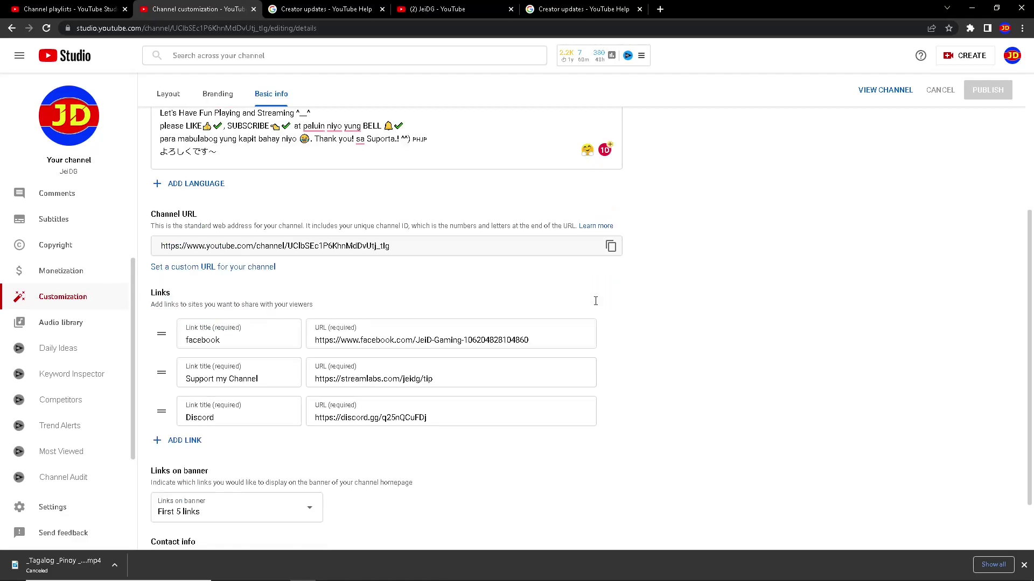
pyautogui.click(227, 269)
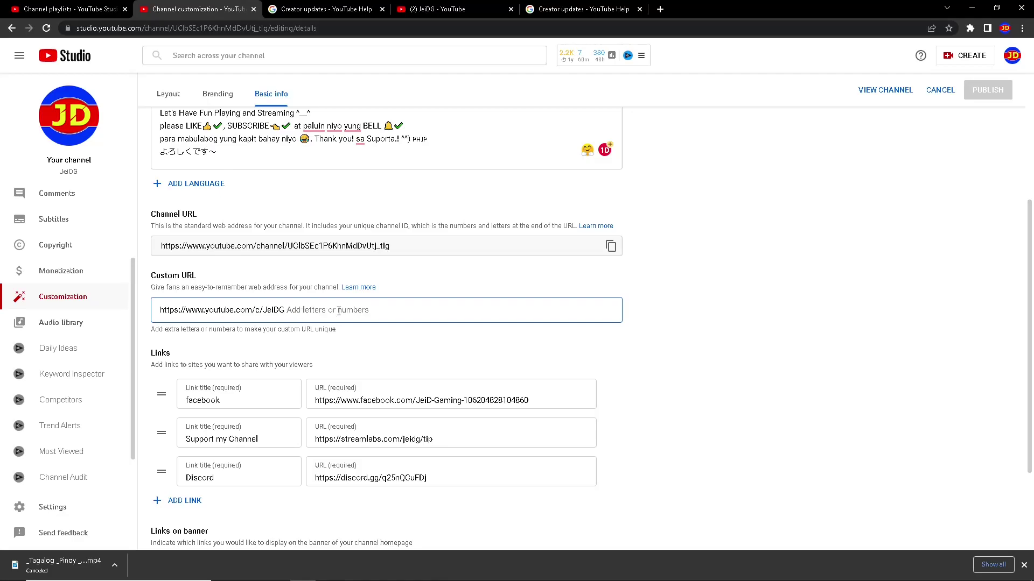
pyautogui.write('aming')
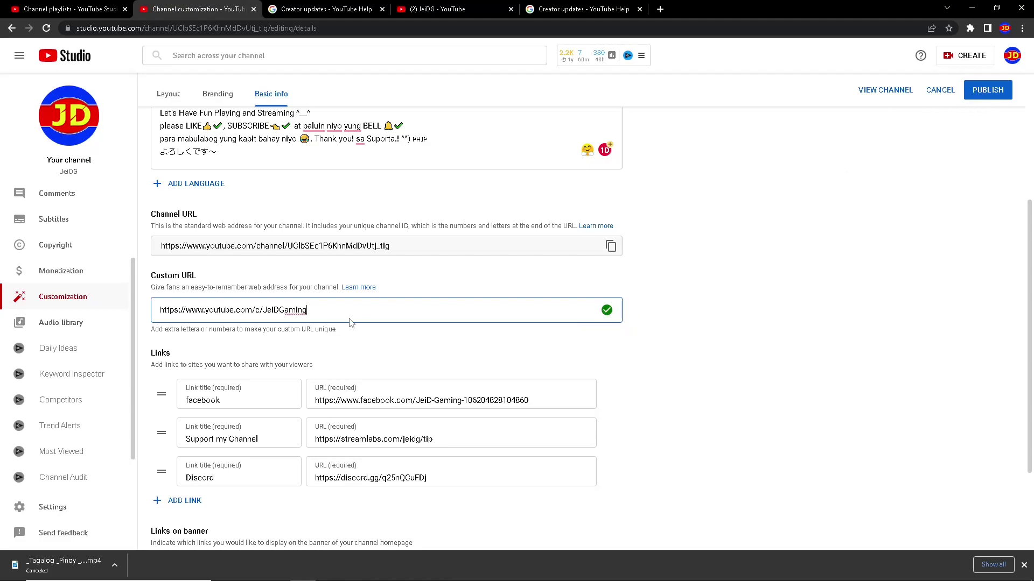
pyautogui.moveTo(335, 313); pyautogui.dragTo(289, 314)
pyautogui.press('BackSpace')
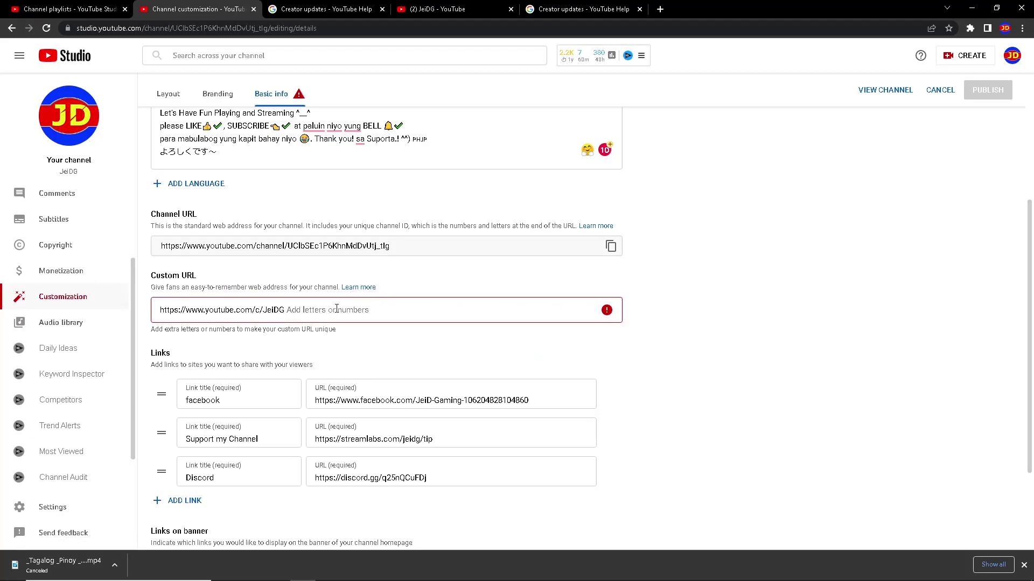
# Review the links and contact info, and browse the public channel page's Home, Videos, Playlists, Channels and About sections
pyautogui.scroll(-2, 481, 356)
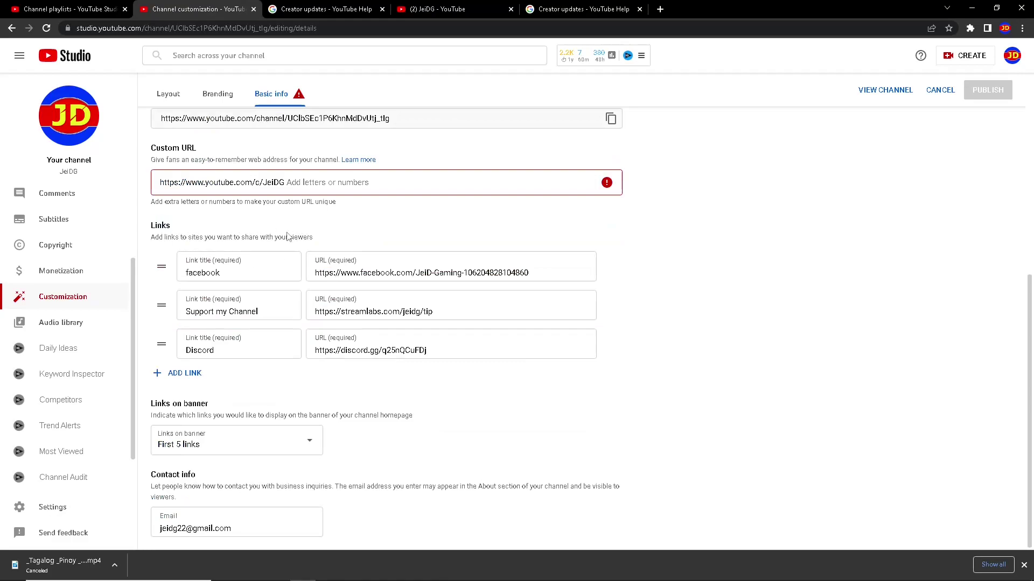
pyautogui.click(446, 10)
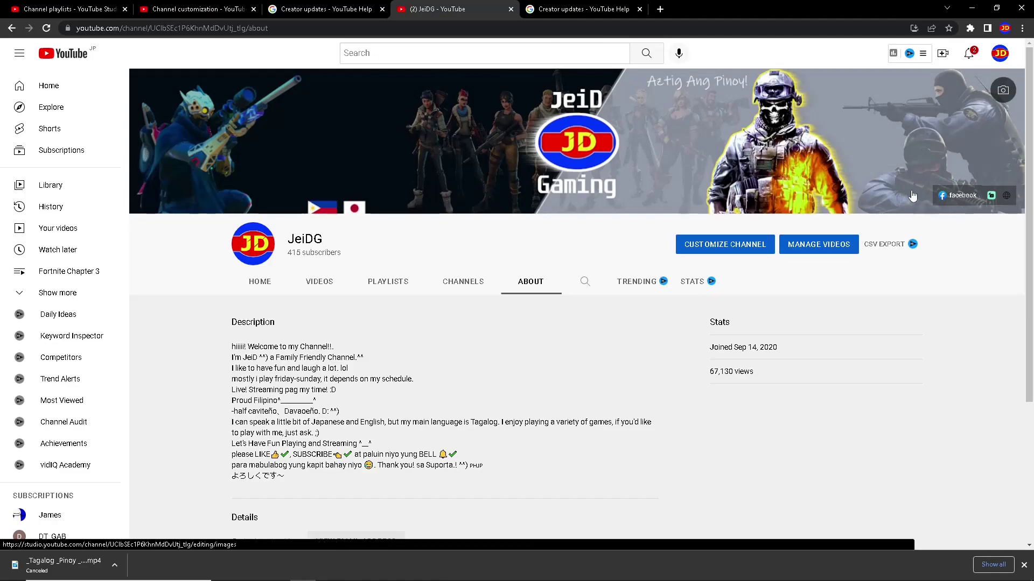
pyautogui.click(271, 287)
pyautogui.click(331, 291)
pyautogui.click(393, 287)
pyautogui.click(468, 284)
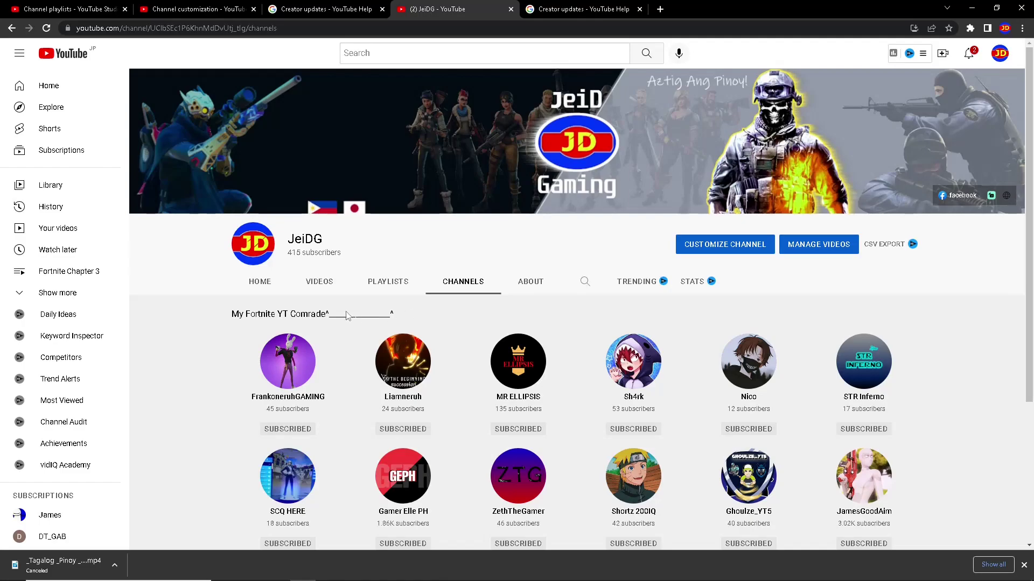
pyautogui.click(550, 282)
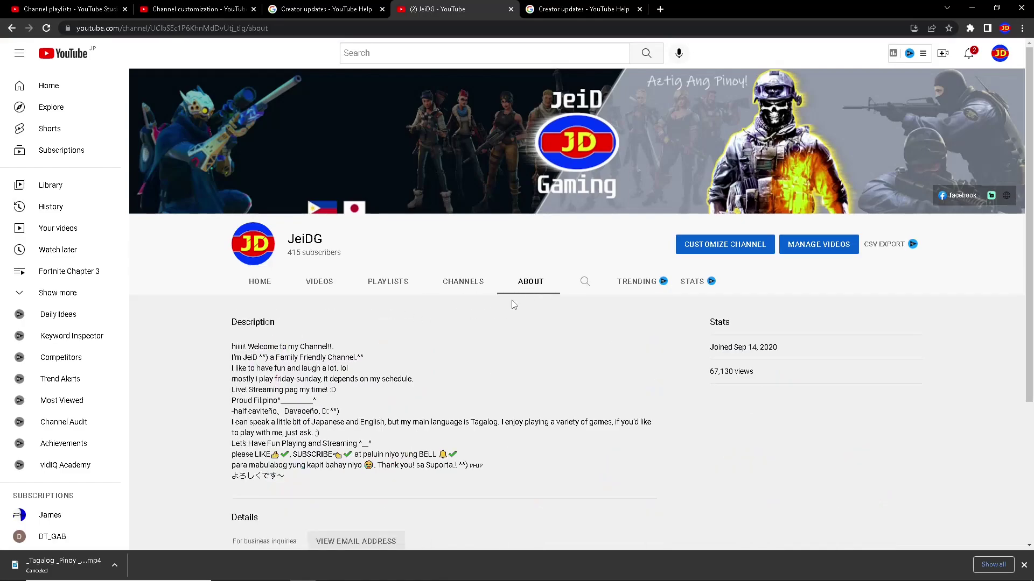
# Compare the links listed in the public About section with the link icons on the channel banner
pyautogui.scroll(-2, 462, 381)
pyautogui.scroll(-2, 461, 381)
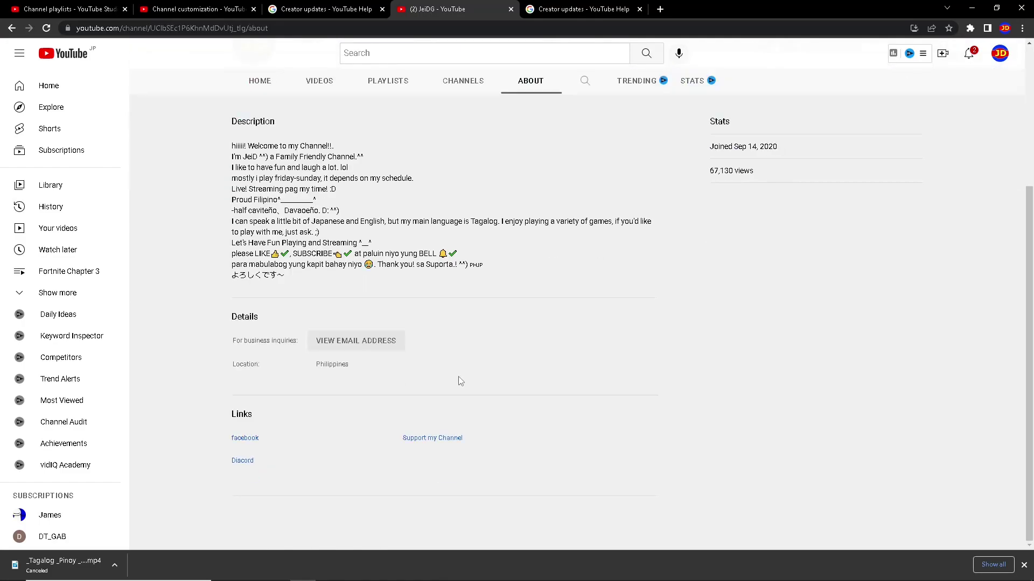
pyautogui.scroll(4, 460, 379)
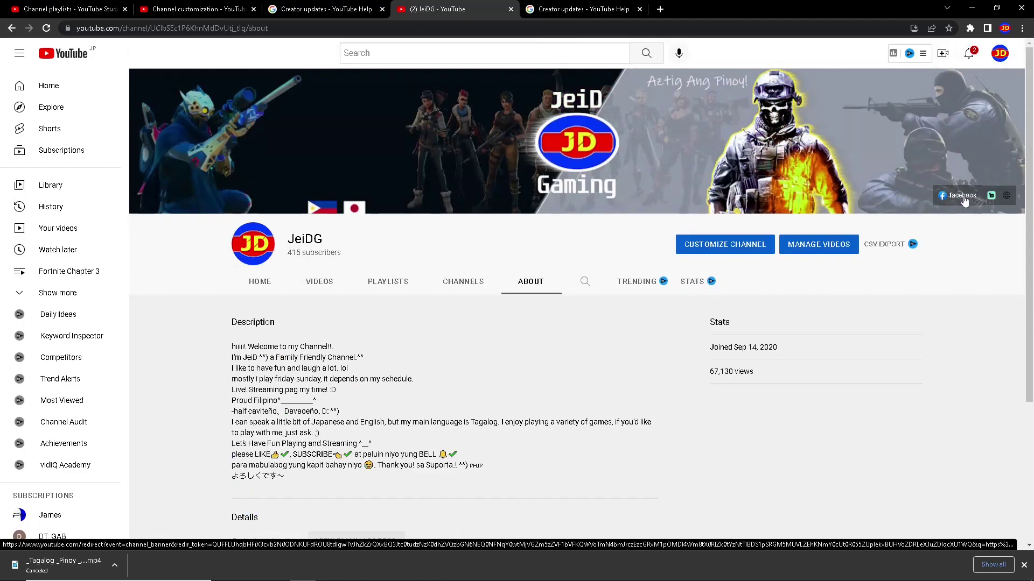
pyautogui.scroll(-3, 954, 200)
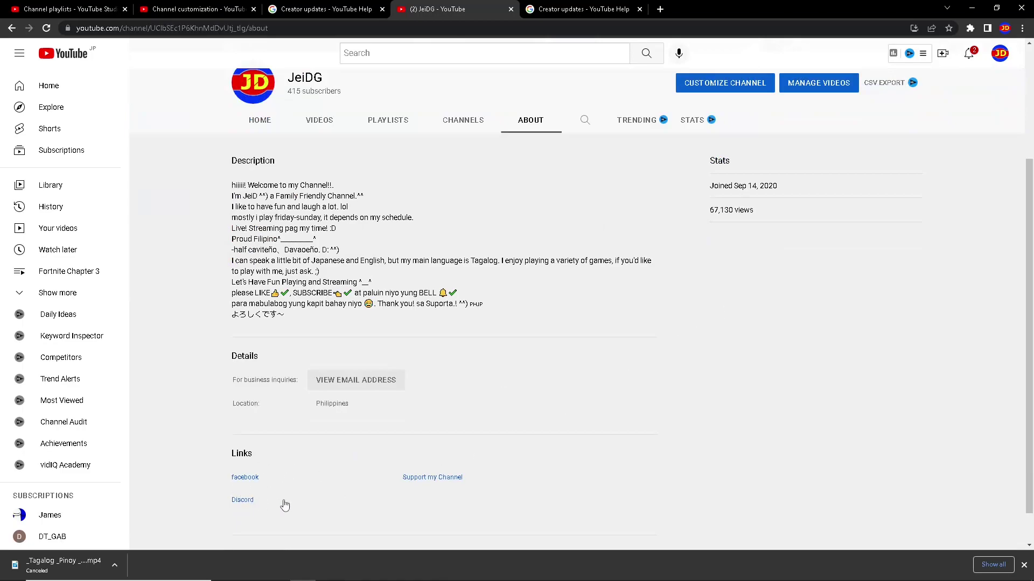
pyautogui.scroll(3, 487, 469)
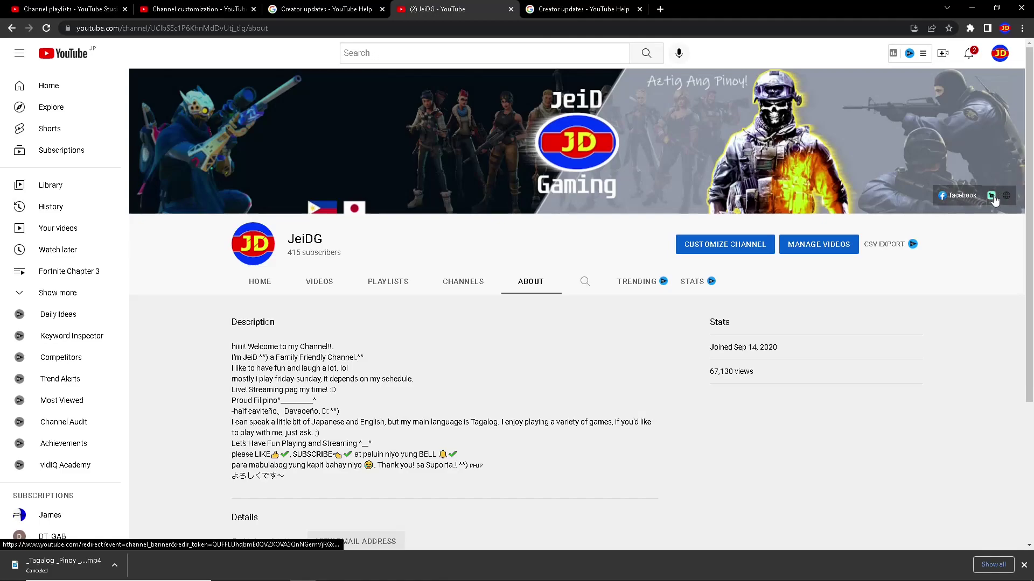
pyautogui.scroll(-3, 995, 200)
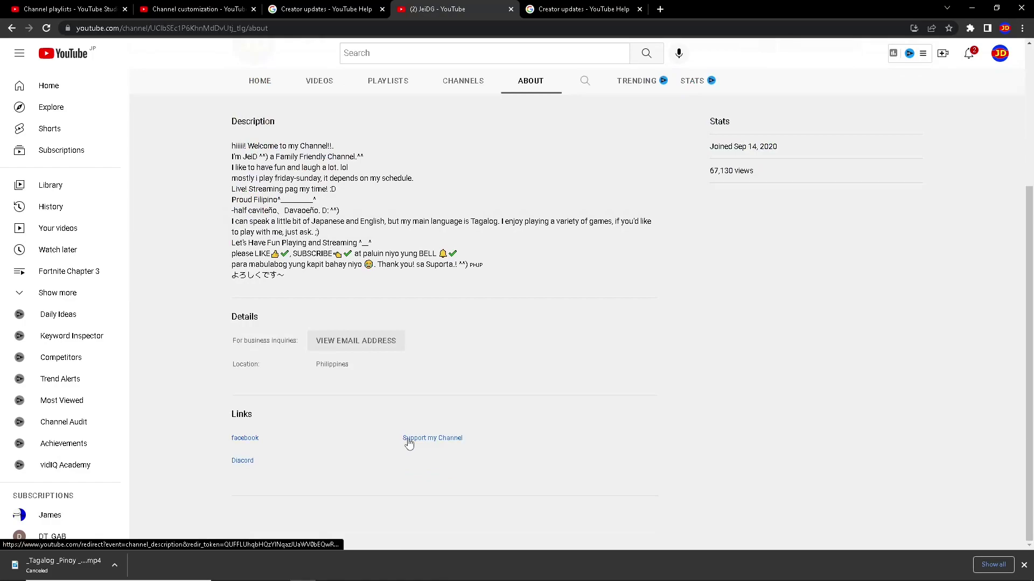
# Open the Support my Channel link, close its Streamlabs page, and open the facebook link from the About section
pyautogui.click(426, 443)
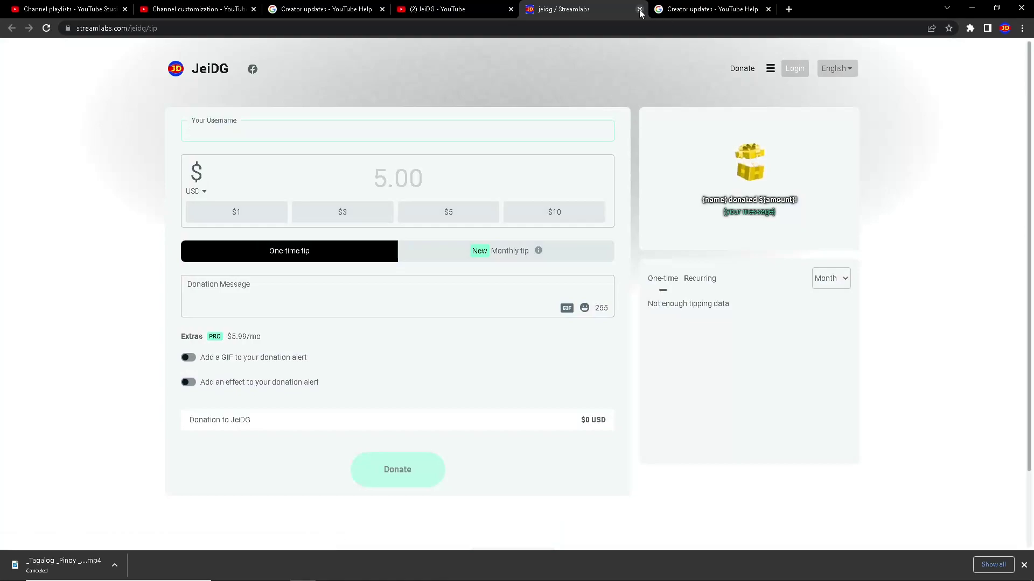
pyautogui.click(639, 9)
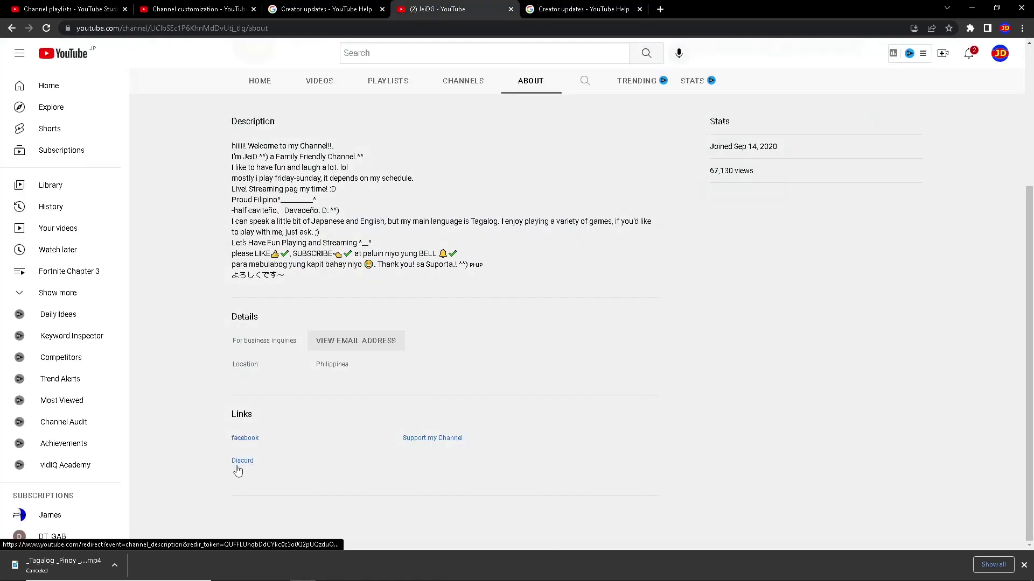
pyautogui.scroll(3, 245, 467)
pyautogui.scroll(-3, 317, 459)
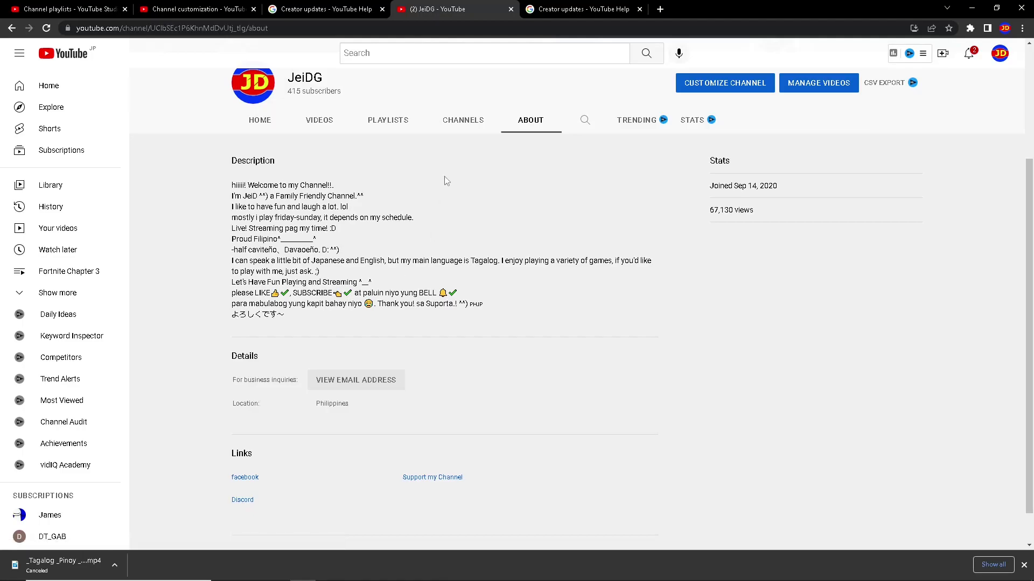
pyautogui.click(245, 479)
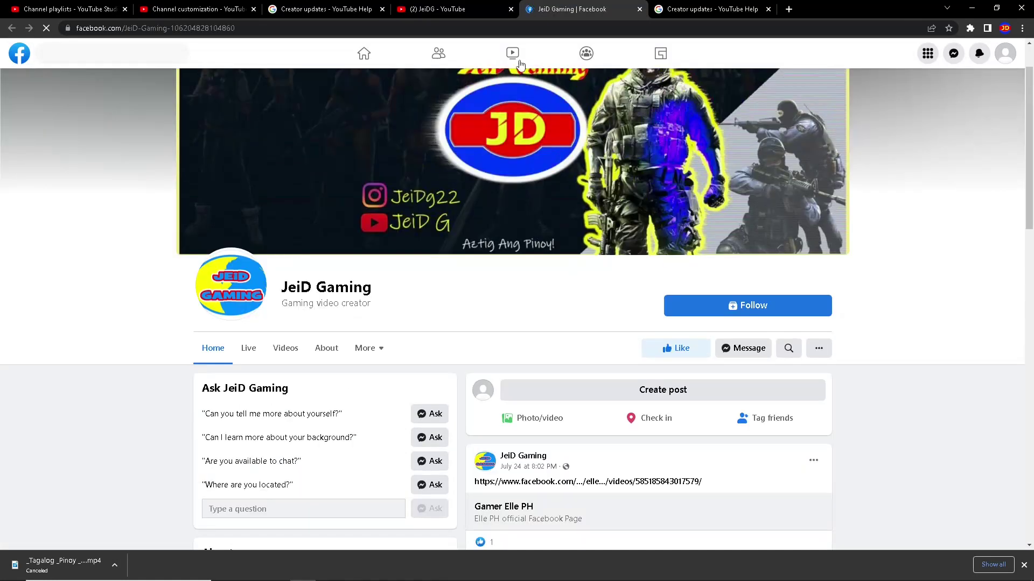
# Return to the Studio Basic info settings and review the Links and Links on banner sections
pyautogui.click(437, 9)
pyautogui.click(345, 7)
pyautogui.click(430, 7)
pyautogui.click(205, 8)
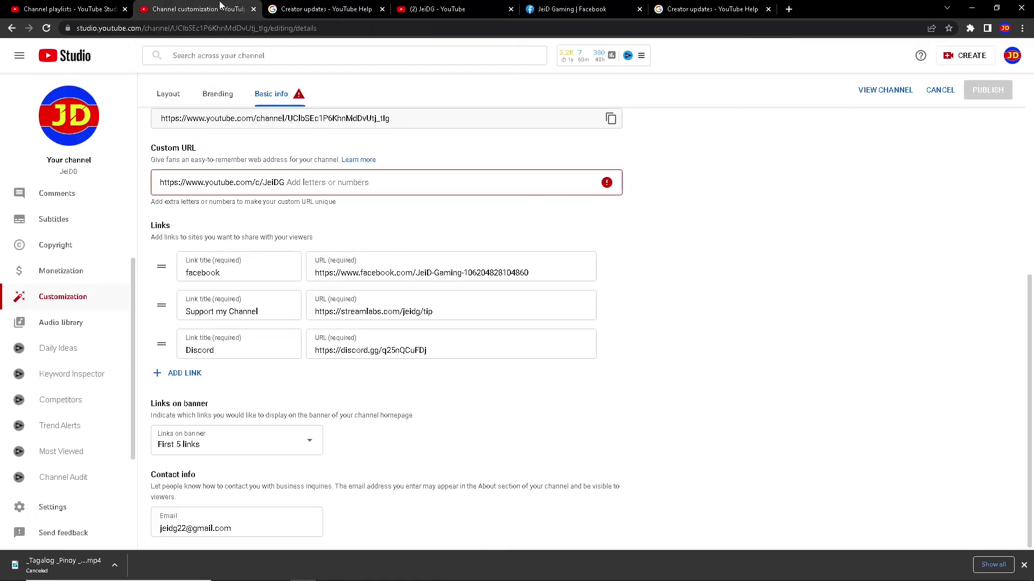
pyautogui.scroll(1, 343, 290)
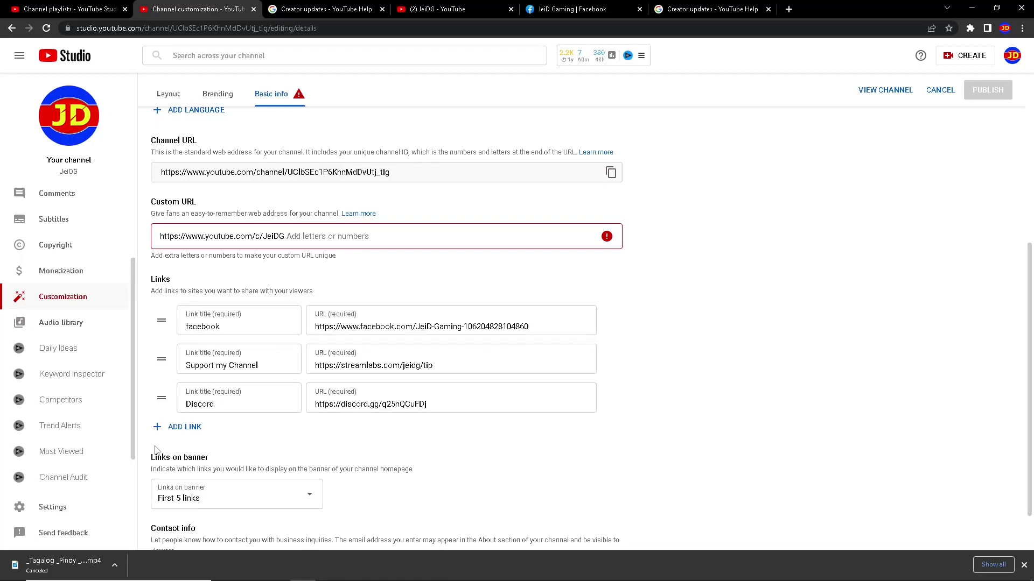
# Add a fourth channel link with the title FACEBOOK
pyautogui.click(158, 427)
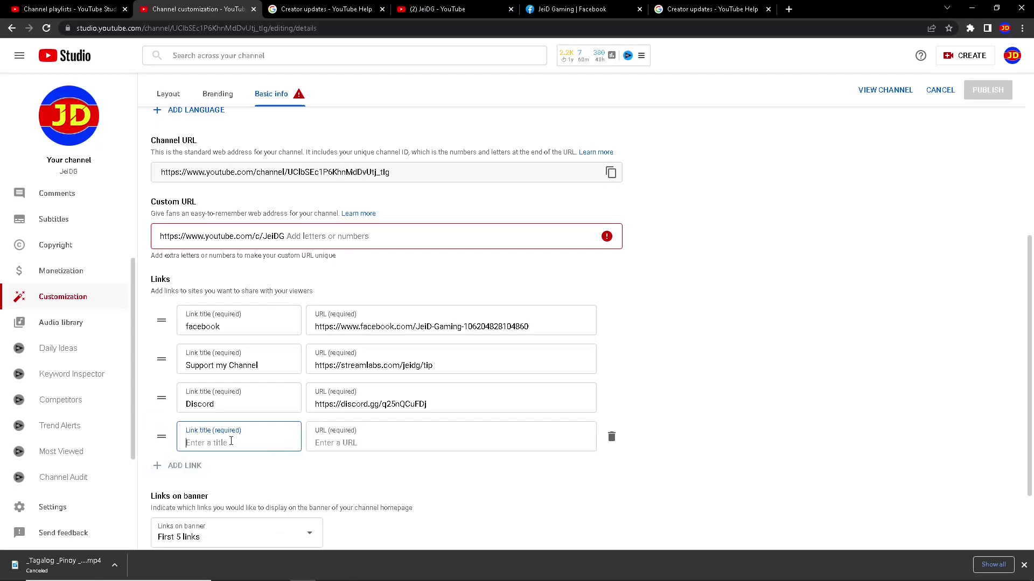
pyautogui.write('FACEBOOK')
pyautogui.click(347, 447)
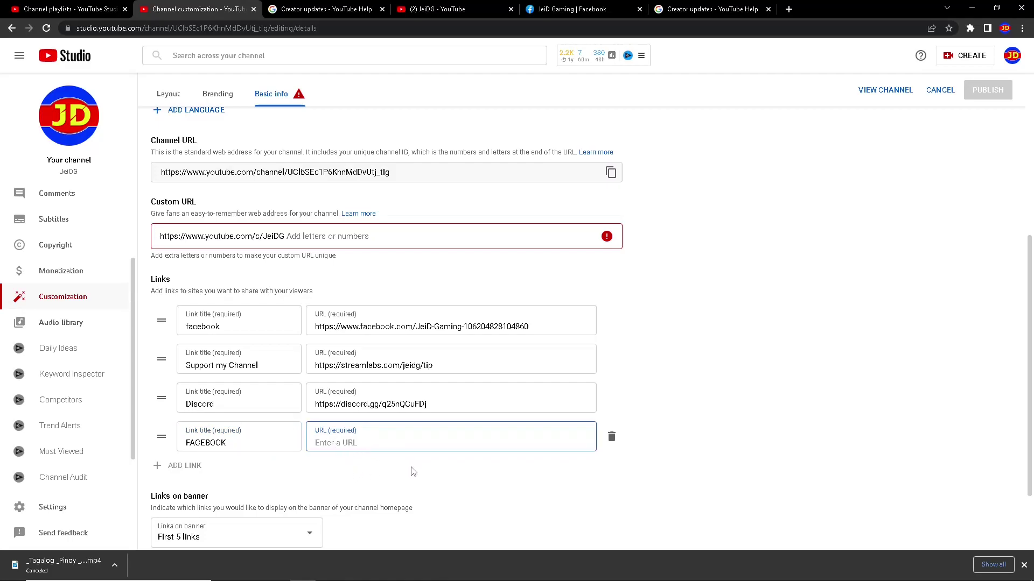
# Copy the address of the channel's Facebook page and paste it as the URL of the FACEBOOK link
pyautogui.click(571, 12)
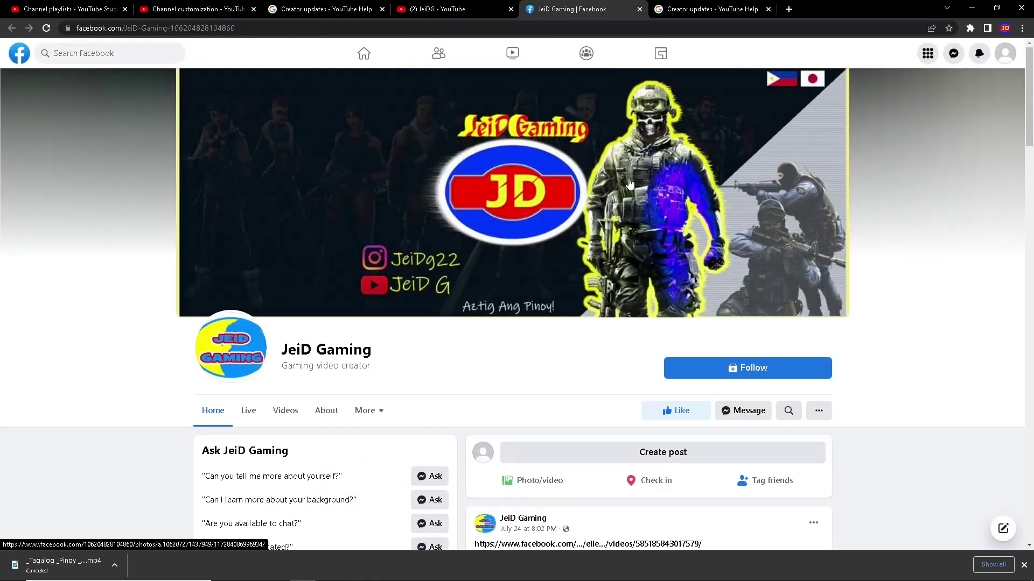
pyautogui.click(265, 27)
pyautogui.hotkey('ctrl', 'c')
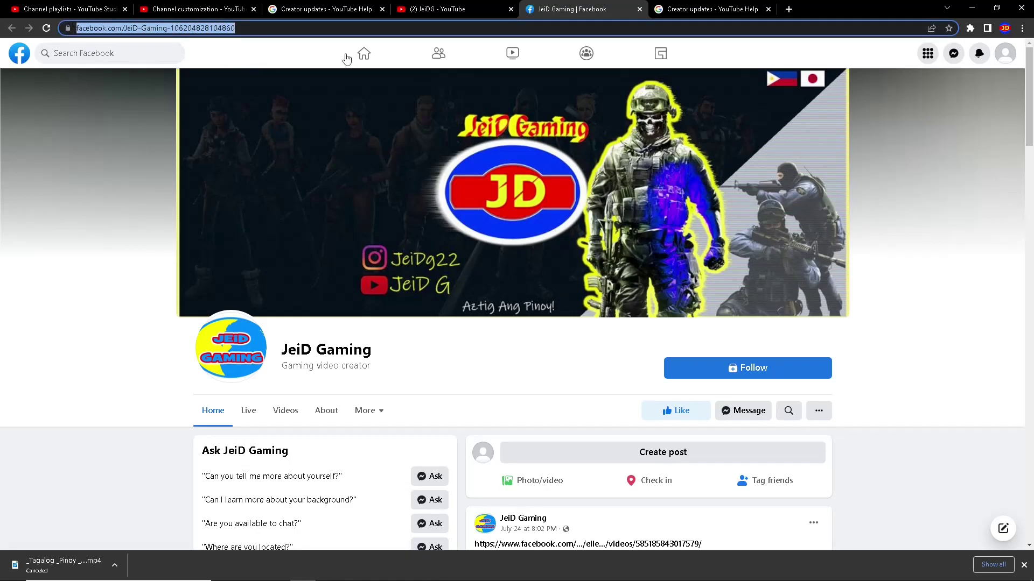
pyautogui.click(196, 11)
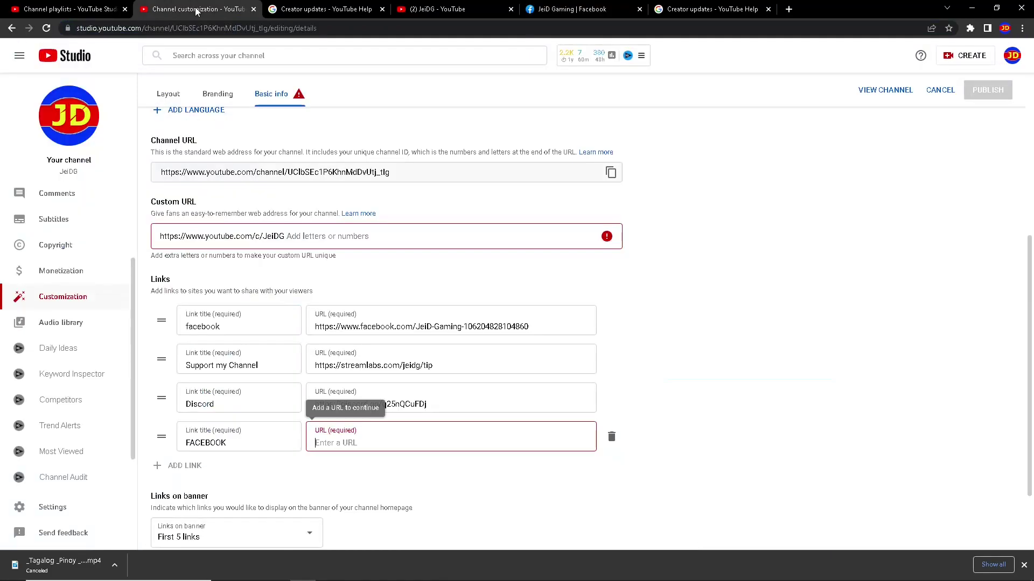
pyautogui.rightClick(346, 442)
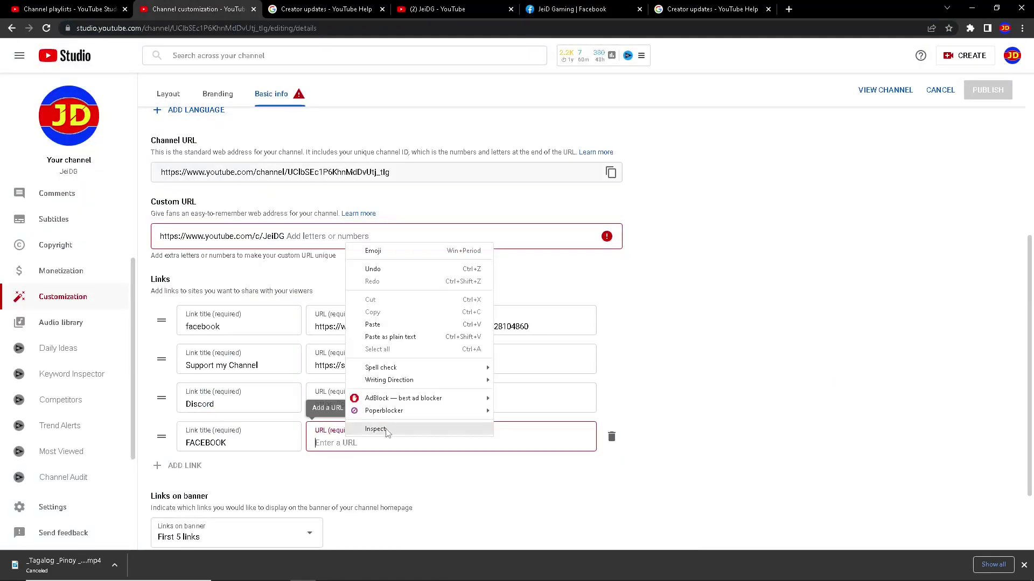
pyautogui.click(372, 324)
pyautogui.moveTo(527, 443); pyautogui.dragTo(288, 437)
pyautogui.hotkey('ctrl', 'c')
pyautogui.press('BackSpace')
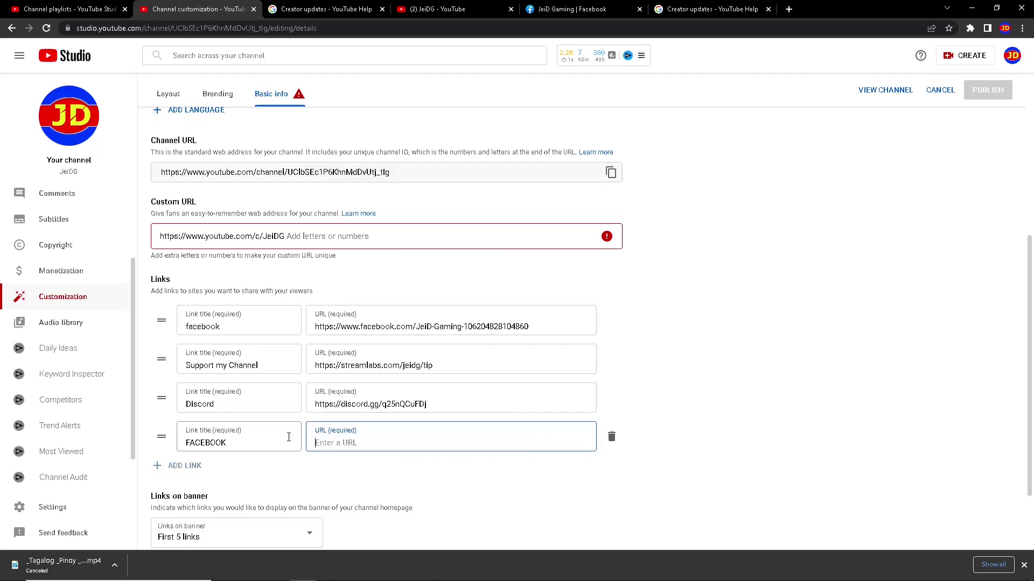
pyautogui.hotkey('ctrl', 'v')
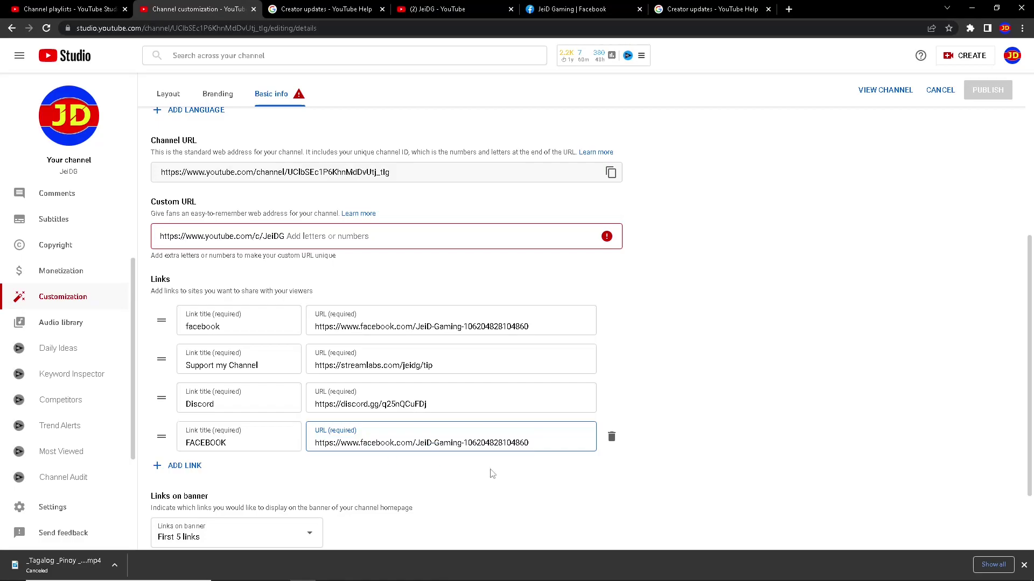
# Delete the FACEBOOK link from the channel's links
pyautogui.scroll(-2, 720, 440)
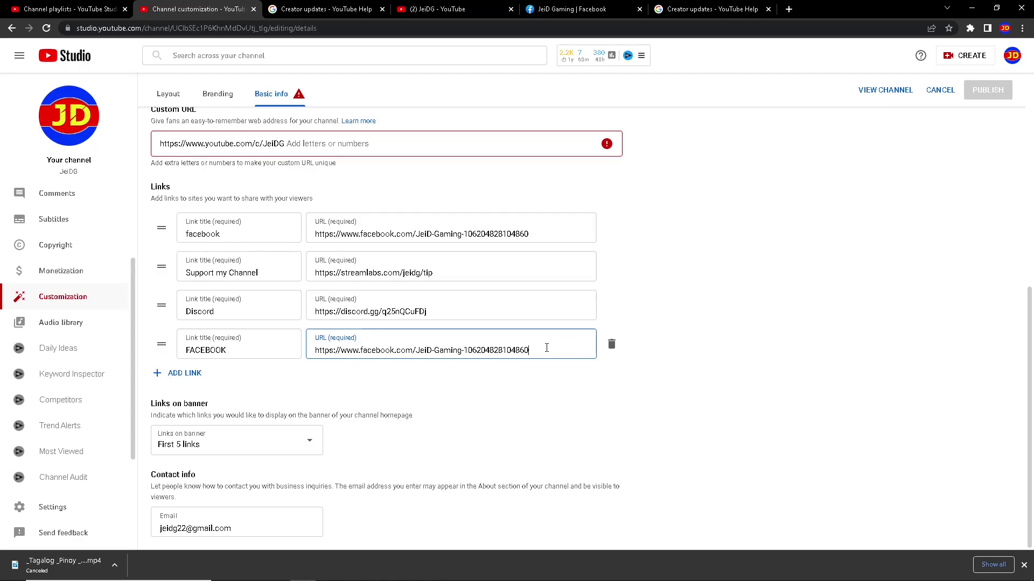
pyautogui.moveTo(559, 353); pyautogui.dragTo(269, 353)
pyautogui.click(612, 345)
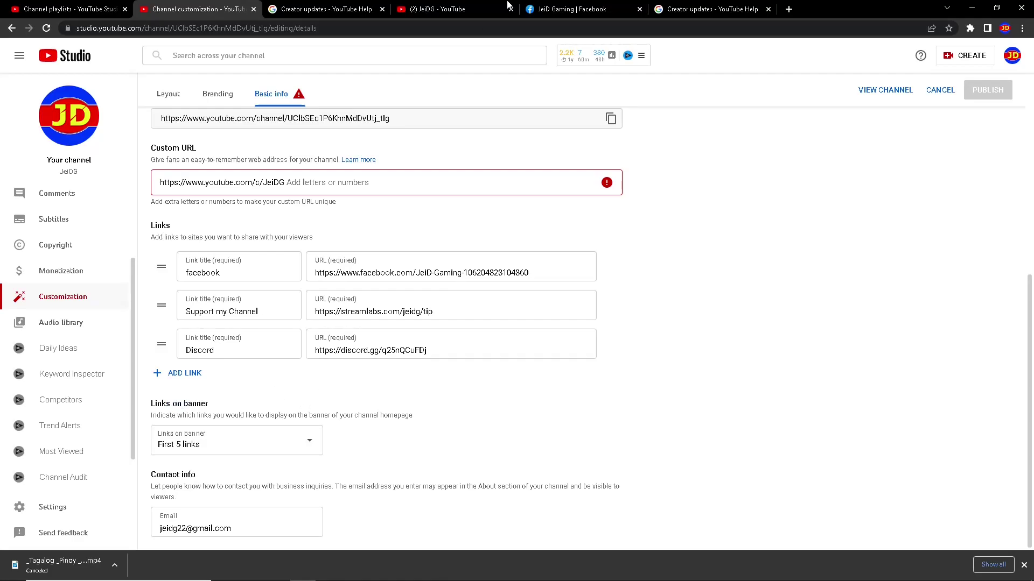
# Check the link icons on the public channel banner and review the Links on banner options in Studio
pyautogui.click(438, 10)
pyautogui.scroll(3, 915, 103)
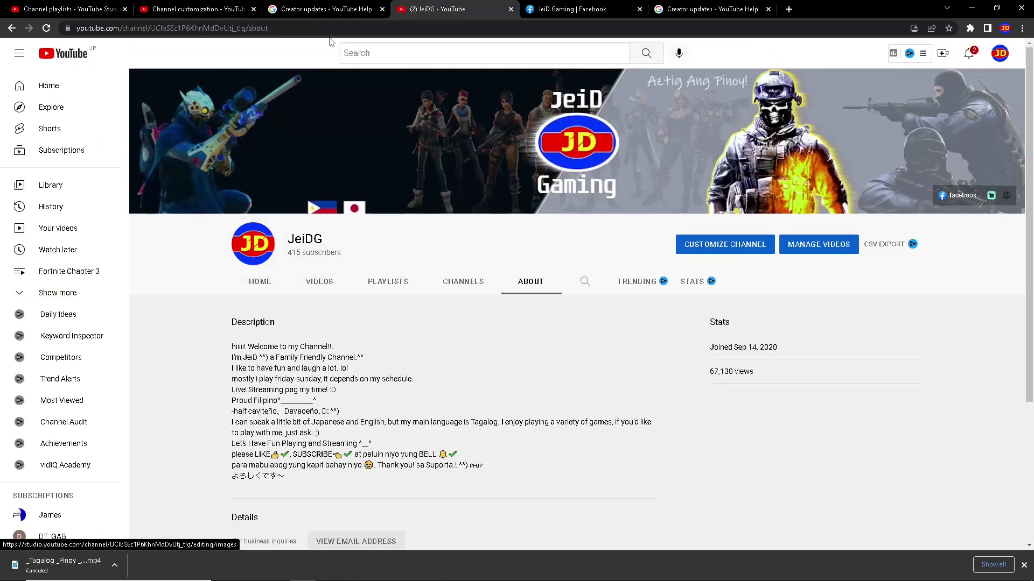
pyautogui.click(189, 8)
pyautogui.click(301, 447)
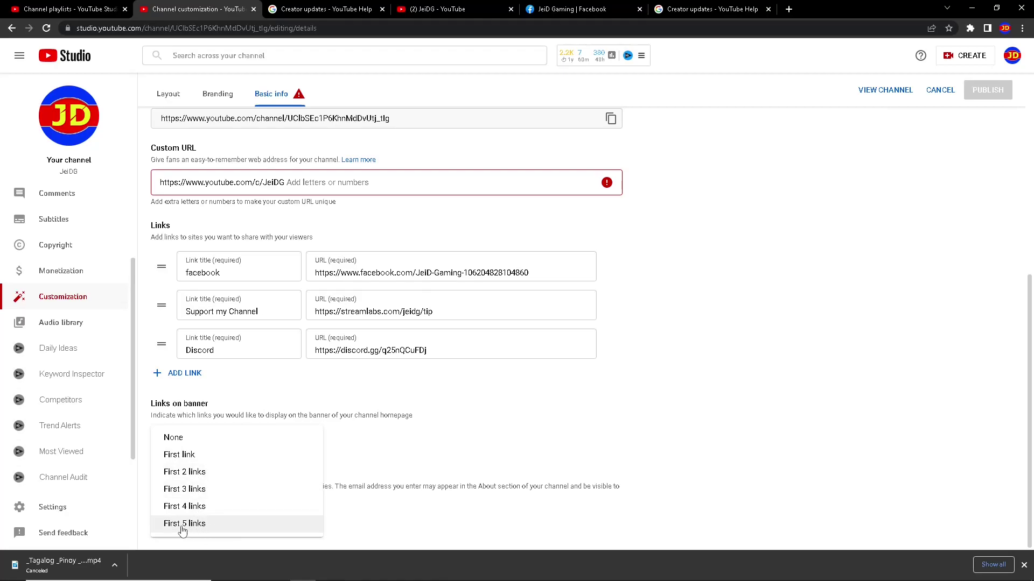
pyautogui.click(628, 406)
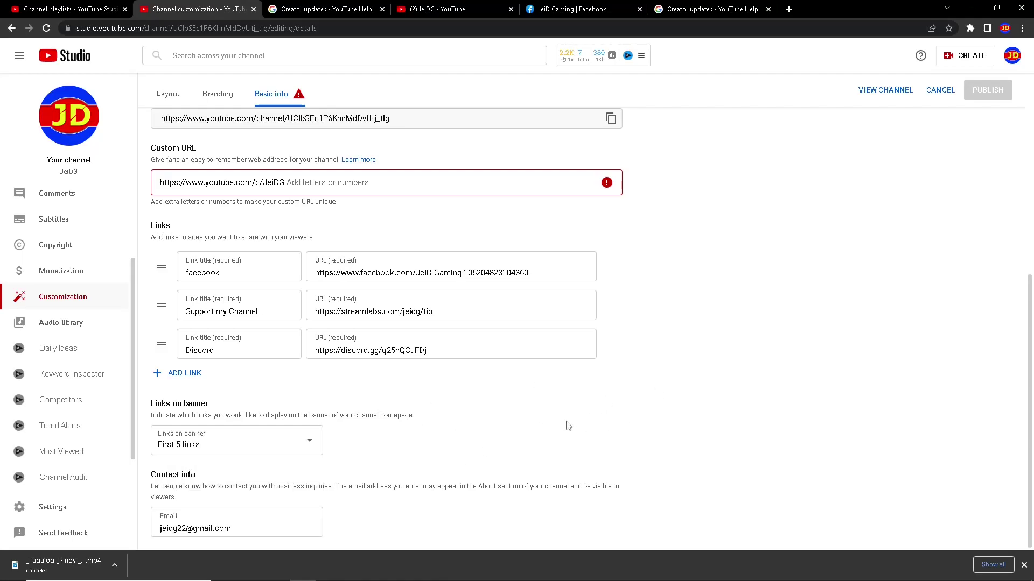
# Review the Contact info section and its business inquiry email field
pyautogui.moveTo(181, 475); pyautogui.dragTo(201, 479)
pyautogui.click(221, 480)
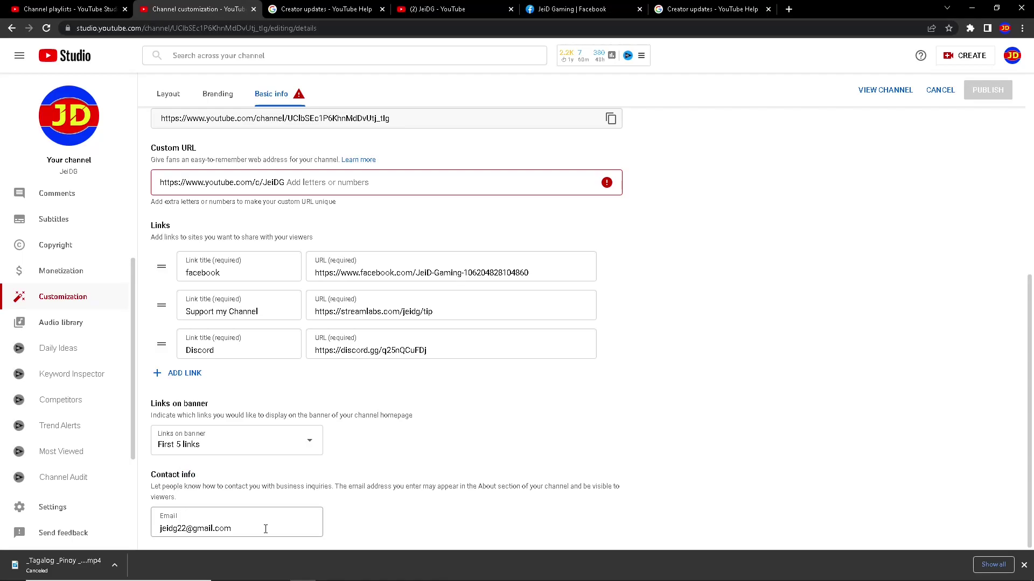
pyautogui.moveTo(265, 529); pyautogui.dragTo(197, 529)
pyautogui.click(243, 526)
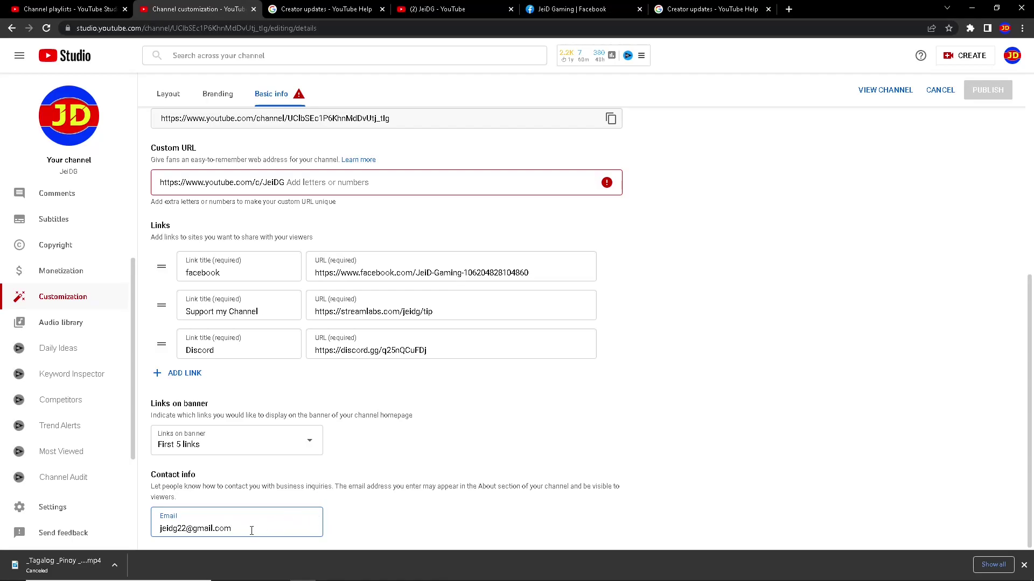
pyautogui.moveTo(265, 529); pyautogui.dragTo(168, 529)
pyautogui.click(497, 517)
# Leave the Basic info settings for the Audio library, discarding the pending changes
pyautogui.scroll(6, 500, 516)
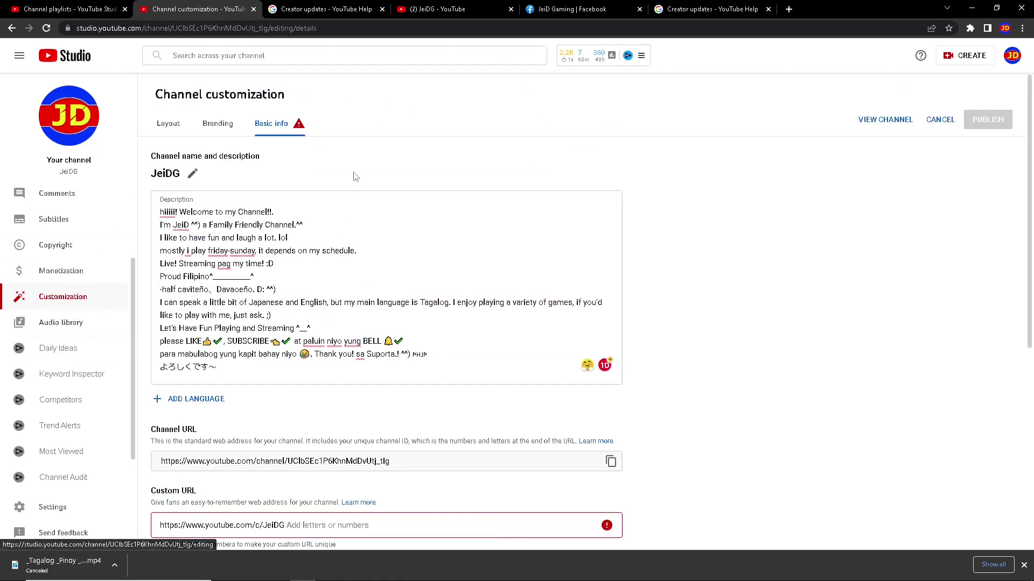
pyautogui.scroll(-6, 829, 231)
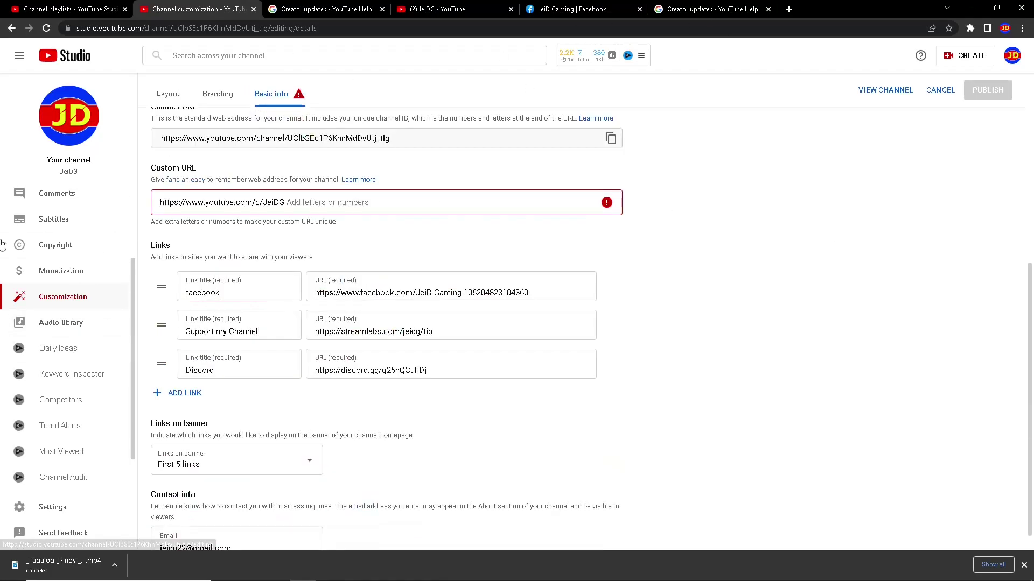
pyautogui.click(58, 326)
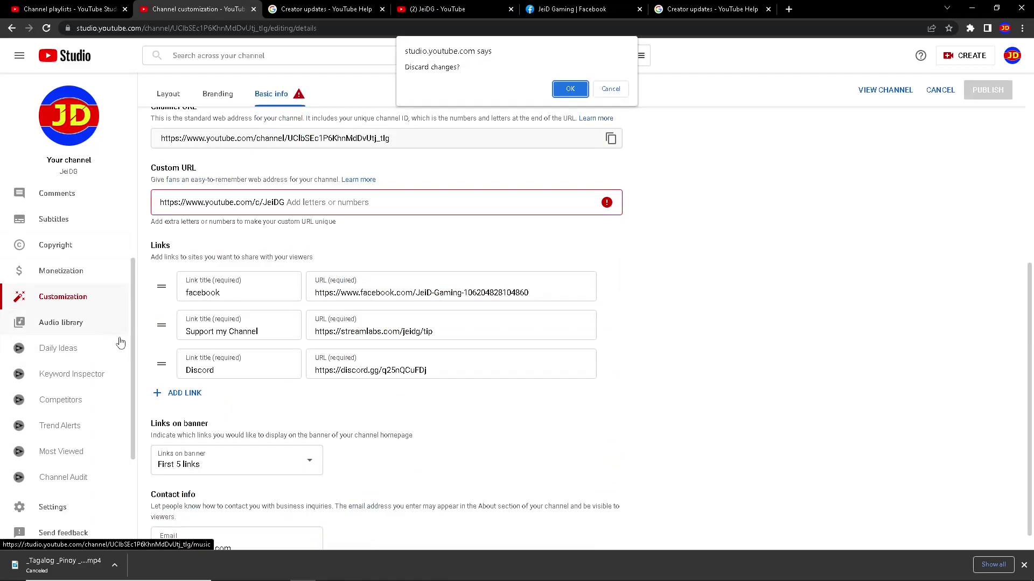
pyautogui.click(569, 89)
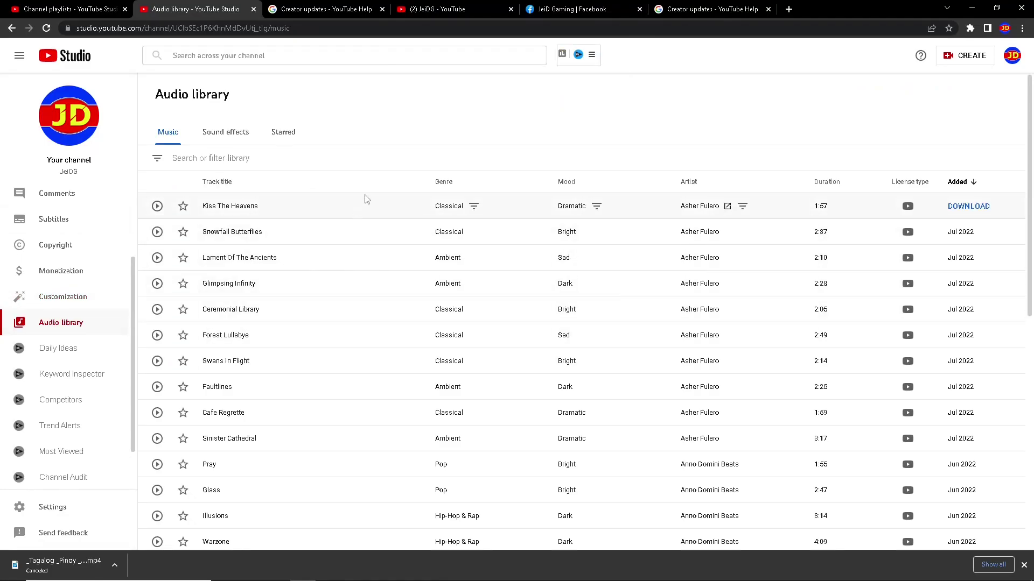
# Browse the Audio library's Music tracks and Sound effects lists
pyautogui.scroll(-2, 271, 292)
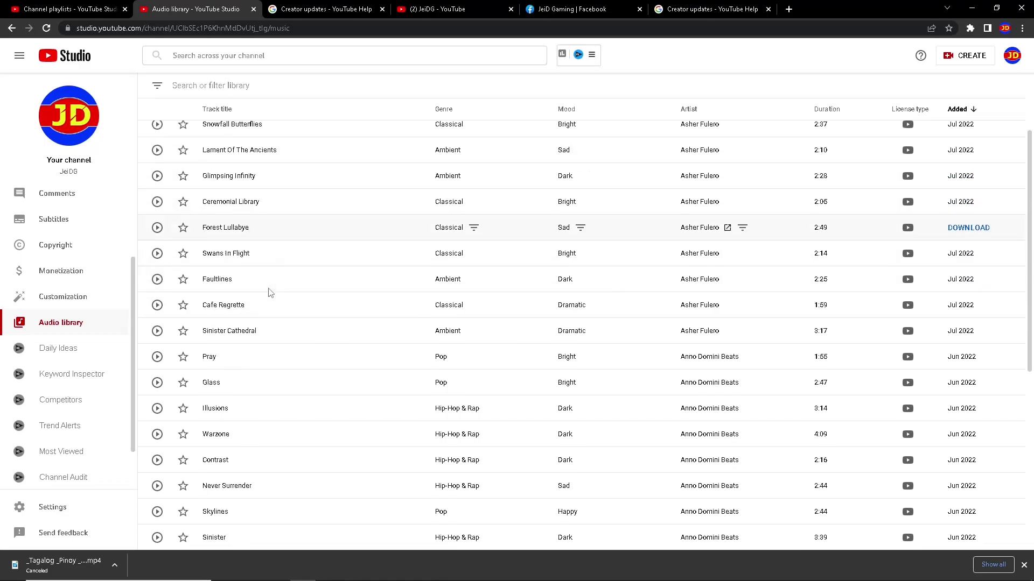
pyautogui.scroll(2, 300, 248)
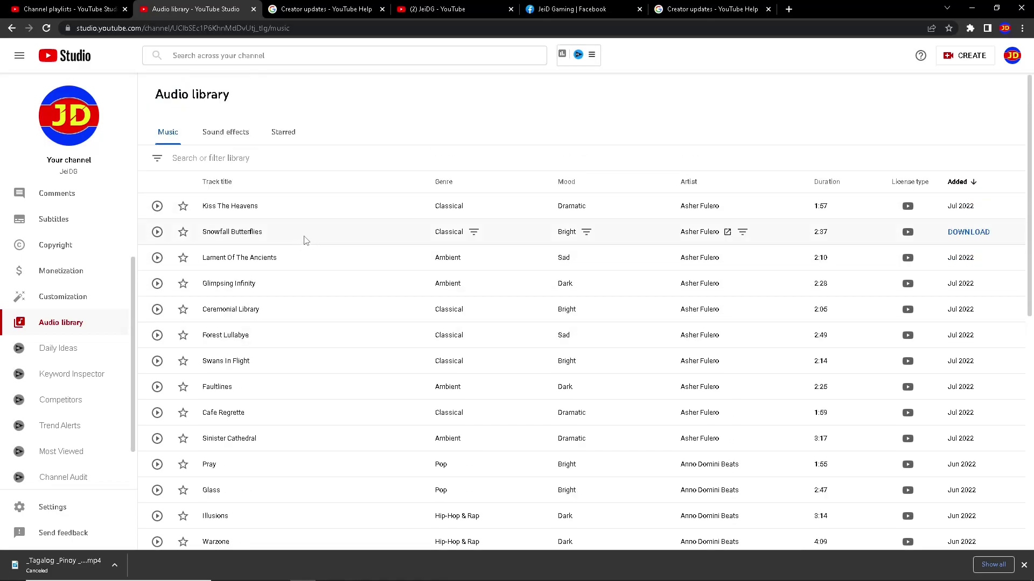
pyautogui.scroll(-5, 316, 284)
pyautogui.scroll(5, 316, 284)
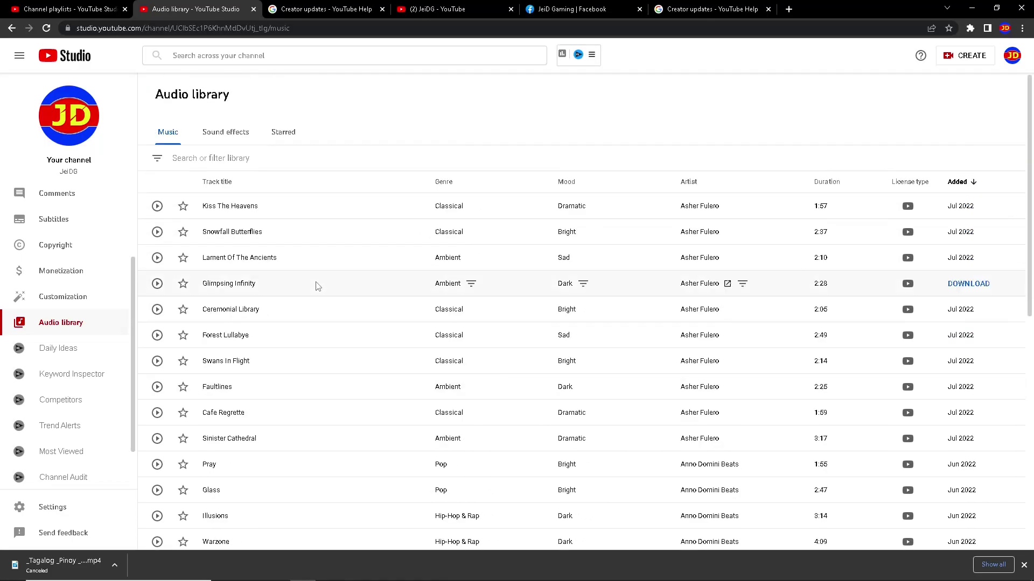
pyautogui.click(221, 134)
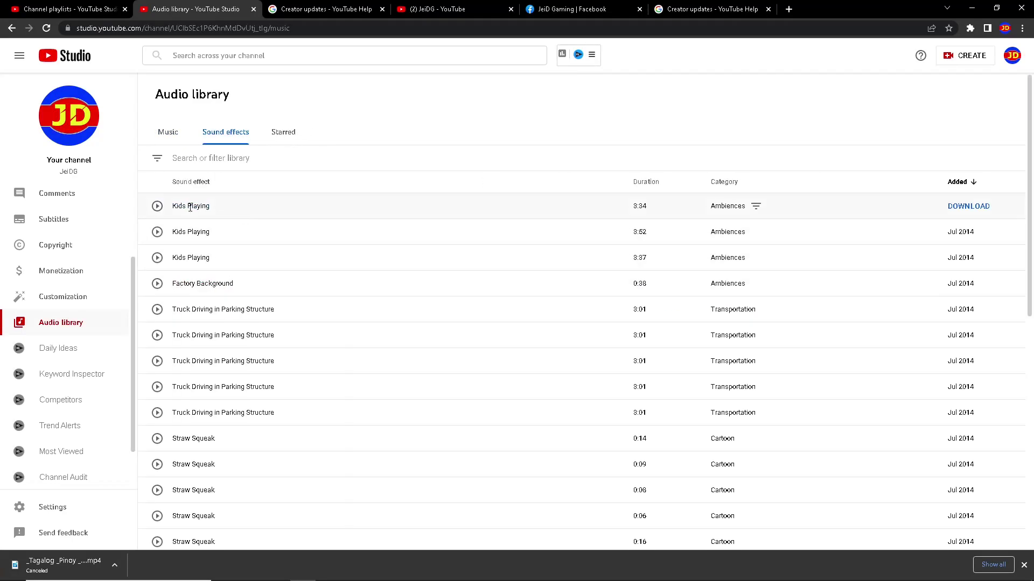
pyautogui.scroll(-5, 296, 429)
pyautogui.scroll(5, 281, 445)
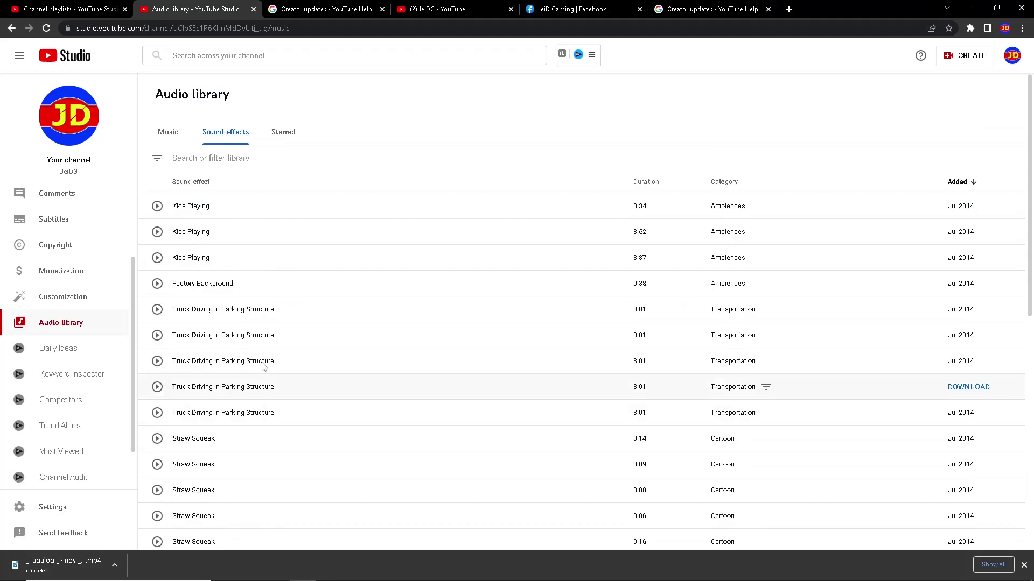
# Check the Starred section of the Audio library and look through the full Music track list
pyautogui.click(165, 137)
pyautogui.click(286, 136)
pyautogui.click(180, 144)
pyautogui.scroll(-10, 351, 318)
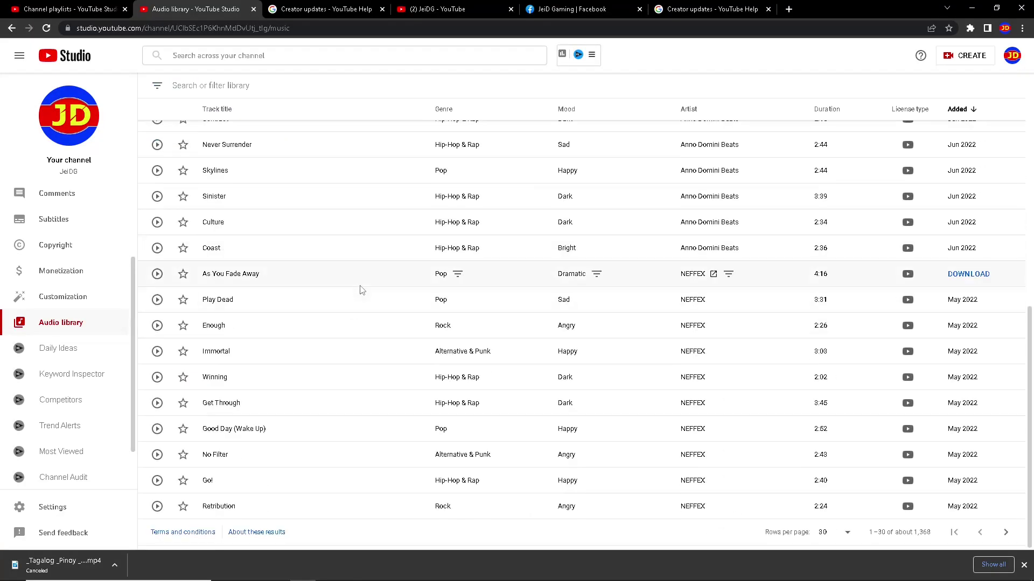
pyautogui.scroll(-1, 76, 350)
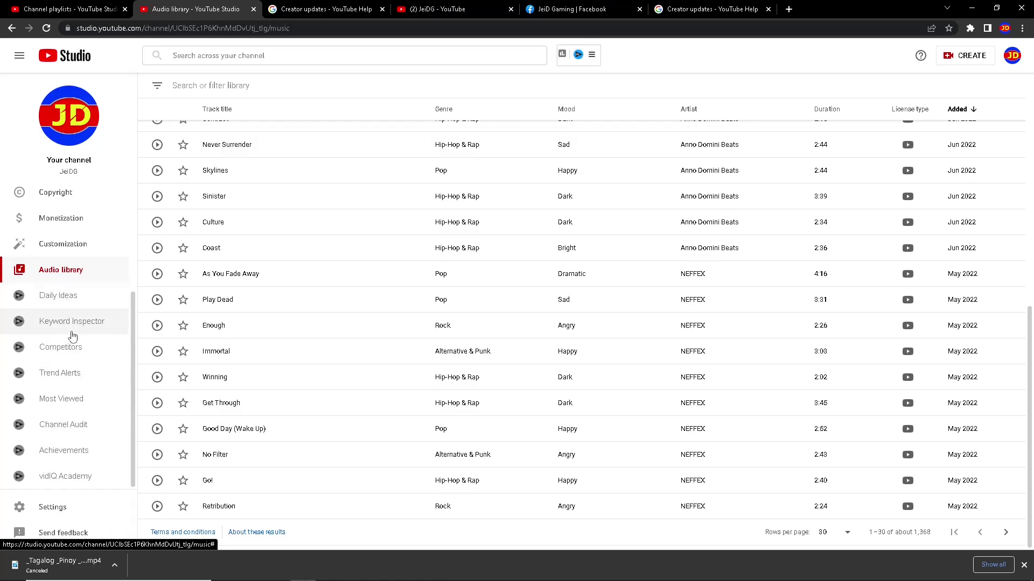
pyautogui.click(84, 307)
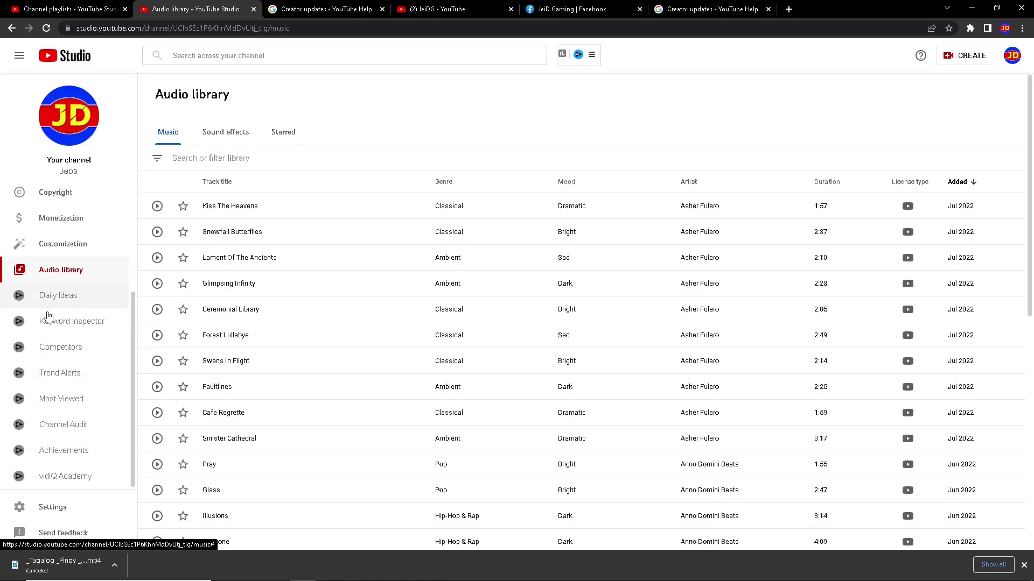
# Open the Studio Settings and review the default currency choices in the General section
pyautogui.click(63, 508)
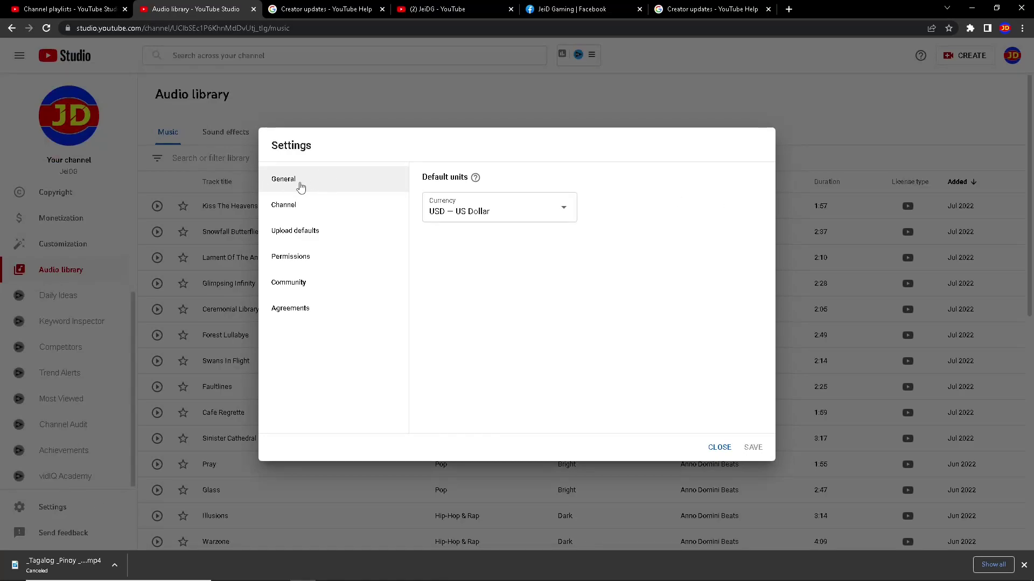
pyautogui.click(487, 211)
pyautogui.scroll(10, 506, 307)
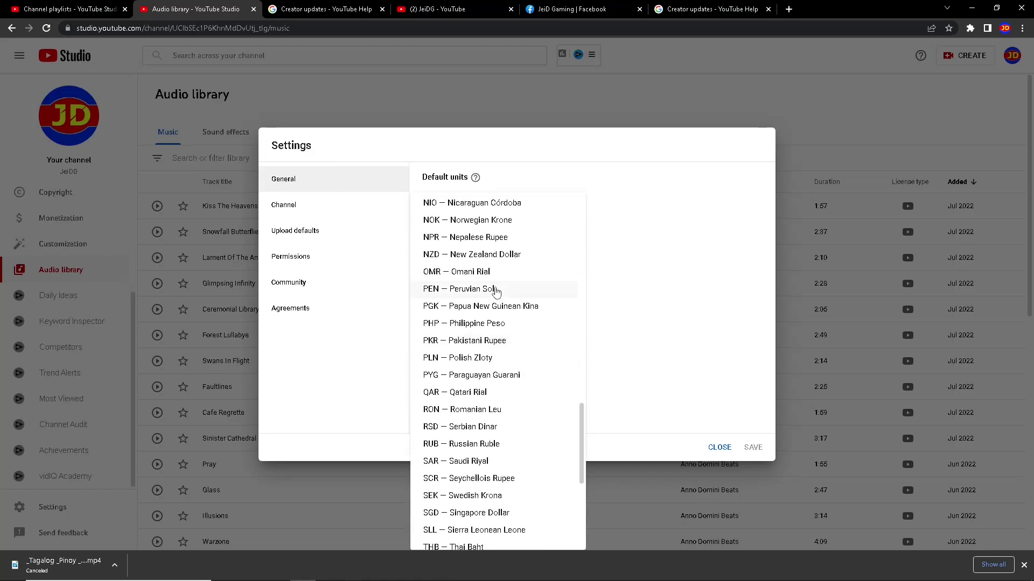
pyautogui.click(660, 305)
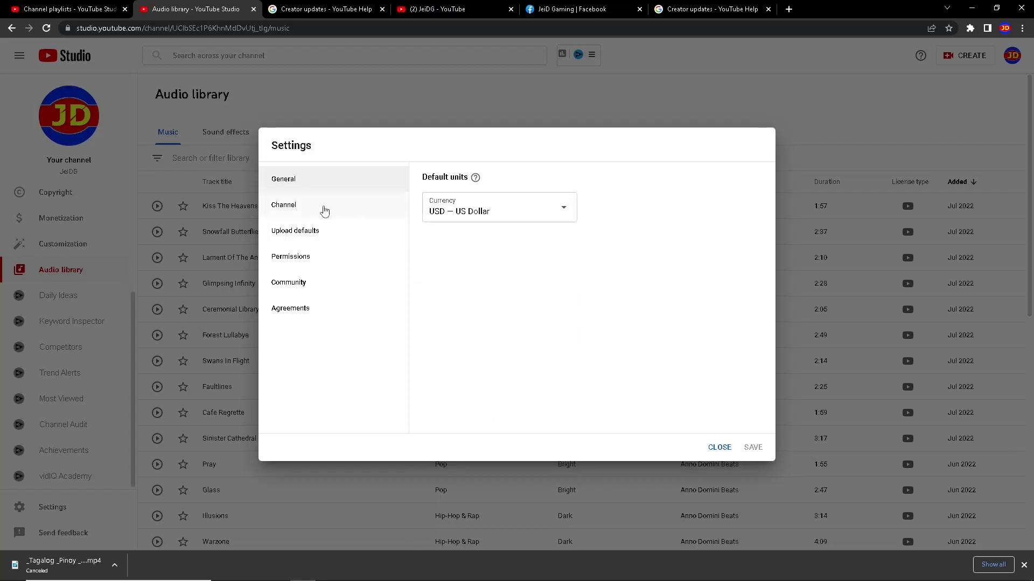
# Open the Channel settings and review the country of residence choices and the channel keywords
pyautogui.click(304, 214)
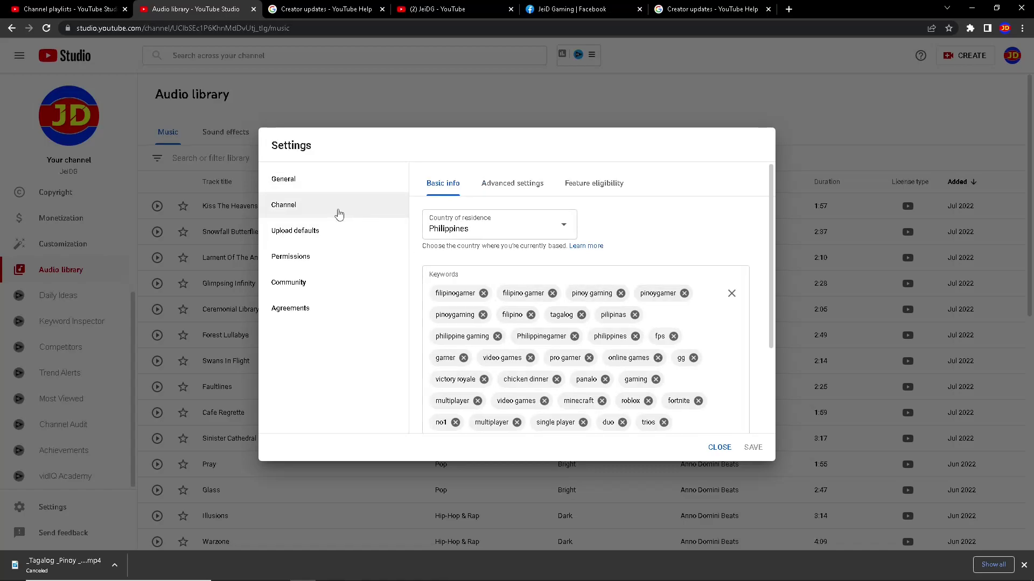
pyautogui.click(563, 225)
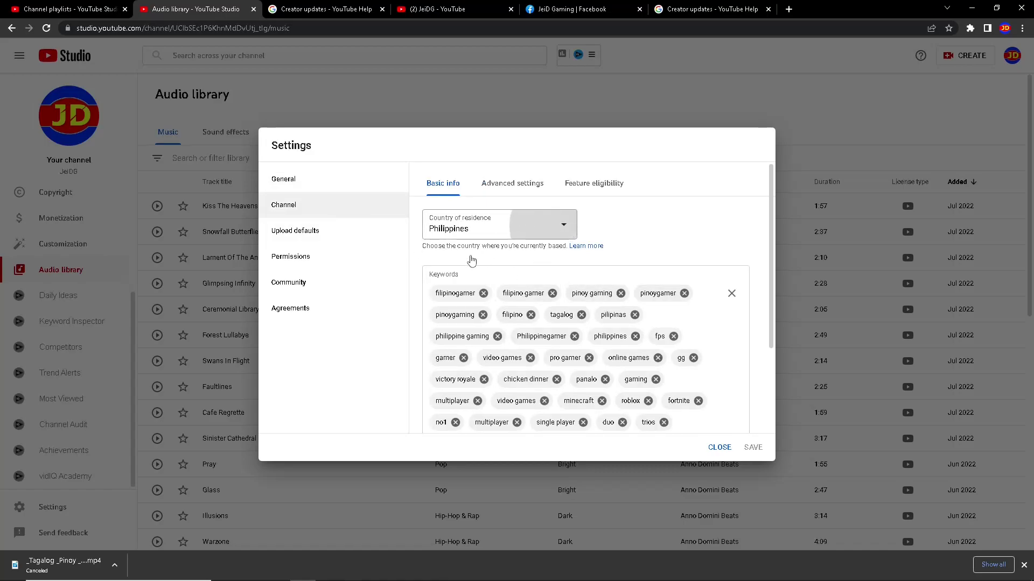
pyautogui.scroll(12, 498, 288)
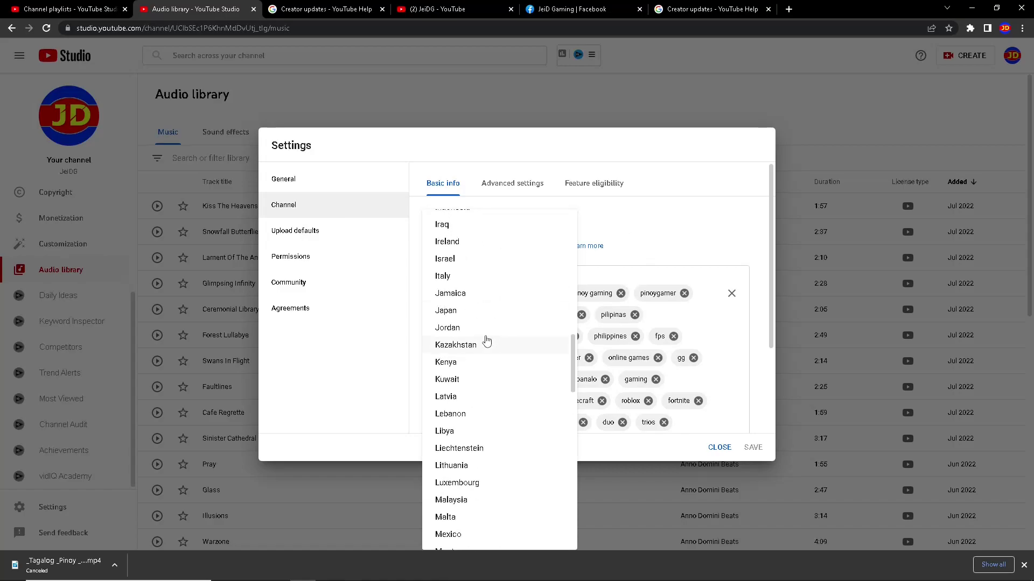
pyautogui.scroll(-3, 493, 291)
pyautogui.scroll(6, 491, 289)
pyautogui.click(649, 237)
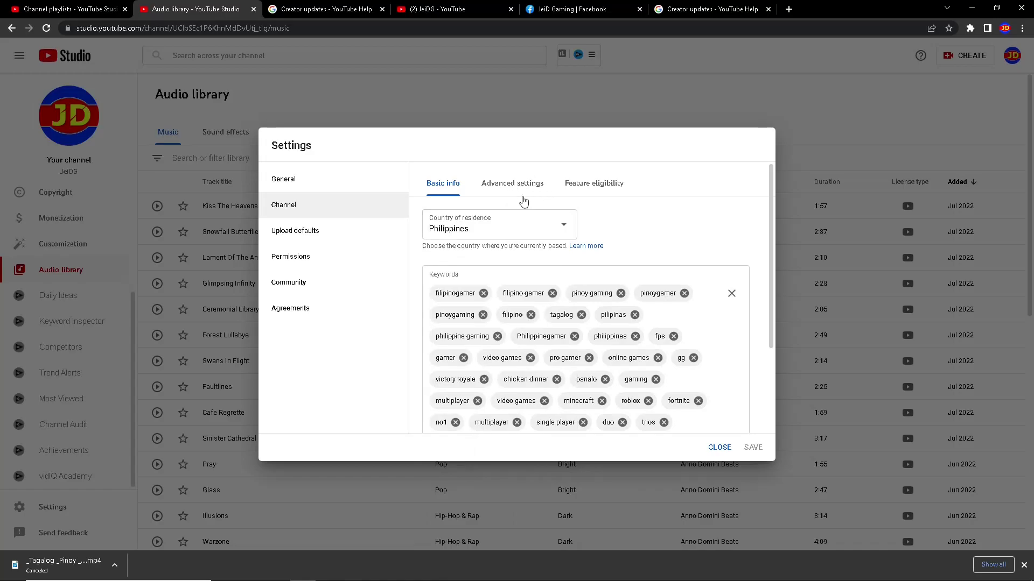
pyautogui.moveTo(772, 282)
pyautogui.mouseDown()
pyautogui.moveTo(773, 379)
pyautogui.moveTo(780, 279)
pyautogui.moveTo(781, 318)
pyautogui.moveTo(779, 288)
pyautogui.moveTo(780, 296)
pyautogui.mouseUp()
pyautogui.scroll(-1, 573, 295)
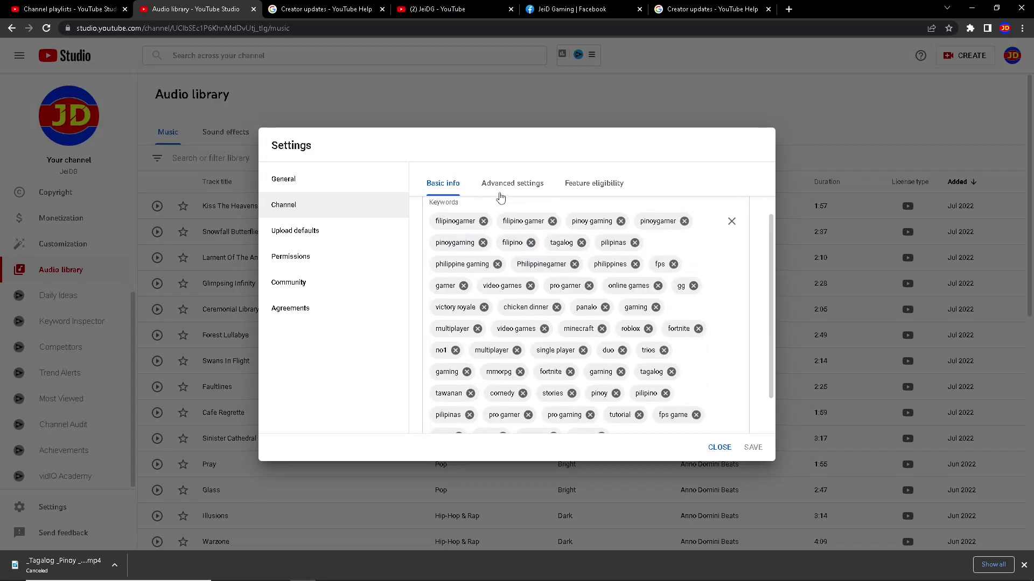
# Review the channel's Advanced settings, covering the made-for-kids audience, Google Ads linking, automatic captions, advertisements and clips
pyautogui.moveTo(773, 319); pyautogui.dragTo(767, 280)
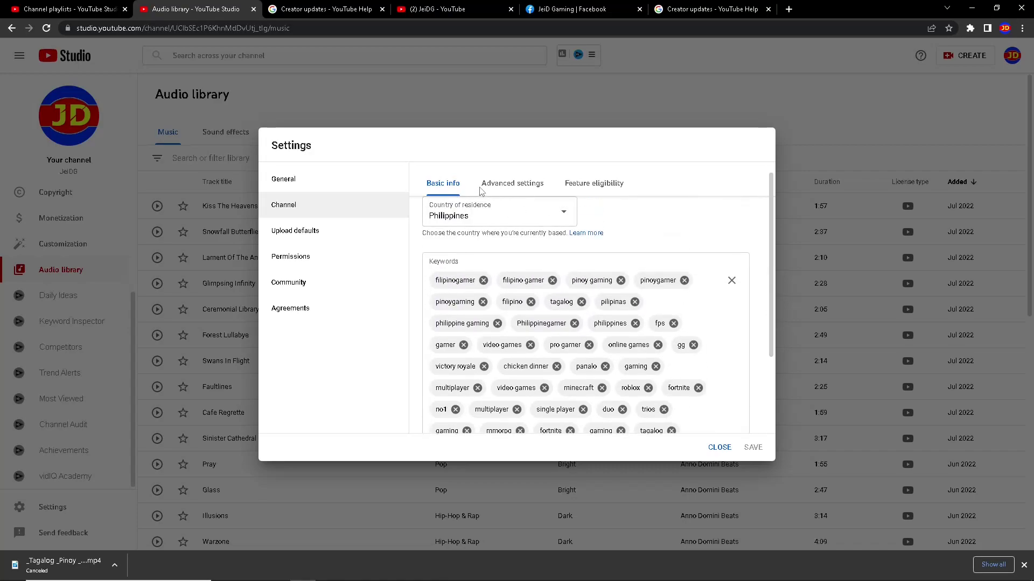
pyautogui.click(515, 186)
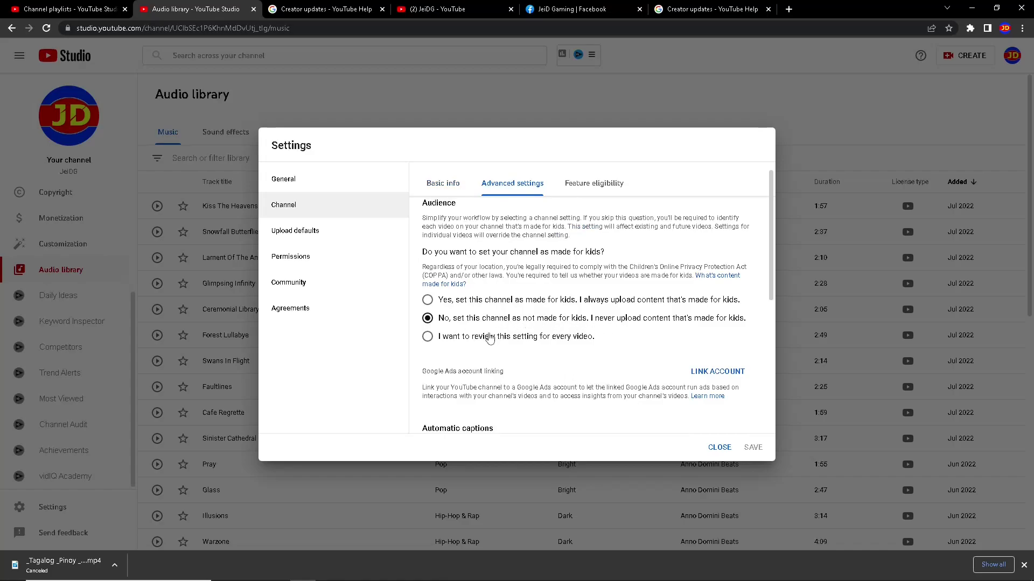
pyautogui.moveTo(771, 279); pyautogui.dragTo(773, 295)
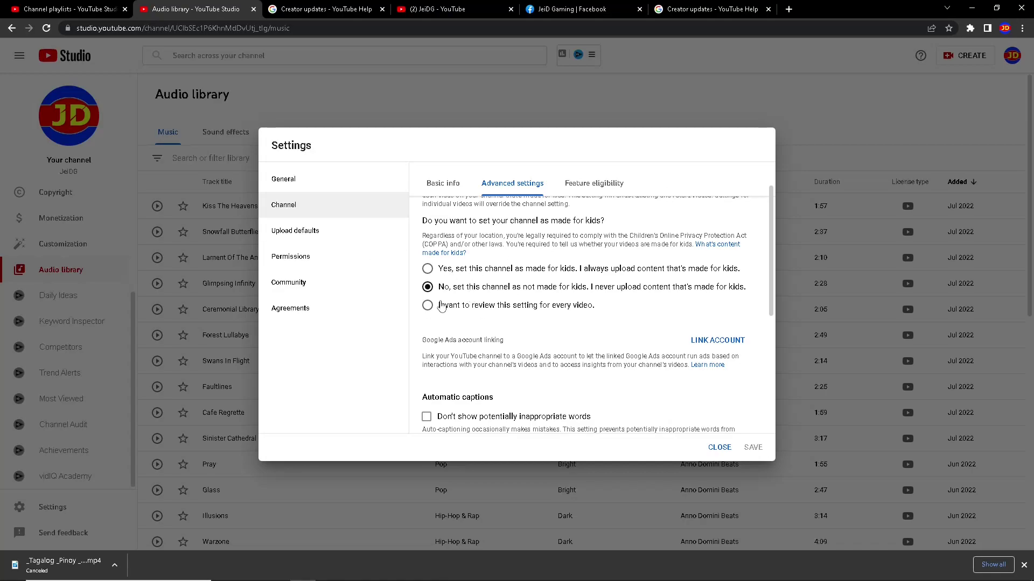
pyautogui.click(444, 272)
pyautogui.click(440, 394)
pyautogui.scroll(-2, 773, 302)
pyautogui.scroll(-3, 777, 336)
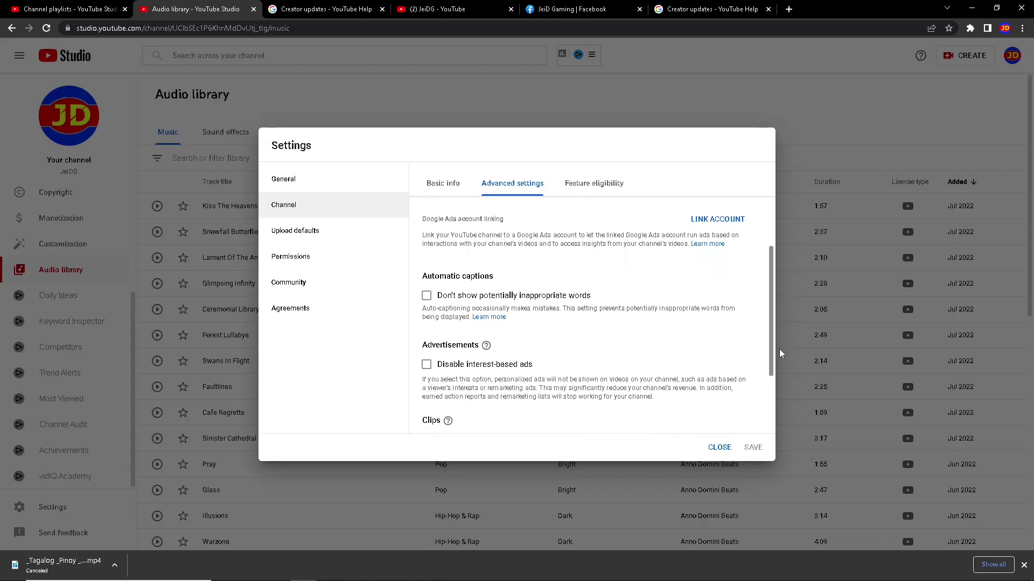
pyautogui.scroll(2, 780, 348)
pyautogui.scroll(-1, 566, 294)
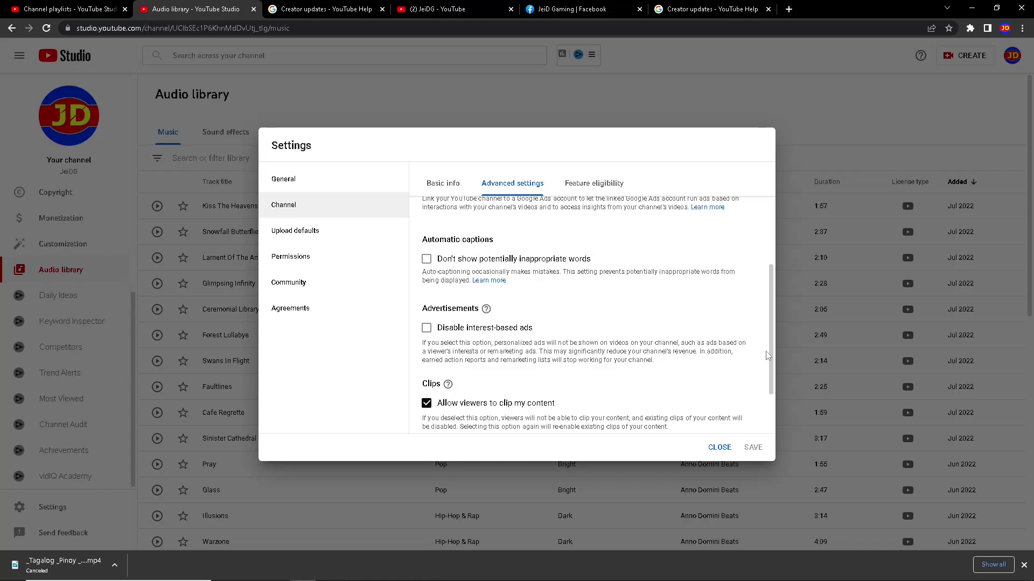
pyautogui.scroll(-2, 771, 354)
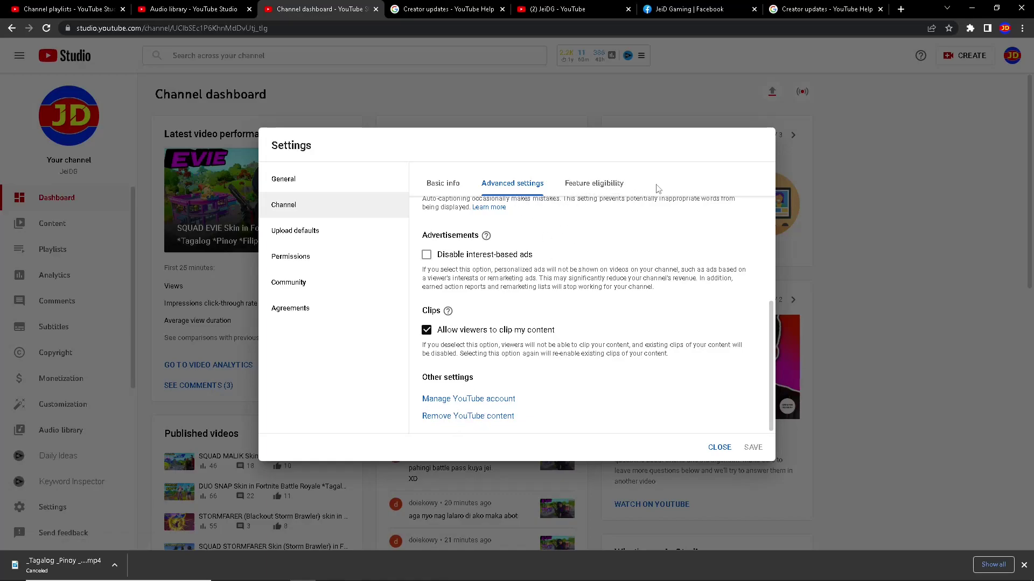
# Check the channel's Feature eligibility and examine the details and requirements of the Default Features
pyautogui.click(613, 188)
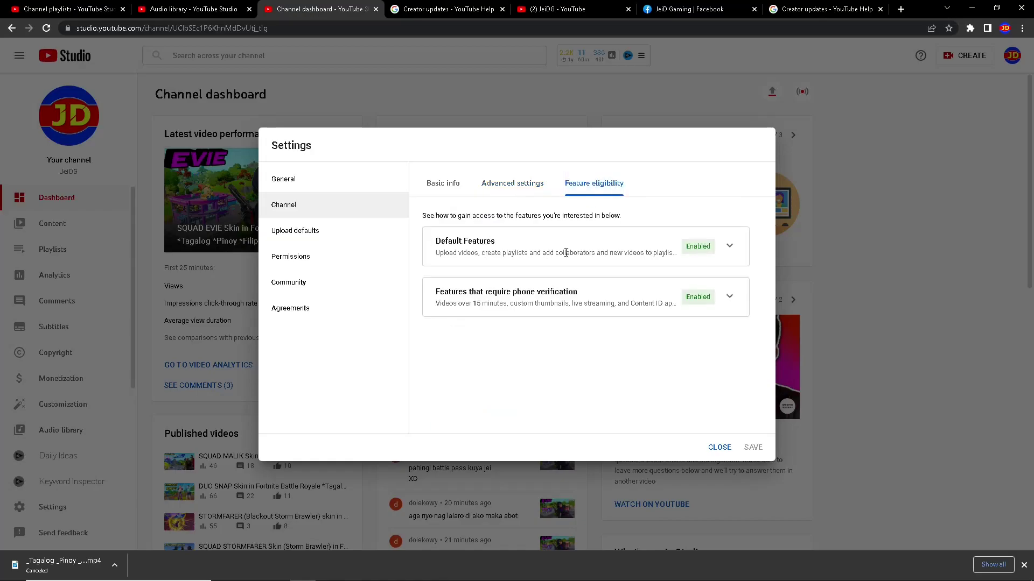
pyautogui.click(729, 248)
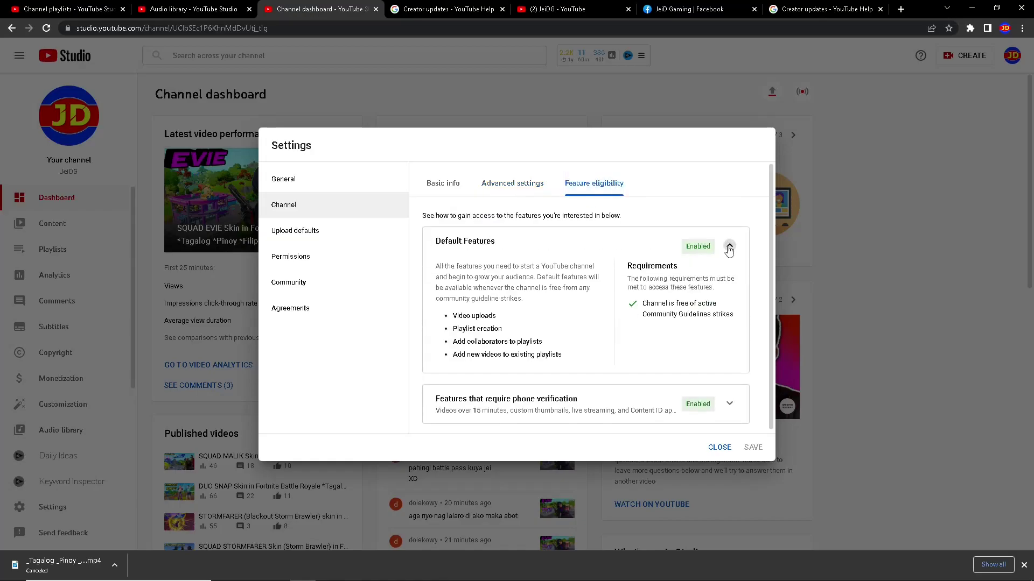
pyautogui.click(729, 248)
# Add "FORTNITE" in front of the default video title in the Upload defaults
pyautogui.click(298, 233)
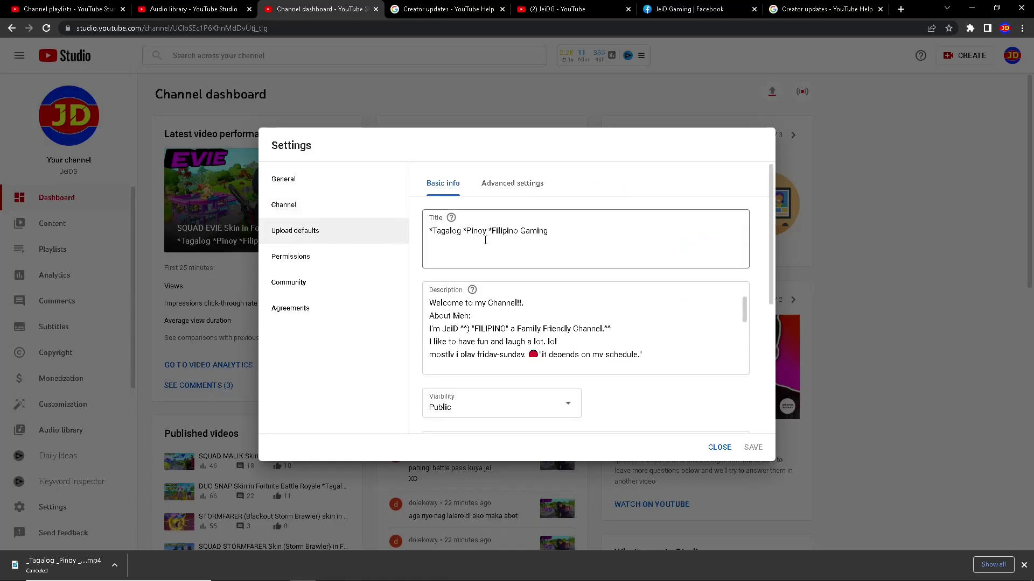
pyautogui.click(431, 233)
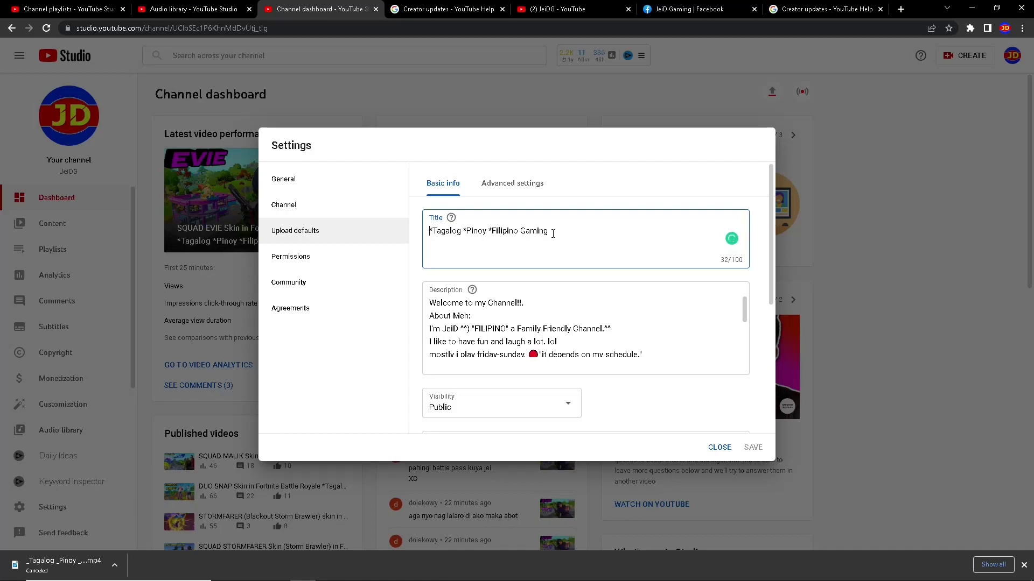
pyautogui.write('FORTNITE')
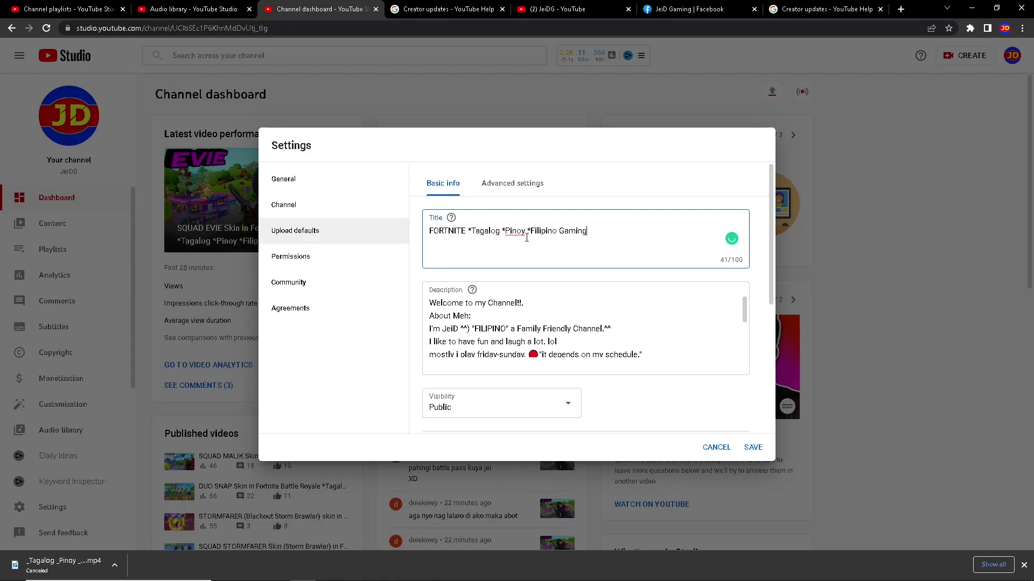
pyautogui.hotkey('ctrl', 'a')
pyautogui.click(615, 245)
# Look through the default upload description and tags, and review the visibility choices
pyautogui.scroll(-2, 571, 302)
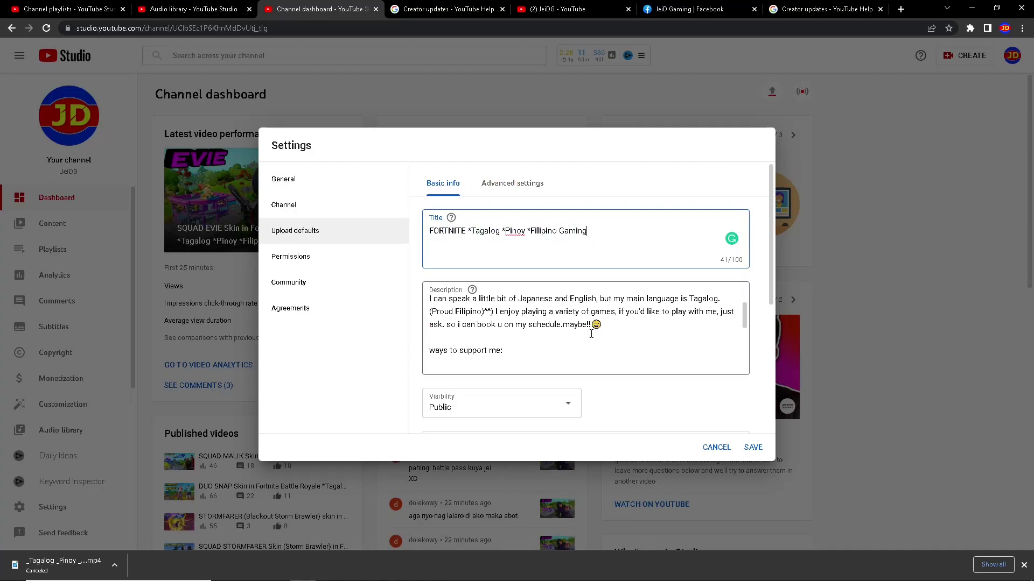
pyautogui.scroll(2, 591, 334)
pyautogui.scroll(-4, 742, 330)
pyautogui.moveTo(742, 329); pyautogui.dragTo(744, 358)
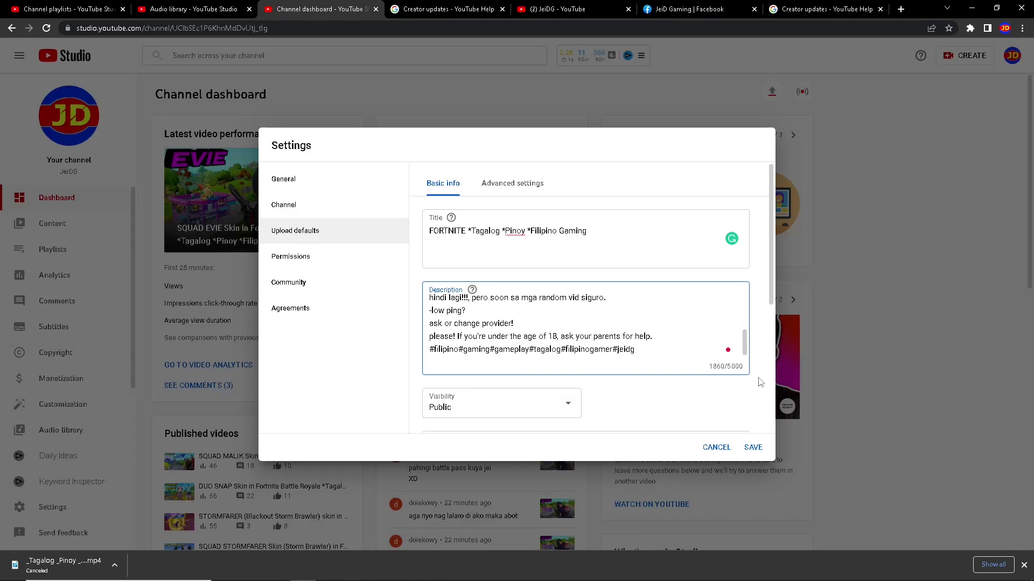
pyautogui.scroll(-3, 550, 290)
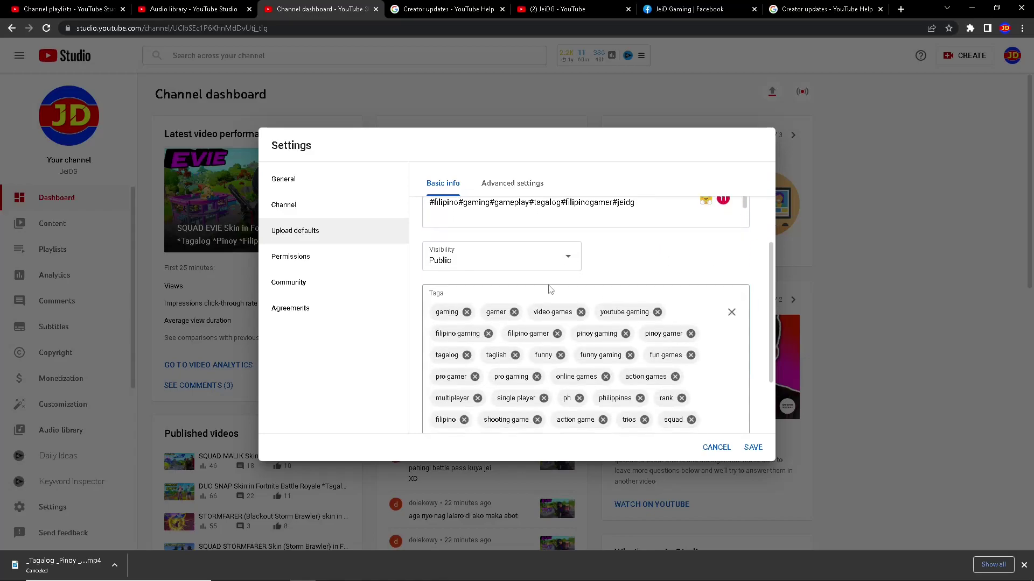
pyautogui.click(571, 263)
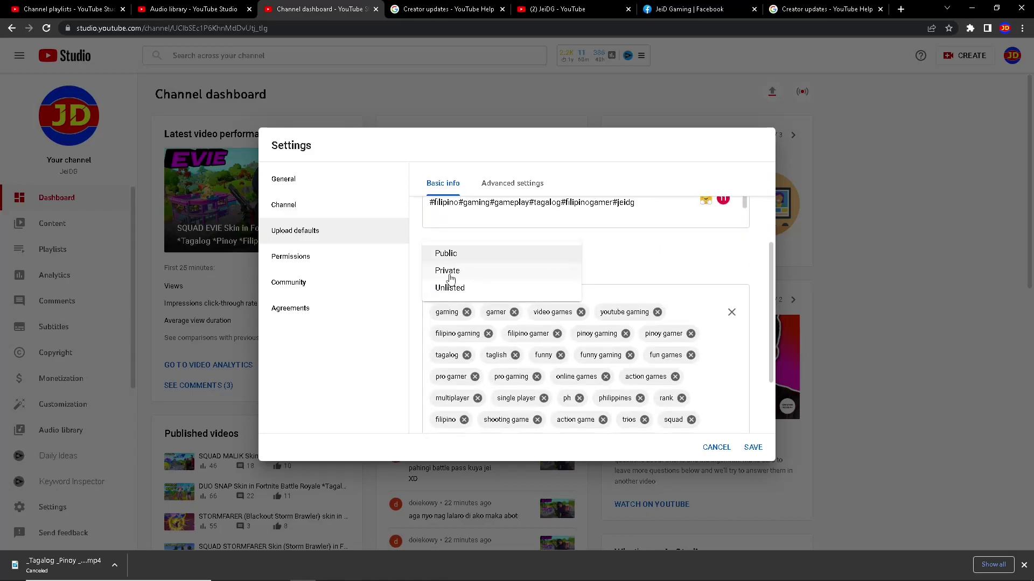
pyautogui.moveTo(771, 322); pyautogui.dragTo(768, 217)
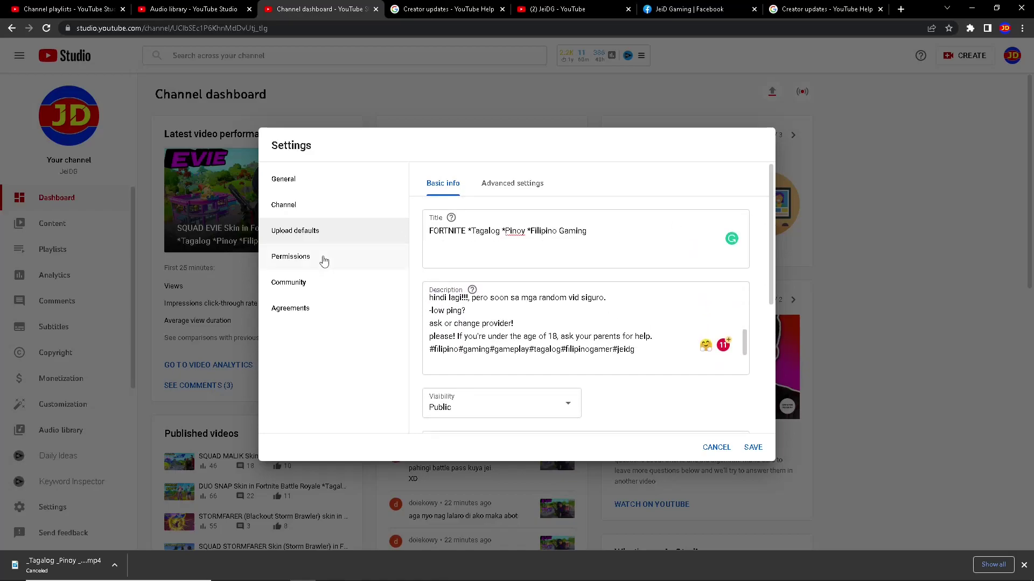
# Review the Advanced settings of the Upload defaults, from automatic chapters and license to comments
pyautogui.click(511, 188)
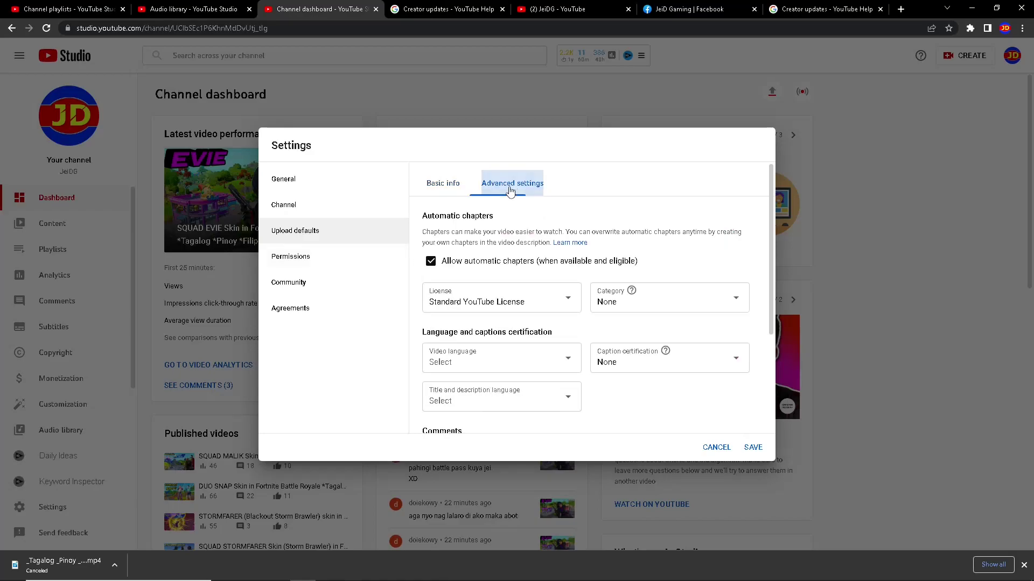
pyautogui.scroll(-3, 765, 280)
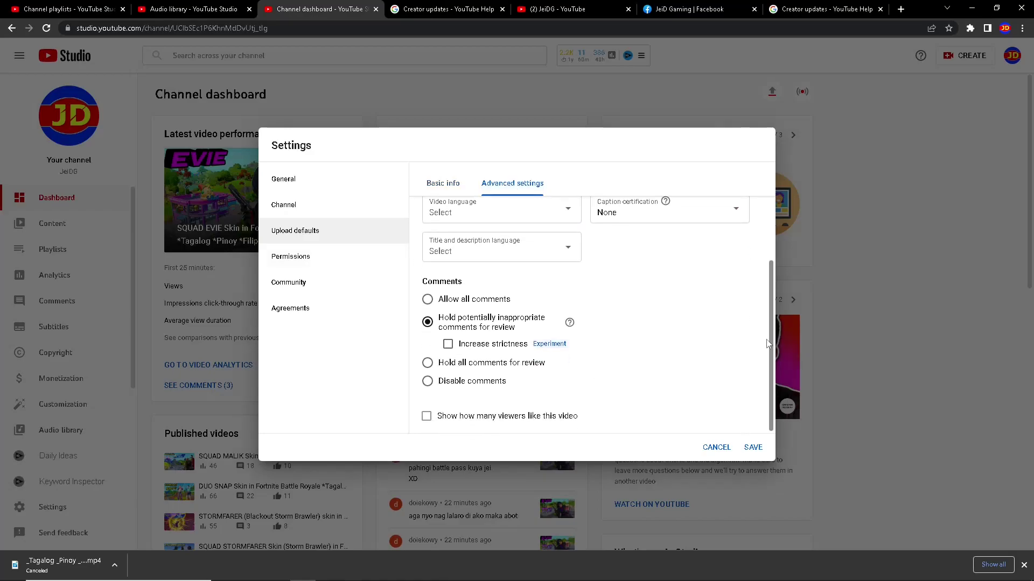
pyautogui.scroll(3, 538, 323)
# Check the channel Permissions and look through the Community automated filters for moderators, approved users and hidden users
pyautogui.click(313, 257)
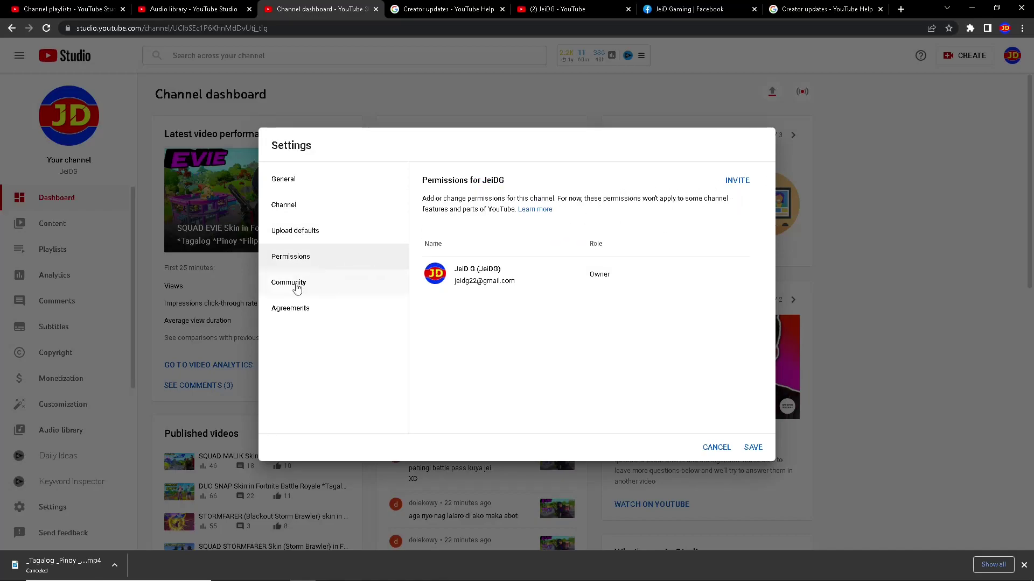
pyautogui.click(327, 284)
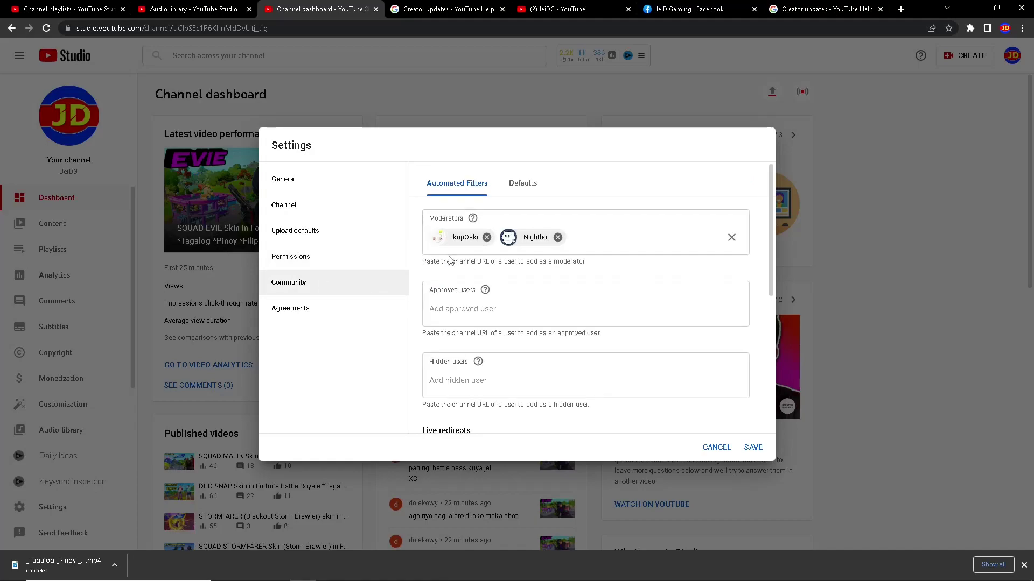
pyautogui.scroll(-1, 523, 308)
pyautogui.scroll(1, 505, 318)
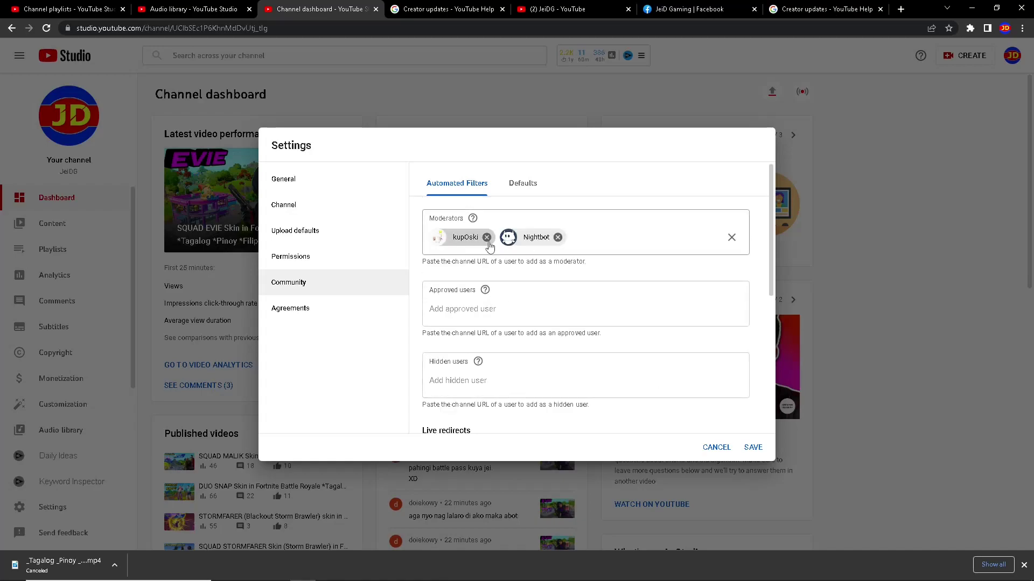
pyautogui.scroll(-5, 512, 302)
pyautogui.doubleClick(454, 284)
pyautogui.moveTo(454, 284); pyautogui.dragTo(473, 285)
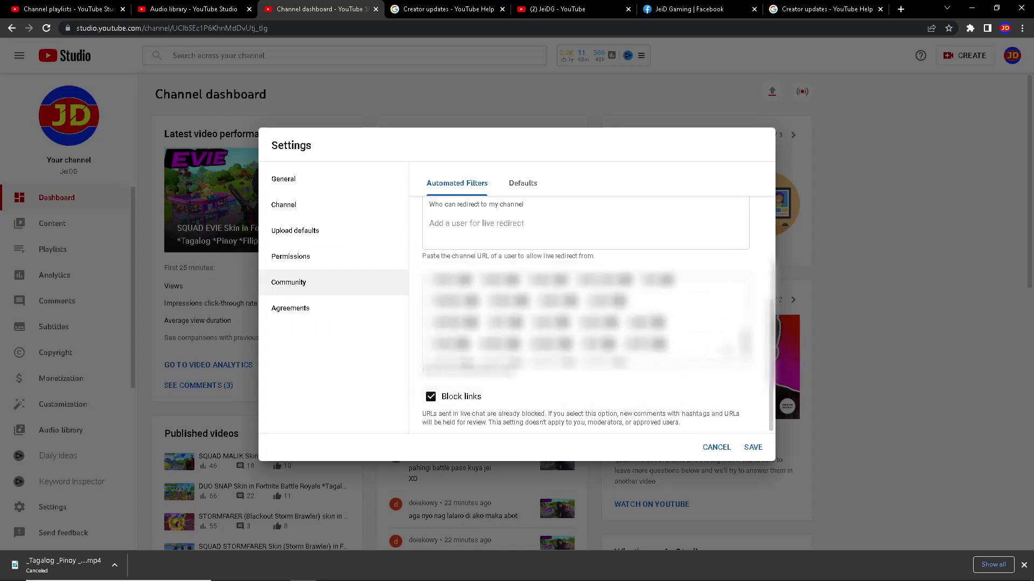
# Try entering "tae" in the blocked words list of the Community automated filters, and clear the entry
pyautogui.click(562, 345)
pyautogui.write('tae')
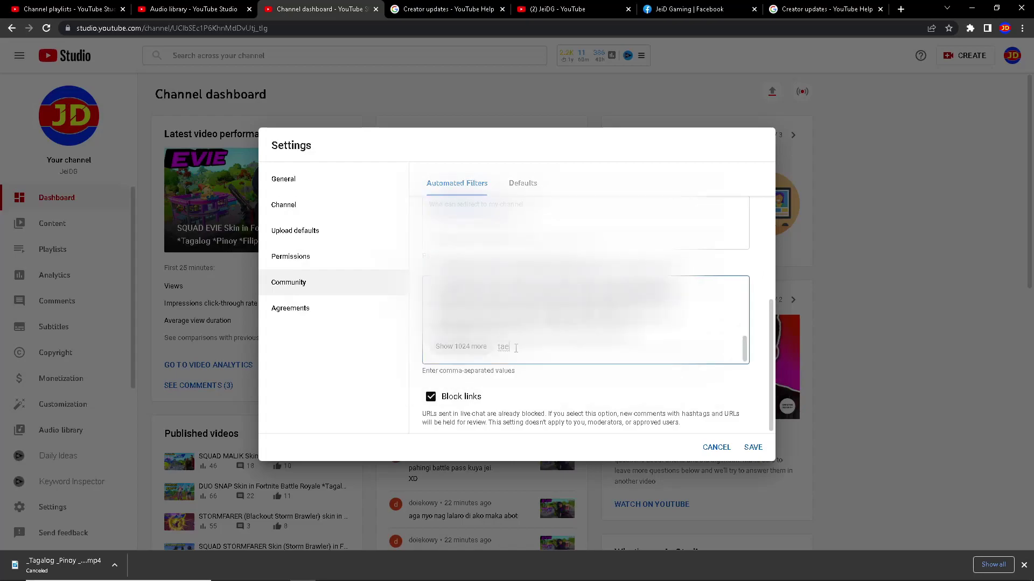
pyautogui.moveTo(509, 348); pyautogui.dragTo(498, 349)
pyautogui.press('BackSpace')
pyautogui.rightClick(623, 345)
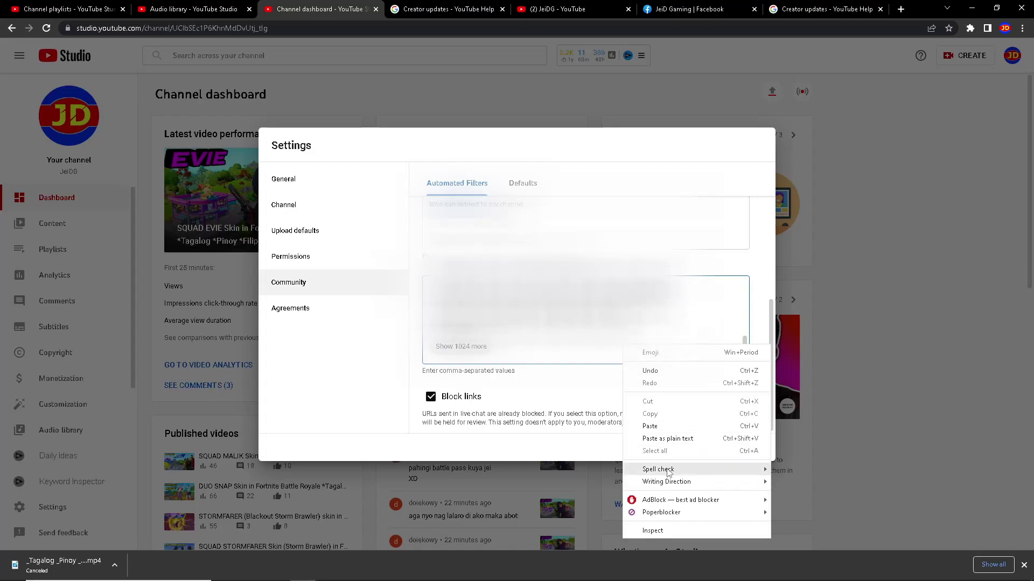
pyautogui.click(528, 348)
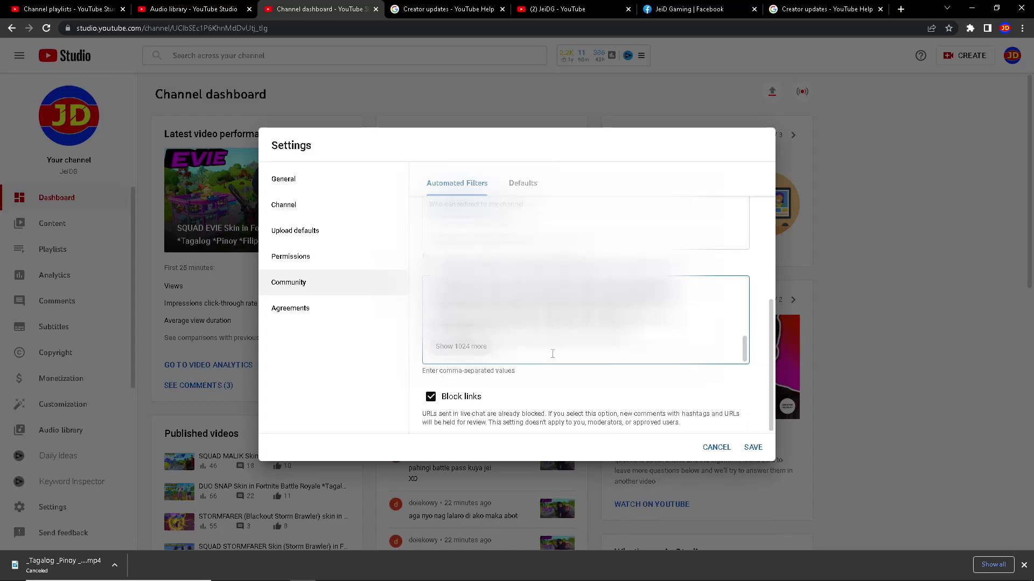
# Look through the full blocked words list and locate its option for copying all entries
pyautogui.click(732, 345)
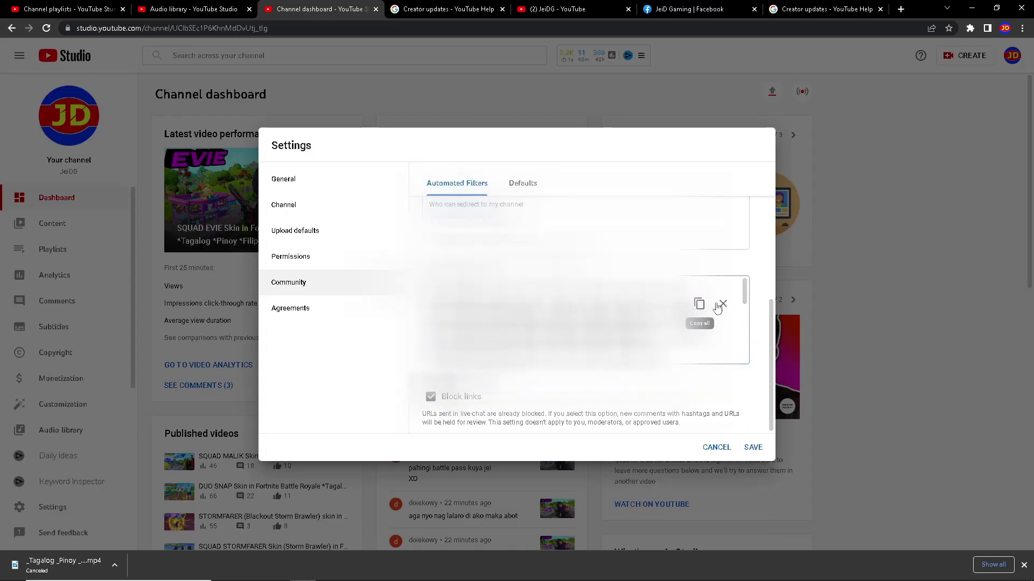
pyautogui.scroll(-3, 701, 350)
pyautogui.click(701, 360)
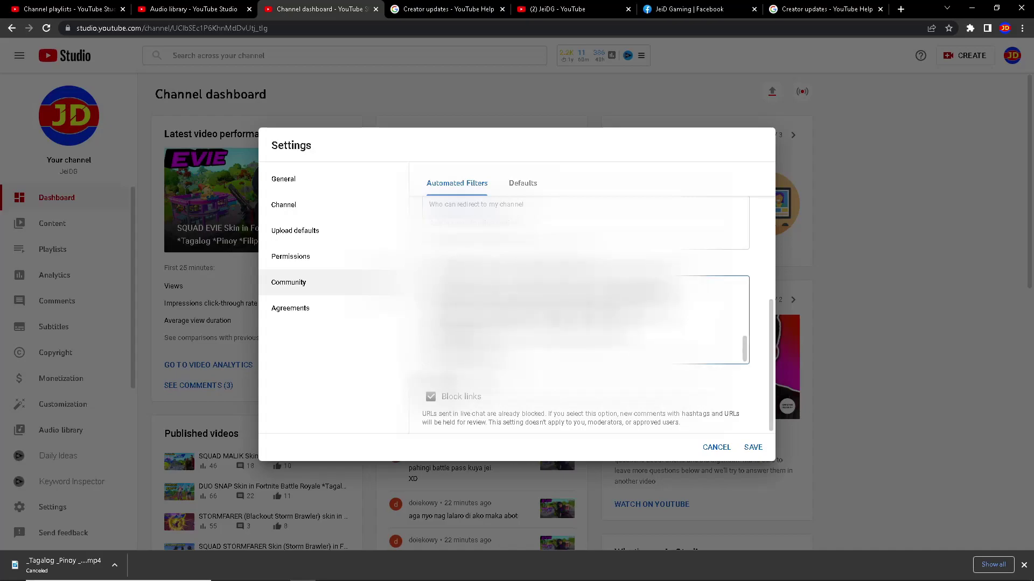
pyautogui.scroll(3, 700, 345)
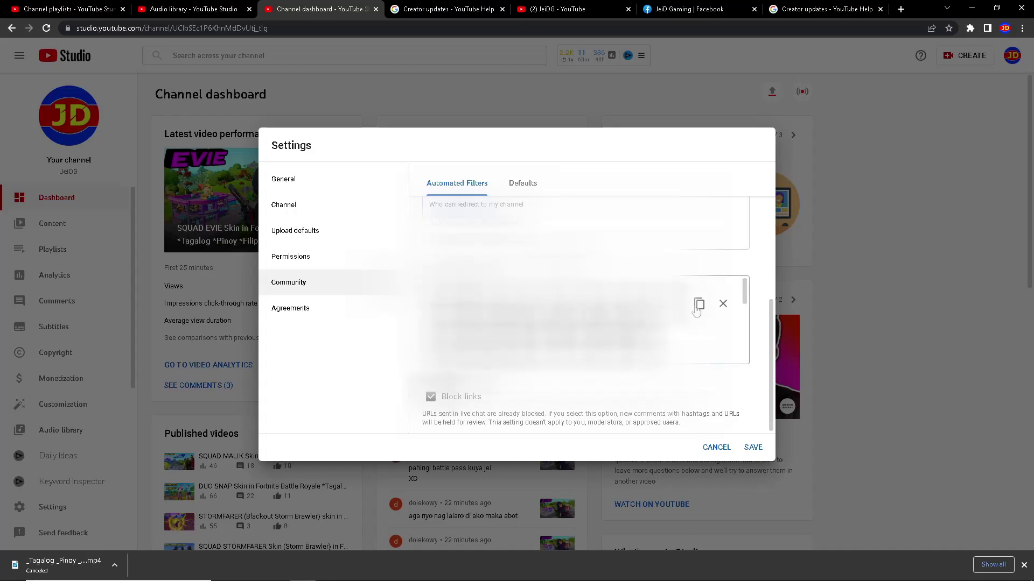
pyautogui.scroll(-5, 698, 307)
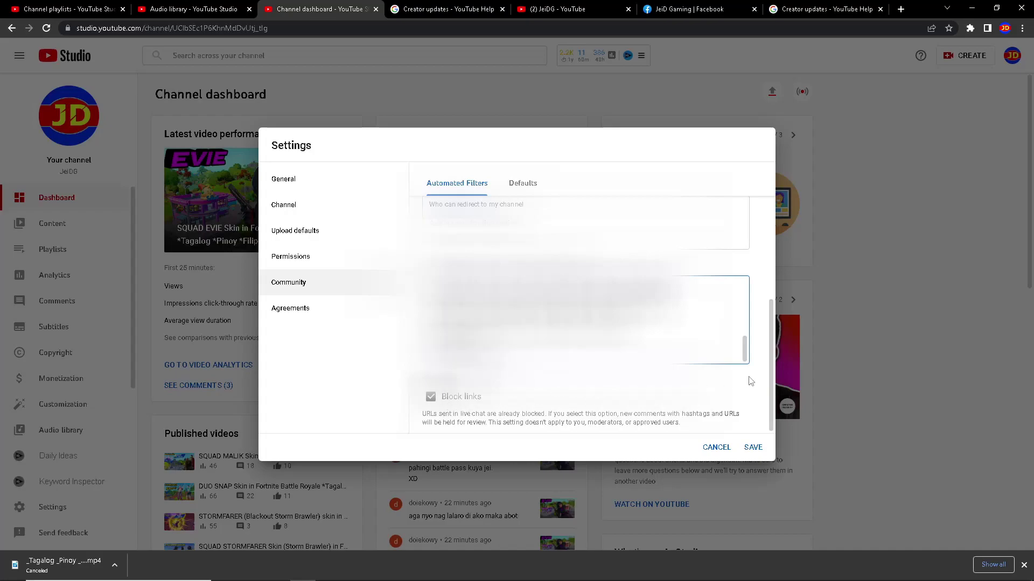
# Review the Community defaults for comments and live chat messages, and check the Agreements section
pyautogui.click(428, 403)
pyautogui.click(523, 183)
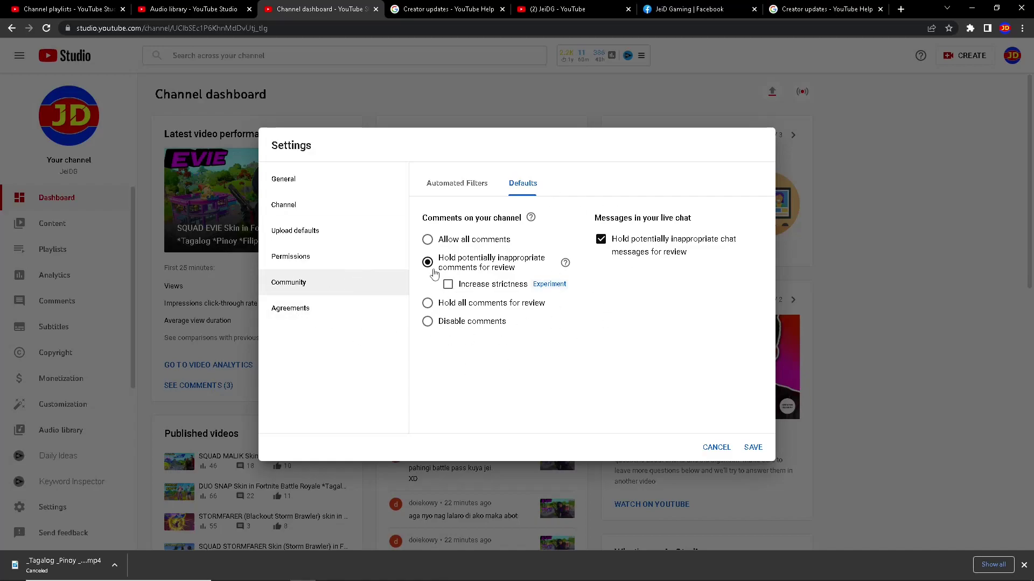
pyautogui.click(290, 314)
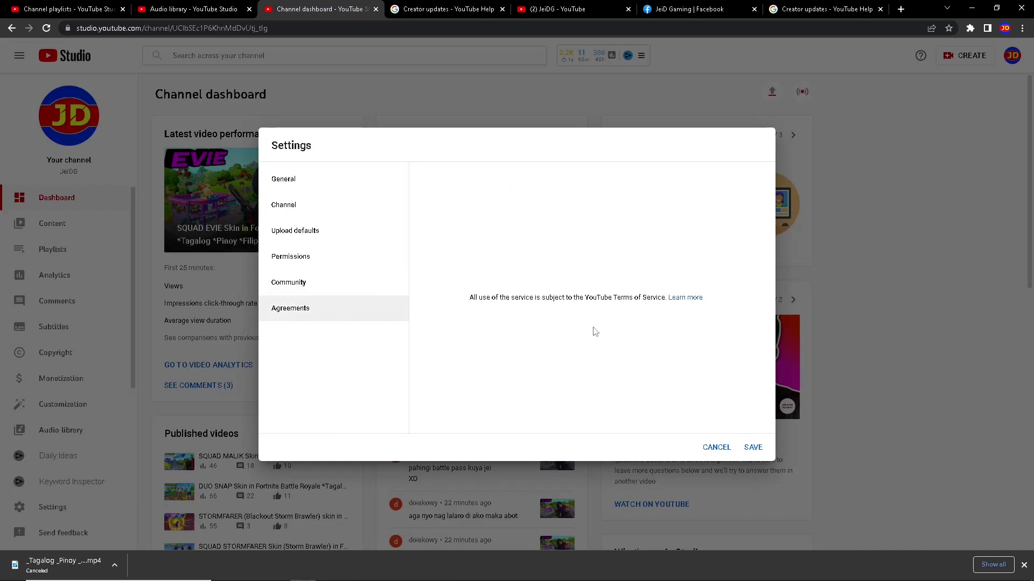
# Go back over the Permissions and General settings and return to the Upload defaults
pyautogui.click(313, 260)
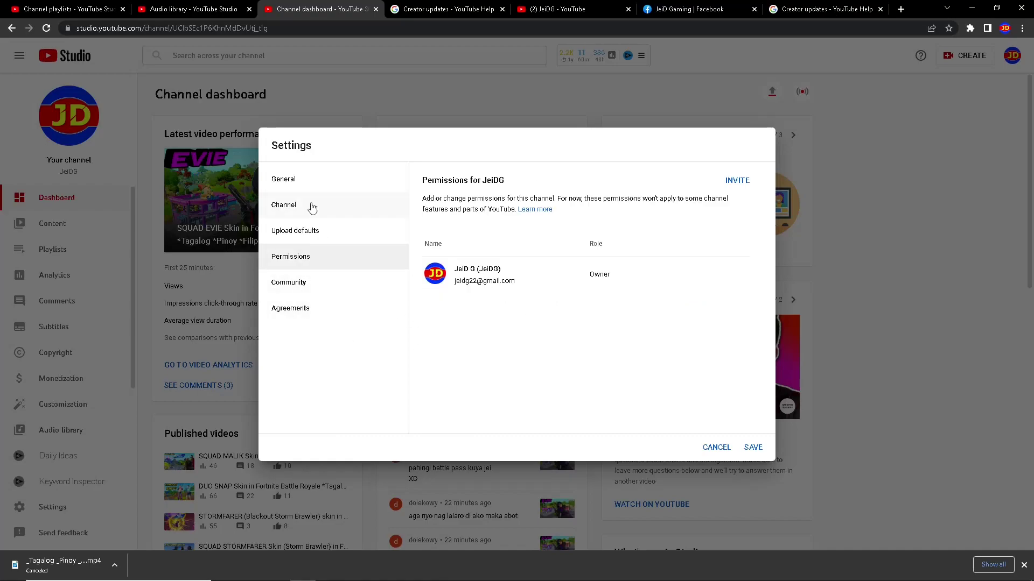
pyautogui.click(315, 185)
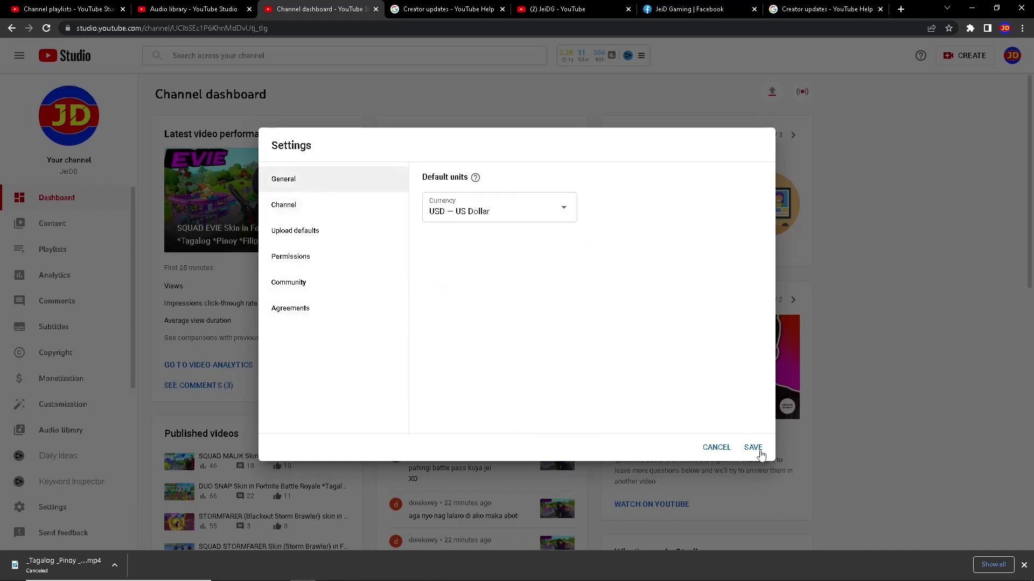
pyautogui.click(314, 207)
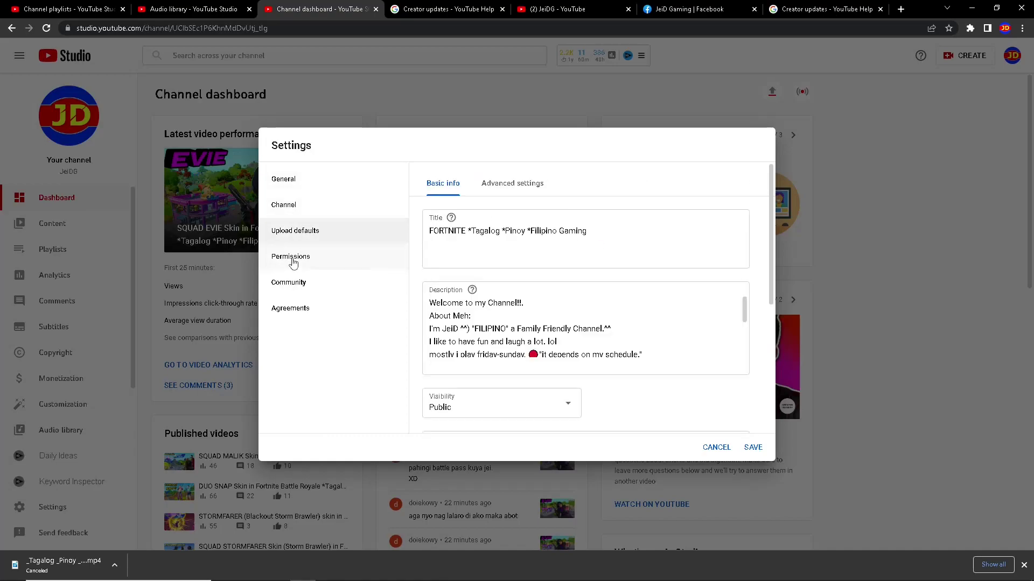
pyautogui.click(293, 263)
pyautogui.click(309, 237)
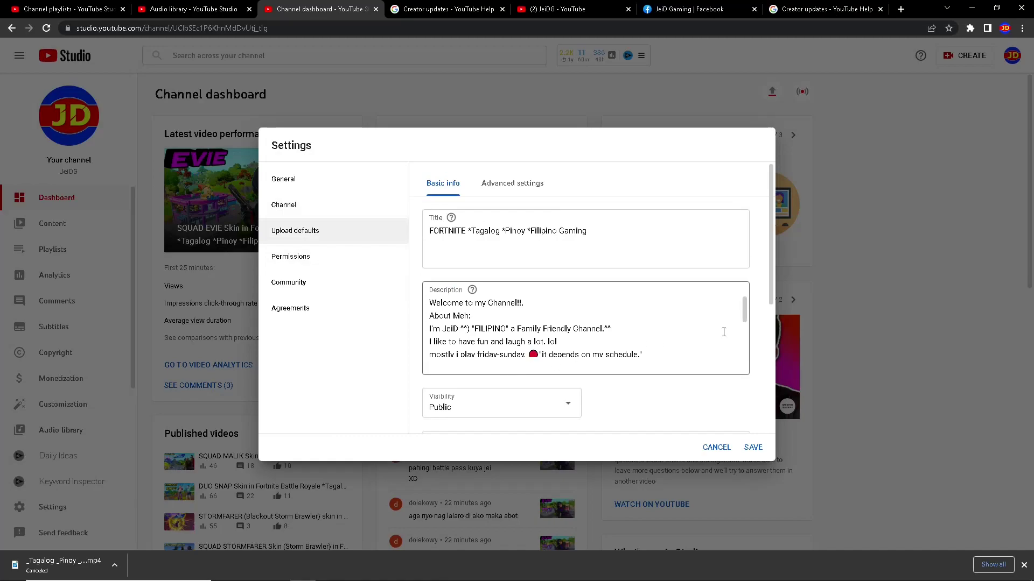
# Check the end of the default upload description, close the Settings discarding the changes, and look over the remaining Studio sections
pyautogui.scroll(-10, 745, 316)
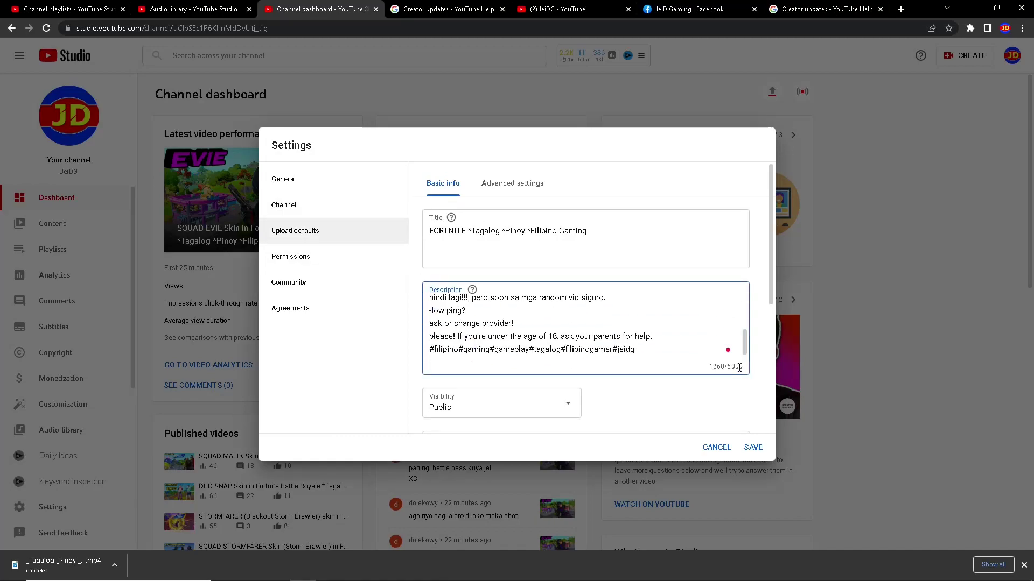
pyautogui.click(719, 456)
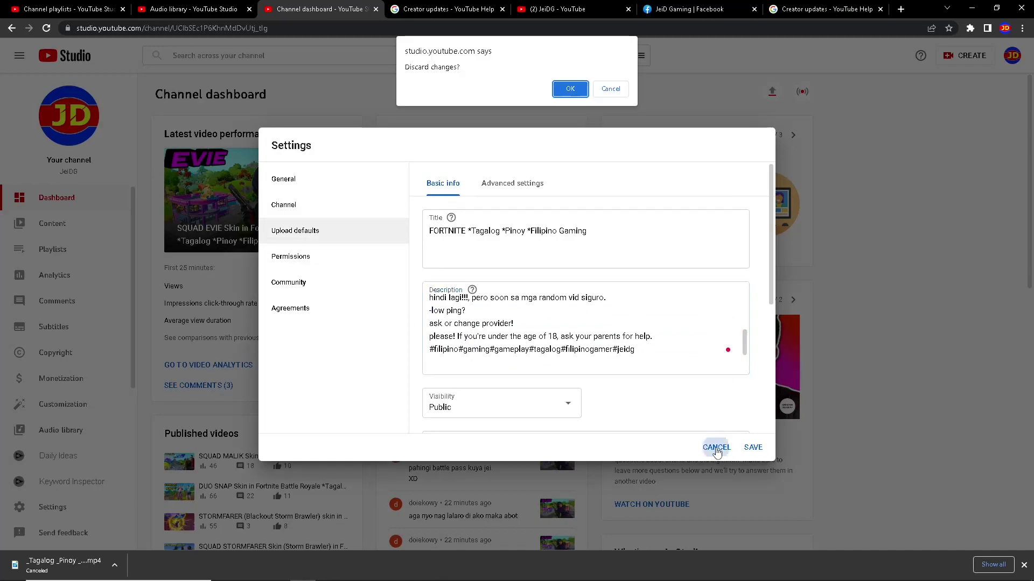
pyautogui.click(566, 88)
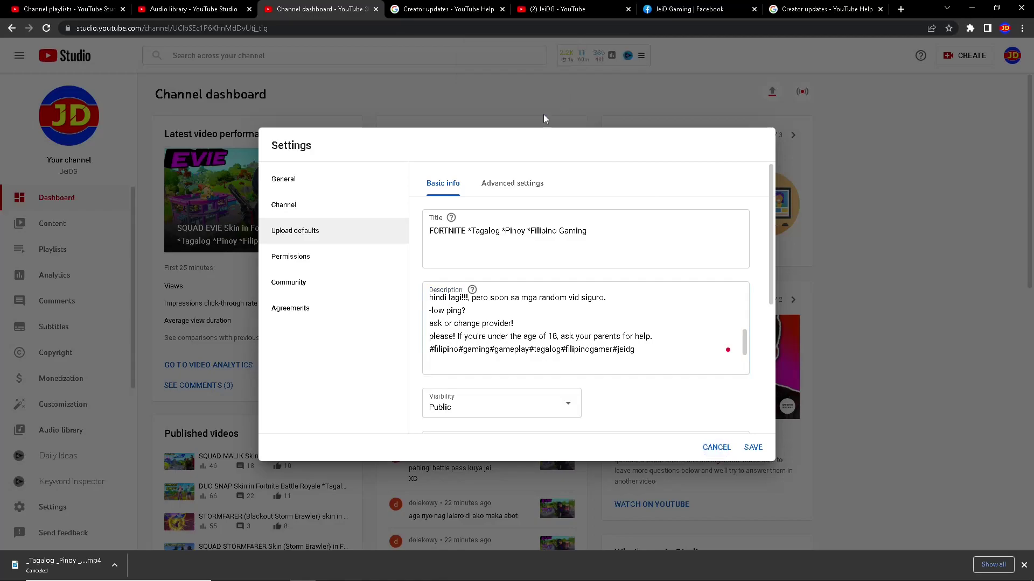
pyautogui.scroll(-3, 98, 369)
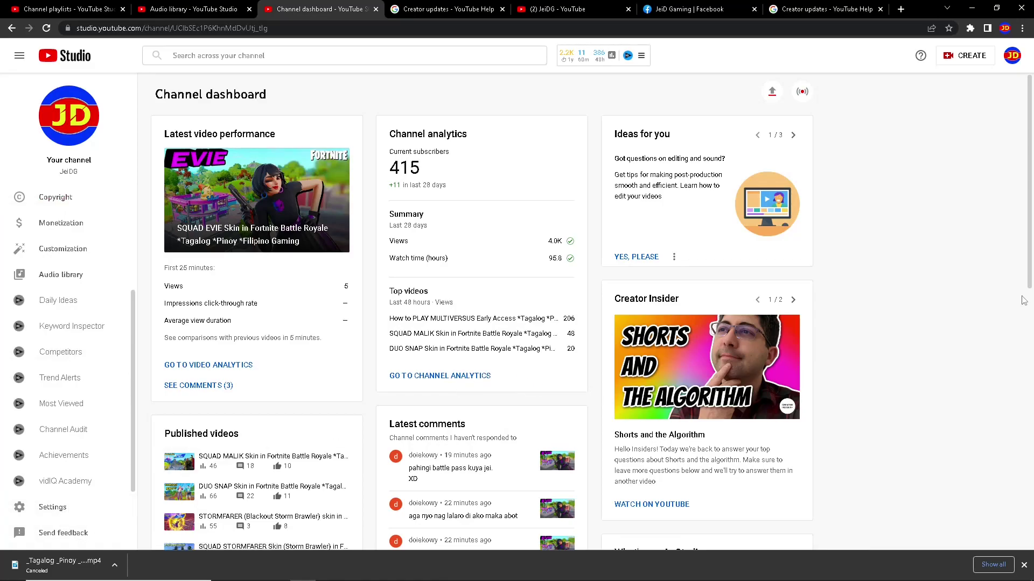
pyautogui.scroll(3, 85, 253)
pyautogui.scroll(-3, 97, 260)
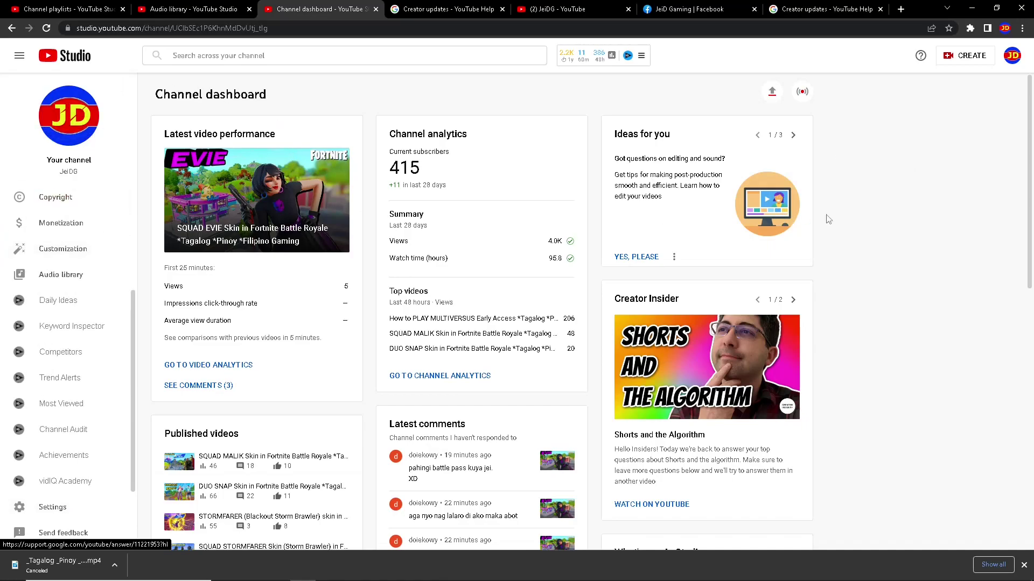
# Switch Studio's appearance to the Dark theme
pyautogui.click(1012, 55)
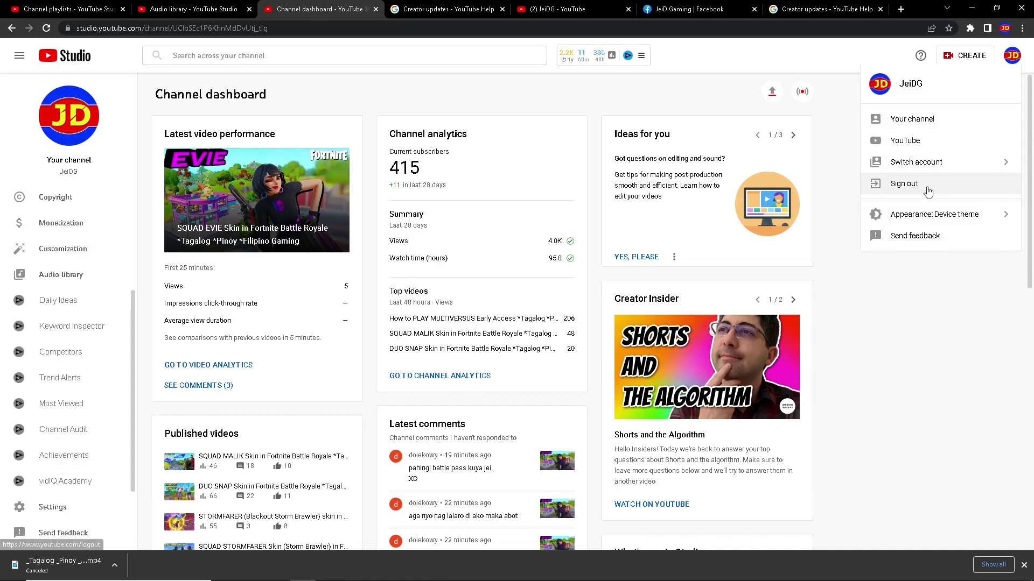
pyautogui.click(954, 213)
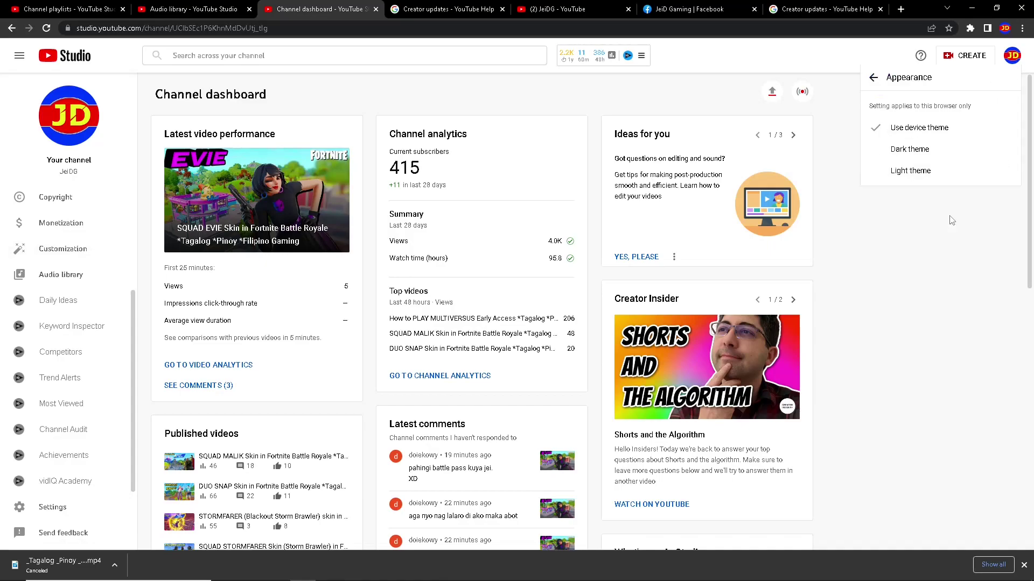
pyautogui.click(931, 153)
# Set Studio's appearance to the Light theme
pyautogui.click(1012, 55)
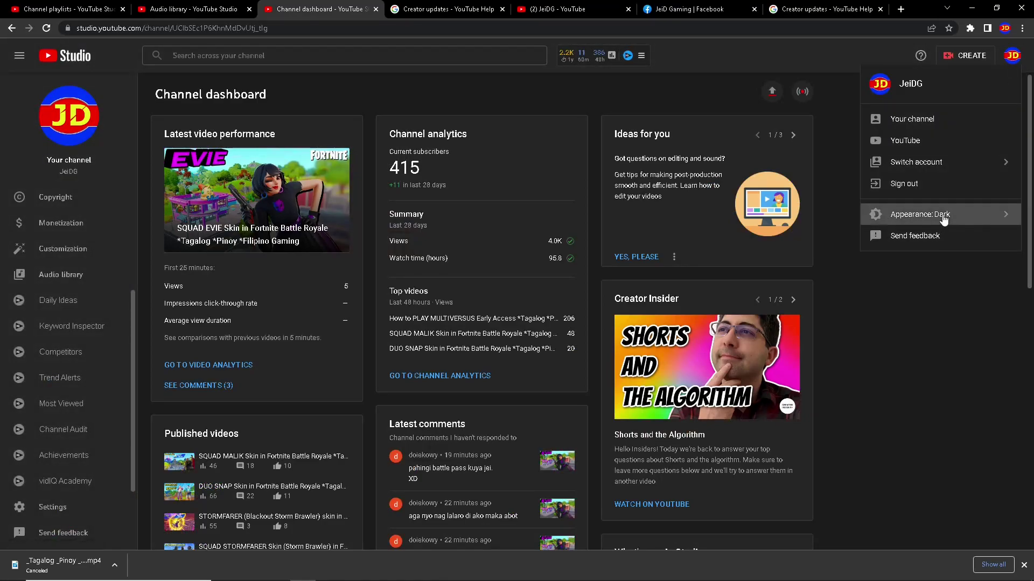
pyautogui.click(940, 214)
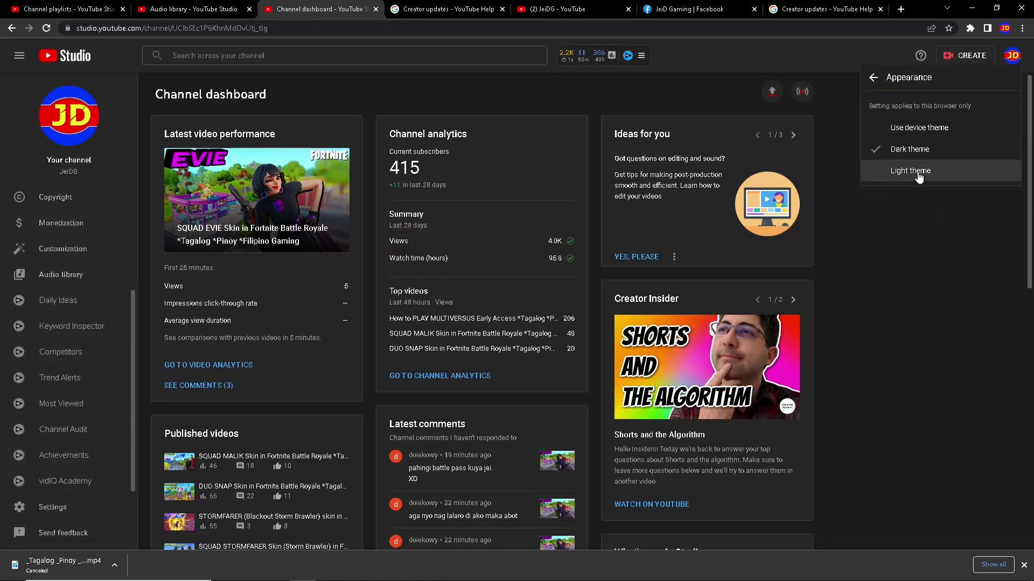
pyautogui.click(919, 173)
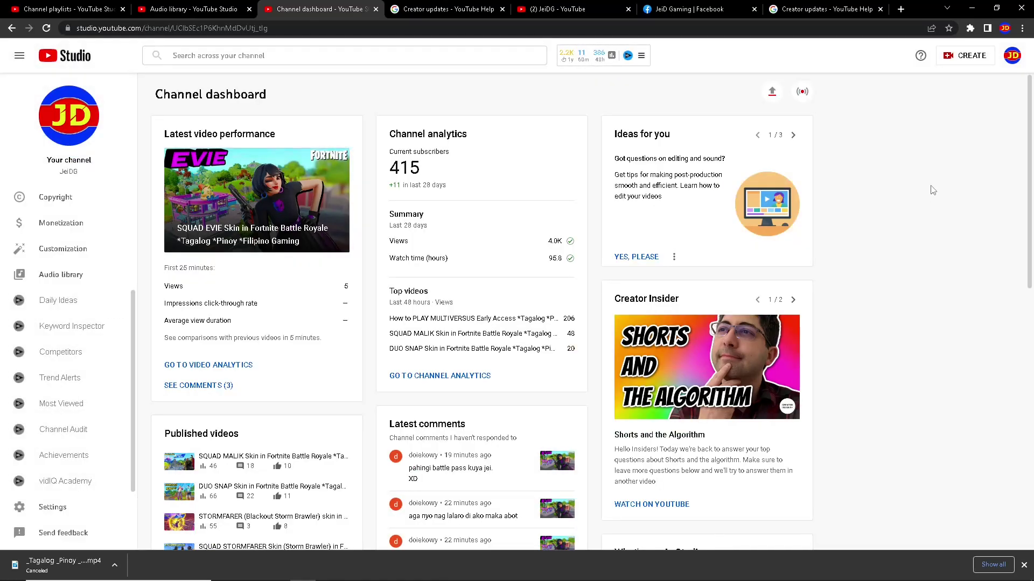
pyautogui.click(1012, 56)
pyautogui.click(834, 186)
# Look through the channel dashboard's cards and examine the Recent subscribers card, including its listed channels and the period it covers
pyautogui.scroll(-10, 858, 261)
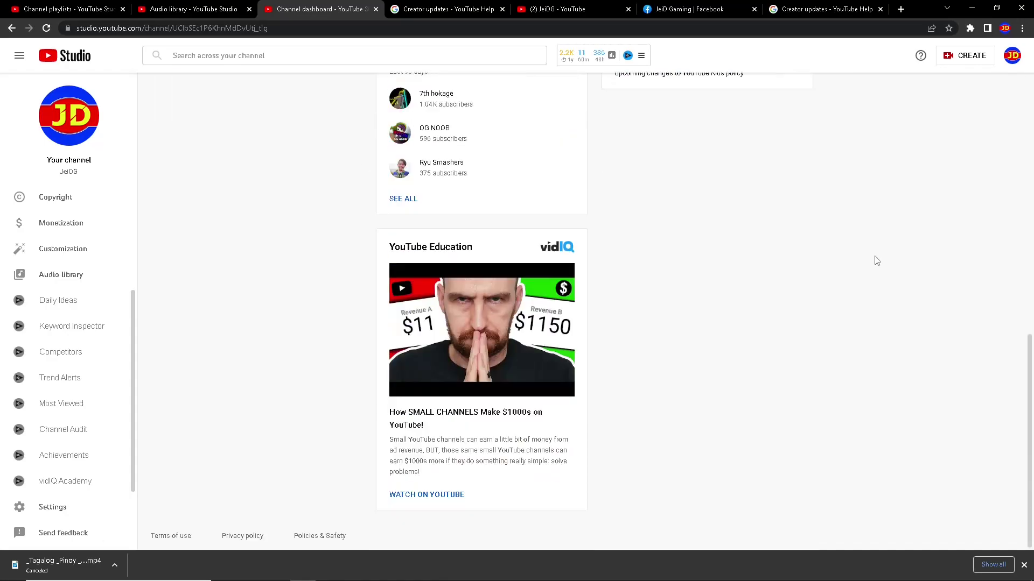
pyautogui.scroll(5, 873, 329)
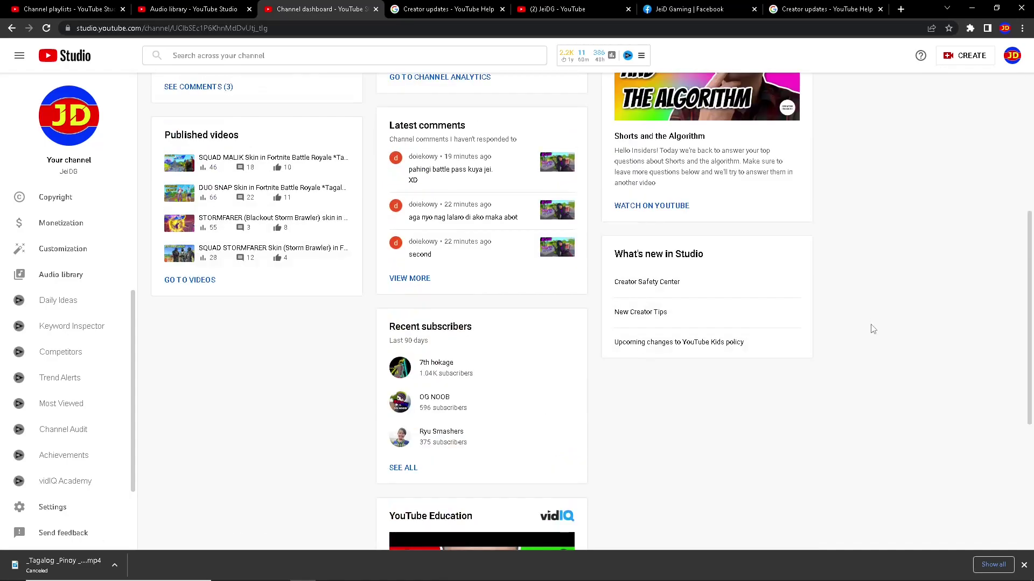
pyautogui.tripleClick(480, 330)
pyautogui.click(480, 331)
pyautogui.scroll(2, 482, 334)
pyautogui.scroll(-1, 480, 446)
pyautogui.doubleClick(428, 395)
pyautogui.click(441, 399)
pyautogui.moveTo(402, 395)
pyautogui.mouseDown()
pyautogui.moveTo(428, 395)
pyautogui.moveTo(406, 381)
pyautogui.mouseUp()
pyautogui.click(445, 401)
pyautogui.click(478, 384)
pyautogui.moveTo(499, 388); pyautogui.dragTo(420, 383)
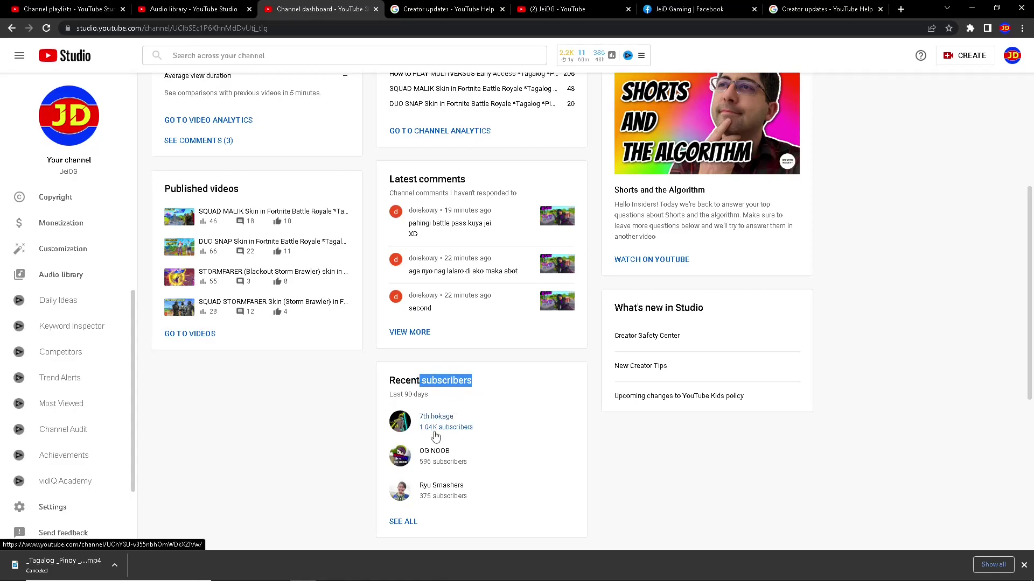
pyautogui.moveTo(435, 401); pyautogui.dragTo(398, 397)
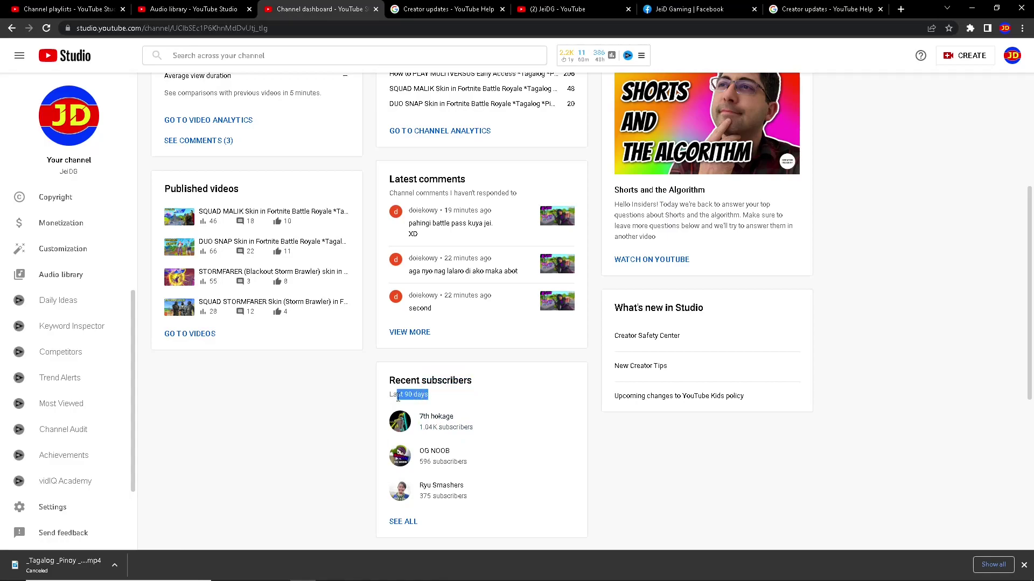
pyautogui.scroll(5, 909, 309)
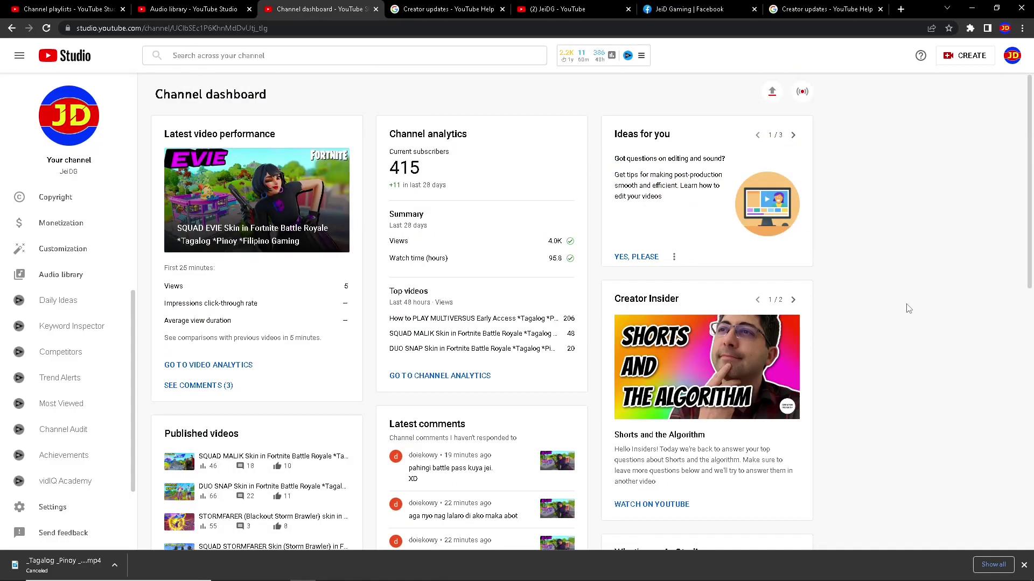